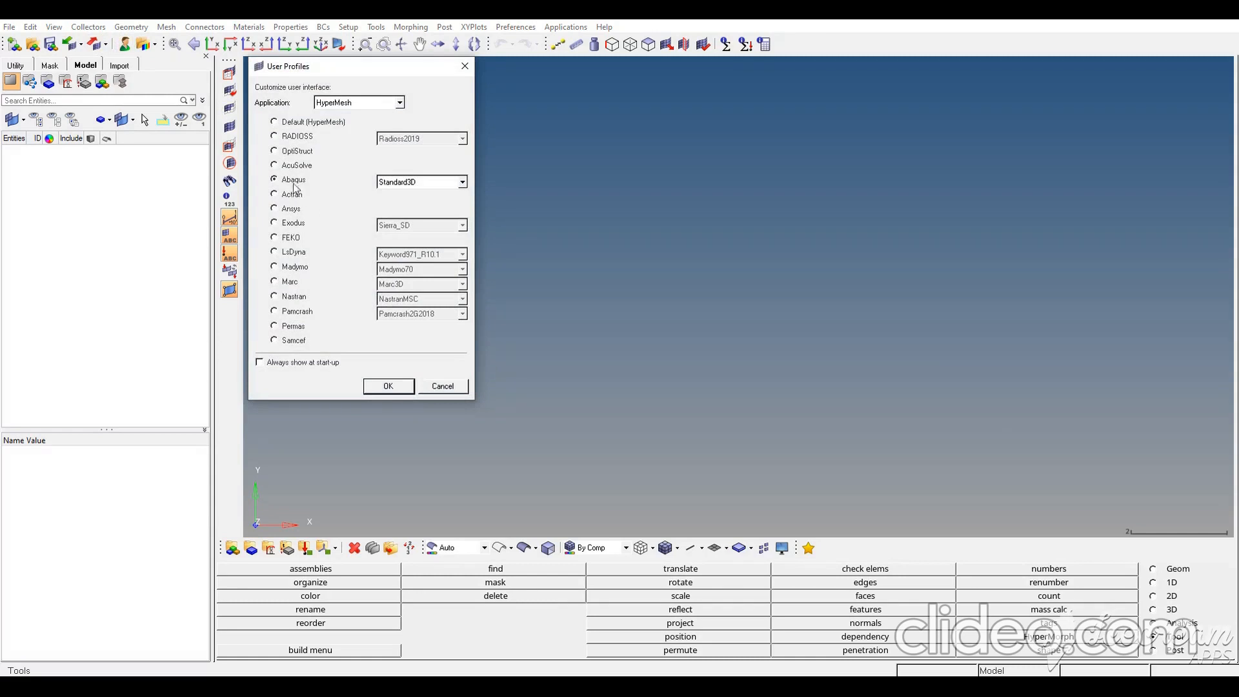
Apply the Abaqus user profile with the Standard3D template
click(406, 388)
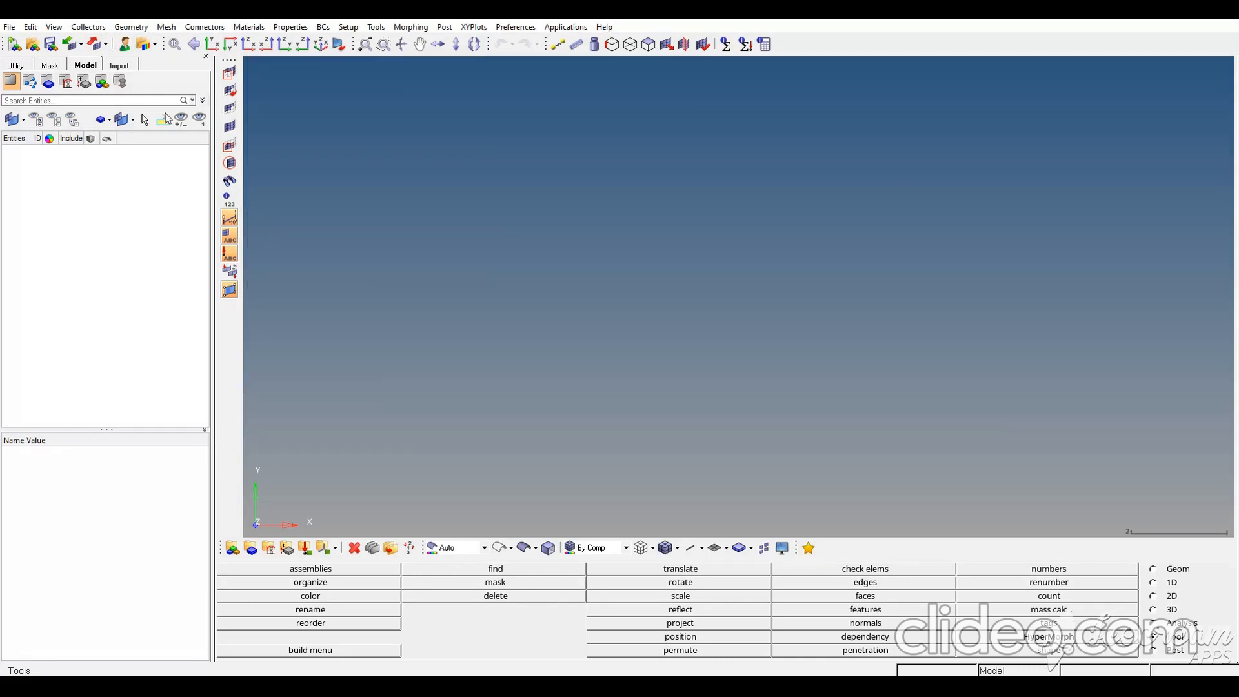
Import the CAD geometry files Bearing.CATPart and Hollow_shaft.CATPart from the Job folder with automatic file type detection
click(69, 43)
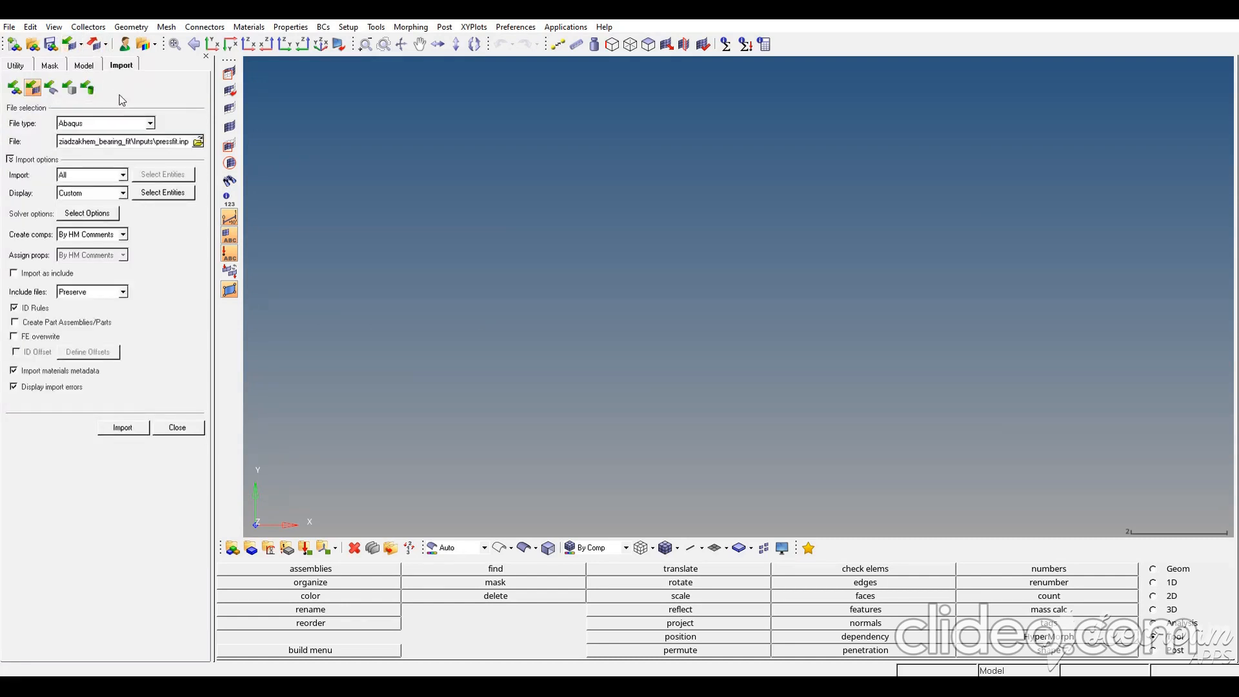
click(200, 143)
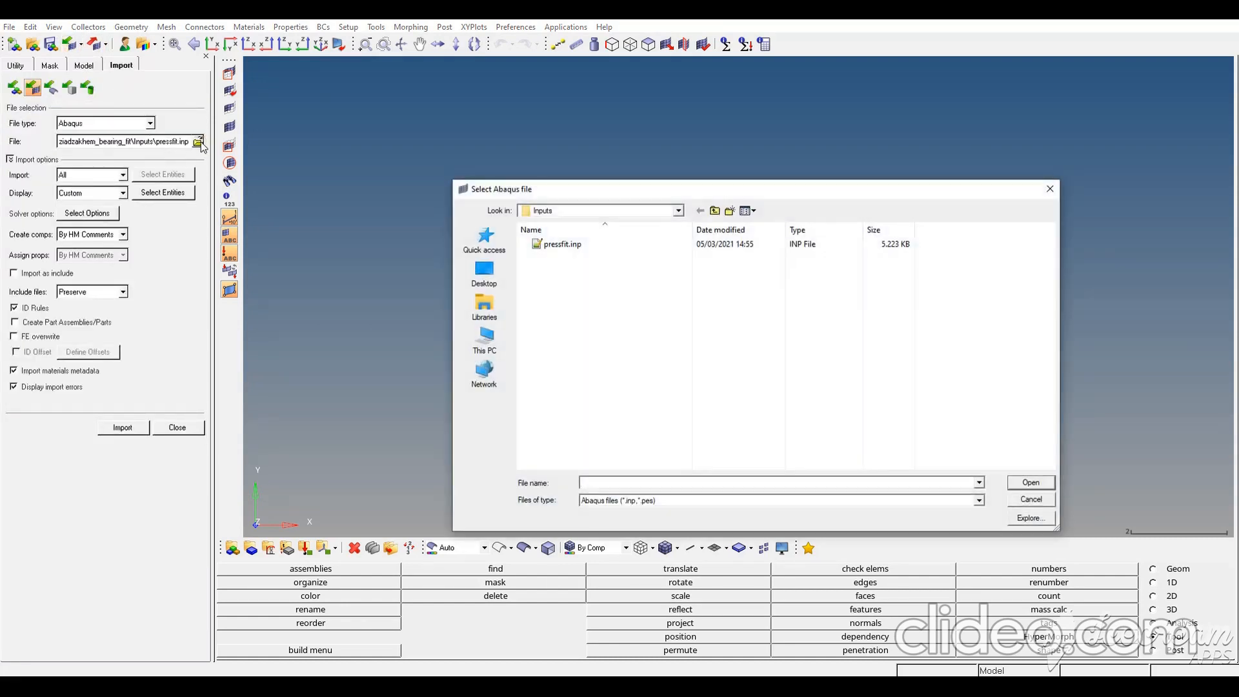
click(1049, 188)
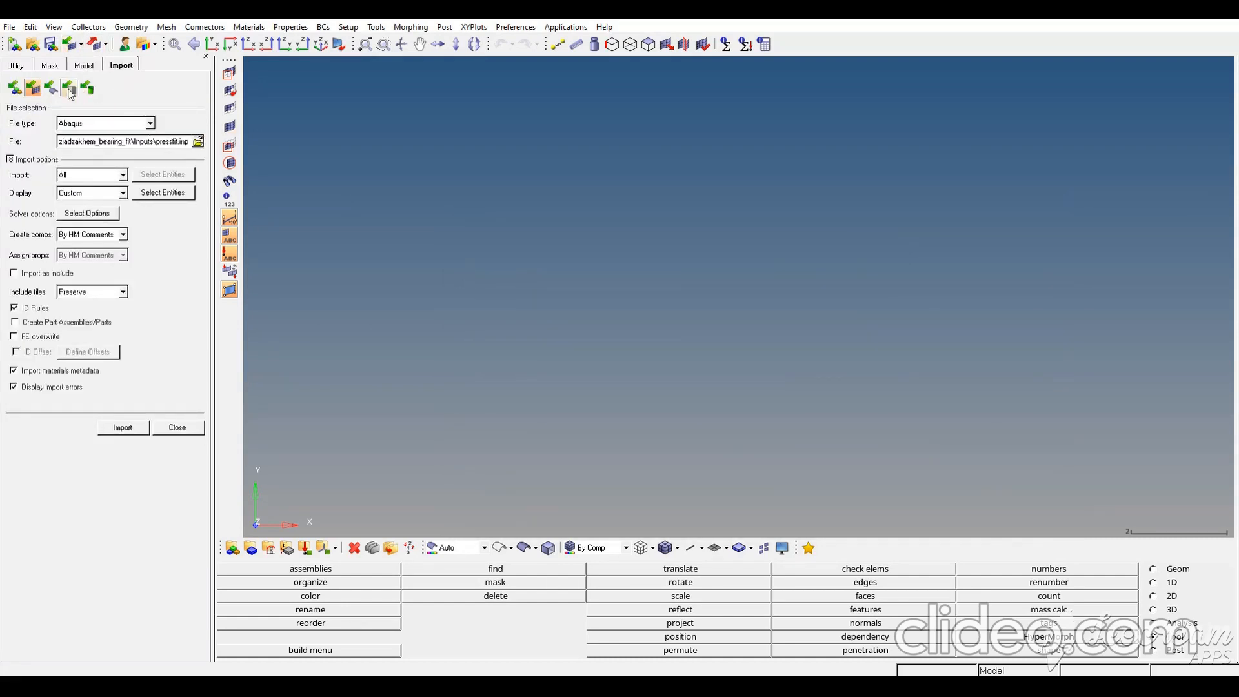
click(69, 87)
click(53, 89)
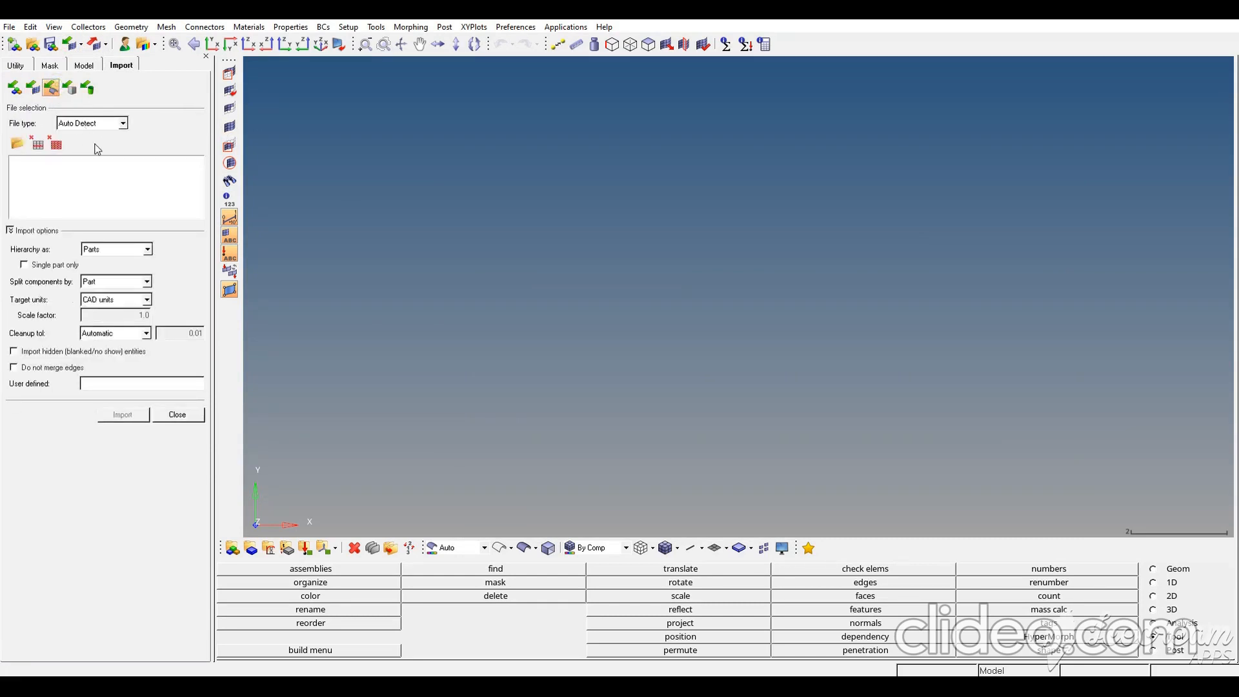
click(16, 143)
click(564, 271)
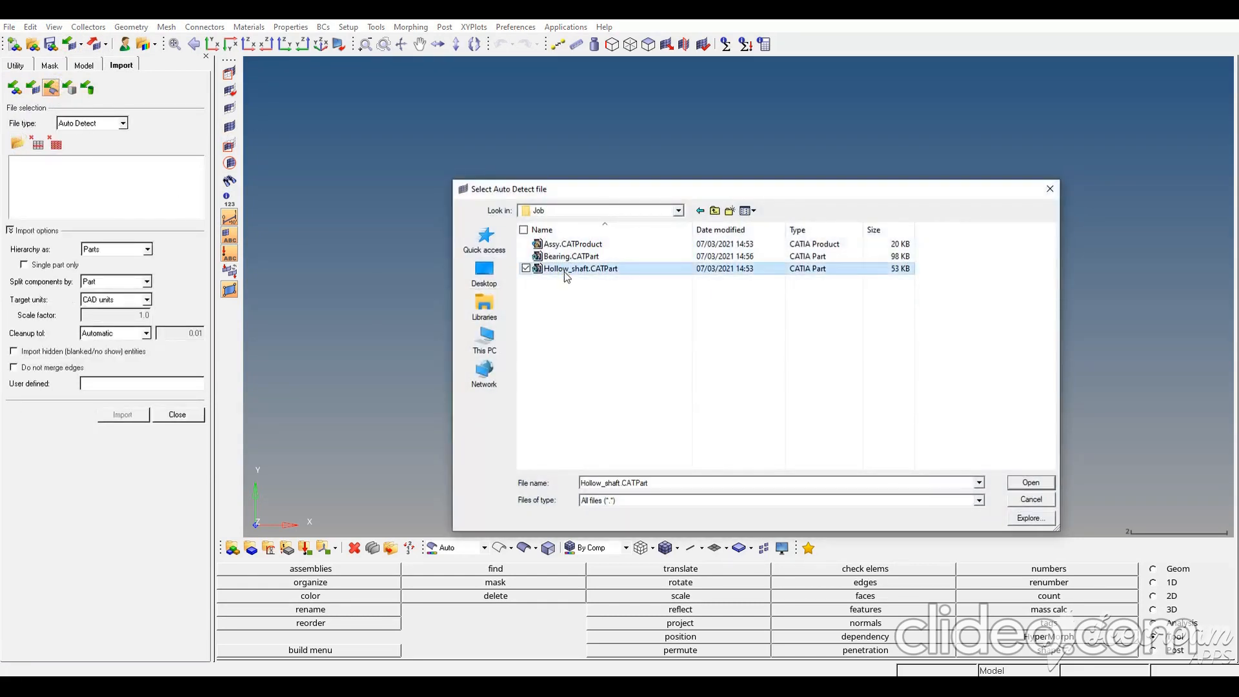
ctrl+click(565, 256)
click(1029, 484)
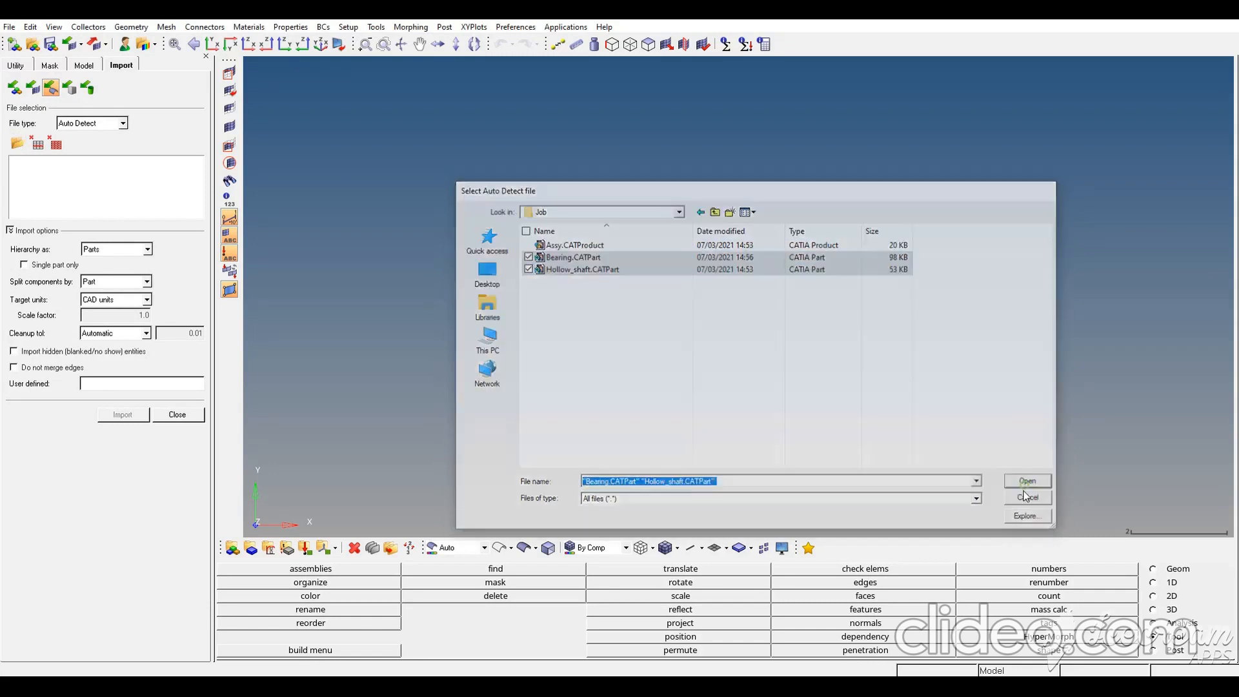
click(129, 417)
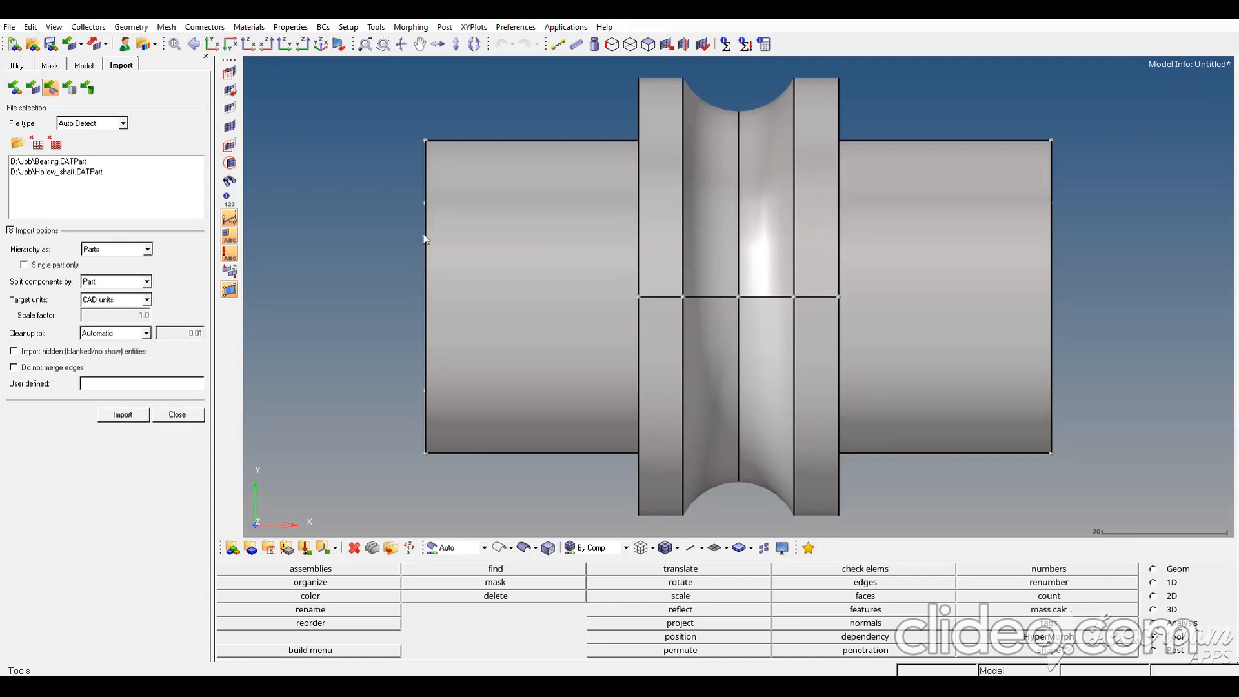
Color the Bearing component green and the Hollow_shaft component blue
ctrl+drag(402, 222, 519, 215)
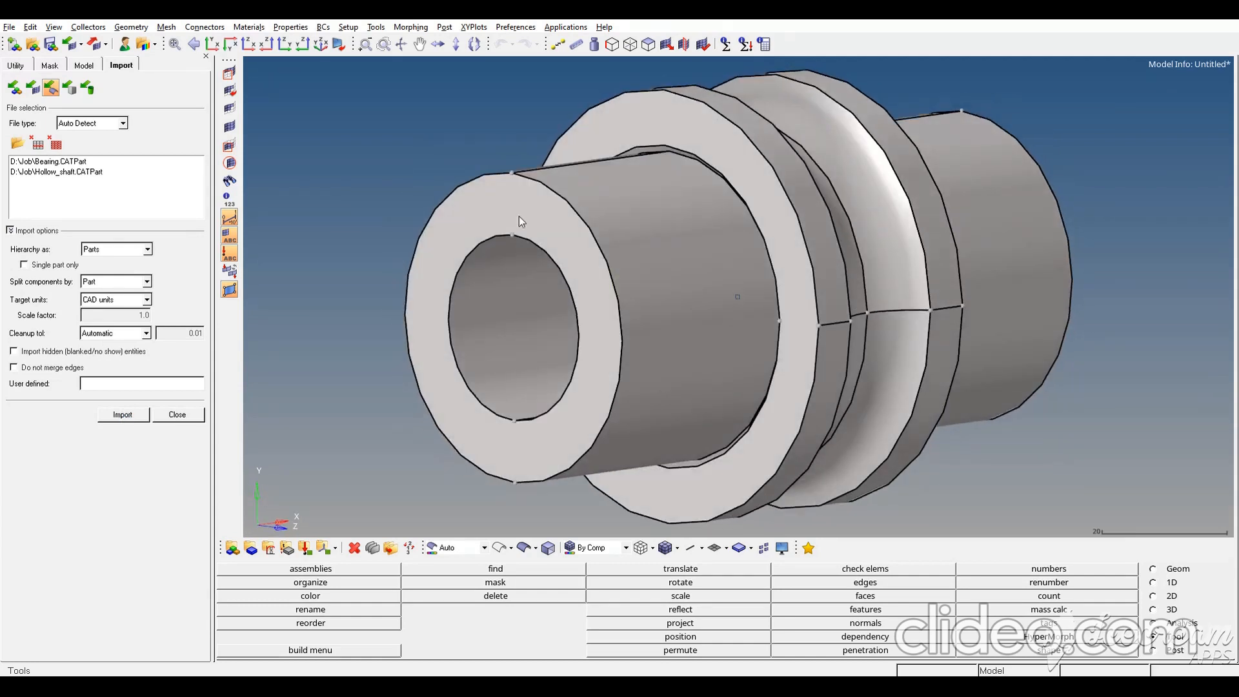
click(86, 66)
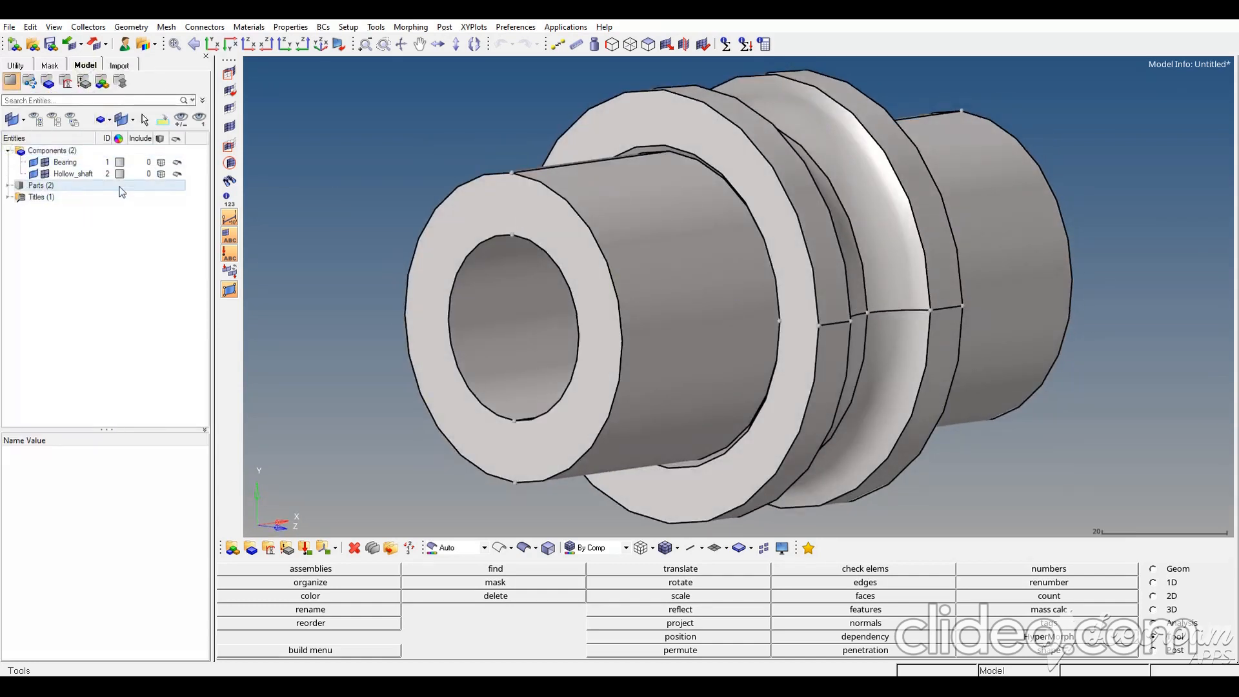
click(119, 162)
click(147, 184)
click(120, 162)
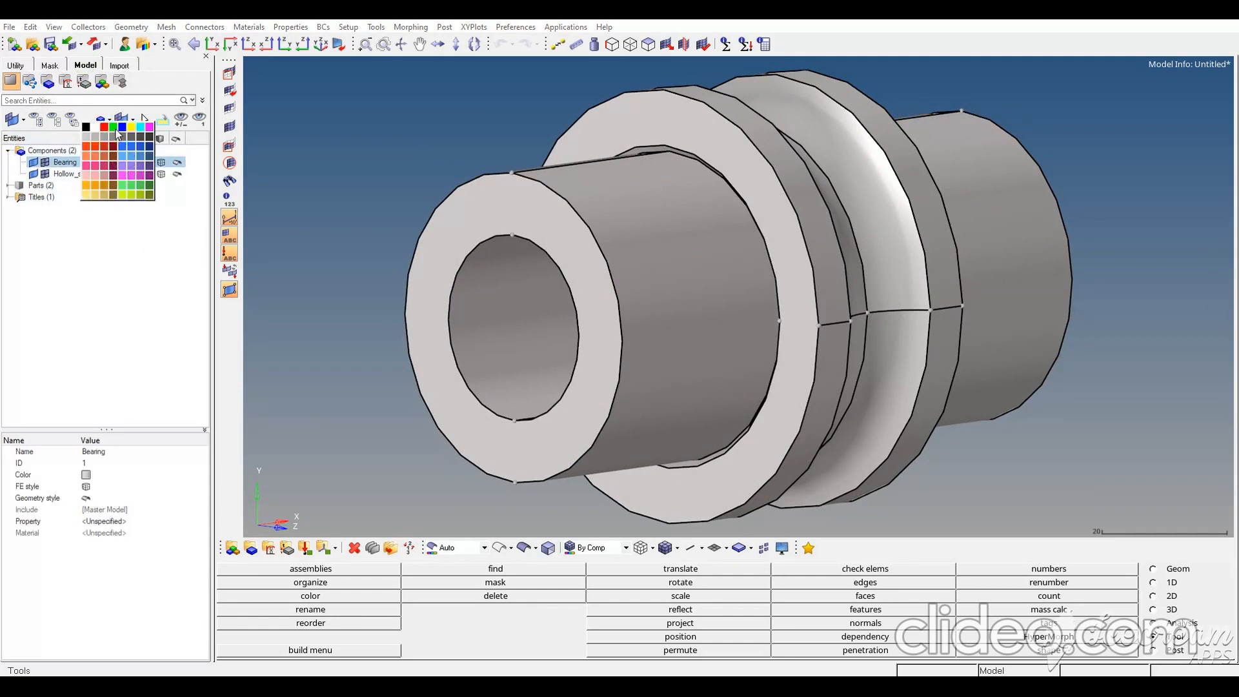
click(113, 128)
click(119, 173)
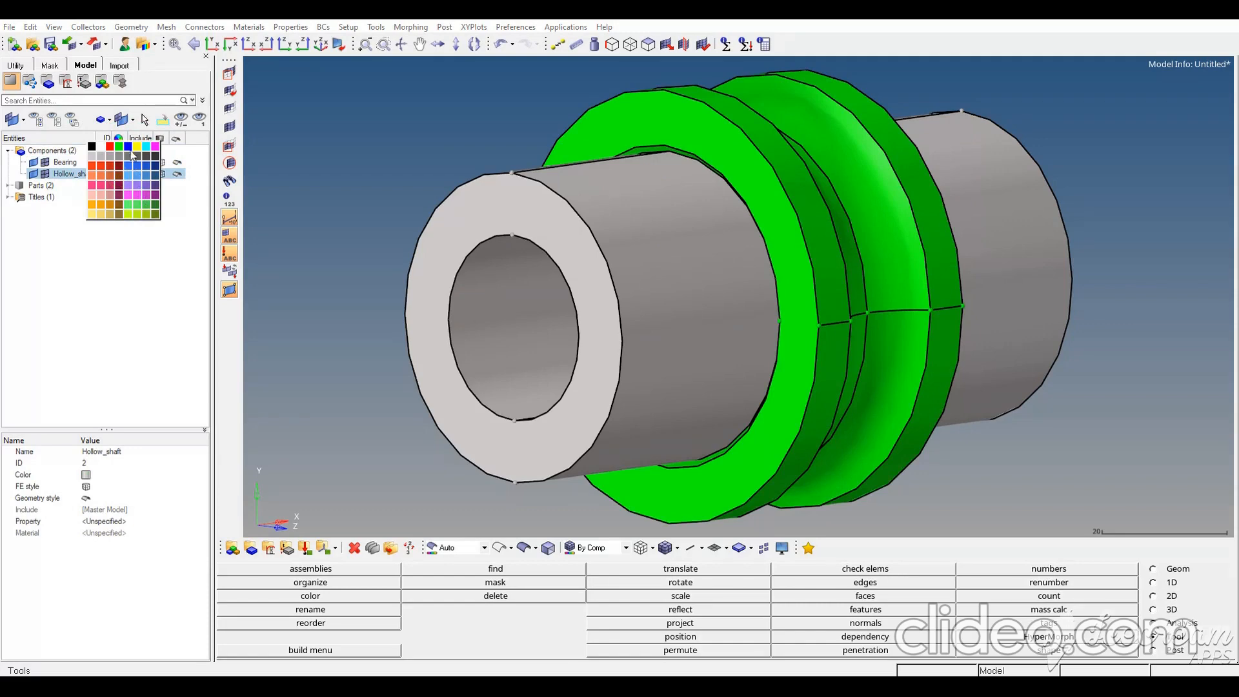
click(129, 146)
Create two nodes by coordinates, one at the origin and one at x 0, y 50, z 0
scroll(703, 309, down, 3)
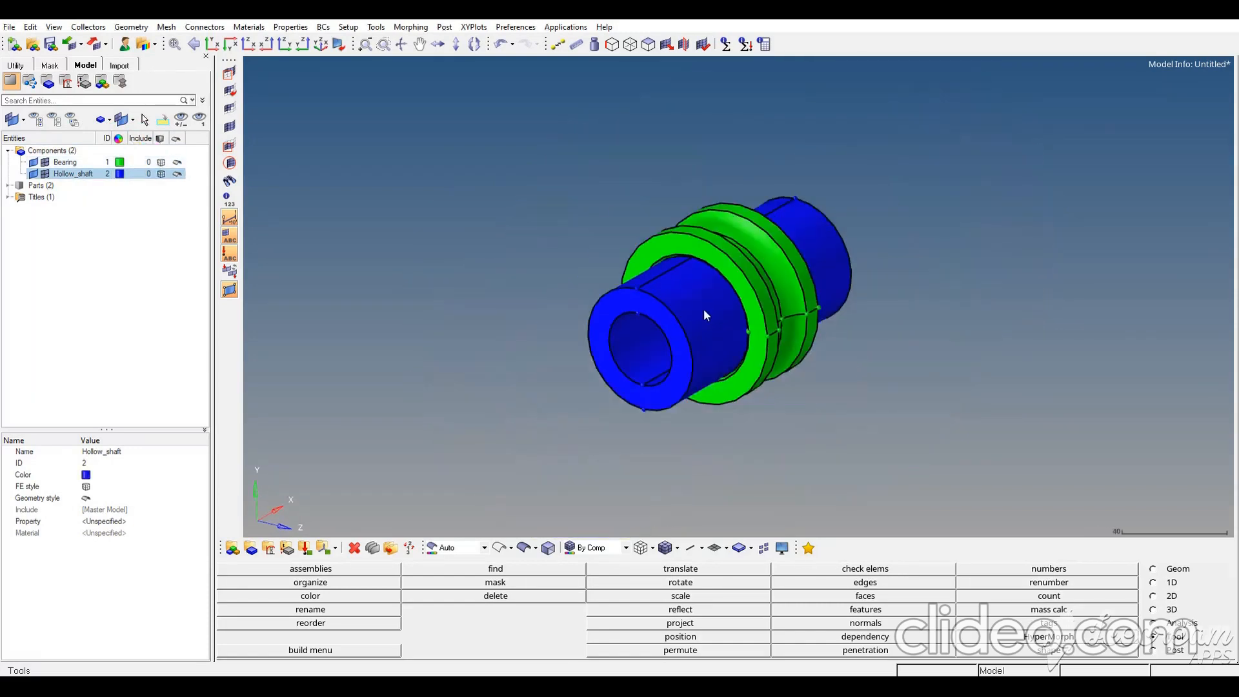
scroll(703, 308, down, 2)
mouse_move(703, 309)
ctrl+mouse_down()
mouse_move(691, 319)
mouse_move(719, 309)
mouse_move(713, 329)
mouse_move(671, 345)
mouse_move(645, 279)
mouse_move(659, 309)
ctrl+mouse_up()
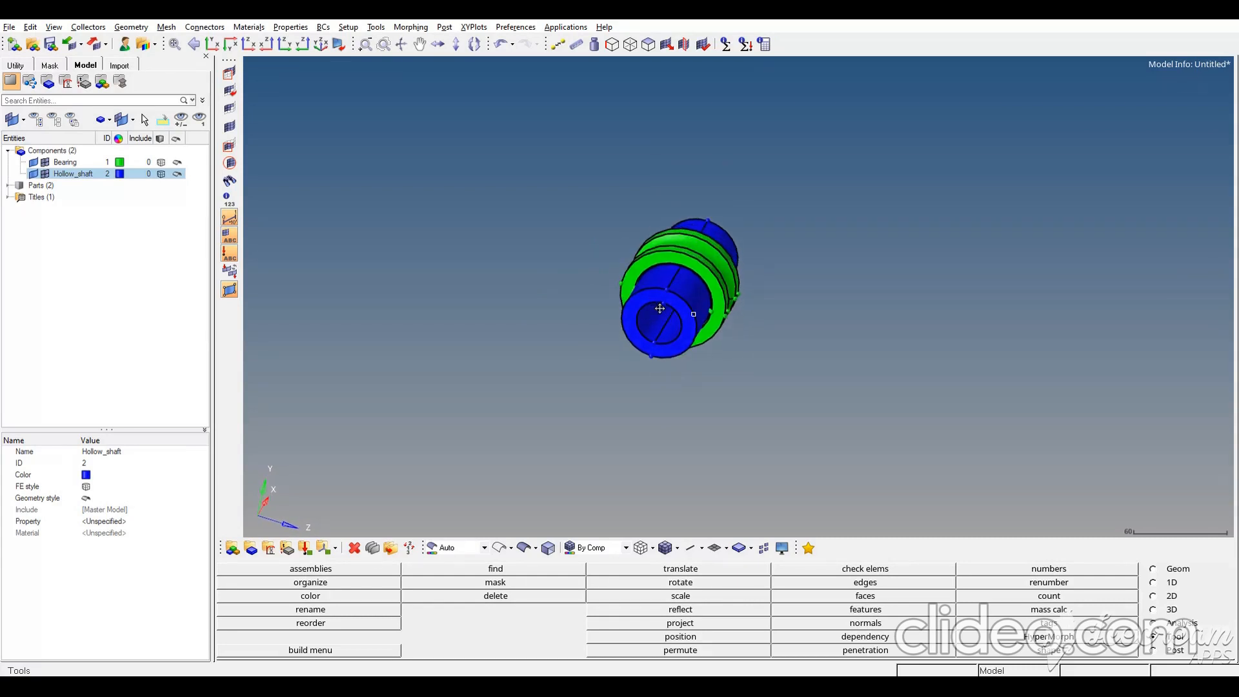
click(1173, 571)
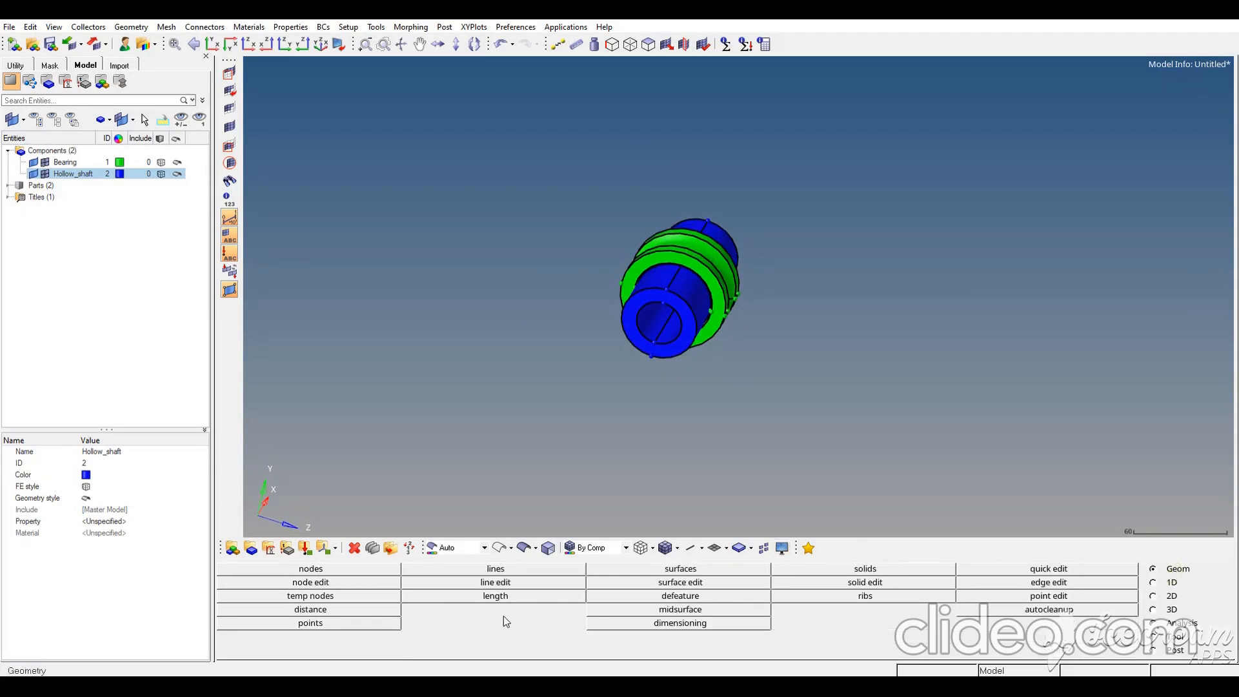
click(329, 571)
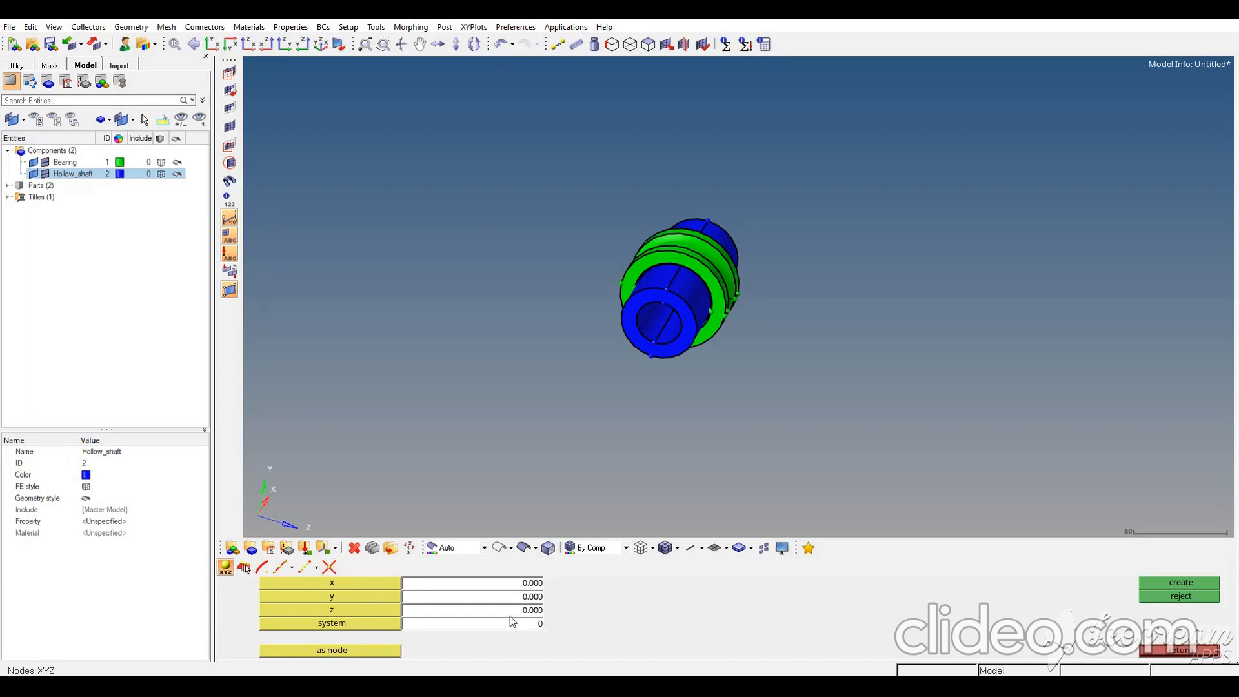
click(1169, 583)
click(539, 596)
text(50)
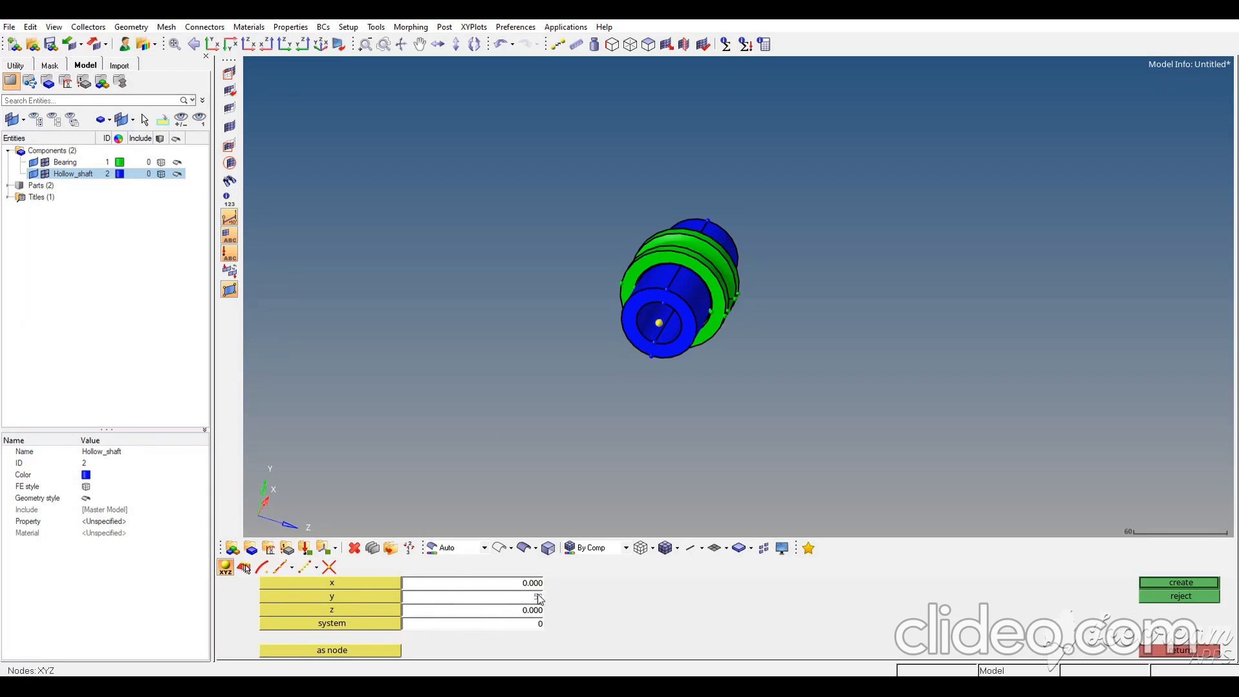
click(1143, 584)
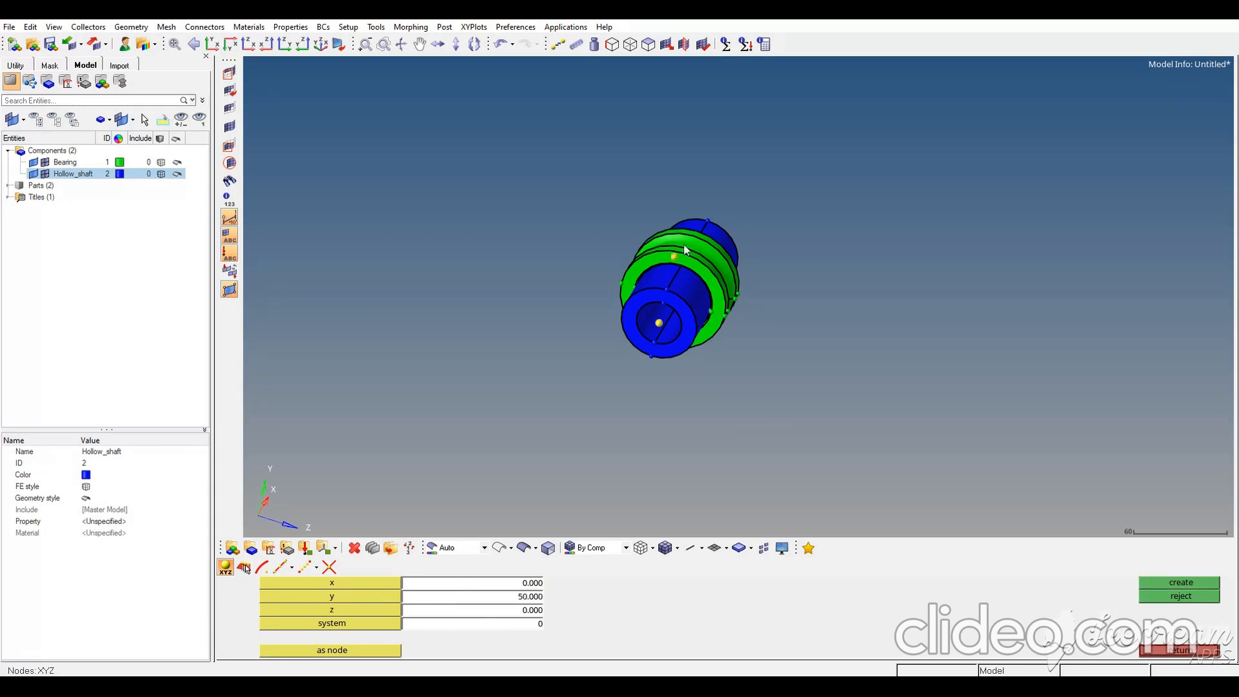
Create a node at x 0, y 0, z 50
click(524, 598)
text(0)
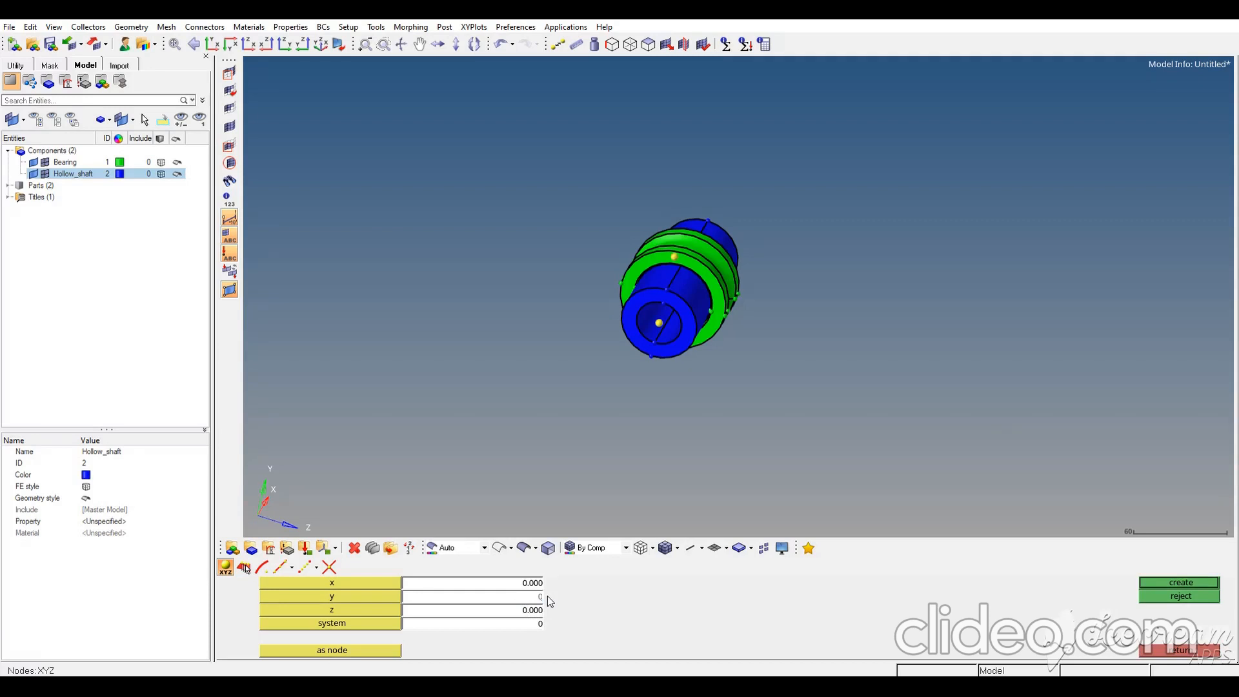
click(522, 610)
text(50)
click(1173, 580)
Create a node at the arc center of the bore edge on the hollow shaft's far end along X
ctrl+drag(759, 316, 771, 271)
ctrl+scroll(825, 283, up, 2)
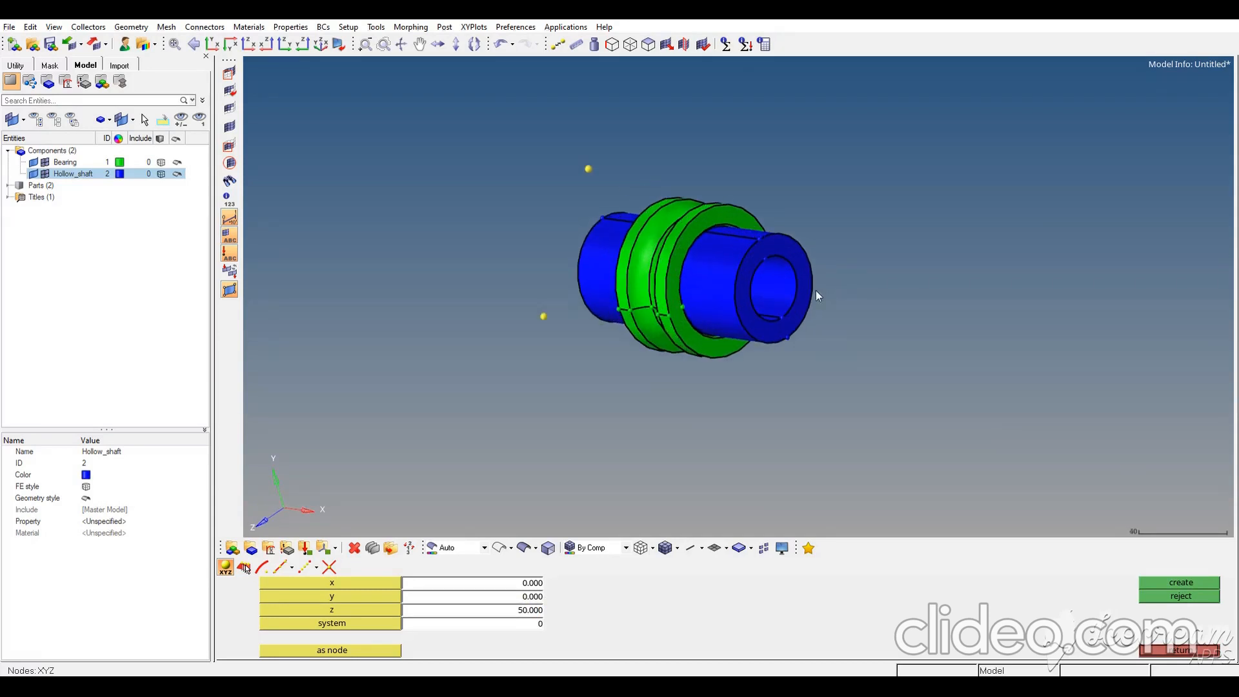
click(260, 568)
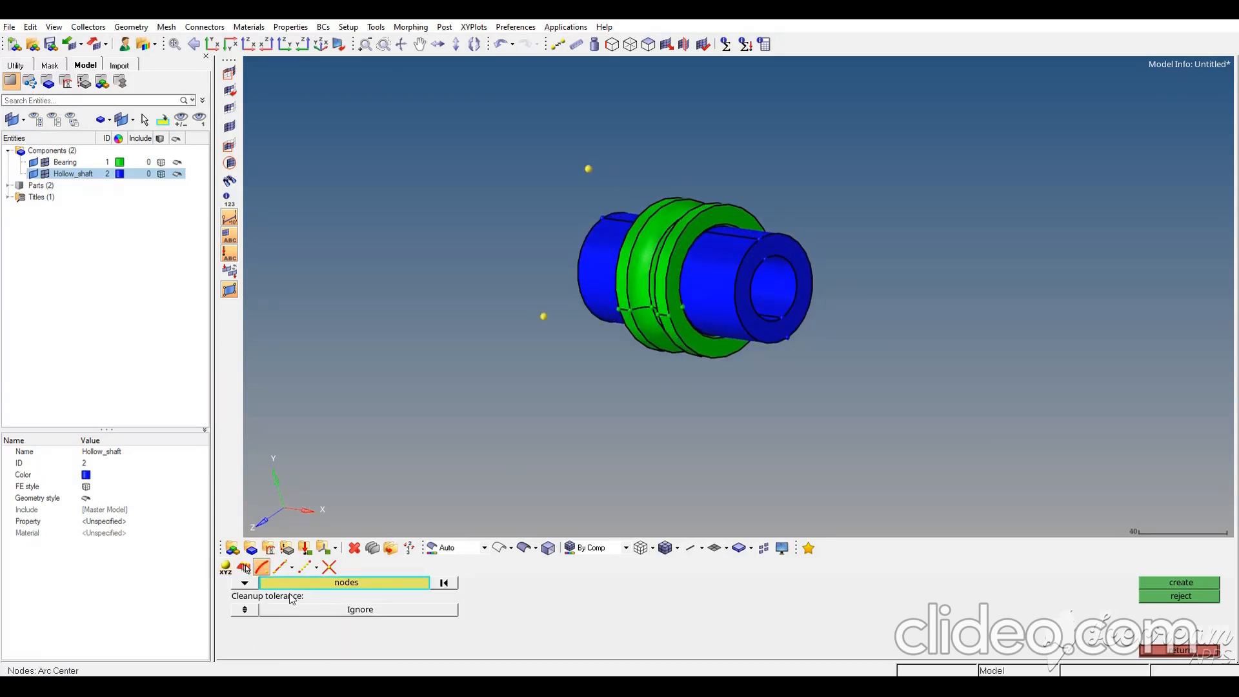
click(266, 582)
click(287, 604)
click(753, 288)
click(1163, 584)
ctrl+drag(786, 303, 595, 289)
mouse_move(736, 277)
ctrl+mouse_down()
mouse_move(743, 290)
mouse_move(742, 274)
ctrl+mouse_up()
click(1166, 649)
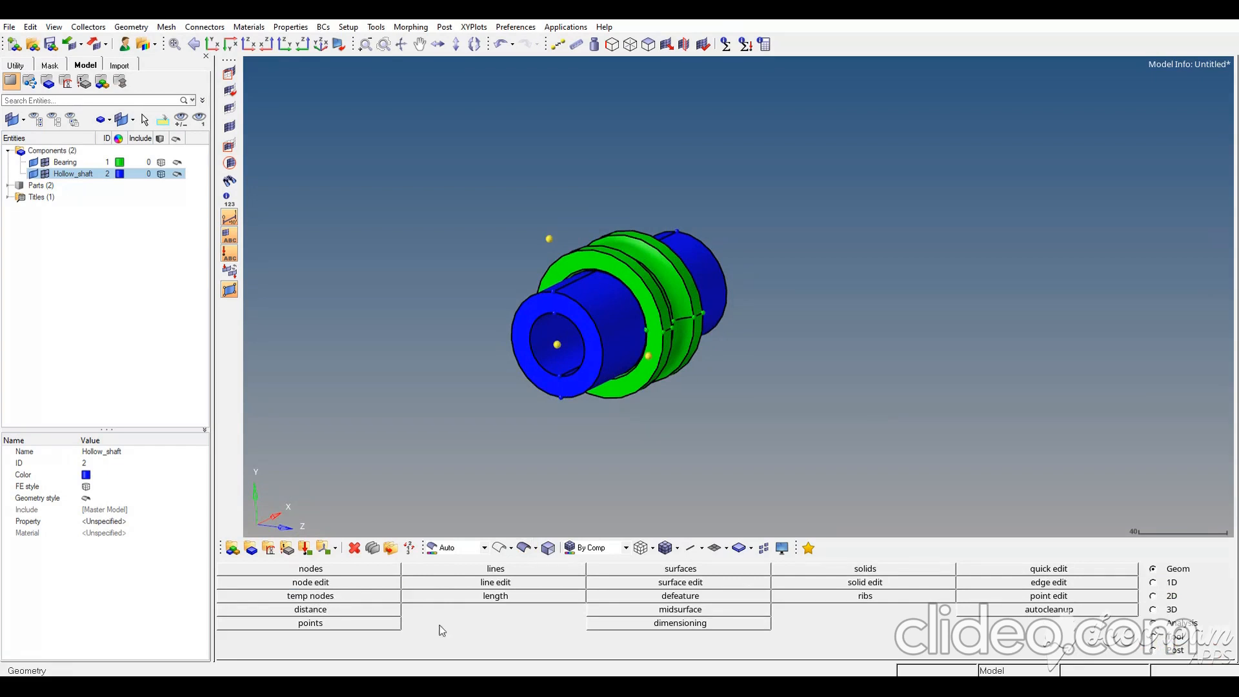
Trim both solids with a plane through the origin node, the y 50 node and the bore center node
click(880, 583)
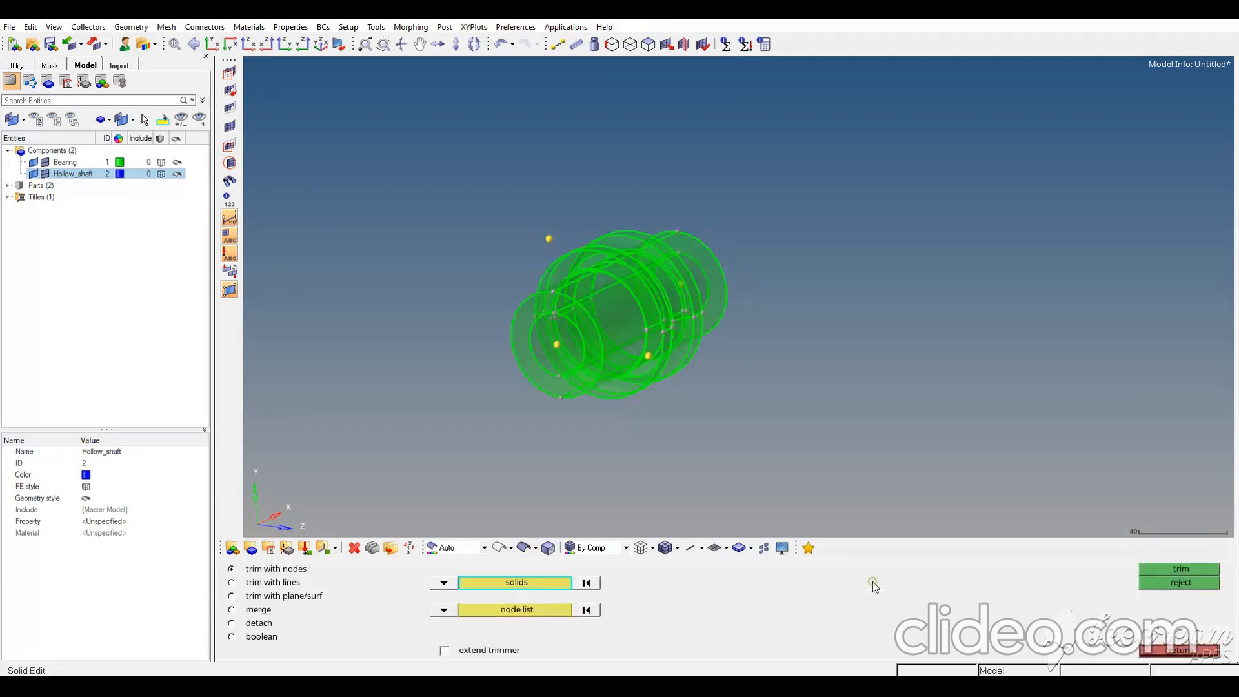
click(254, 595)
ctrl+drag(610, 301, 629, 303)
shift+drag(454, 162, 714, 420)
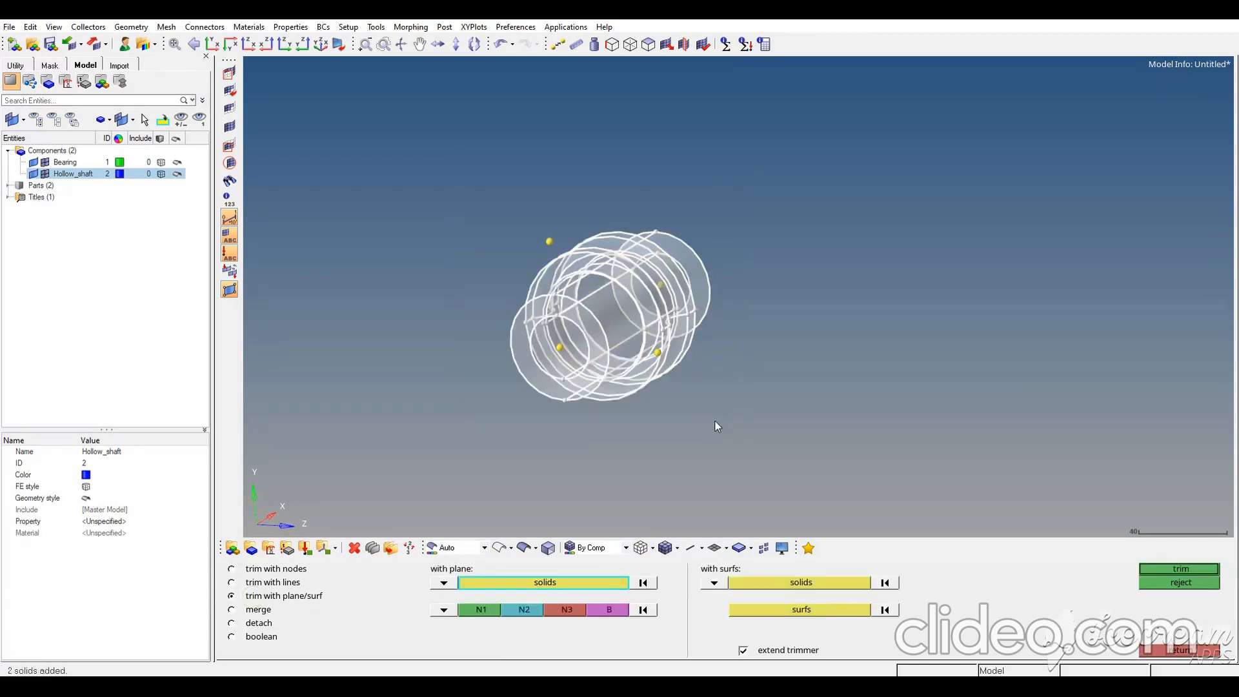
click(486, 611)
click(559, 348)
click(548, 240)
click(659, 284)
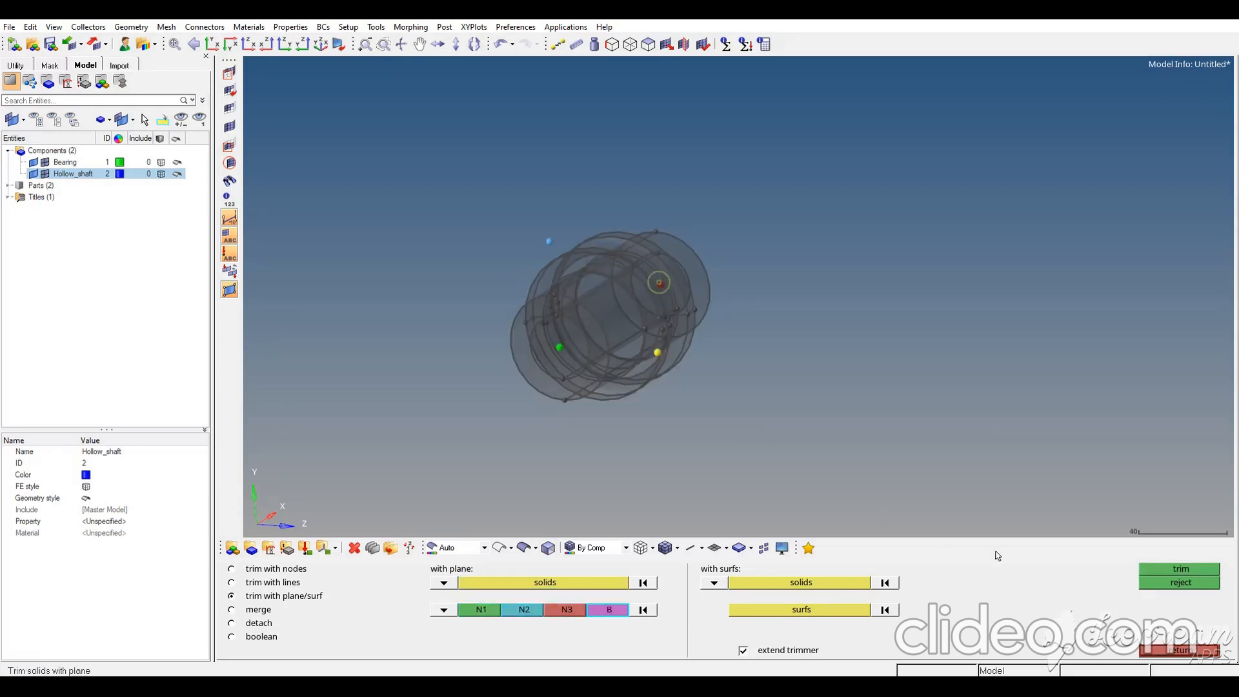
click(1167, 568)
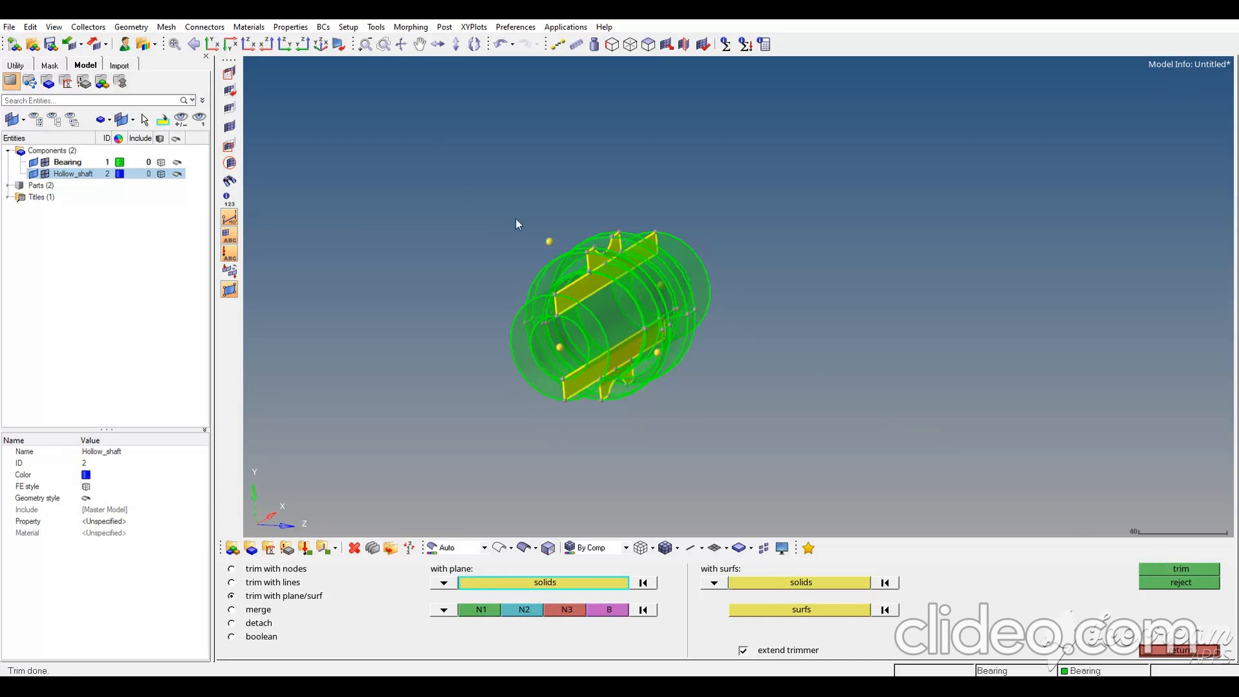
Trim all solids with a second plane through the origin node, the bore center node and the z 50 node
shift+drag(459, 160, 855, 482)
ctrl+drag(538, 337, 592, 316)
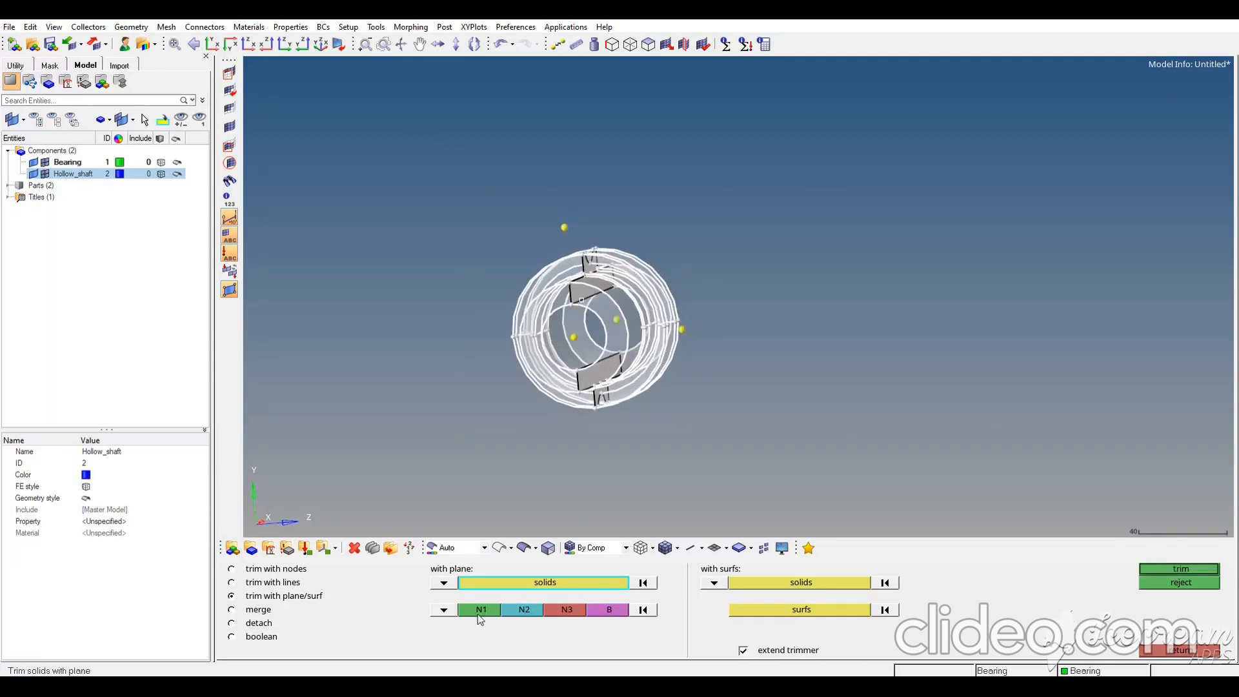
click(484, 613)
click(572, 339)
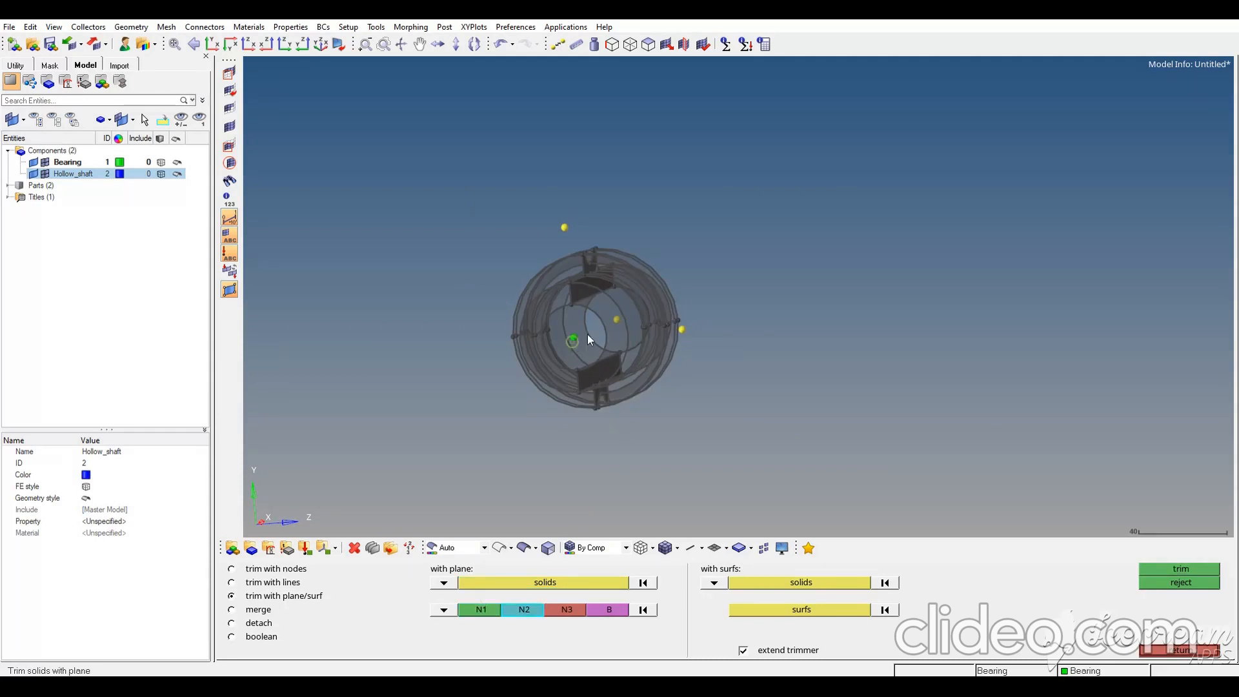
click(618, 320)
click(682, 330)
click(1161, 568)
mouse_move(679, 319)
ctrl+mouse_down()
mouse_move(727, 346)
mouse_move(742, 328)
mouse_move(653, 267)
mouse_move(671, 327)
ctrl+mouse_up()
click(1175, 651)
key(F2)
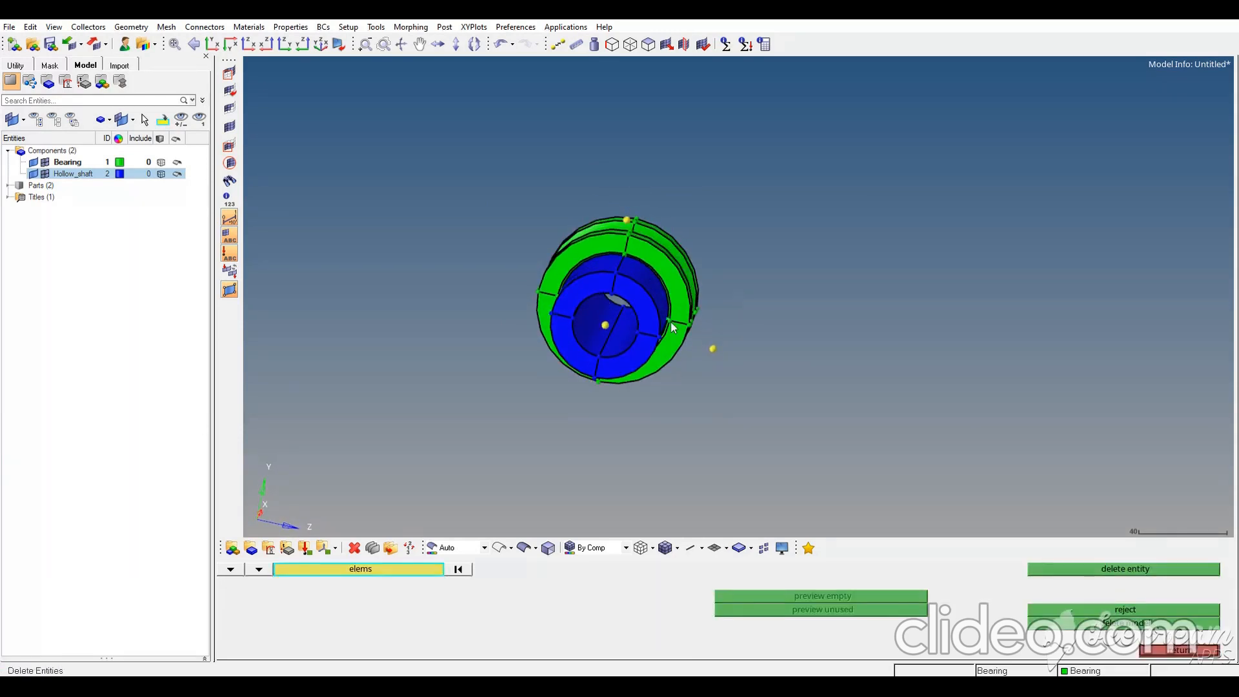
ctrl+drag(674, 337, 631, 353)
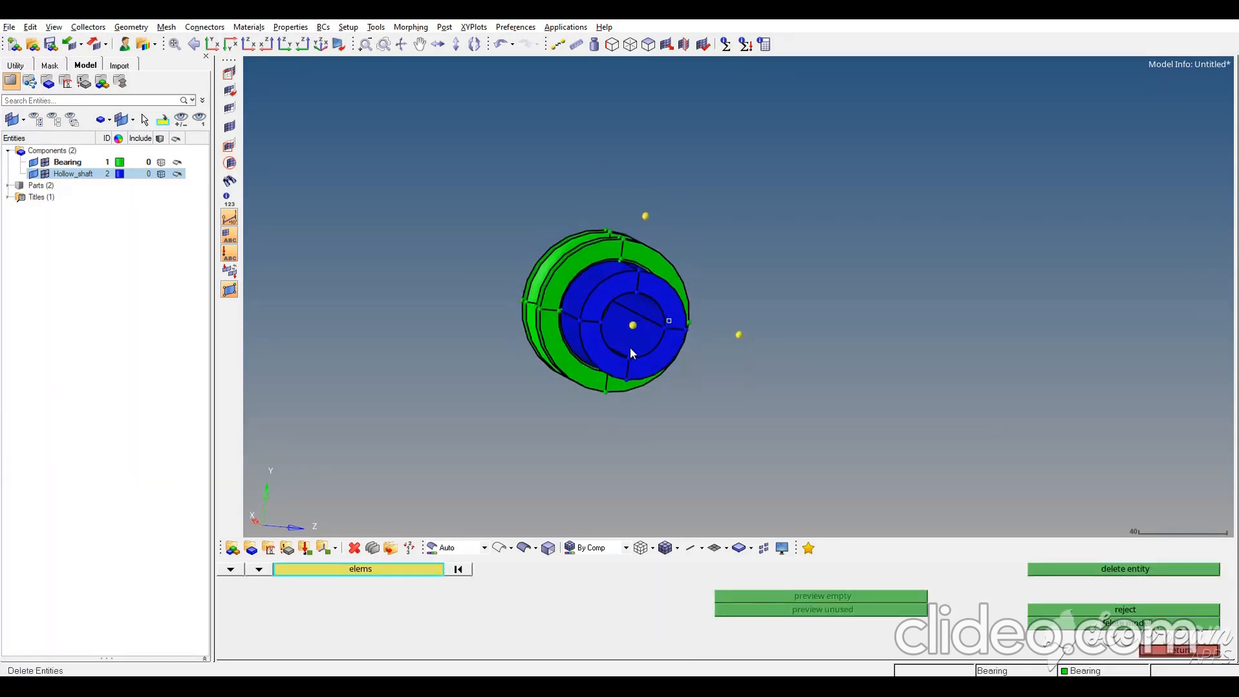
click(253, 570)
key(Escape)
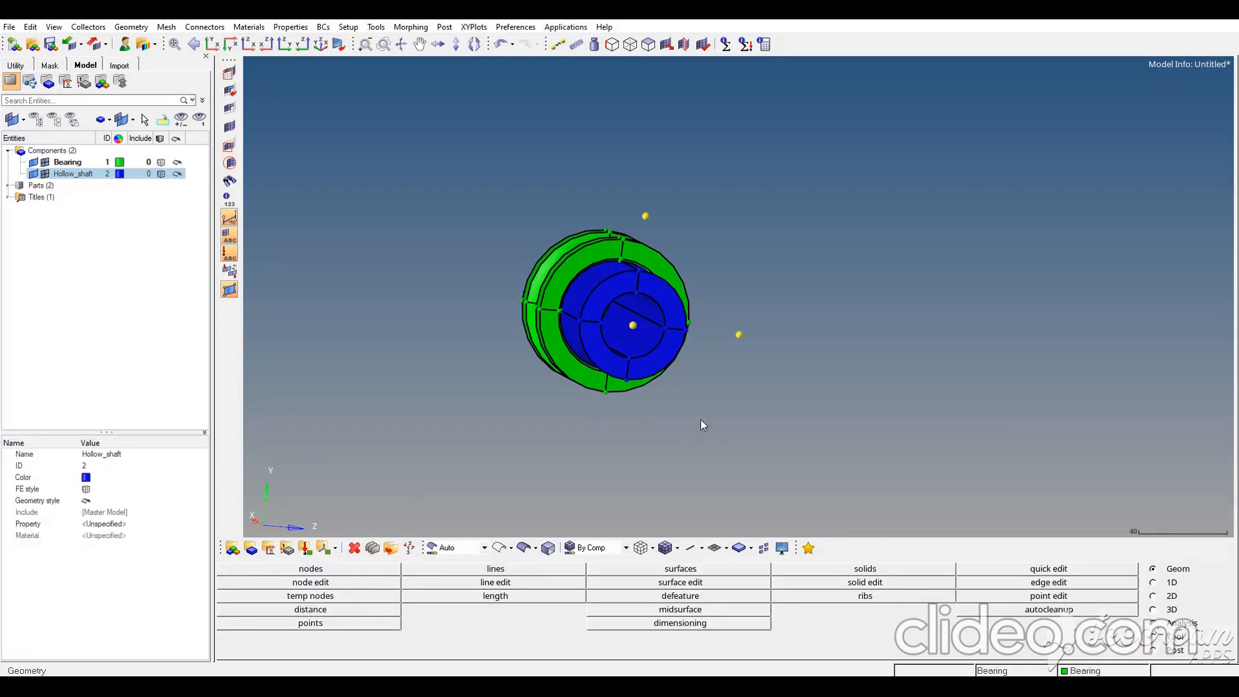
Delete every bearing and shaft solid except the quarter between positive Y and positive Z, including the deleted solids' bounding surfaces
key(F2)
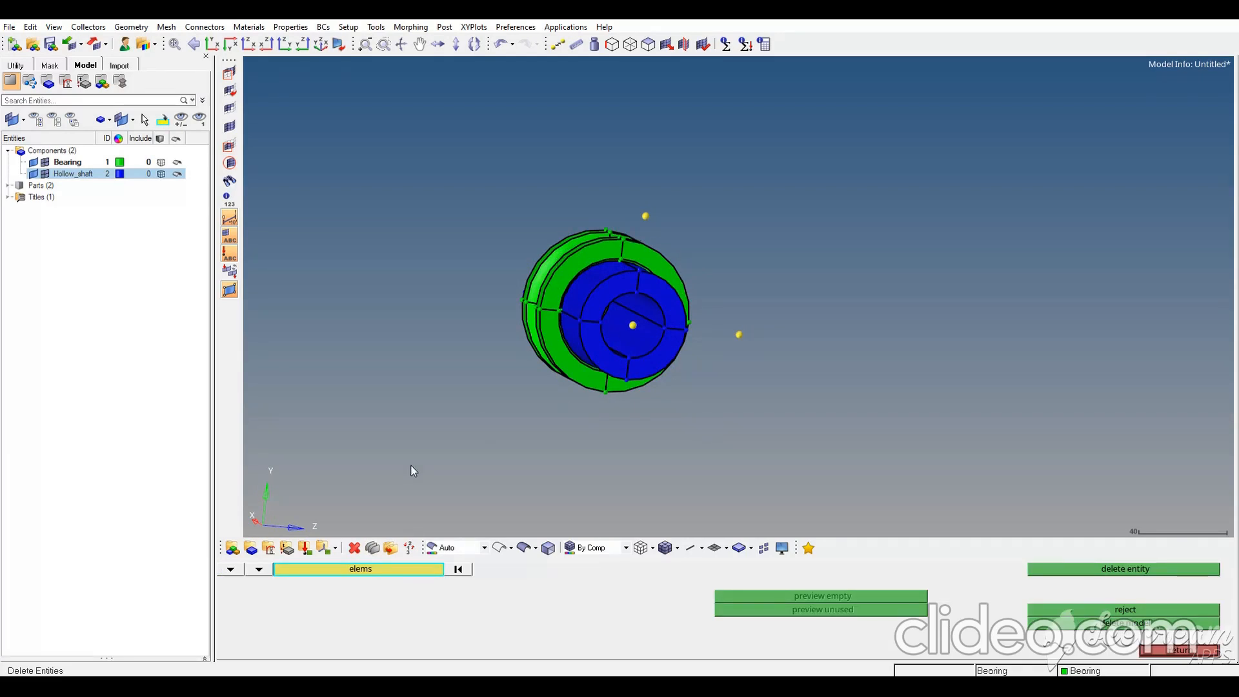
click(231, 570)
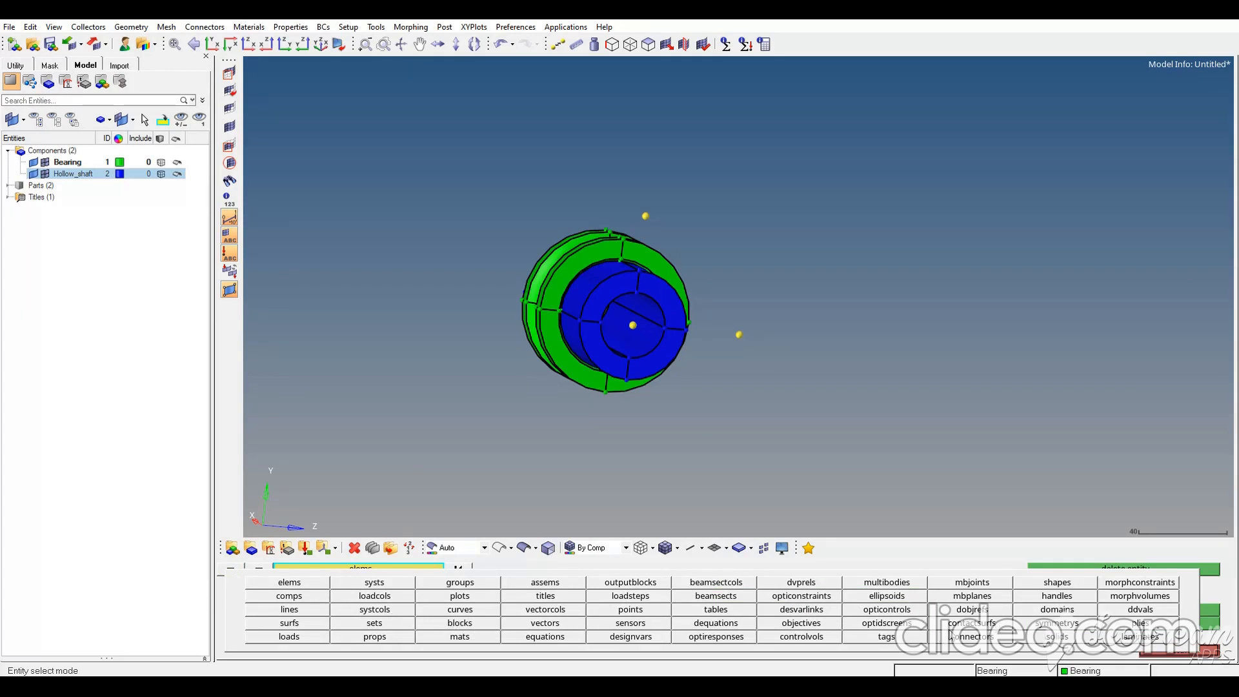
click(1057, 637)
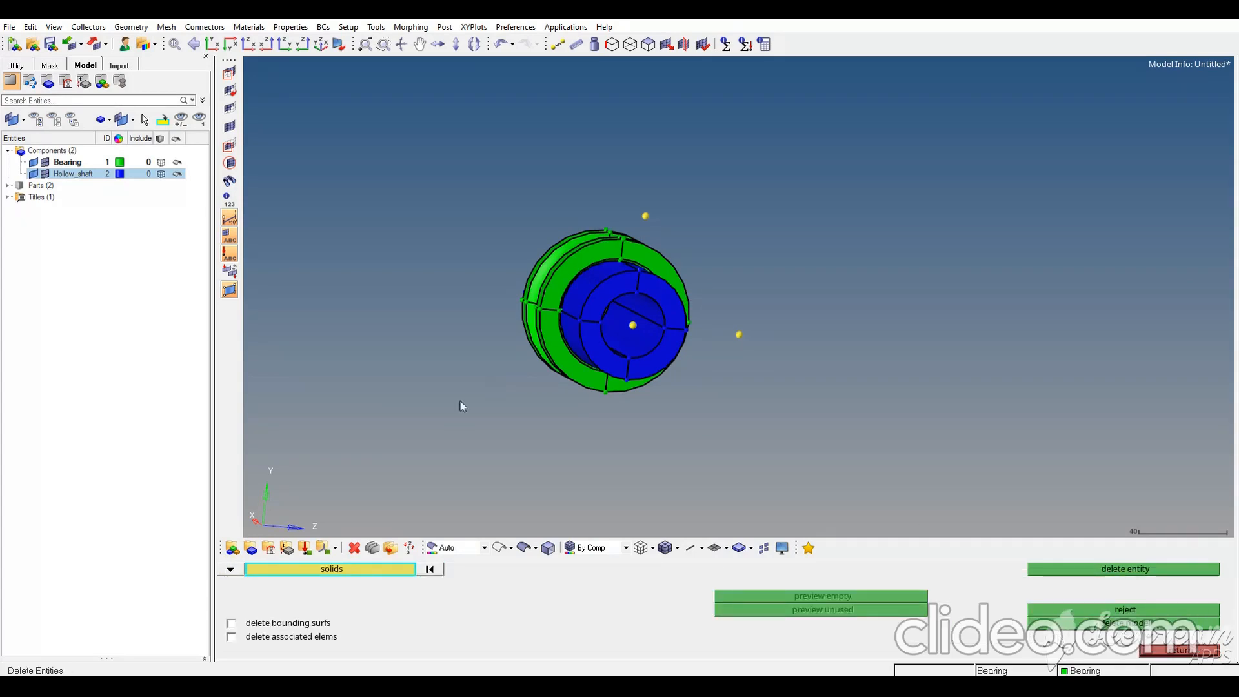
click(575, 278)
click(584, 300)
click(574, 355)
click(588, 344)
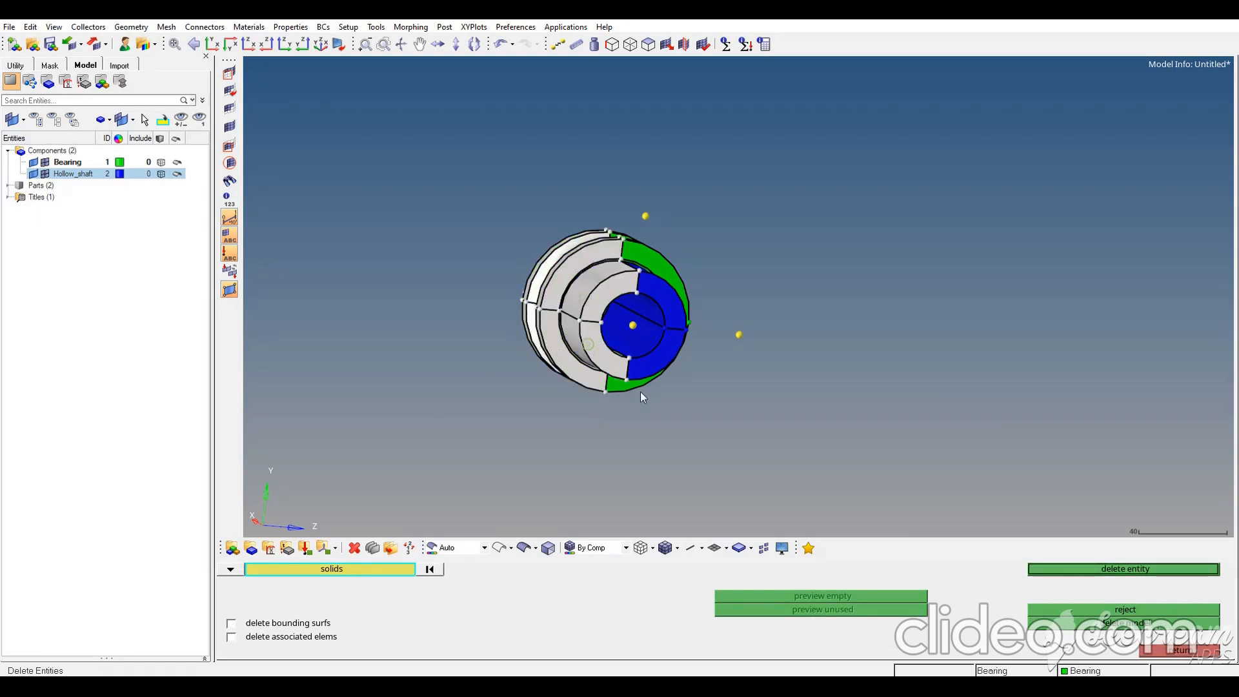
click(640, 381)
ctrl+drag(761, 327, 682, 322)
click(1042, 571)
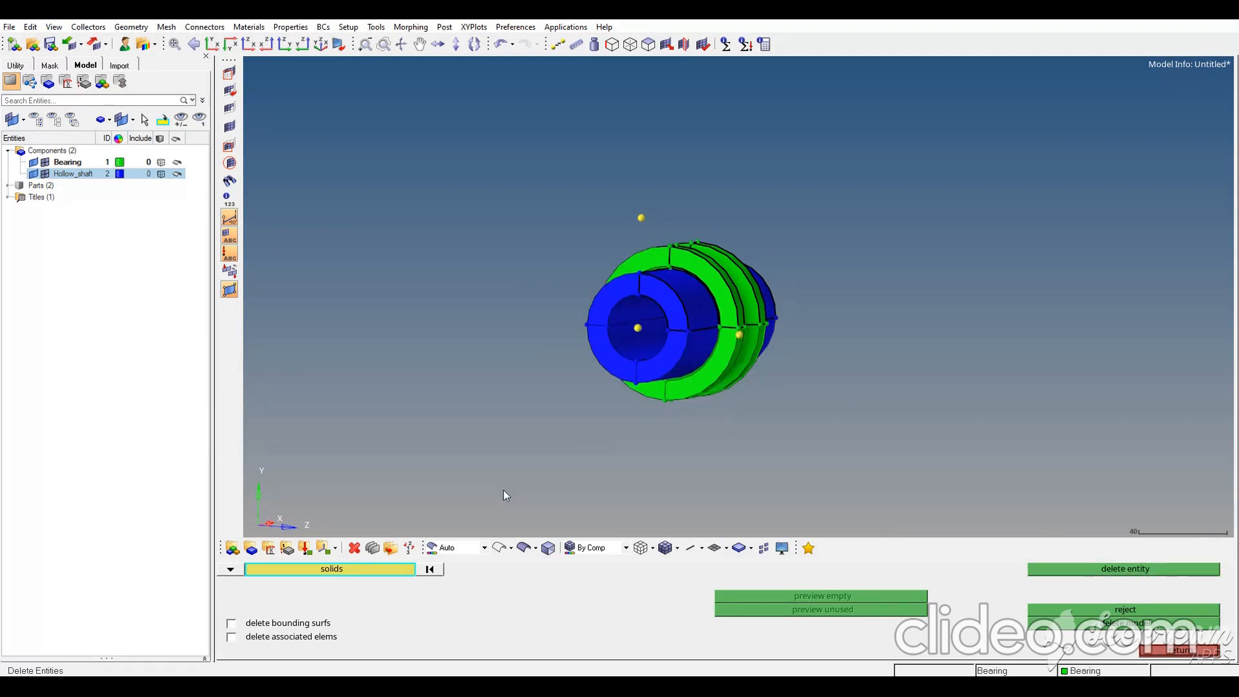
click(1143, 609)
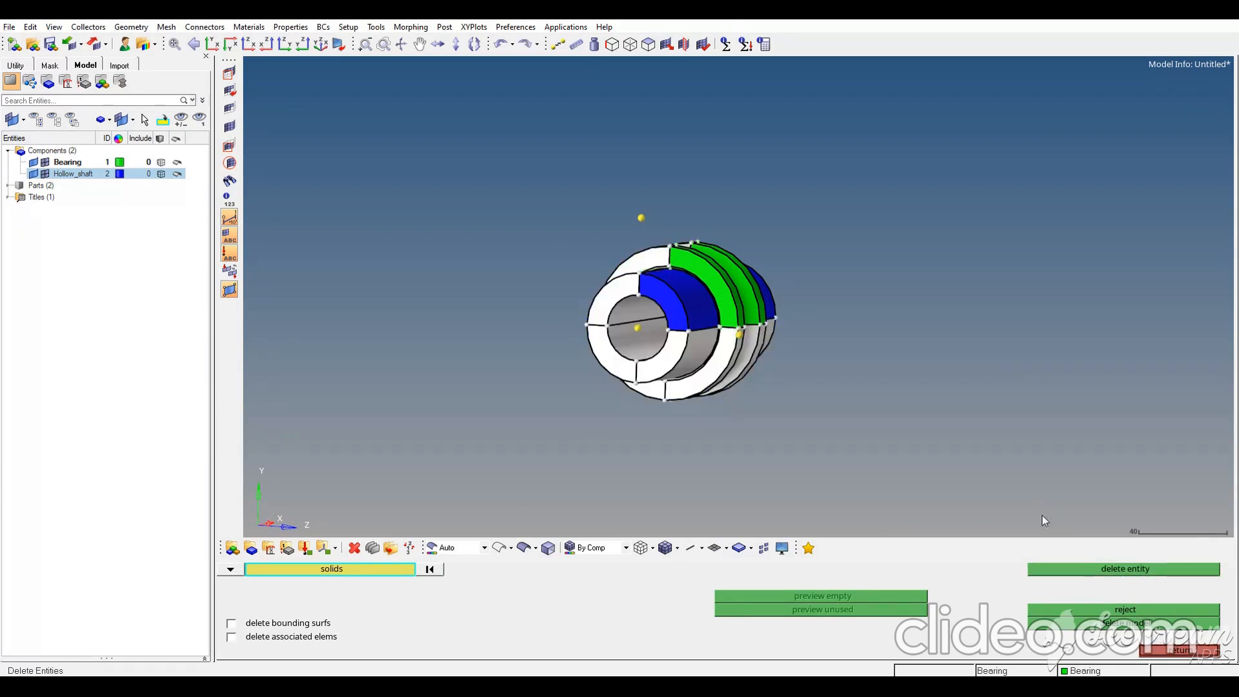
click(231, 623)
click(1068, 569)
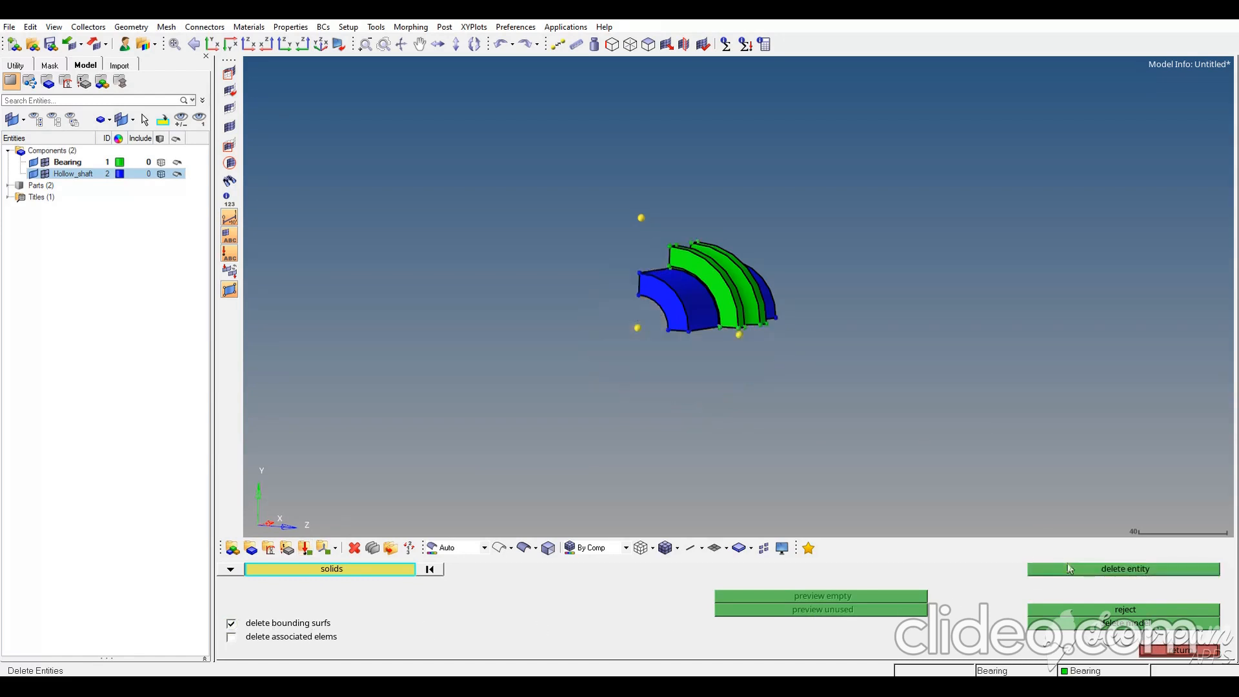
mouse_move(719, 309)
ctrl+mouse_down()
mouse_move(667, 271)
mouse_move(744, 253)
mouse_move(641, 287)
mouse_move(810, 320)
mouse_move(806, 304)
mouse_move(830, 366)
mouse_move(842, 310)
mouse_move(839, 335)
mouse_move(860, 339)
mouse_move(855, 316)
mouse_move(866, 388)
ctrl+mouse_up()
ctrl+scroll(641, 287, up, 5)
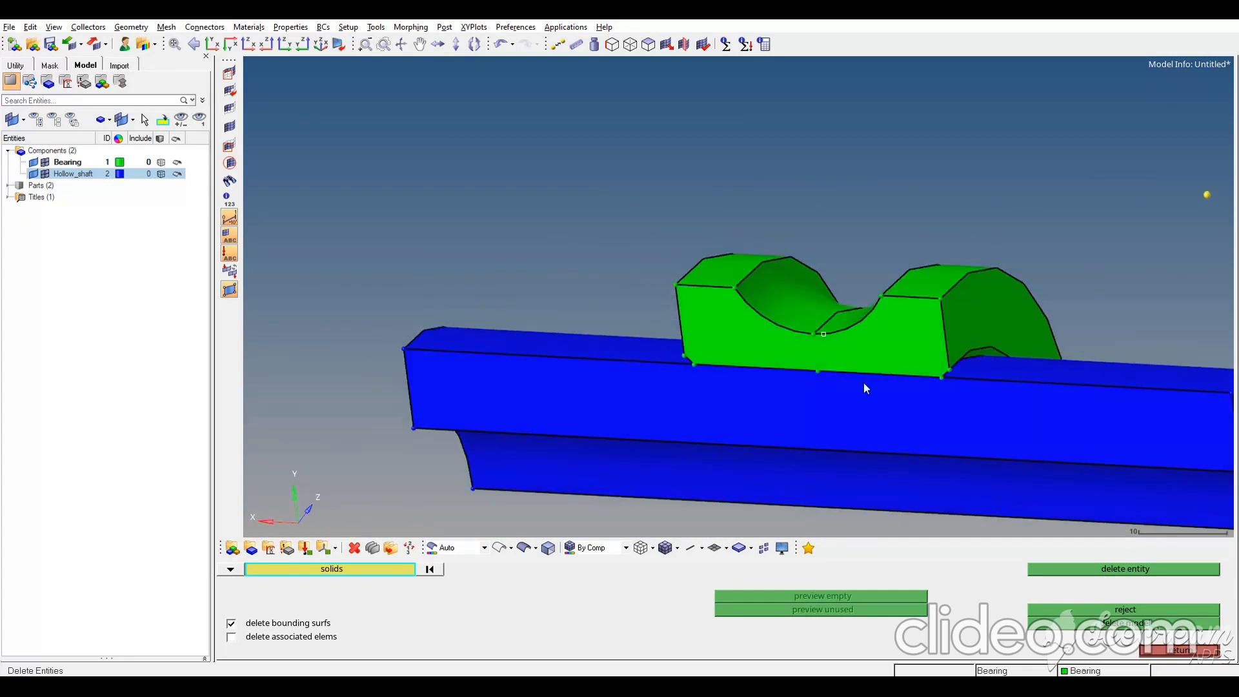
click(1193, 653)
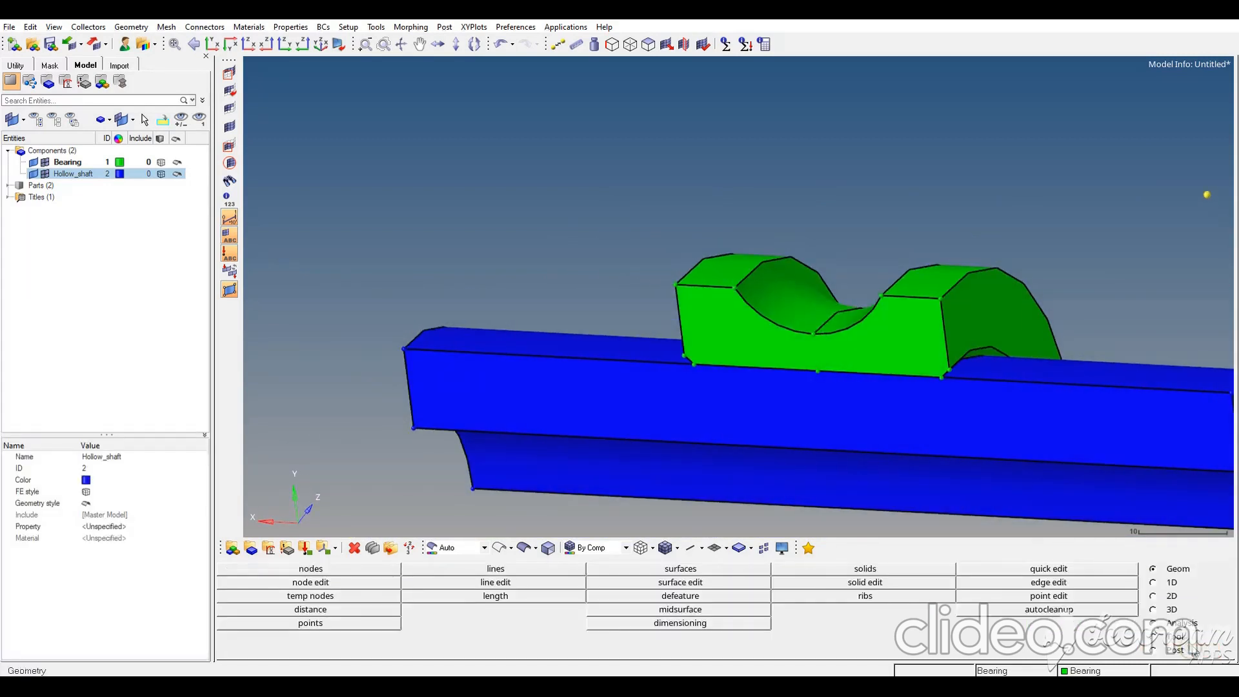
Create nodes on the bearing's near cut face at the groove-bottom point and at the bore-edge midpoint below it
click(347, 572)
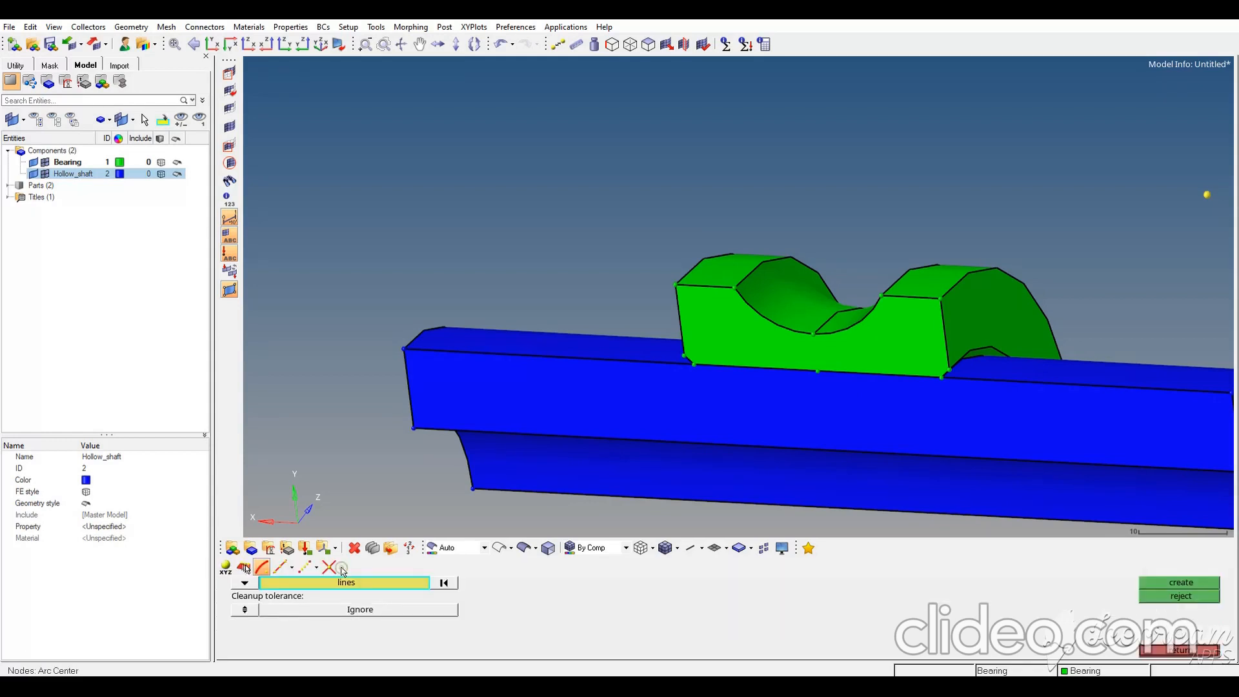
click(244, 567)
click(813, 332)
click(1140, 585)
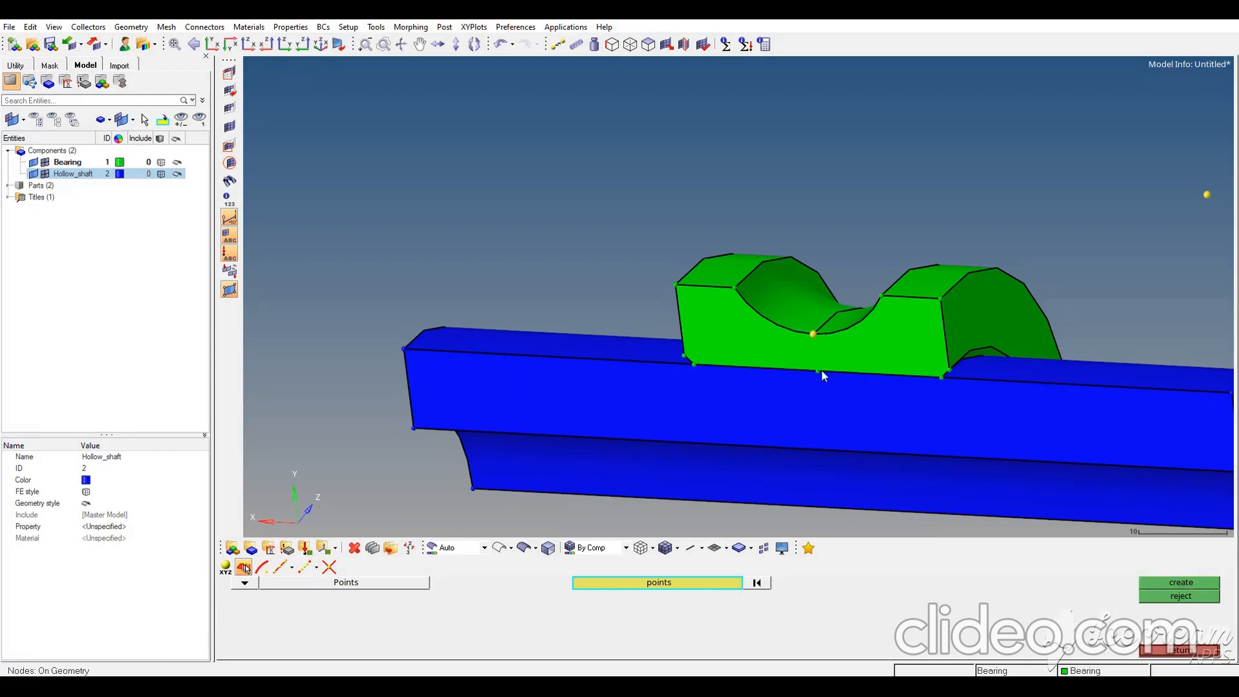
click(1171, 582)
Create a node at the groove-bottom point on the bearing's opposite cut face
ctrl+drag(1047, 437, 1090, 293)
click(1035, 295)
click(1208, 585)
ctrl+drag(858, 254, 927, 413)
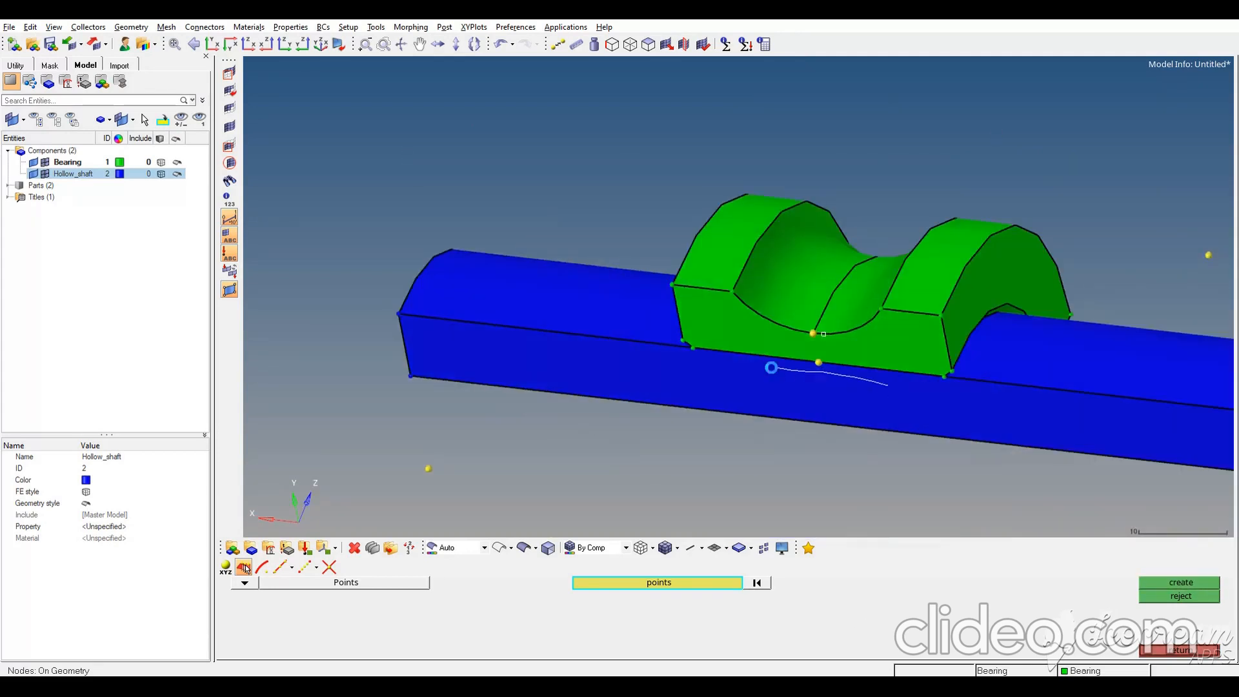
ctrl+middle_drag(773, 368, 772, 369)
ctrl+middle_click(813, 366)
ctrl+scroll(701, 366, up, 3)
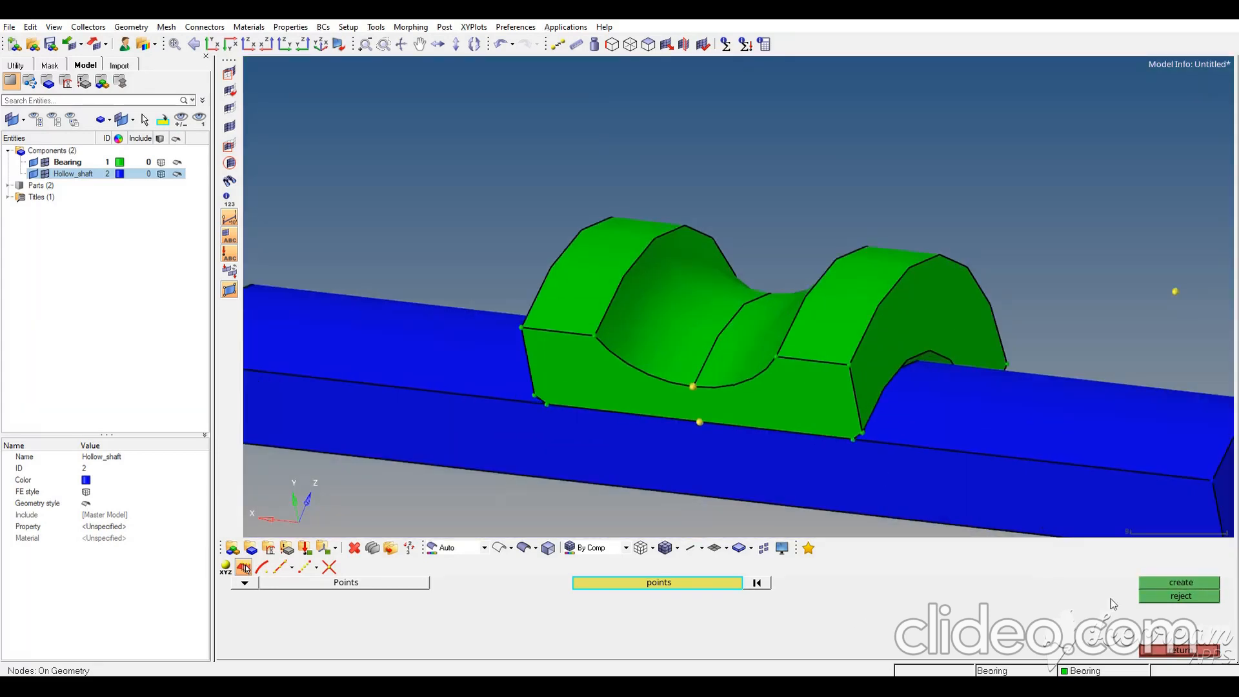
click(1180, 649)
Trim the bearing solid with a plane through the two groove-bottom nodes and the bore-edge midpoint node
click(915, 583)
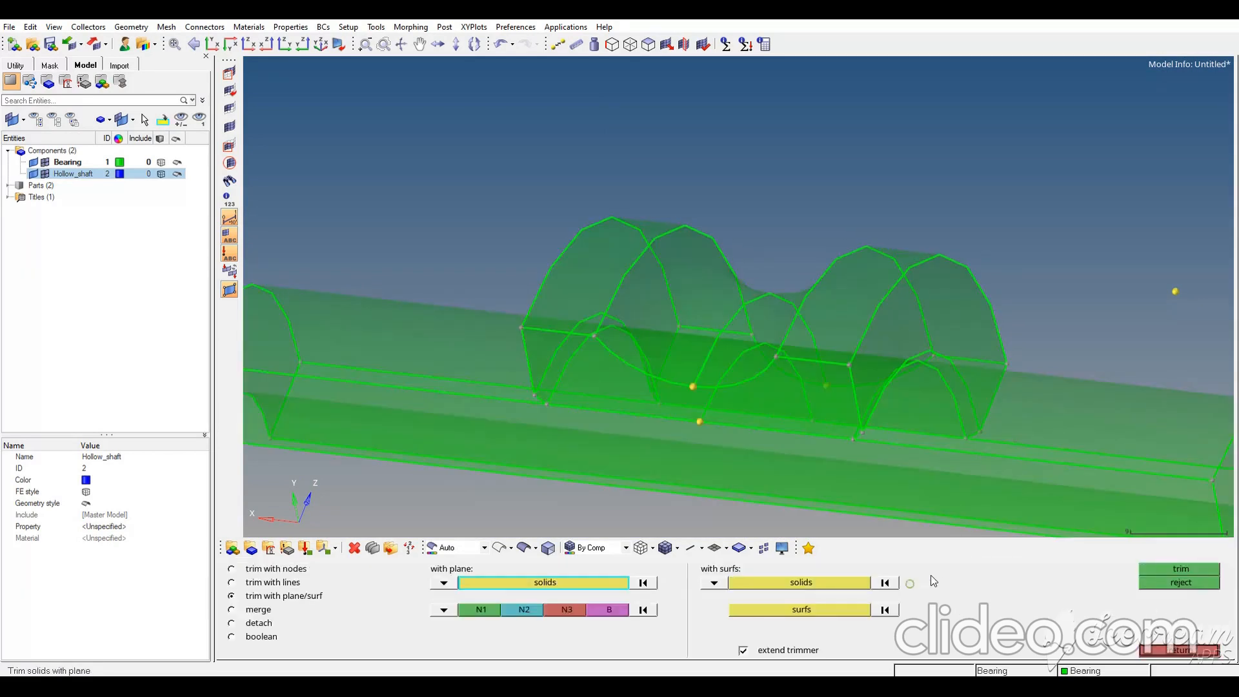
click(690, 344)
click(478, 610)
click(694, 392)
click(700, 423)
click(824, 386)
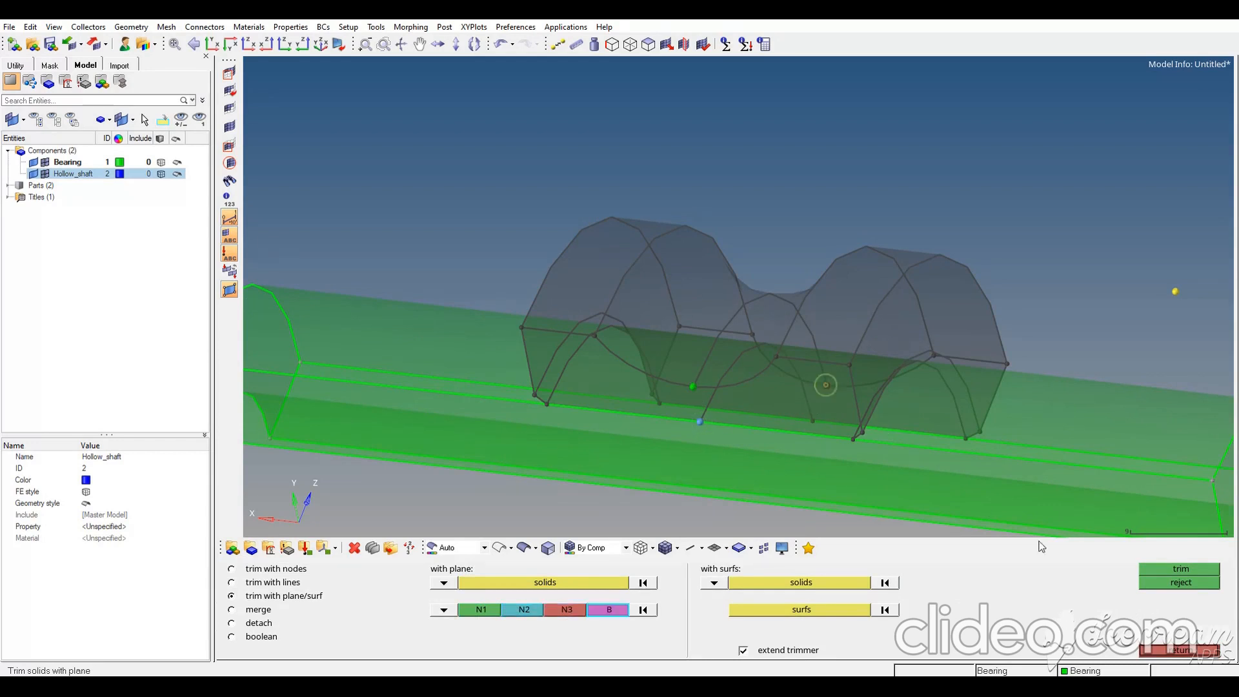
click(1168, 570)
click(792, 136)
key(Escape)
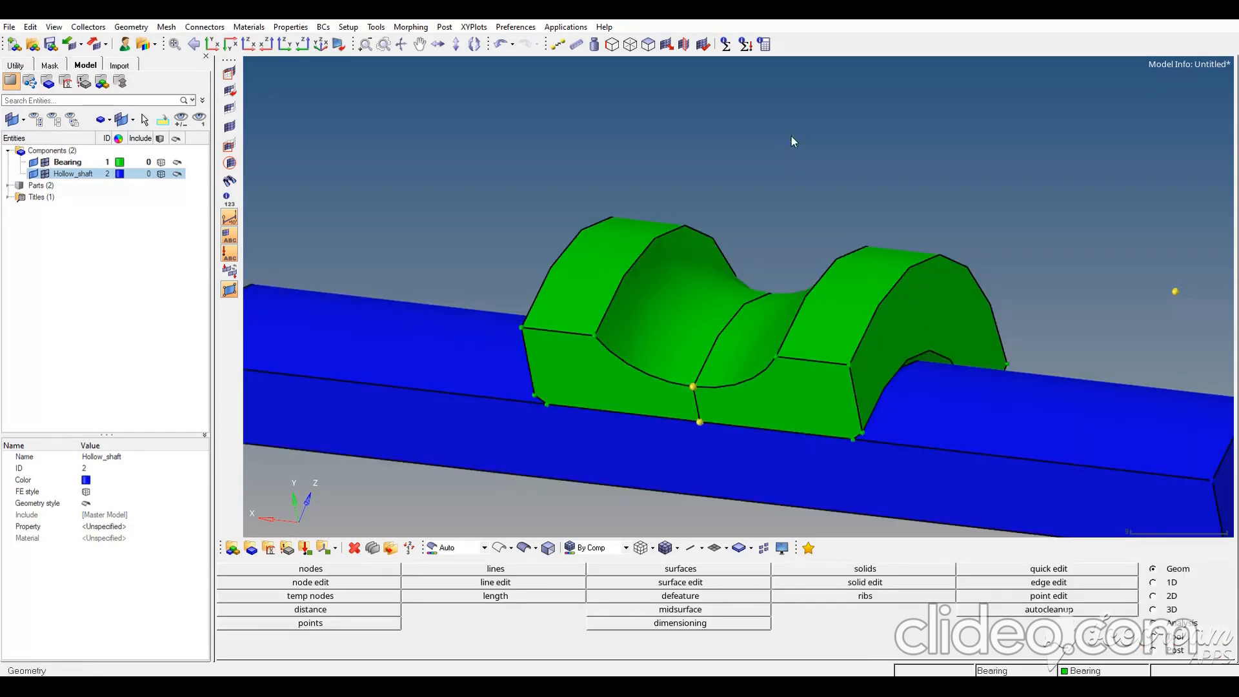
Delete the bearing half on the positive X side together with its bounding surfaces
key(F2)
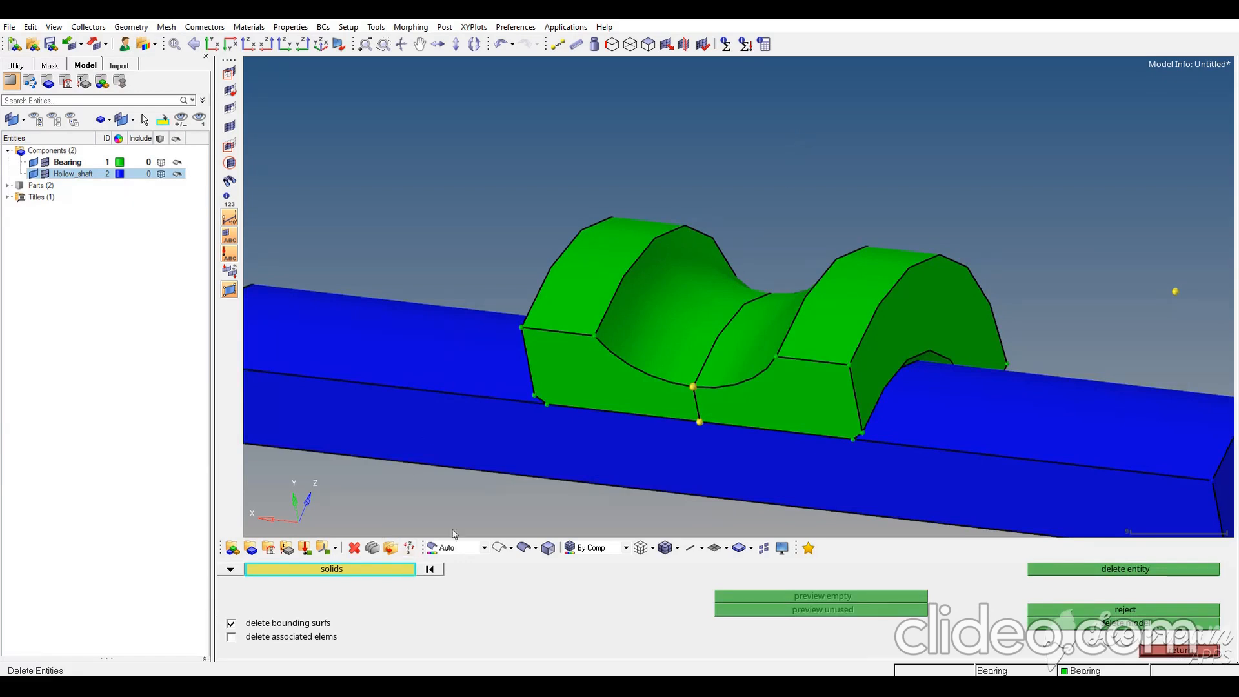
click(673, 420)
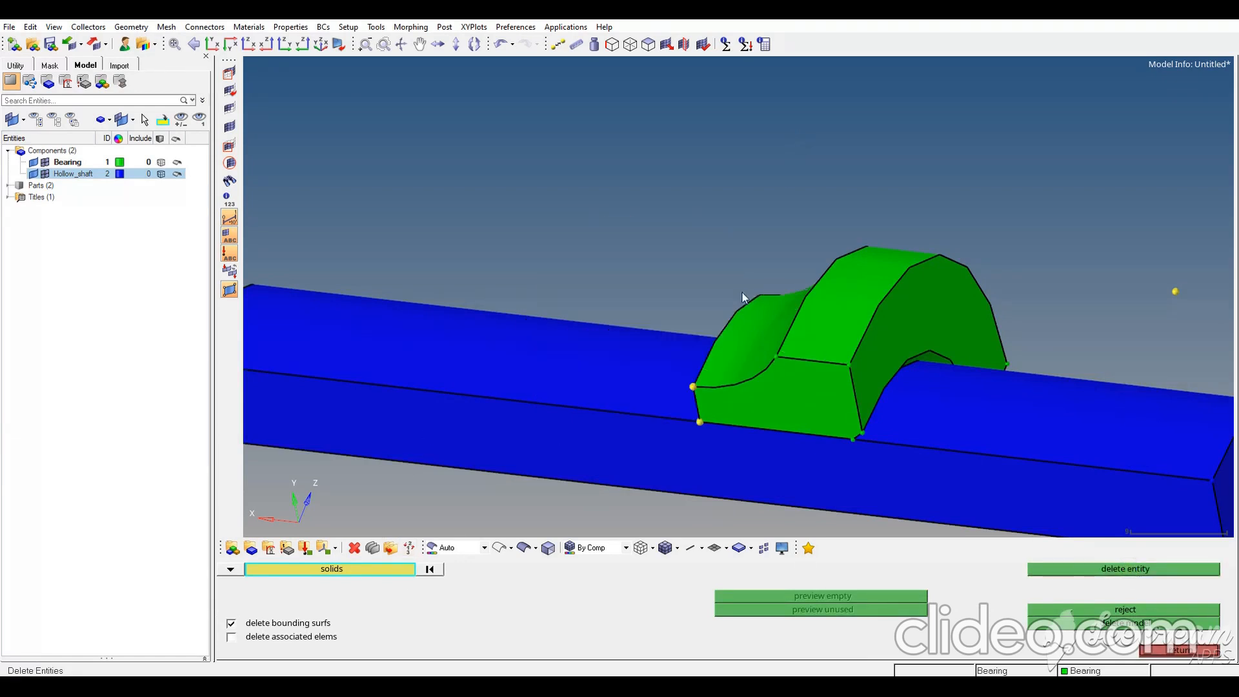
ctrl+scroll(744, 333, down, 4)
mouse_move(876, 398)
ctrl+mouse_down()
mouse_move(787, 385)
mouse_move(804, 445)
mouse_move(820, 397)
mouse_move(816, 423)
mouse_move(889, 399)
ctrl+mouse_up()
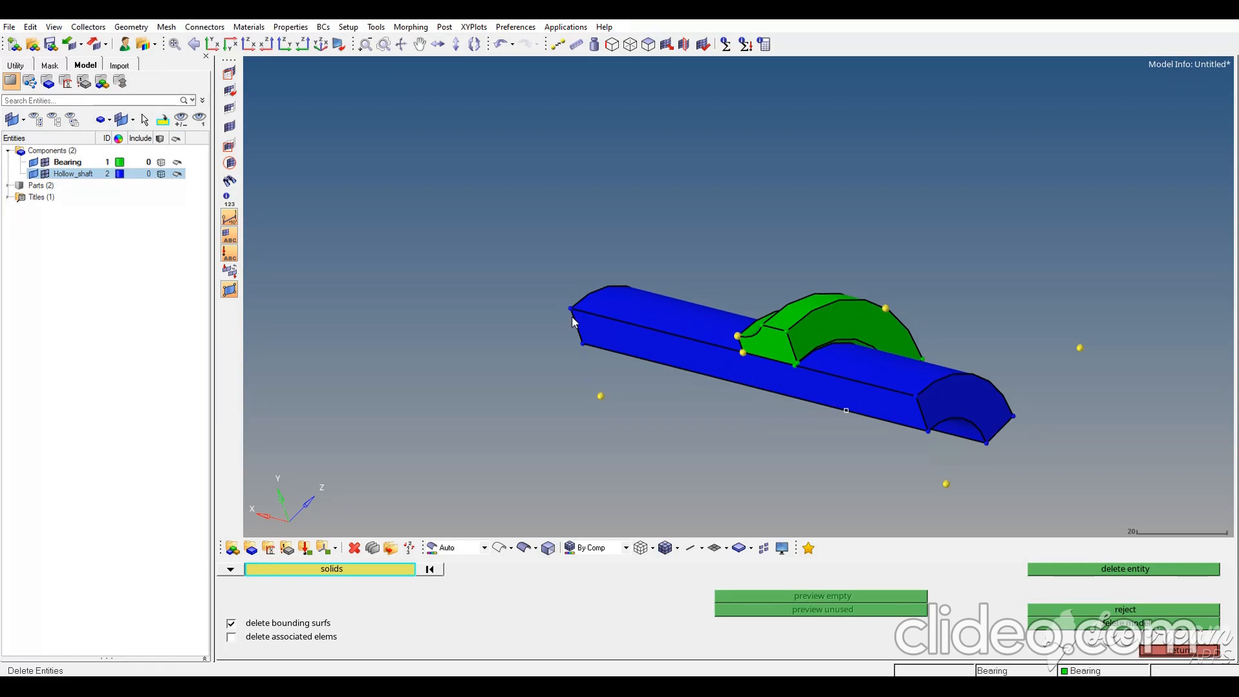
click(1189, 650)
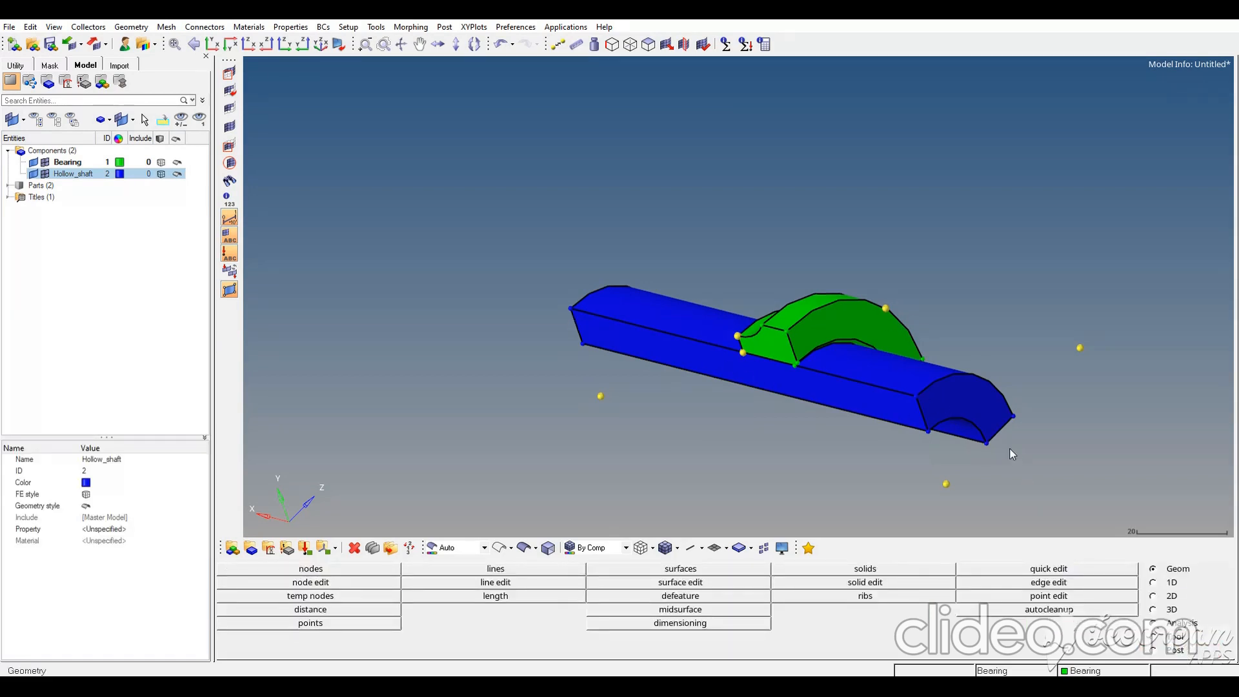
Create nodes at the outer corner points of both hollow shaft ends on the cut face in the XZ plane
mouse_move(961, 413)
ctrl+mouse_down()
mouse_move(849, 401)
mouse_move(1004, 427)
ctrl+mouse_up()
mouse_move(1098, 415)
ctrl+middle_down()
mouse_move(918, 376)
mouse_move(1039, 391)
mouse_move(1174, 465)
mouse_move(1101, 373)
ctrl+middle_up()
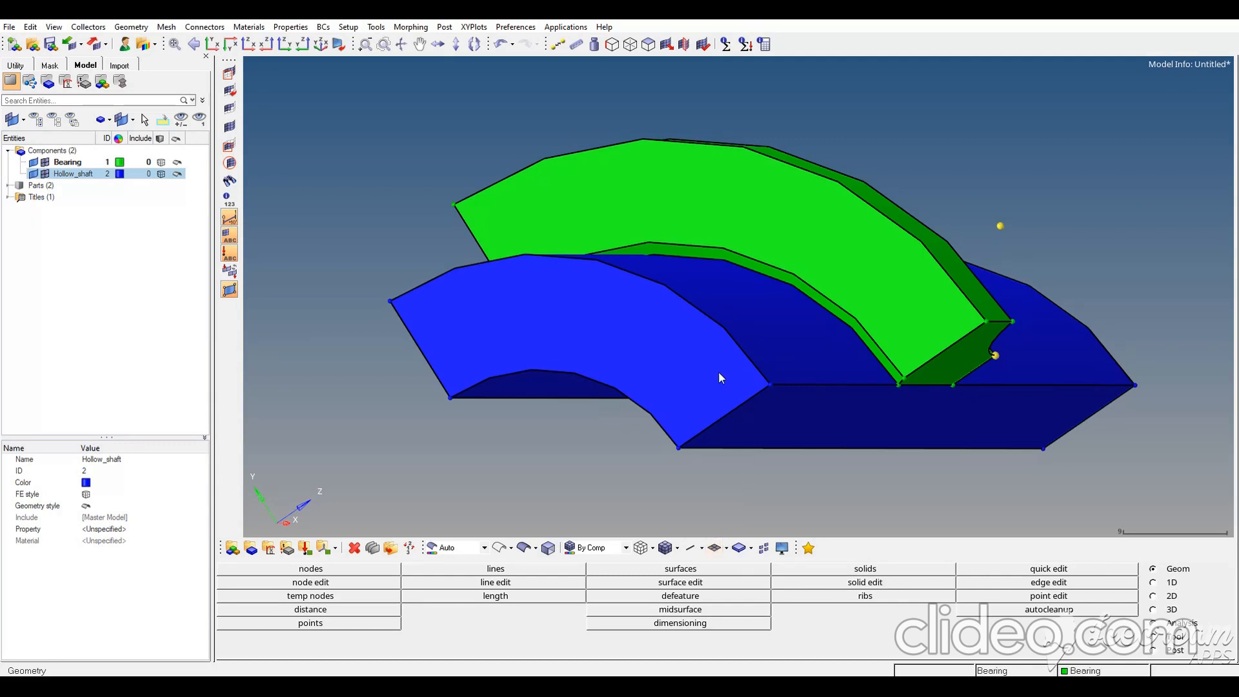
click(373, 569)
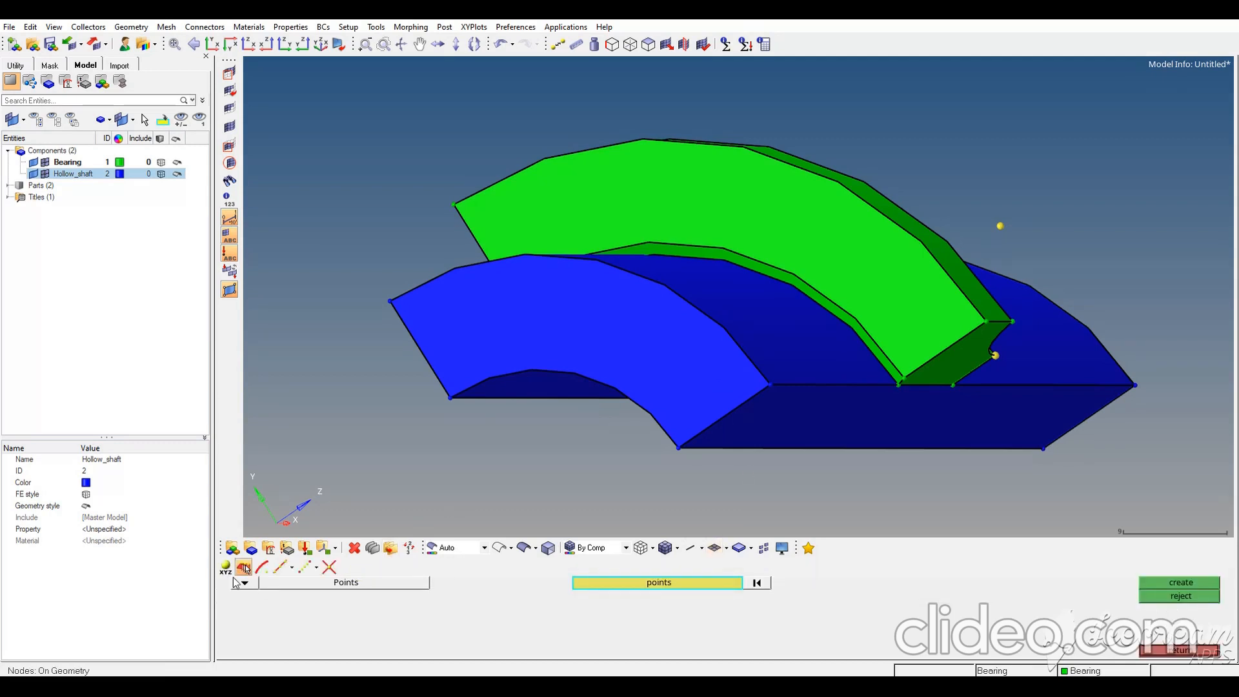
click(769, 385)
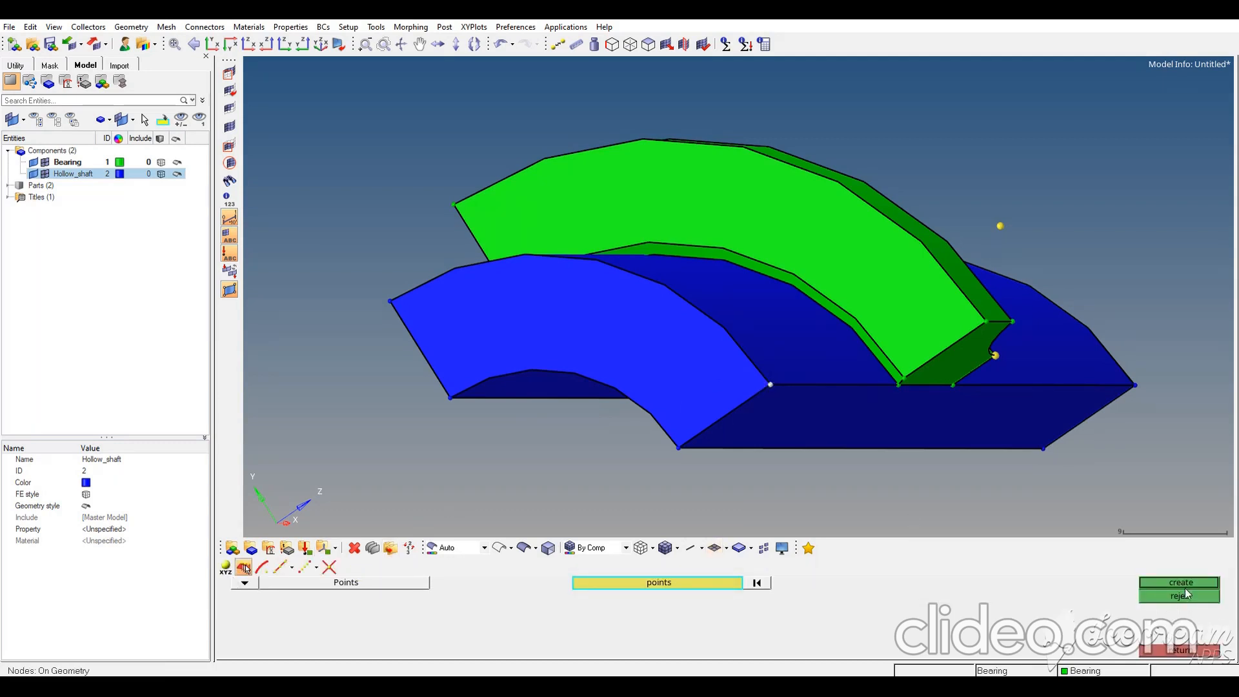
click(1135, 385)
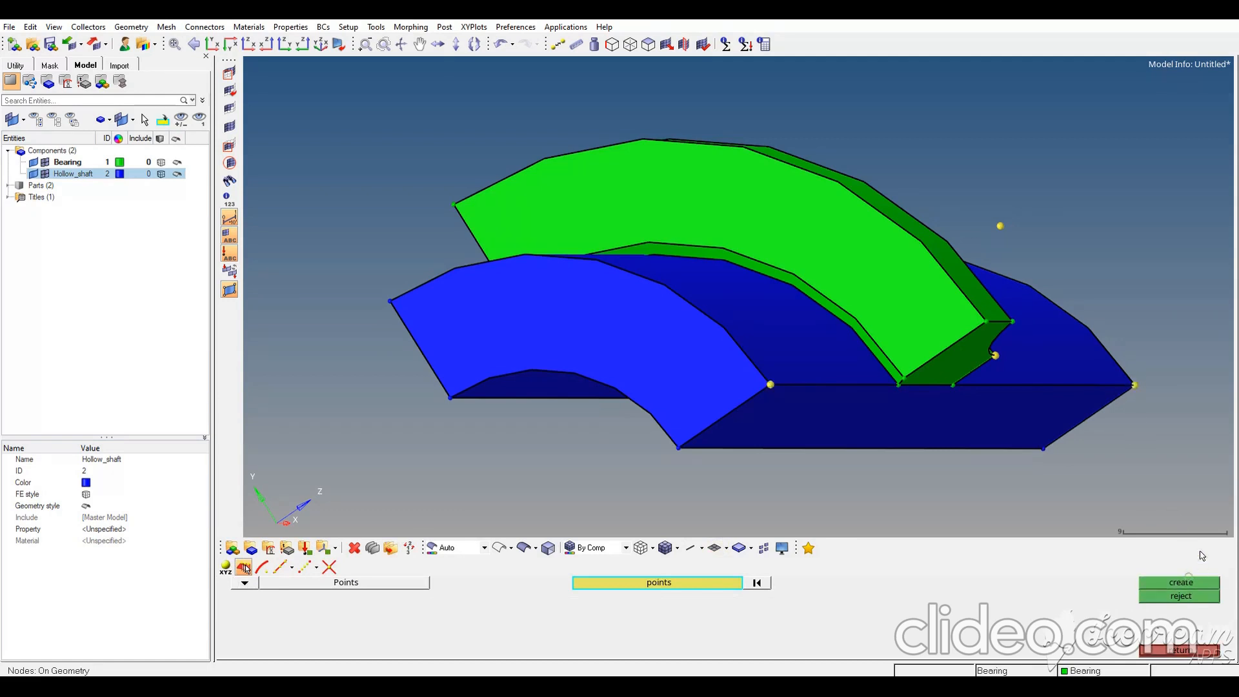
mouse_move(746, 332)
ctrl+mouse_down()
mouse_move(520, 362)
mouse_move(492, 346)
mouse_move(611, 342)
mouse_move(793, 413)
mouse_move(718, 354)
mouse_move(742, 388)
mouse_move(719, 401)
ctrl+mouse_up()
key(Escape)
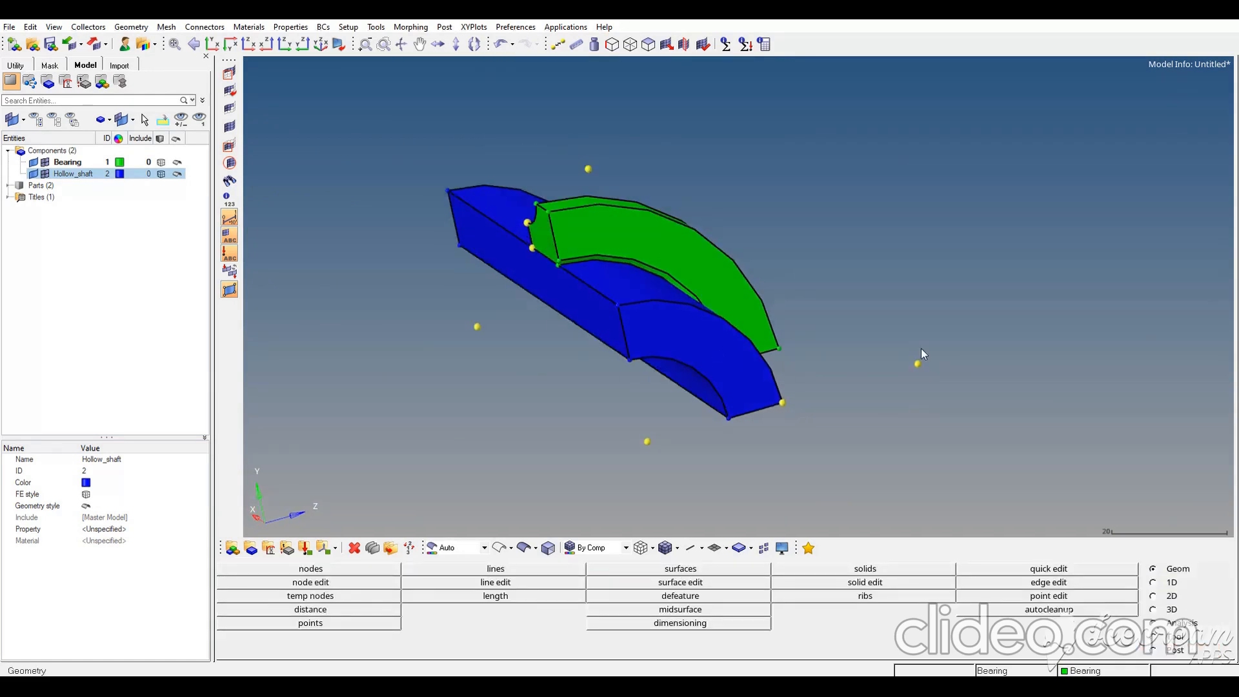
Start automeshing of surfaces with the size and bias method
click(1170, 597)
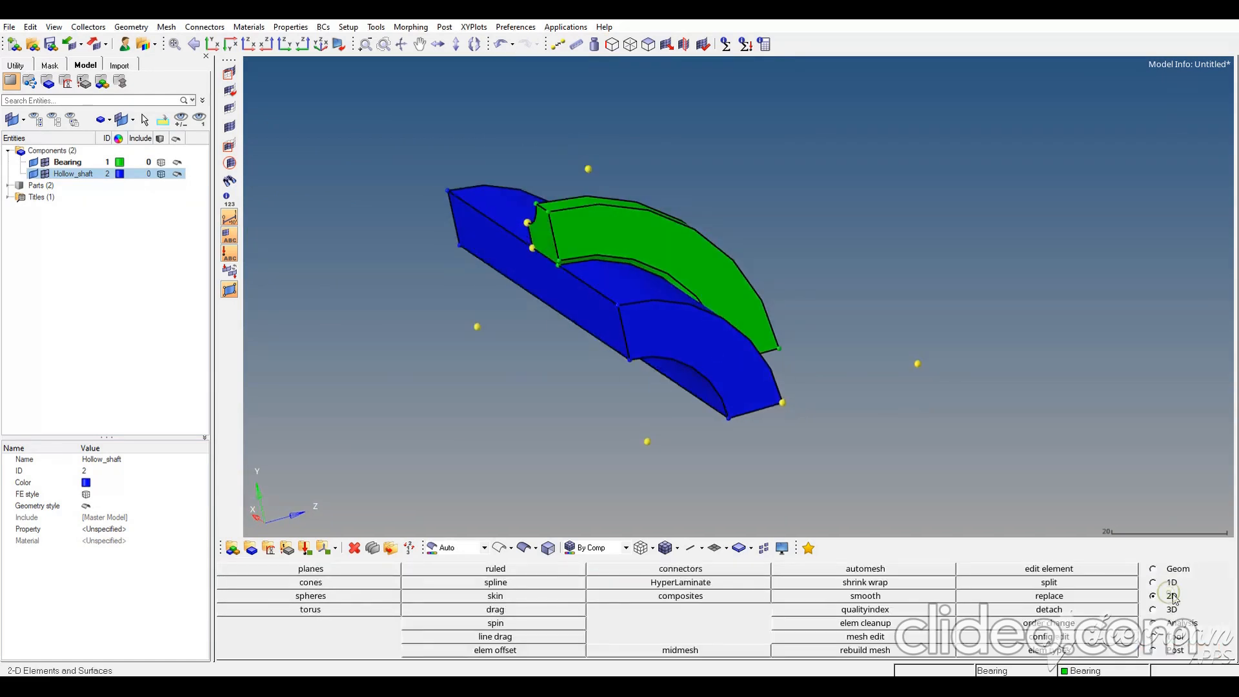
click(889, 571)
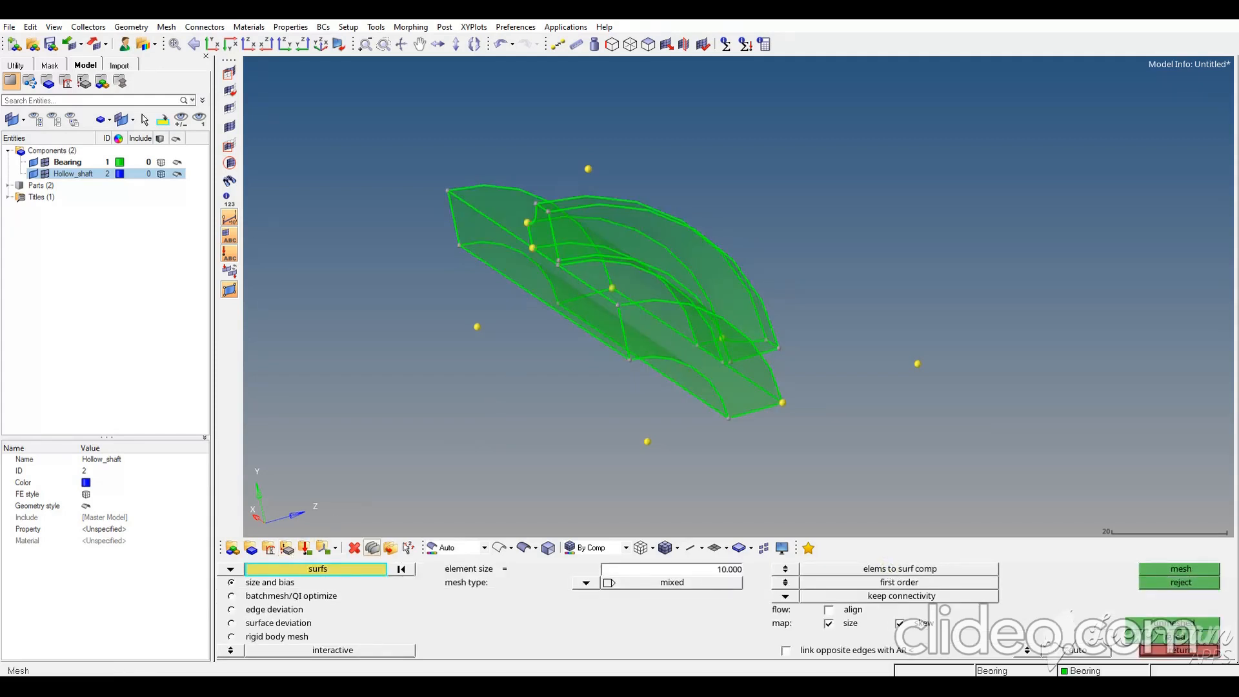
ctrl+drag(603, 378, 621, 304)
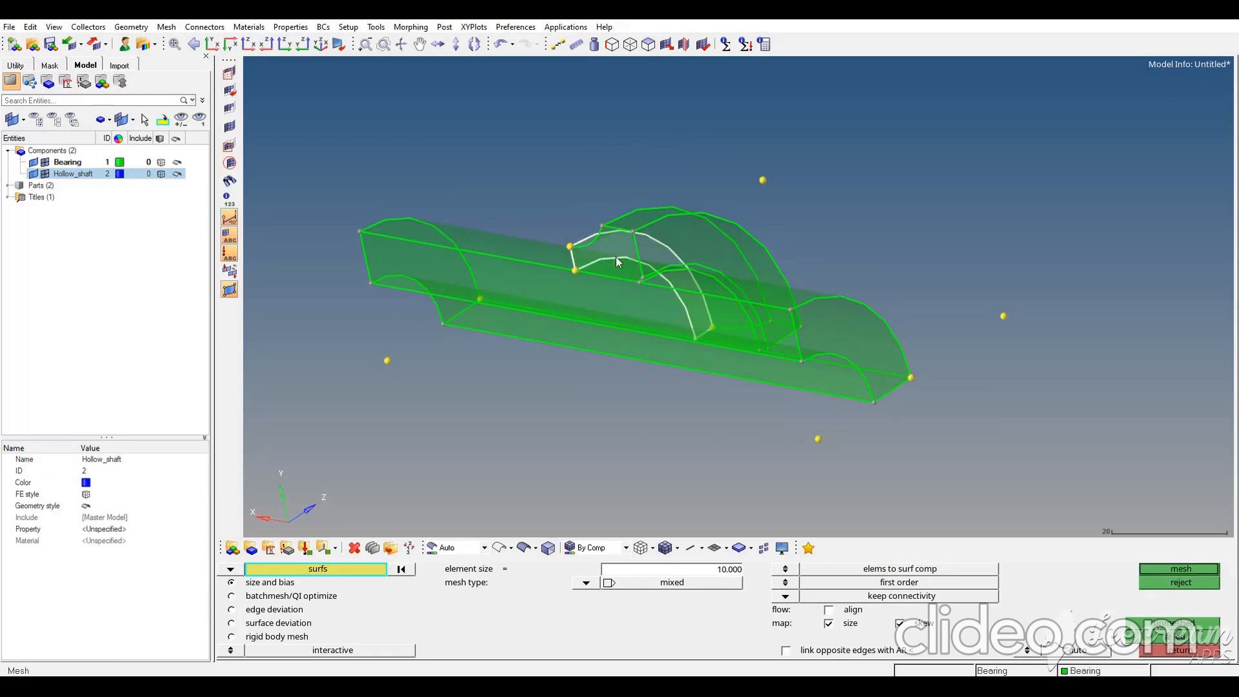
click(67, 162)
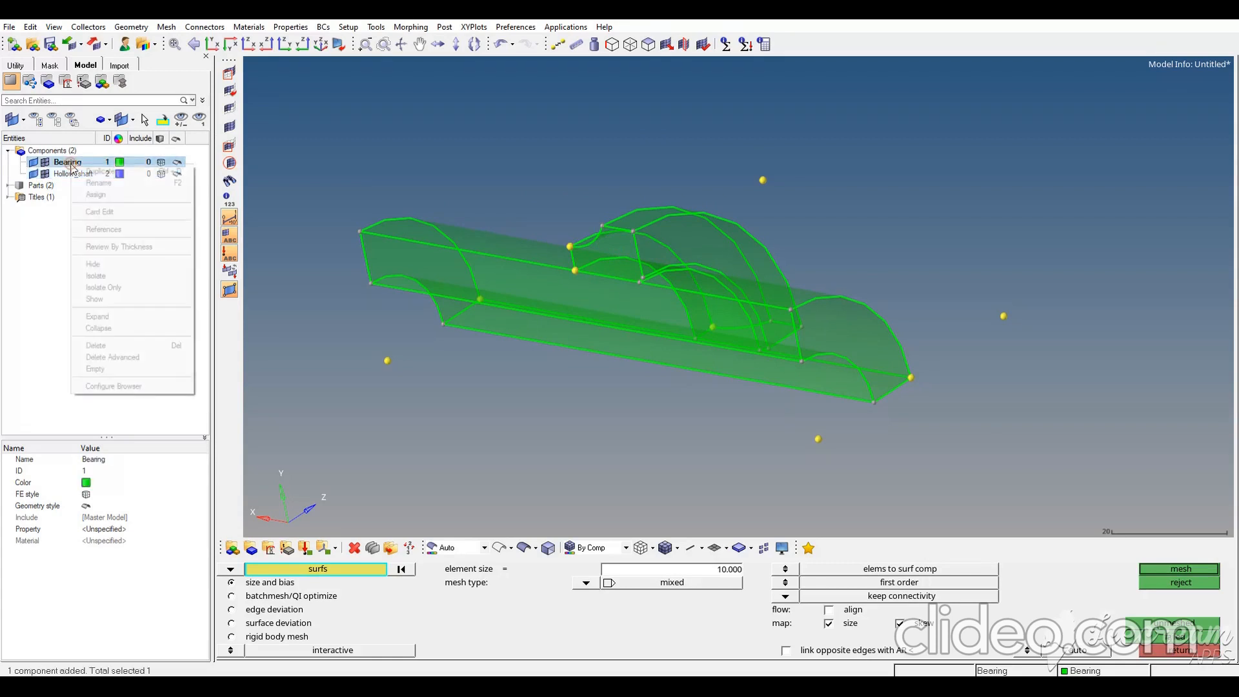
right_click(71, 164)
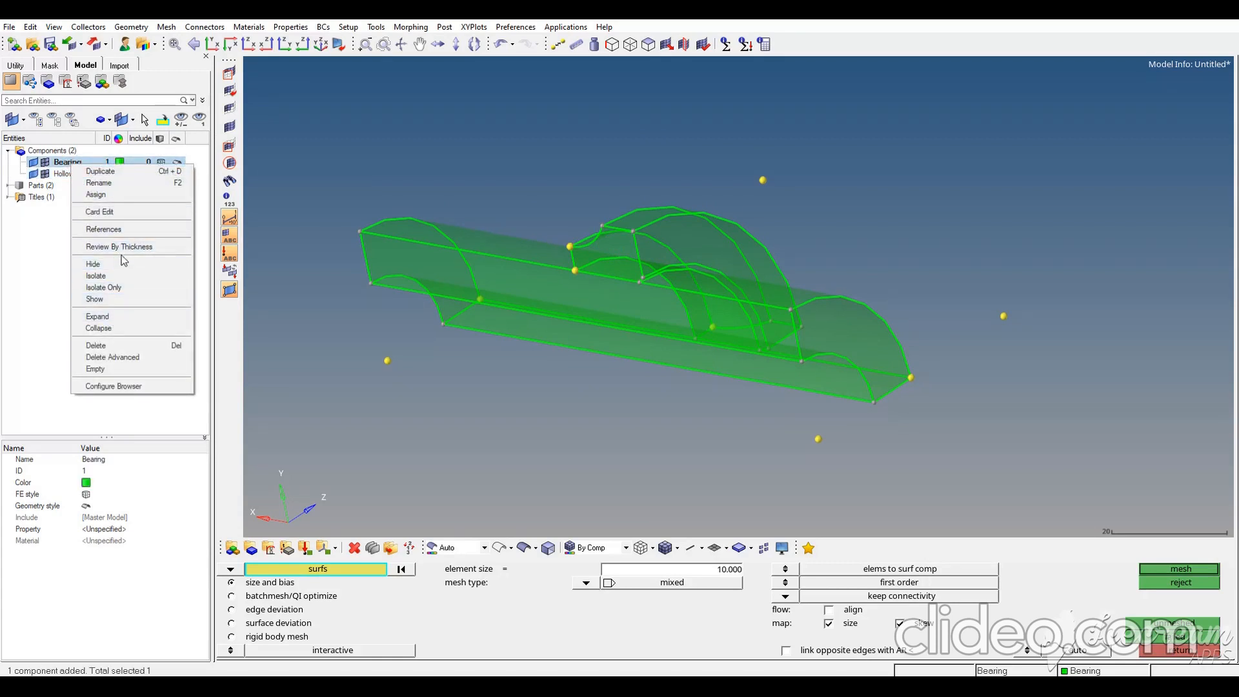
click(53, 260)
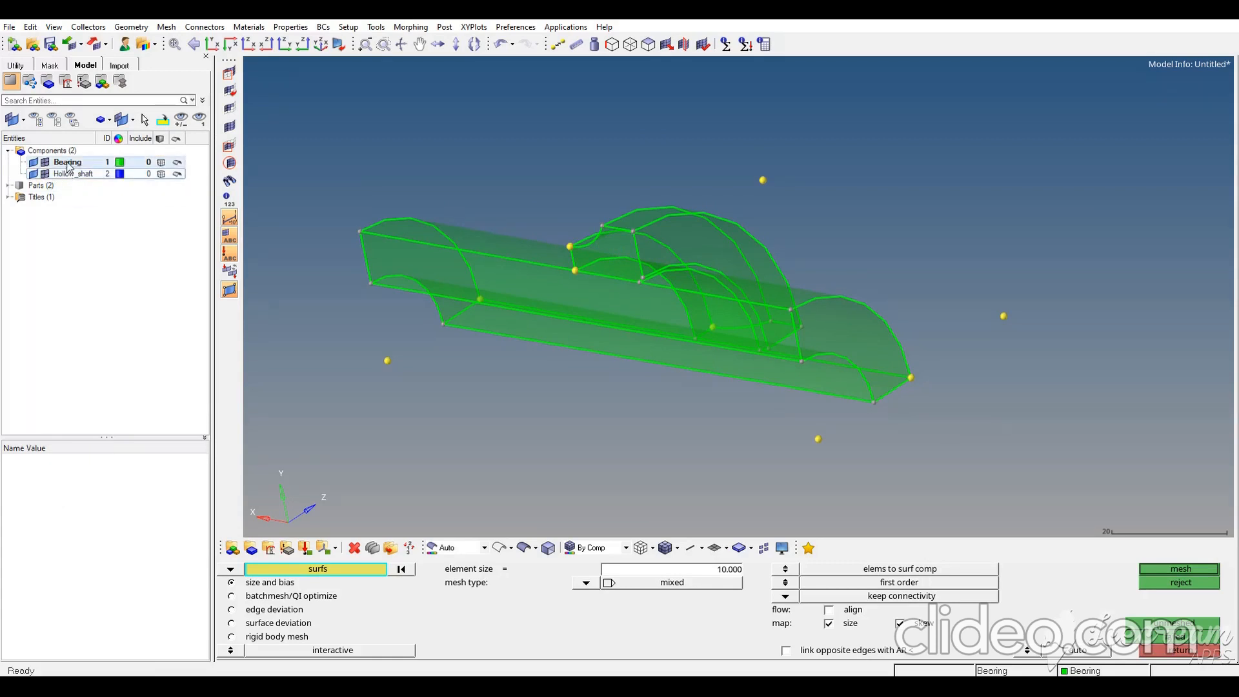
right_click(67, 162)
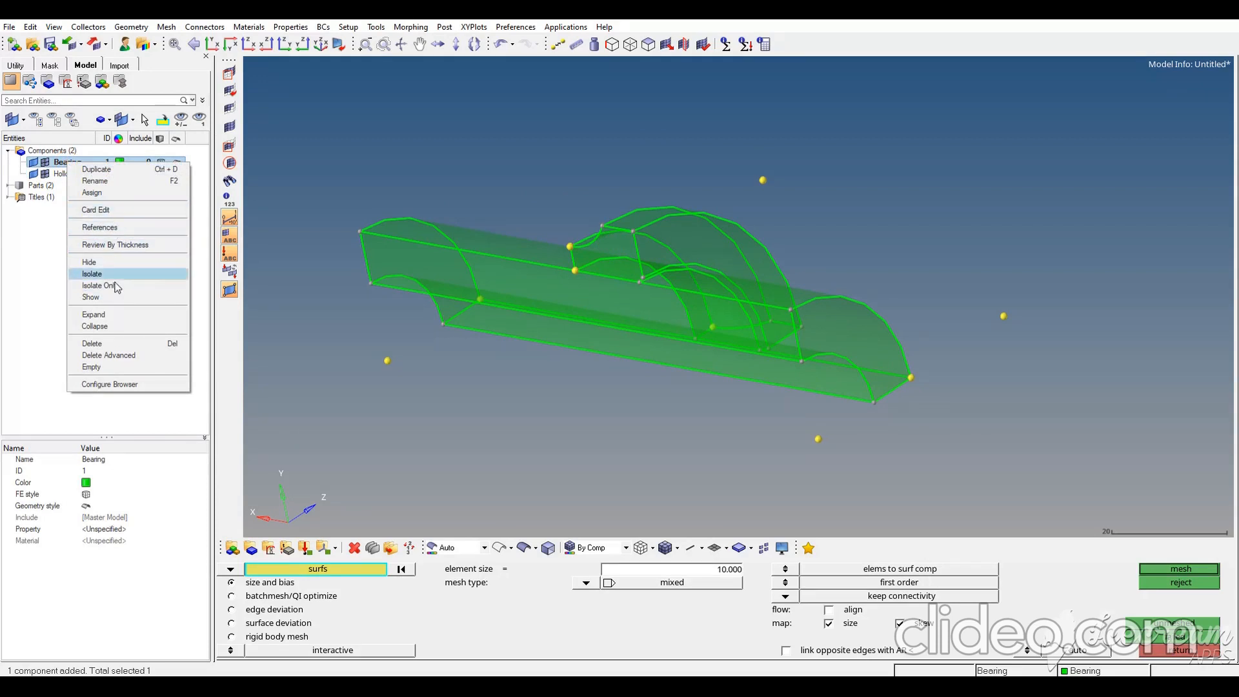
click(42, 258)
right_click(71, 173)
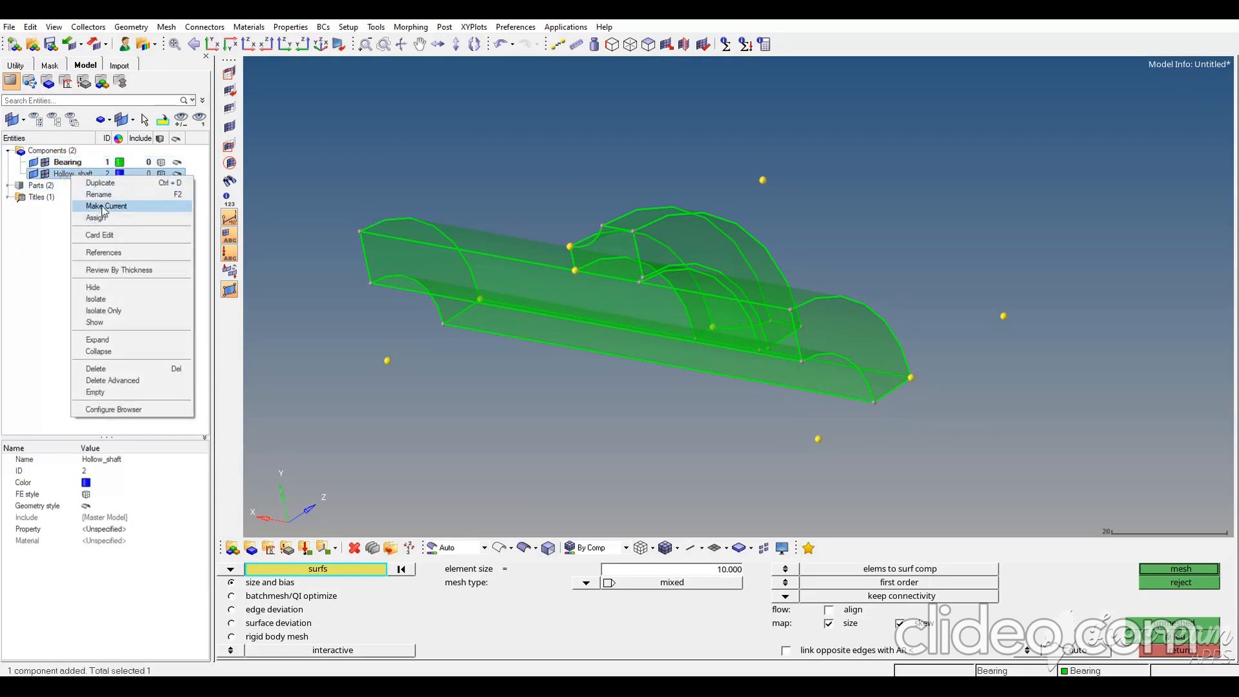
click(44, 250)
click(66, 166)
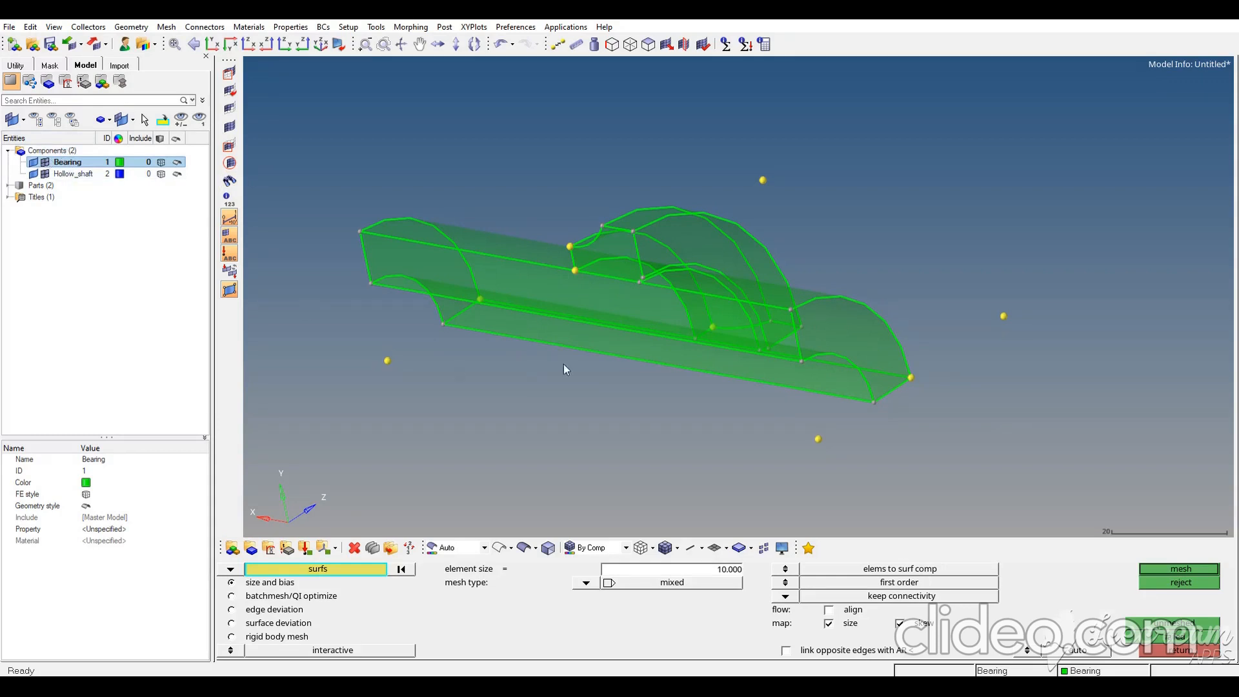
Mesh the bearing's grooved cut face with quads elements at an element size of 3
click(617, 260)
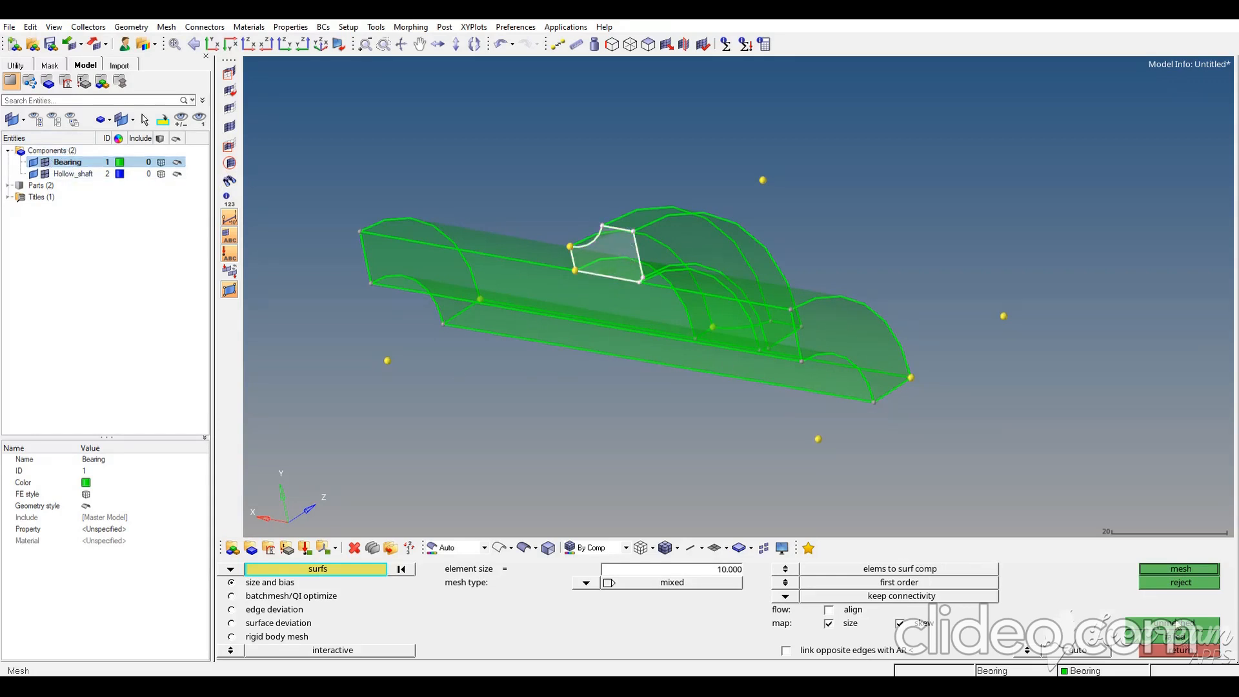
click(724, 571)
text(3)
key(Return)
click(586, 584)
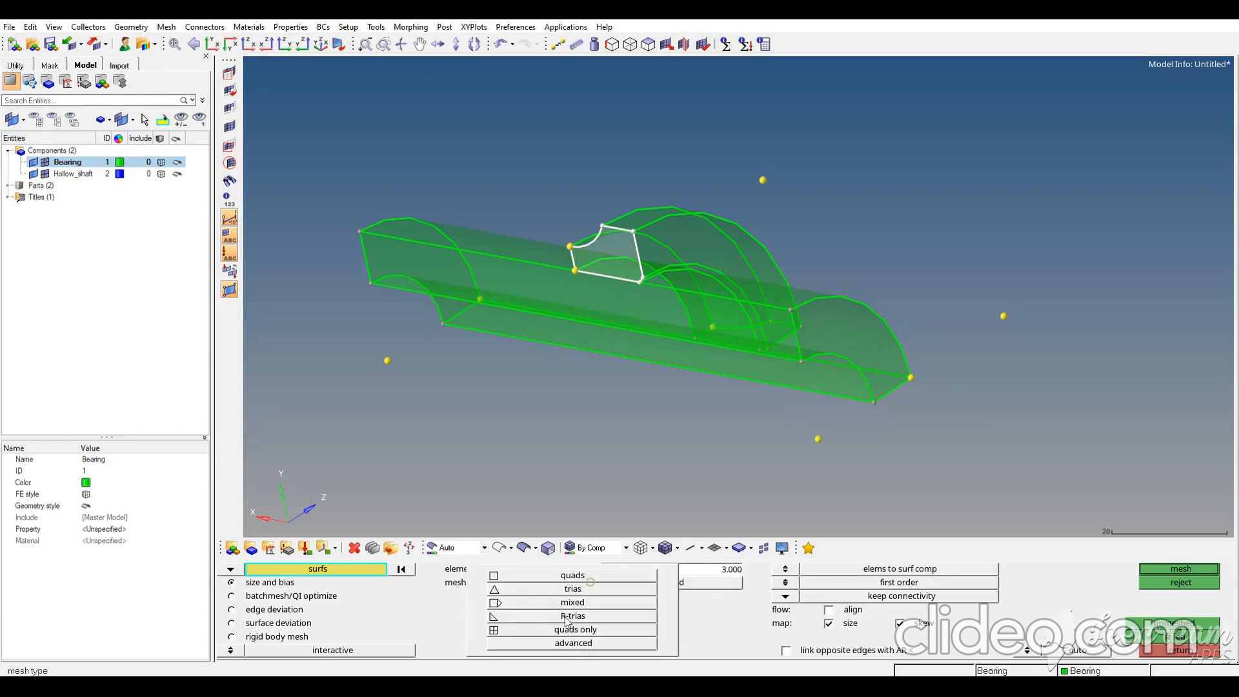
click(571, 576)
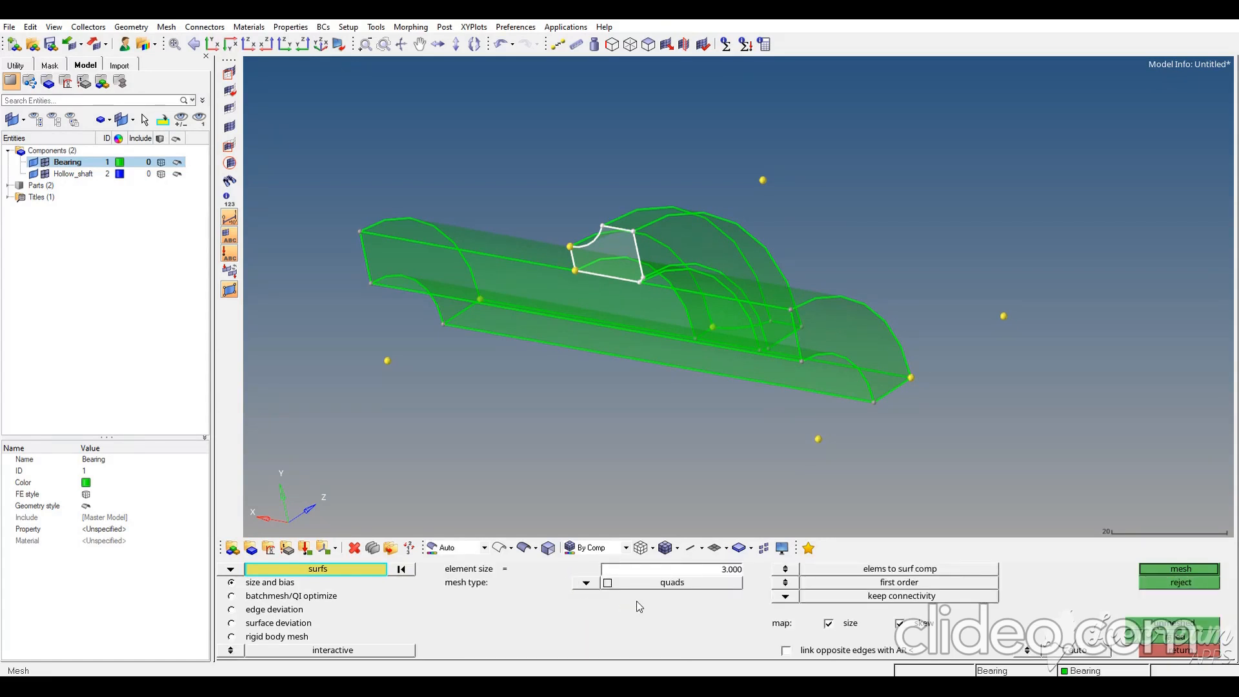
click(1169, 568)
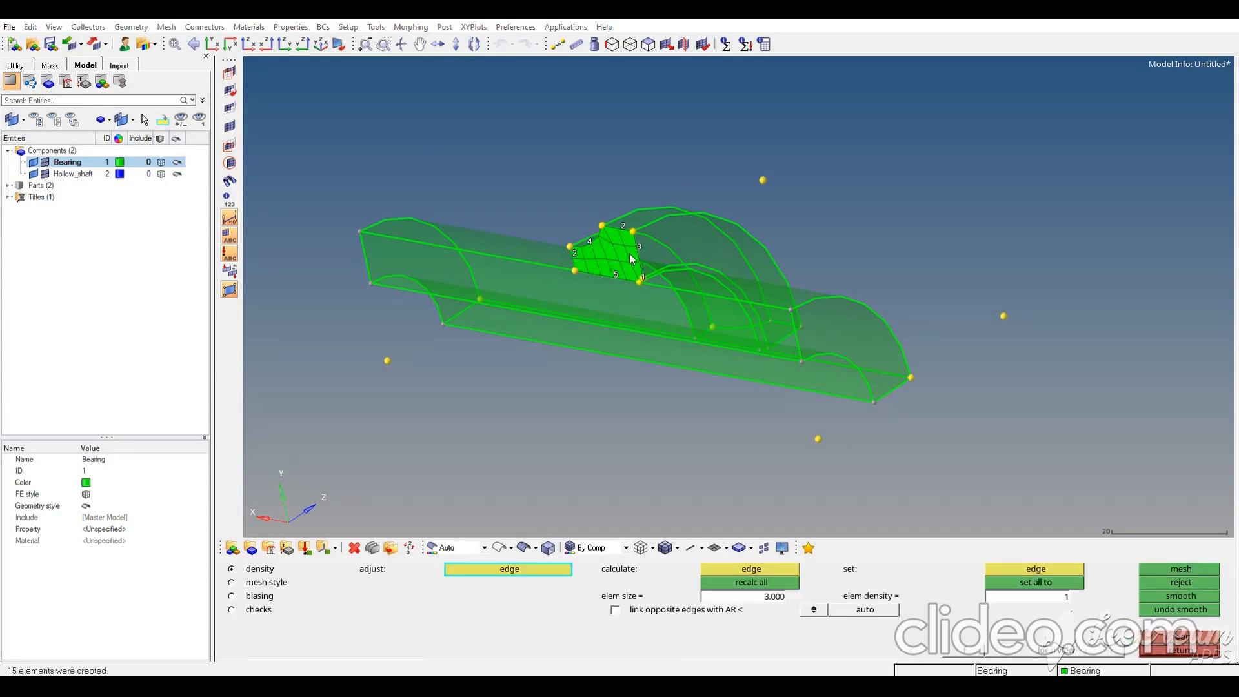
Remesh the bearing face with edge densities of 5 on the groove arc, 3 on the short and upper edges, and 4 on the tall edge
scroll(651, 276, up, 6)
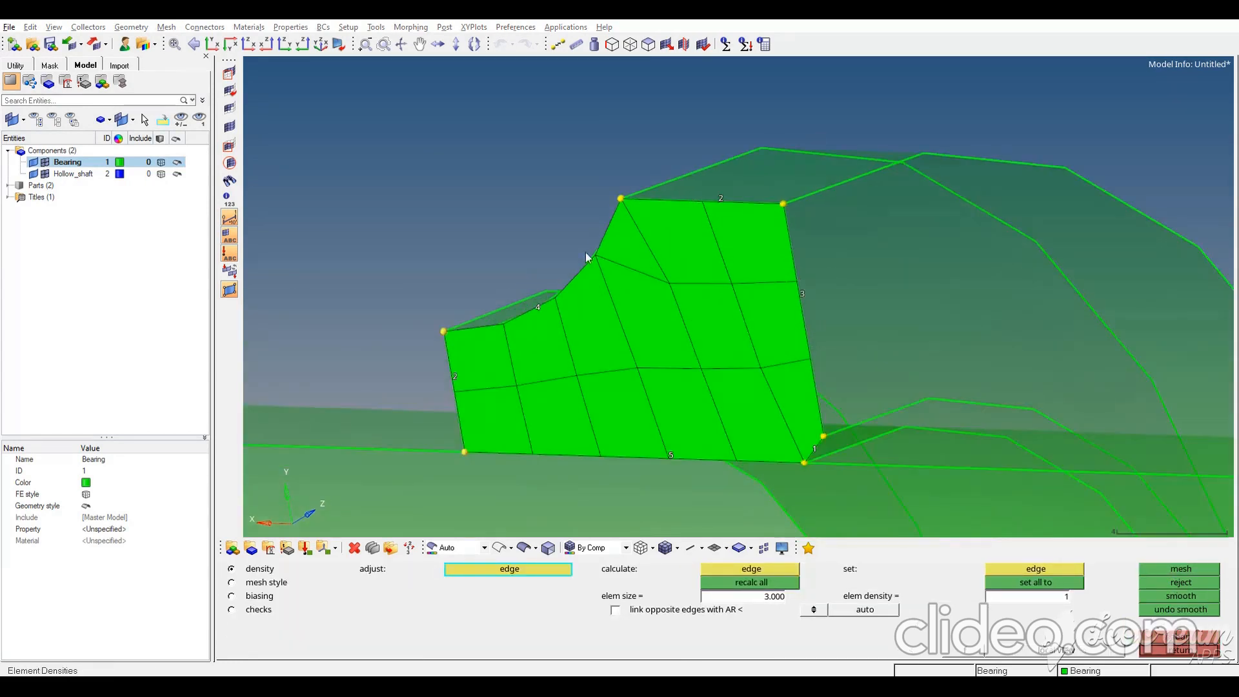
click(538, 306)
click(457, 380)
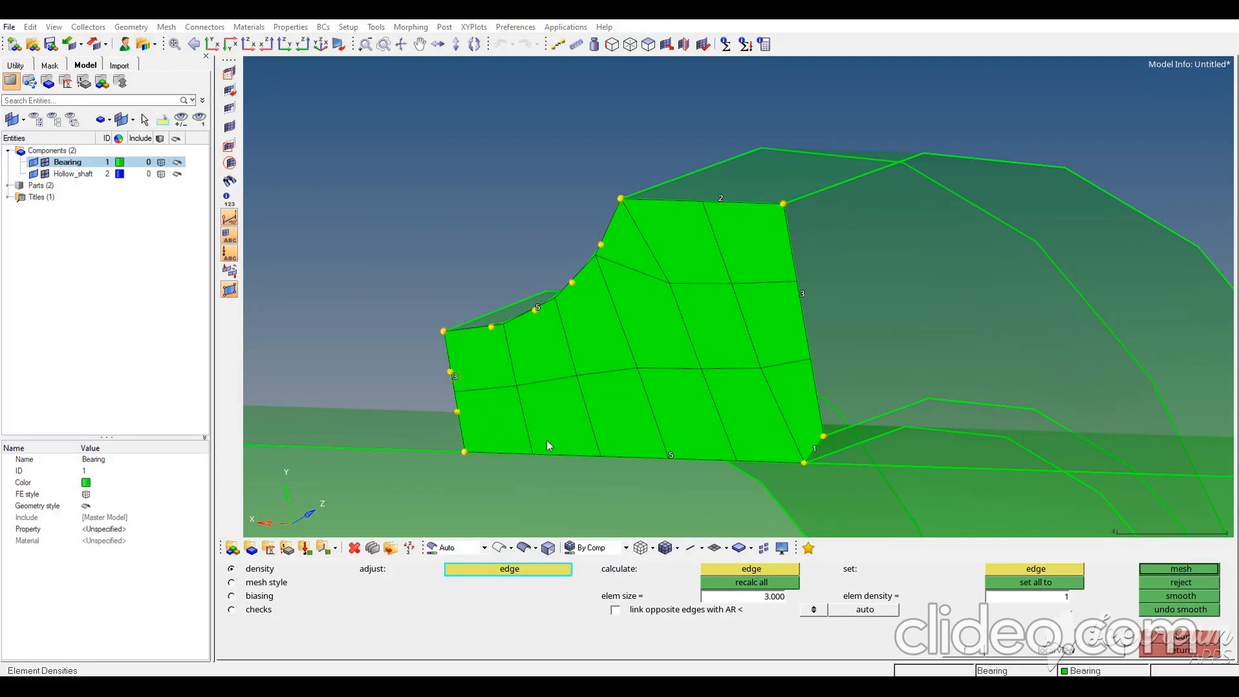
click(720, 196)
click(803, 295)
middle_click(862, 361)
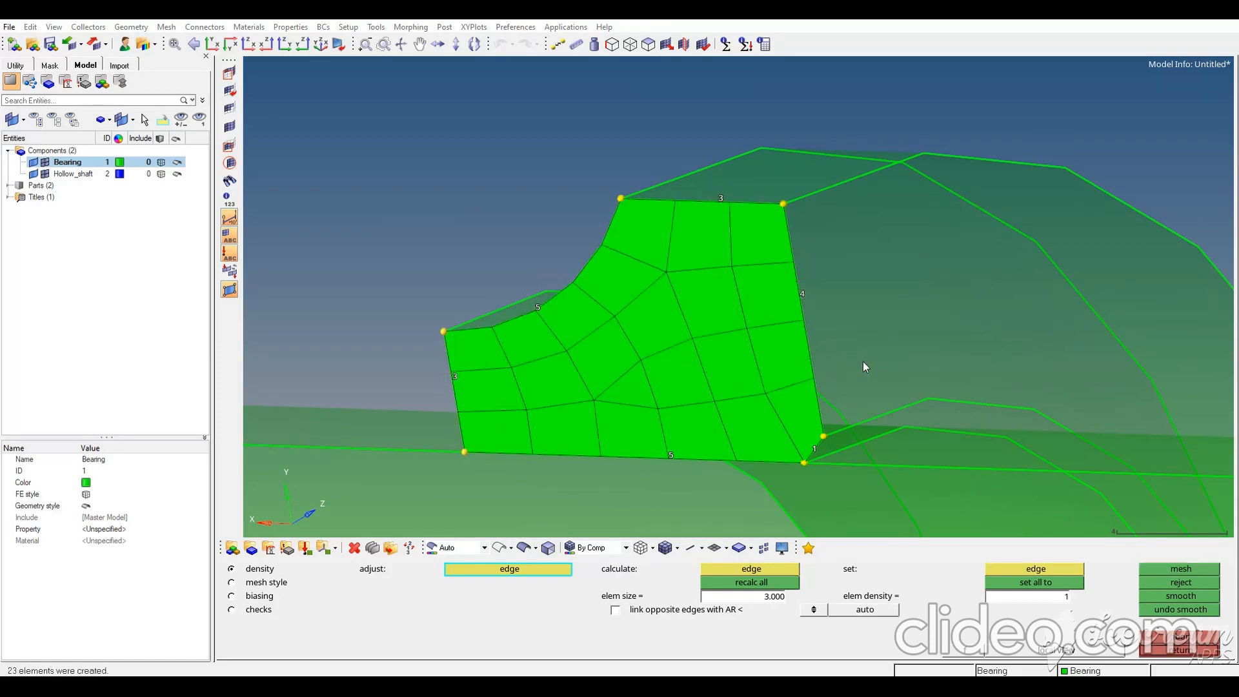
Try remeshing the bearing face with a density of 4 on the short edge below the groove arc
click(450, 388)
middle_click(672, 403)
mouse_move(628, 349)
ctrl+mouse_down()
mouse_move(668, 349)
mouse_move(643, 358)
ctrl+mouse_up()
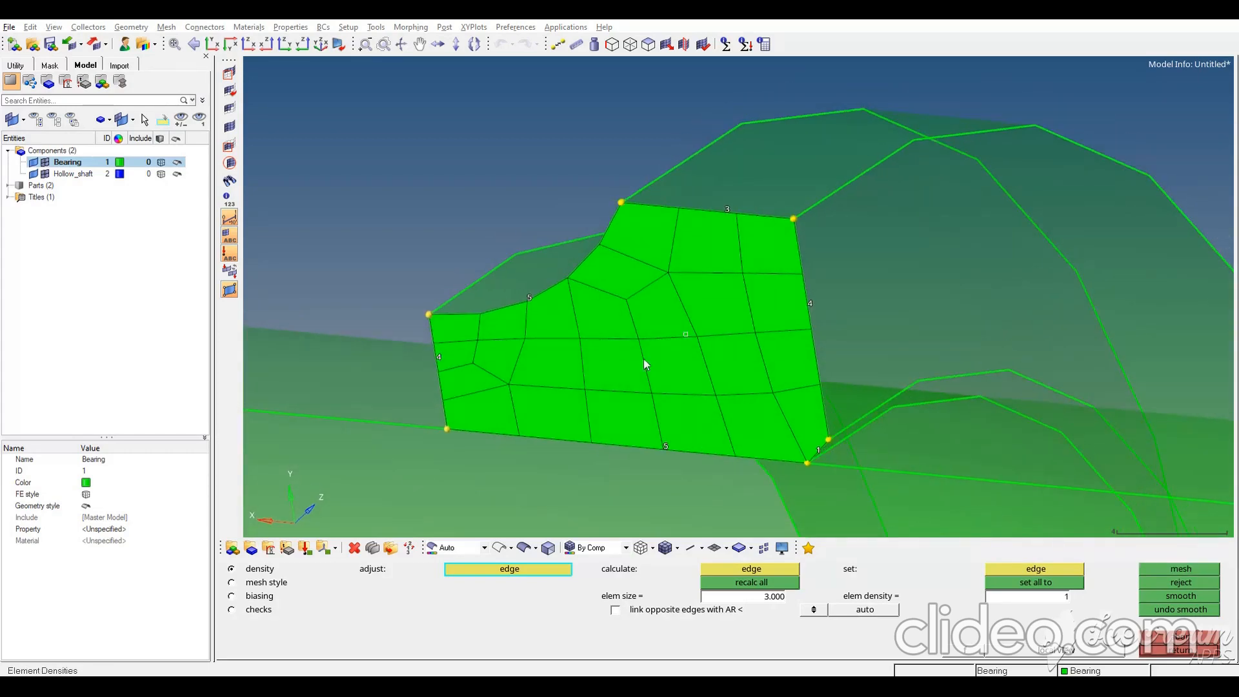
right_click(439, 357)
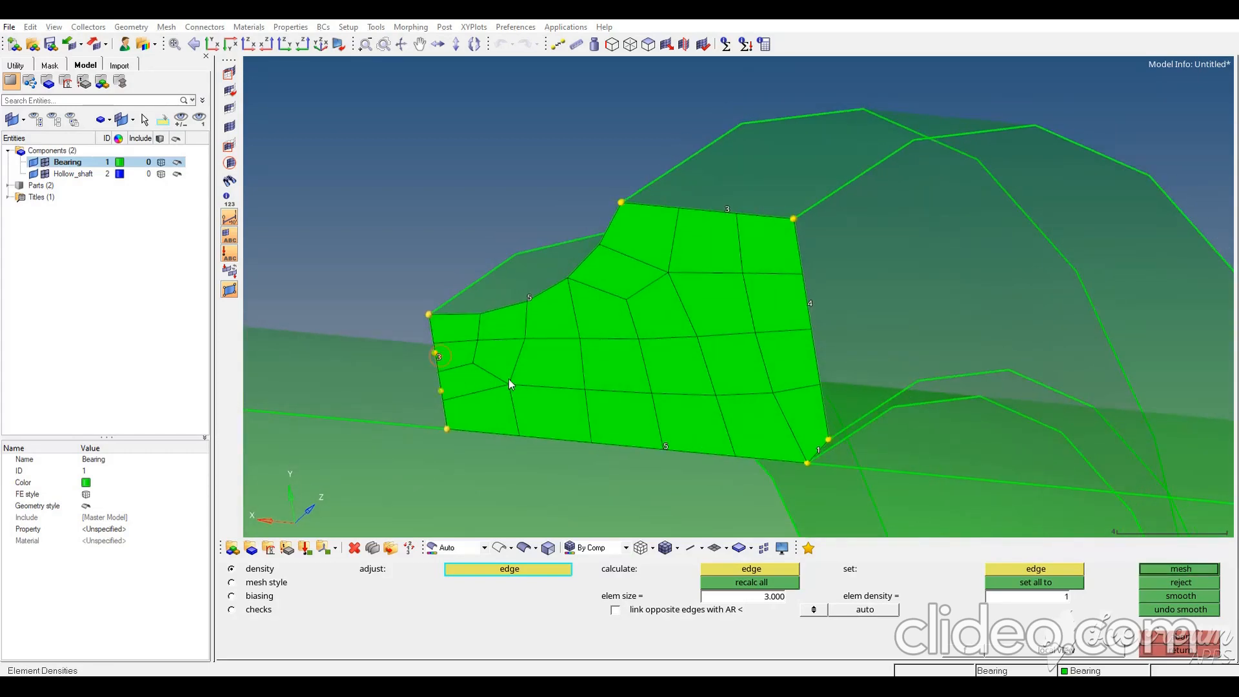
Set the density of the bearing face's bore edge to 6, remesh and accept the mesh
click(665, 446)
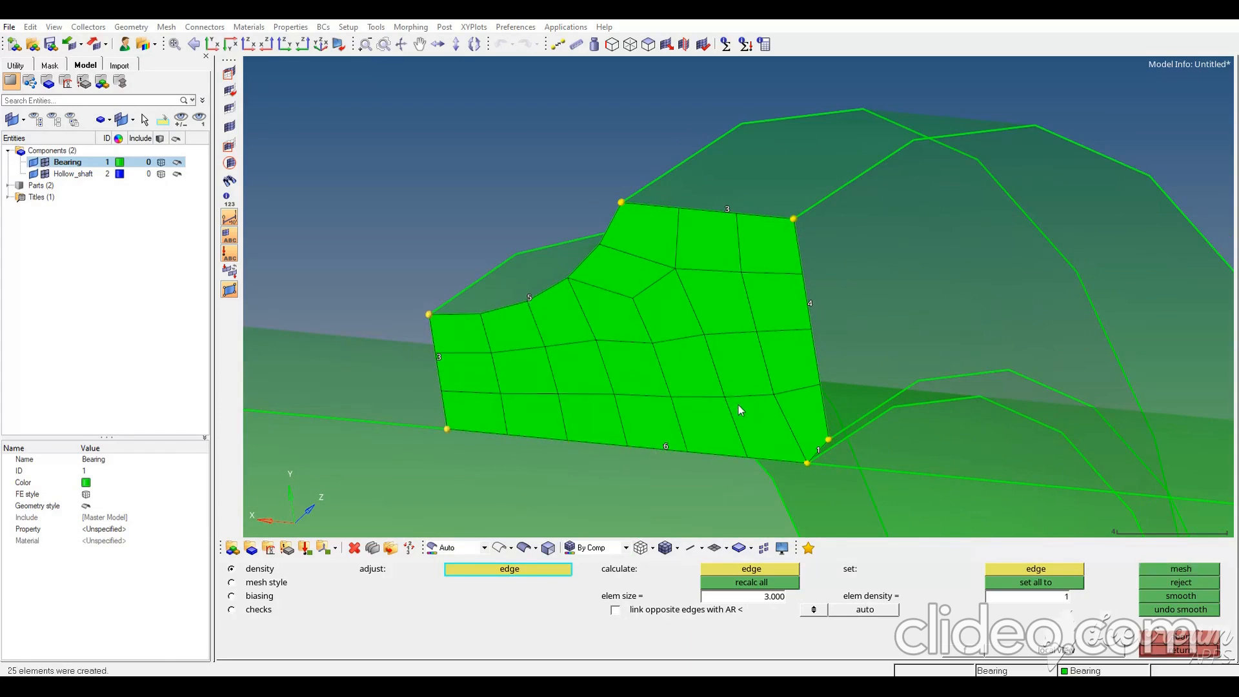
ctrl+drag(751, 356, 674, 354)
ctrl+scroll(673, 354, down, 2)
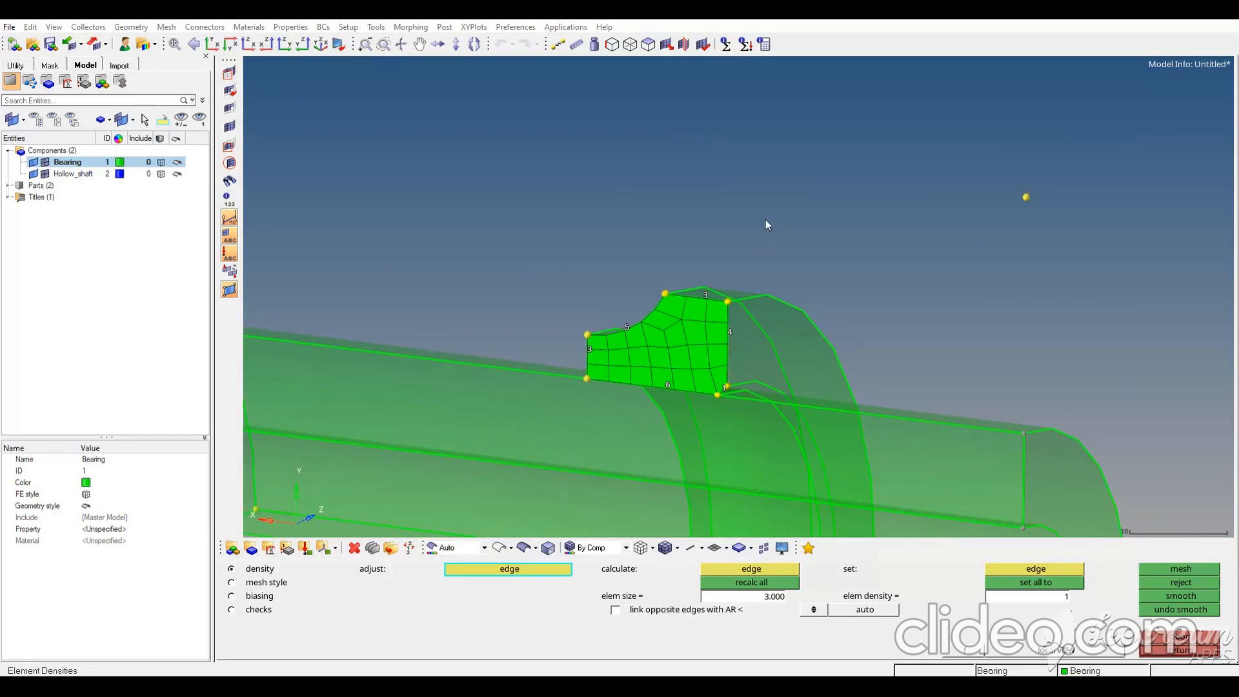
key(Escape)
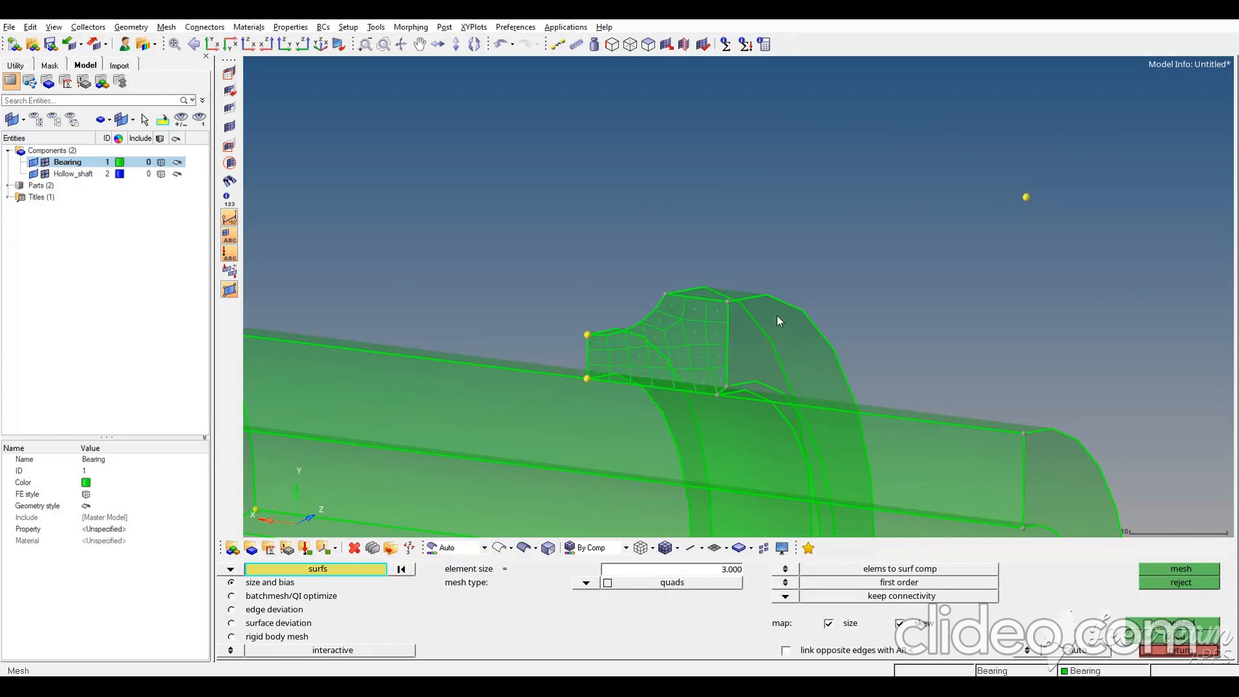
Display the elements shaded with mesh lines and make the Hollow_shaft component current
click(665, 547)
ctrl+drag(841, 365, 763, 393)
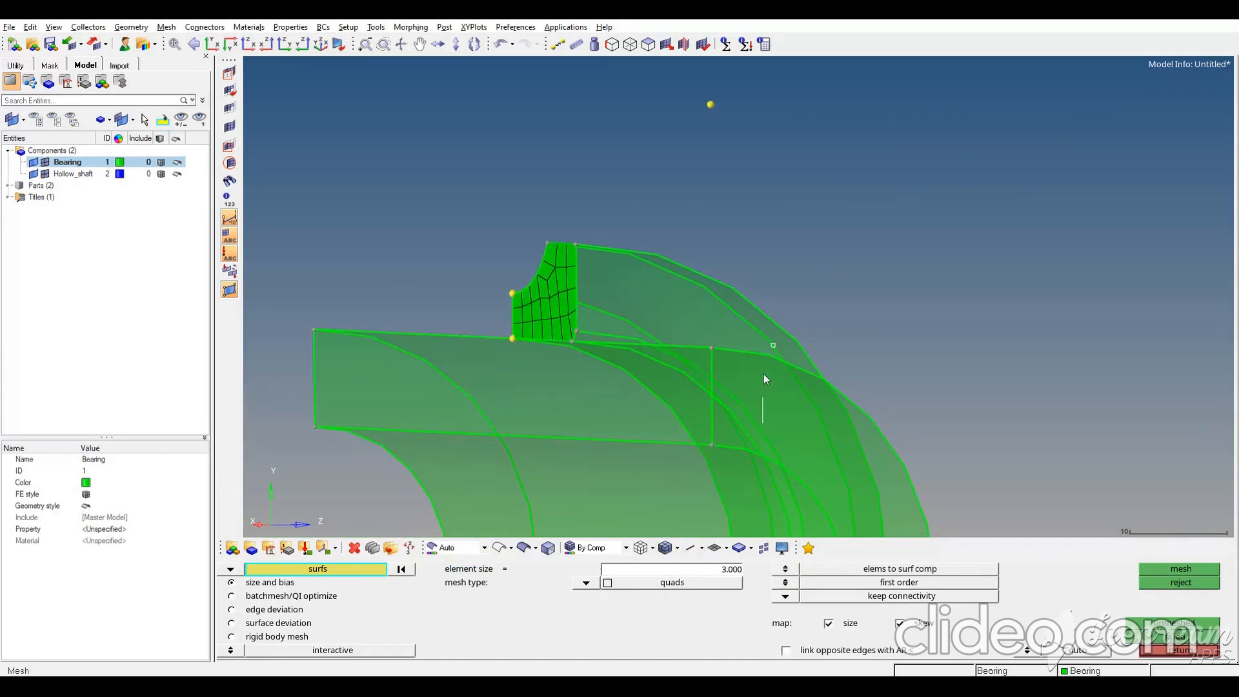
scroll(756, 323, up, 5)
key(f)
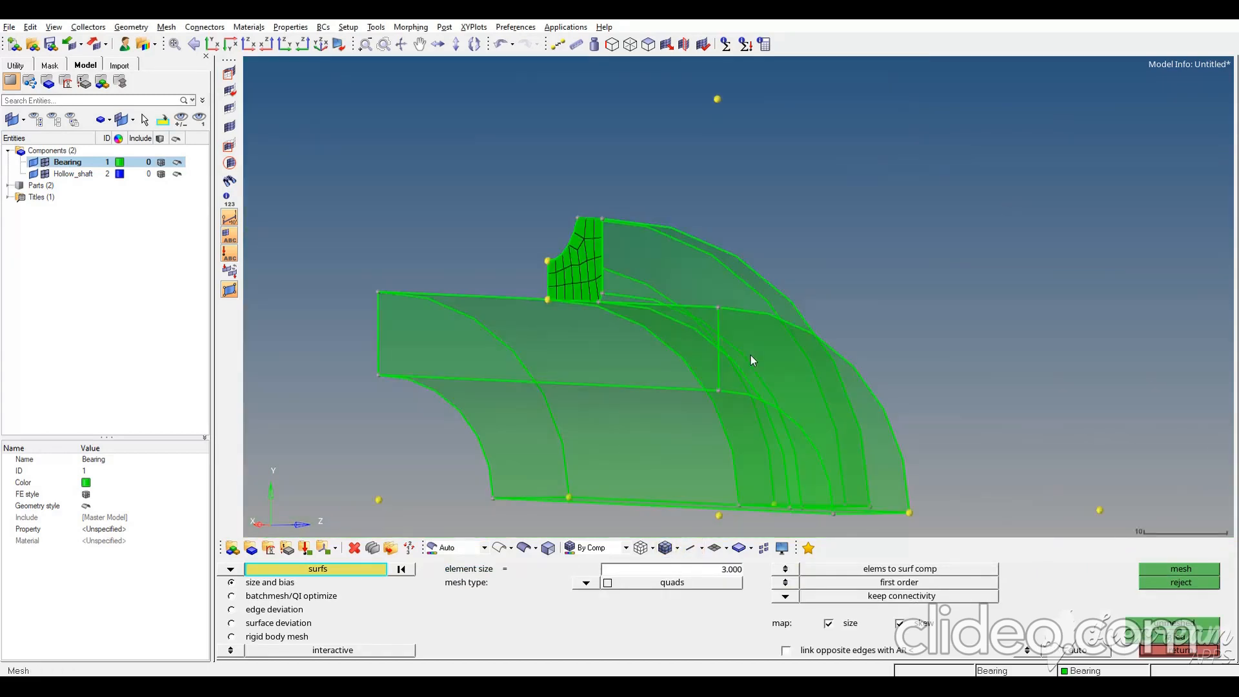
right_click(74, 173)
click(103, 203)
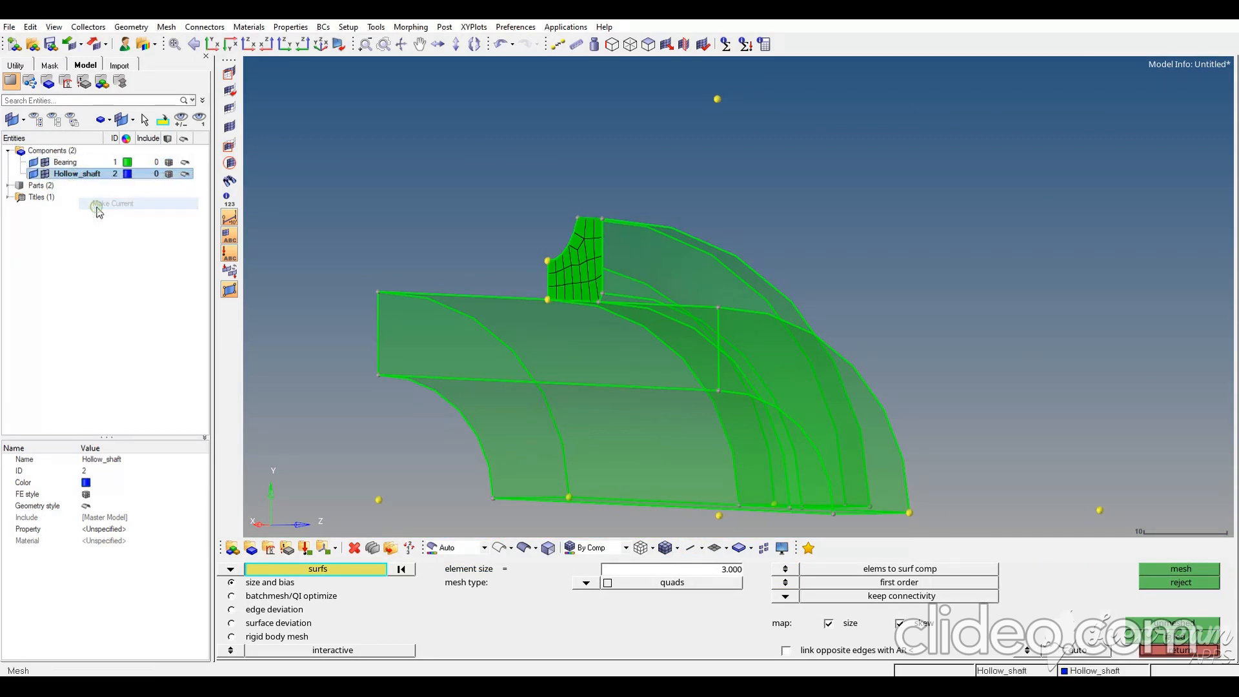
Mesh only the hollow shaft's annular end face with quads elements at an element size of 3
click(797, 359)
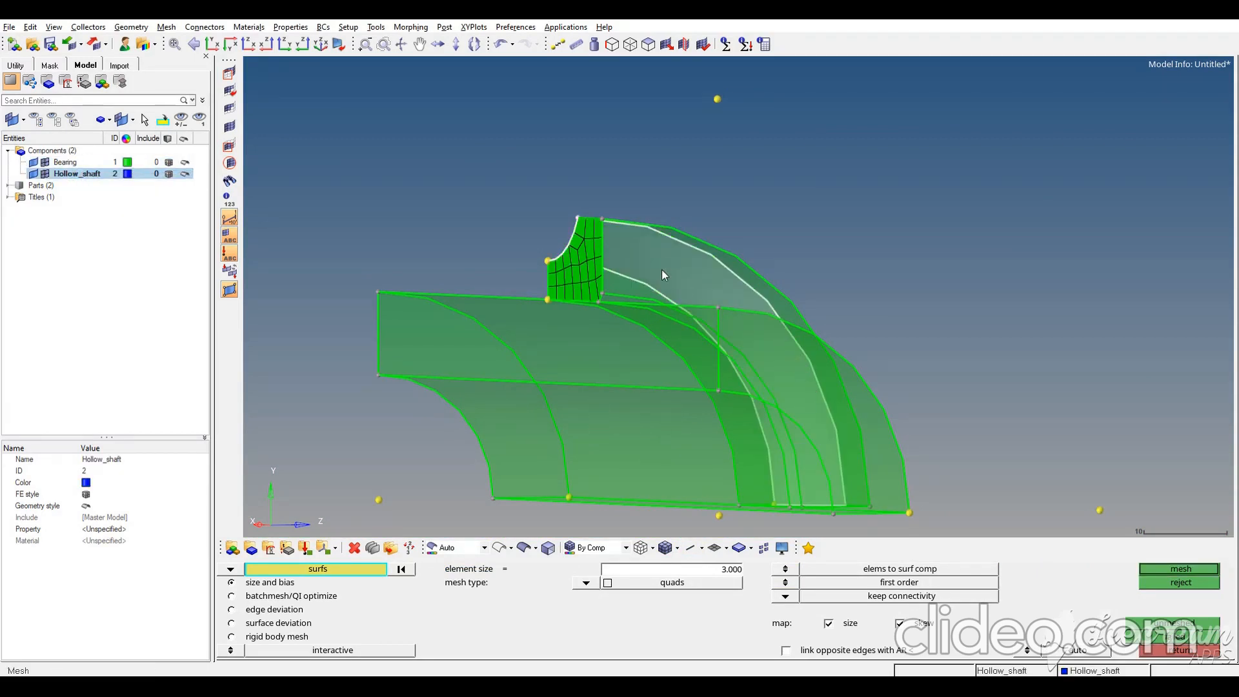
click(903, 283)
click(401, 569)
ctrl+drag(1009, 330, 973, 337)
click(877, 428)
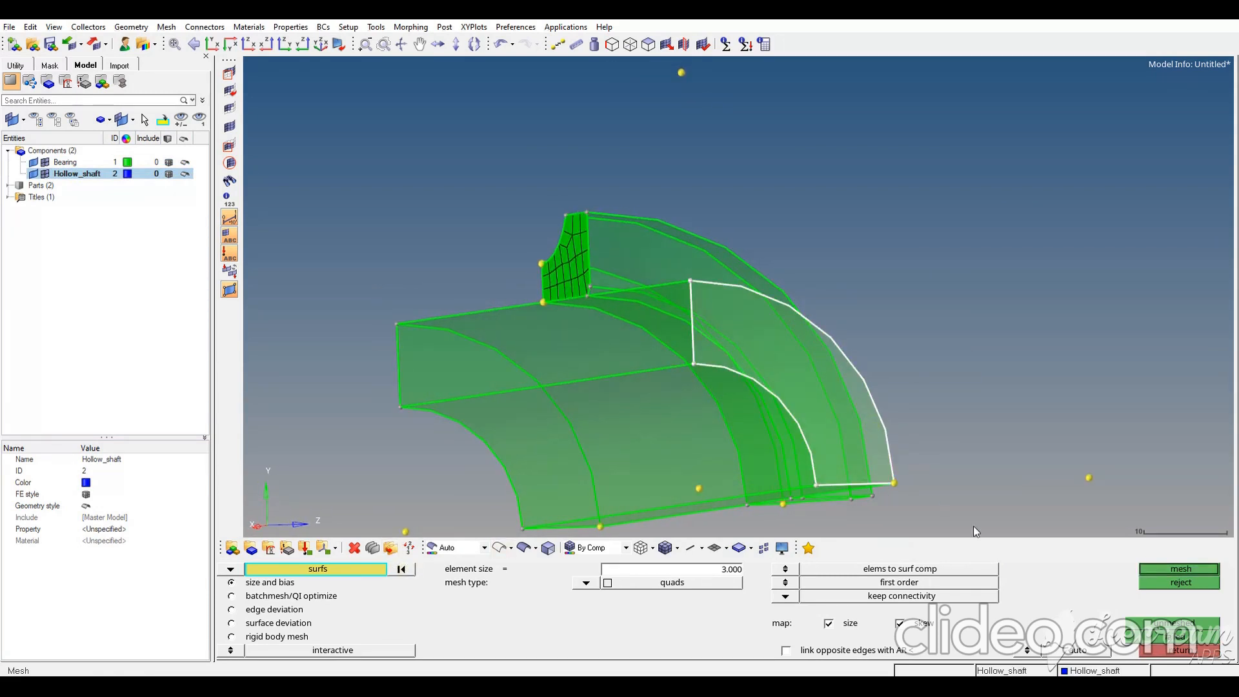
click(1159, 570)
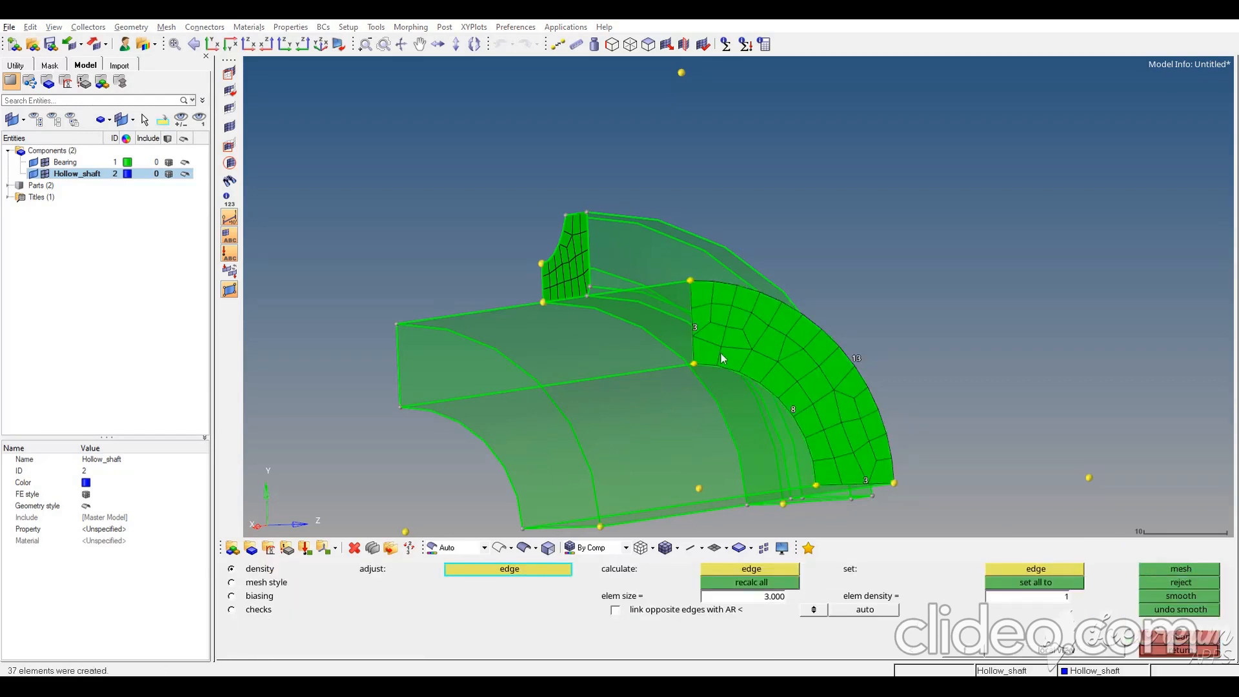
Remesh the shaft end face with edge densities of 4 on both radial edges, 14 on the outer arc and 10 on the inner arc
click(695, 328)
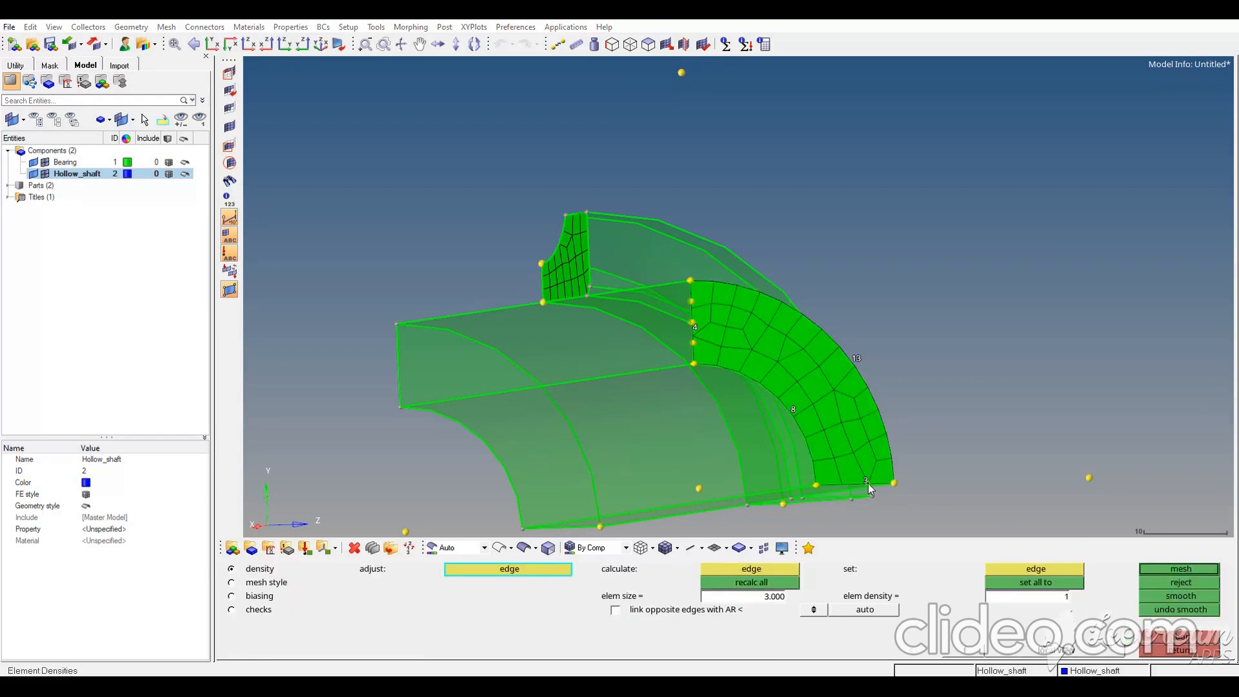
click(854, 360)
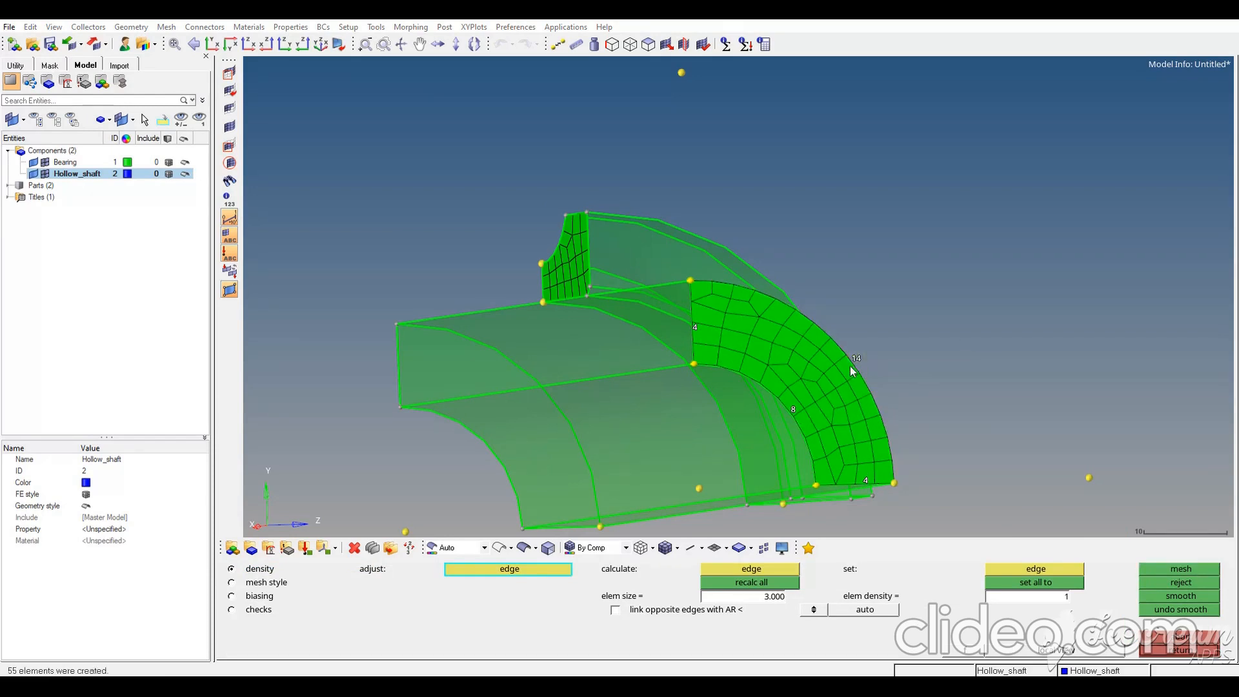
click(794, 410)
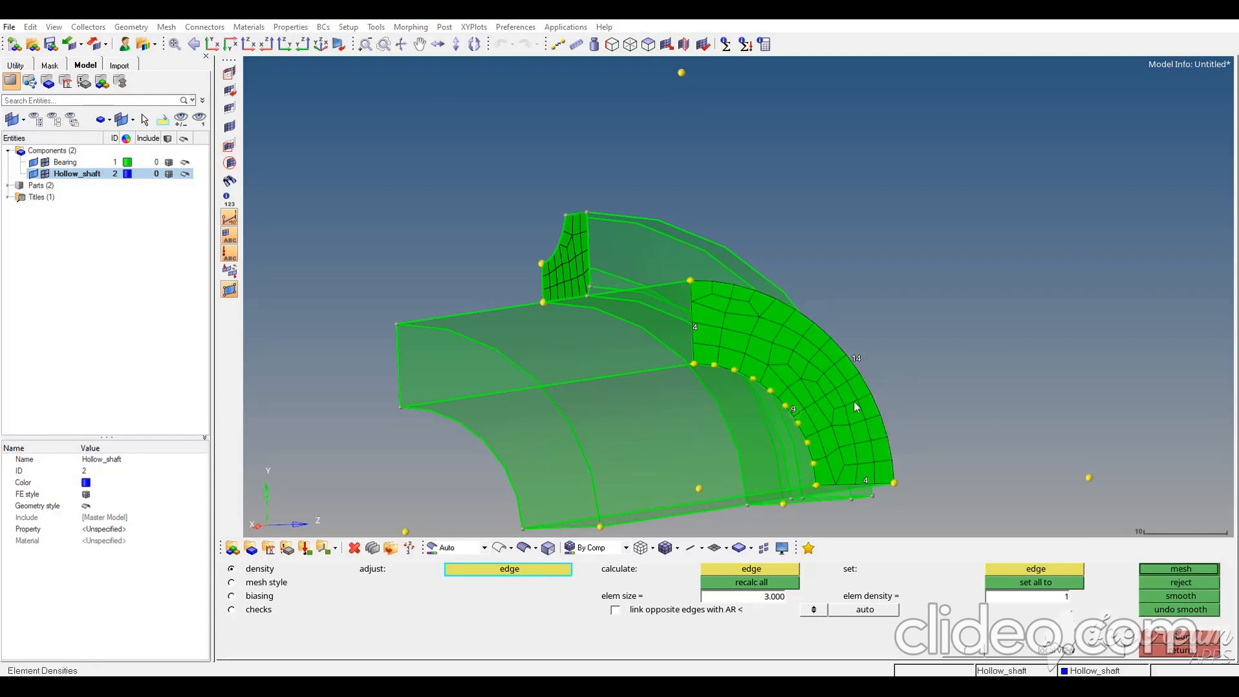
click(795, 410)
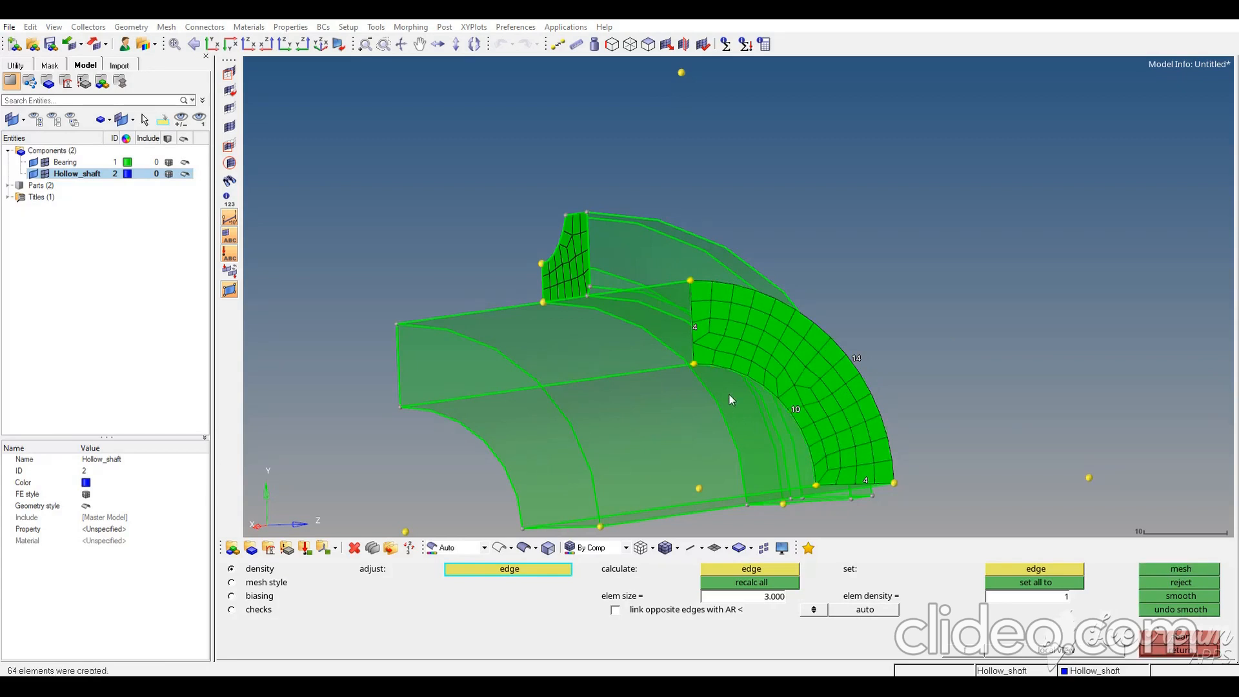
Raise the shaft end face densities to 5 on both radial edges, 15 on the outer arc and 11 on the inner arc, then accept the mesh
click(698, 348)
click(871, 482)
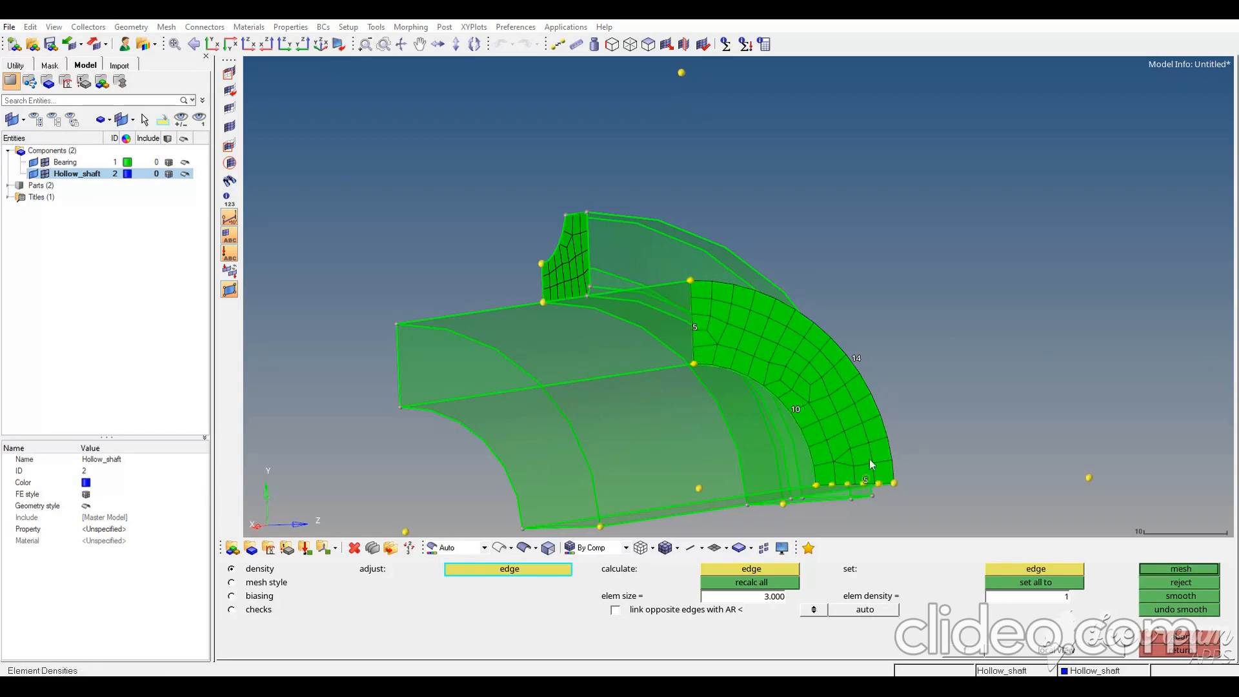
click(858, 358)
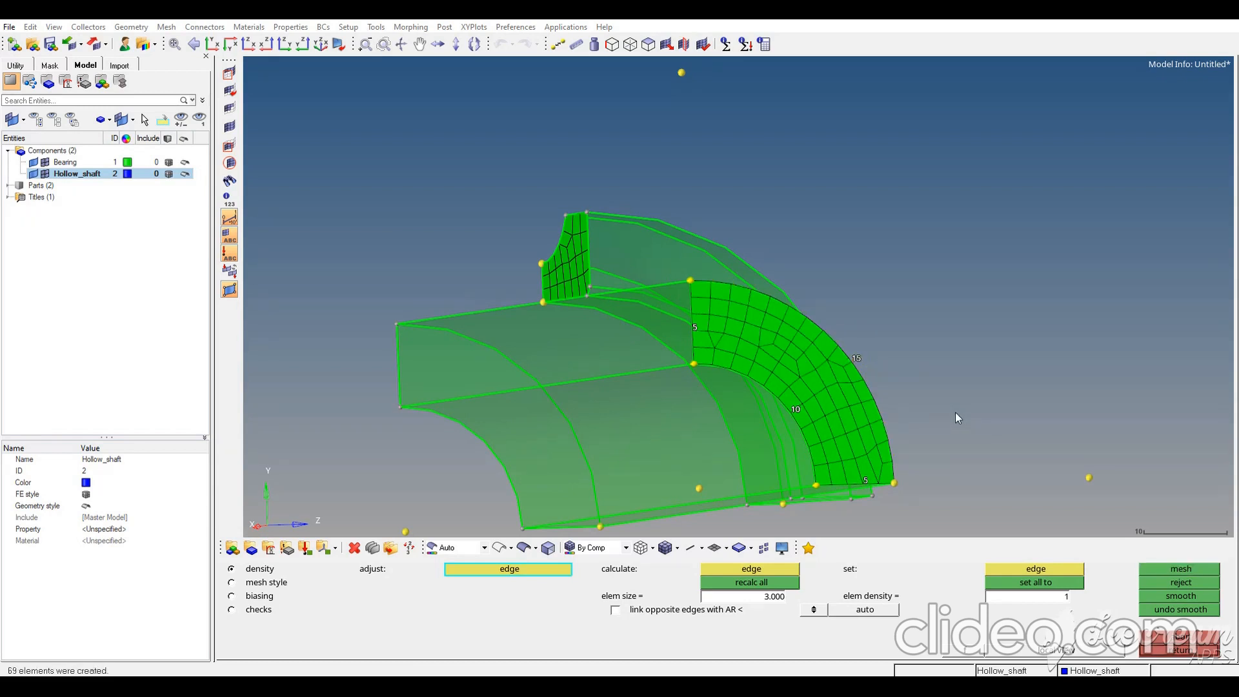
click(798, 409)
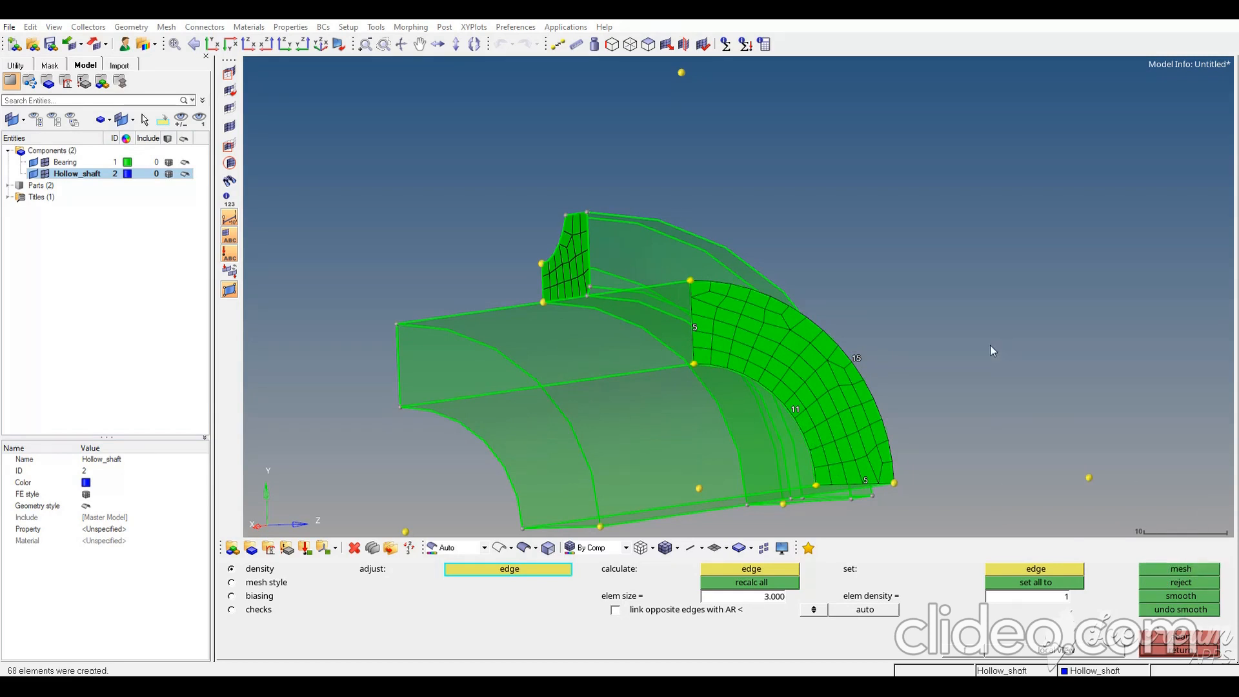
key(Escape)
ctrl+drag(947, 355, 867, 435)
ctrl+scroll(855, 375, down, 4)
mouse_move(857, 377)
ctrl+mouse_down()
mouse_move(838, 389)
mouse_move(849, 385)
ctrl+mouse_up()
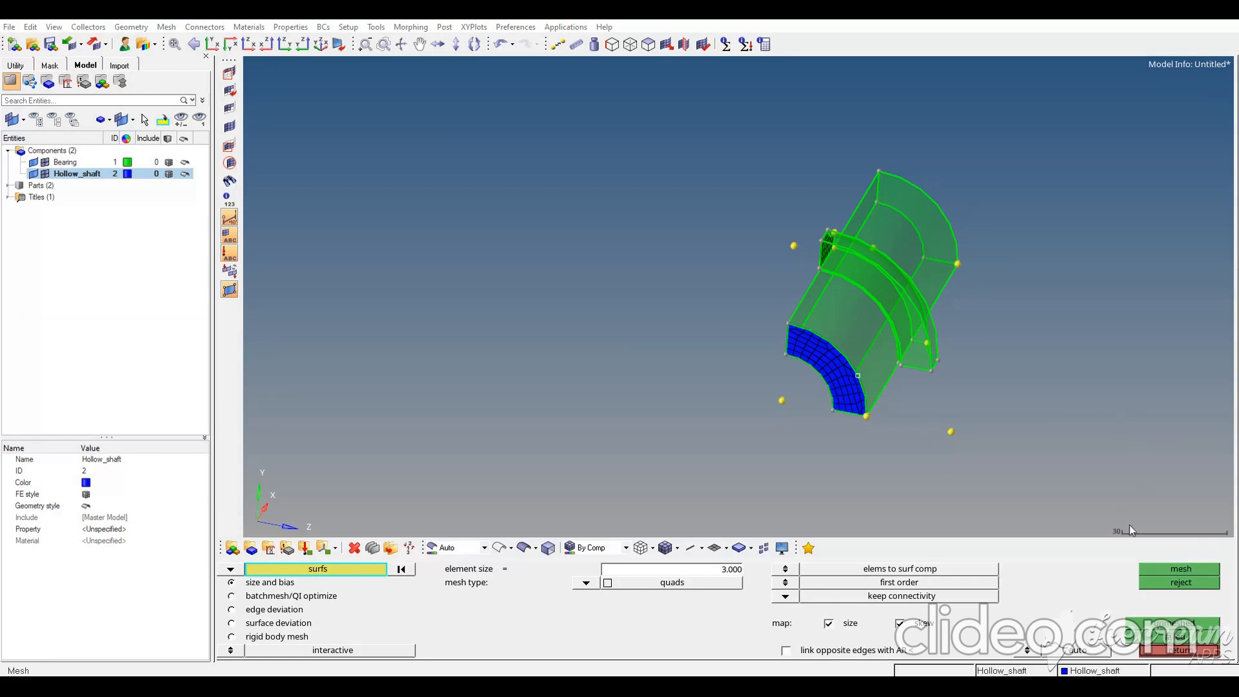
key(Escape)
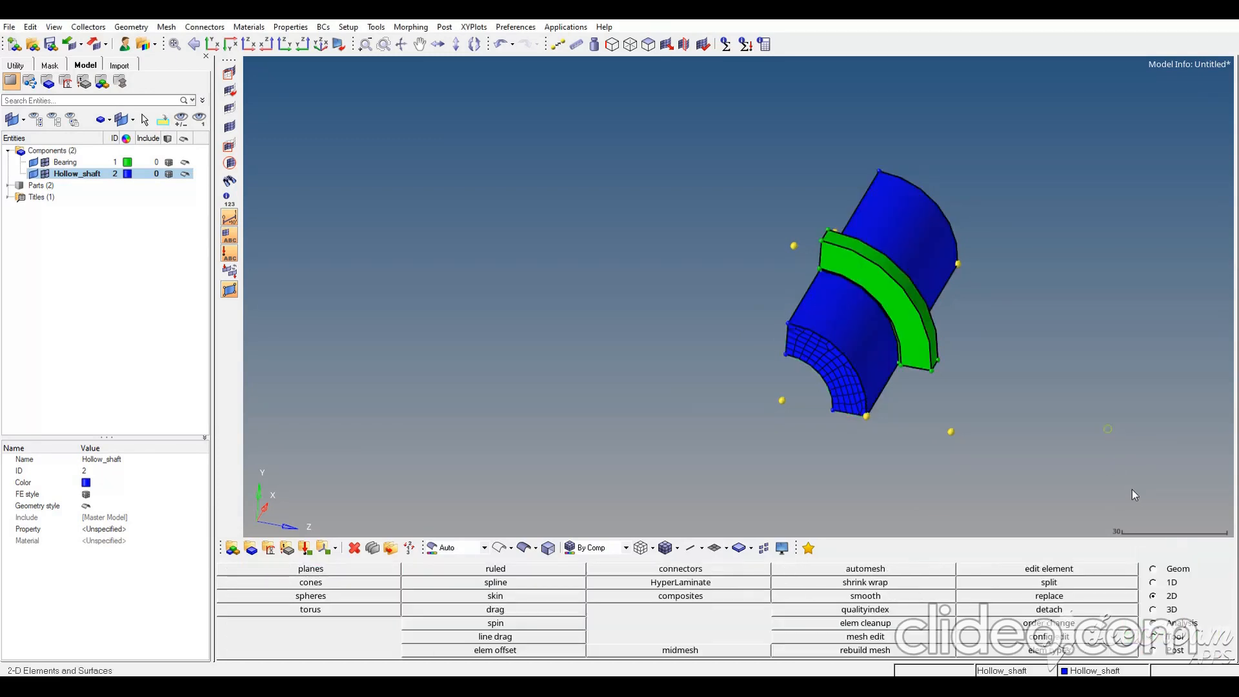
Start a 3D spin of elements and select all 2D elements on the bearing's cut face
click(1171, 612)
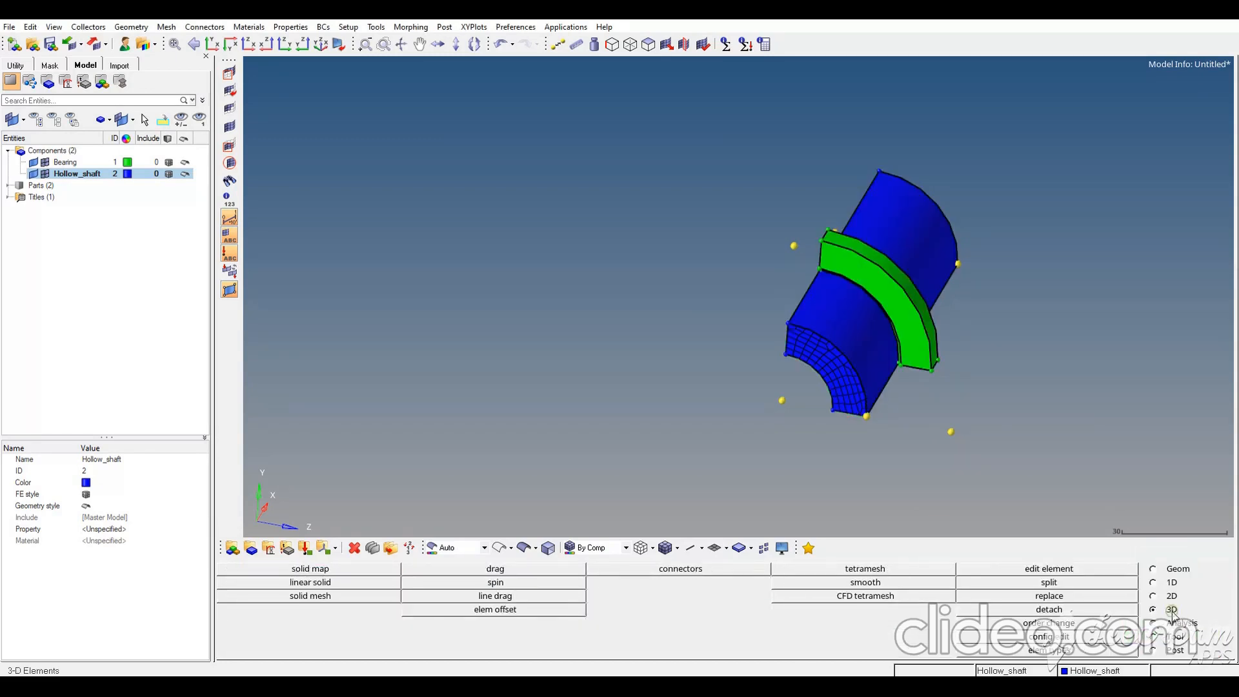
click(497, 583)
ctrl+drag(769, 396, 935, 349)
ctrl+scroll(687, 282, up, 5)
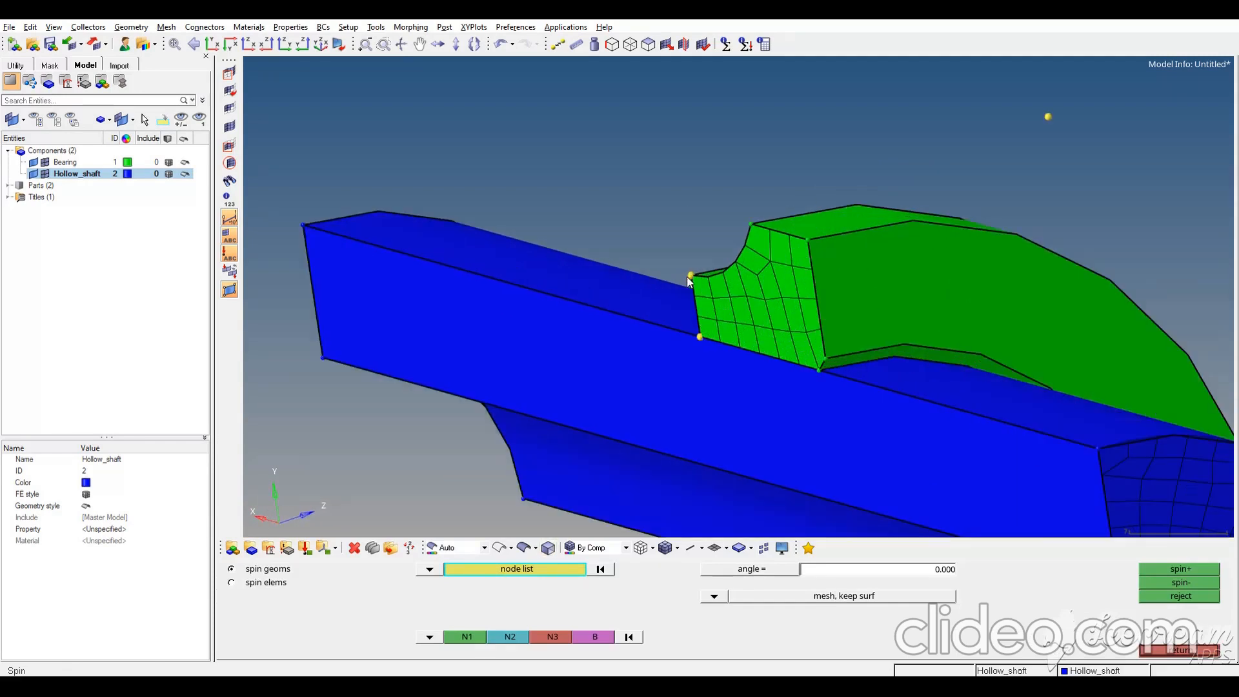
scroll(763, 291, down, 3)
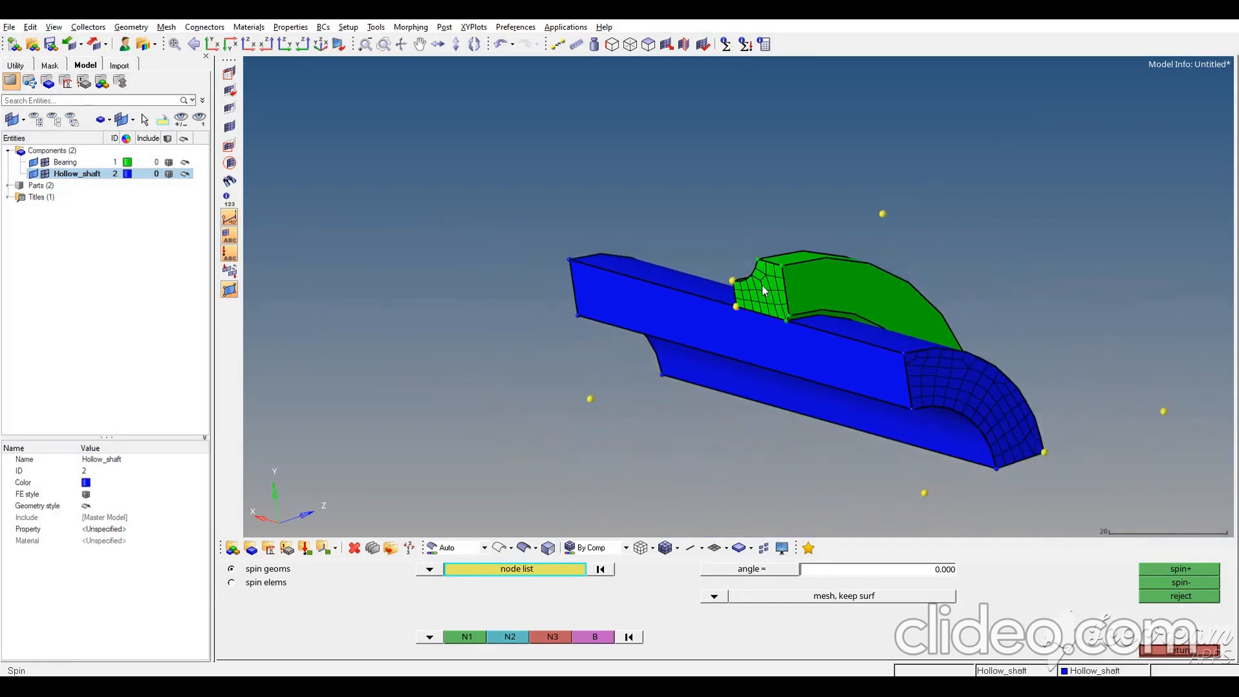
key(alt)
scroll(735, 300, up, 2)
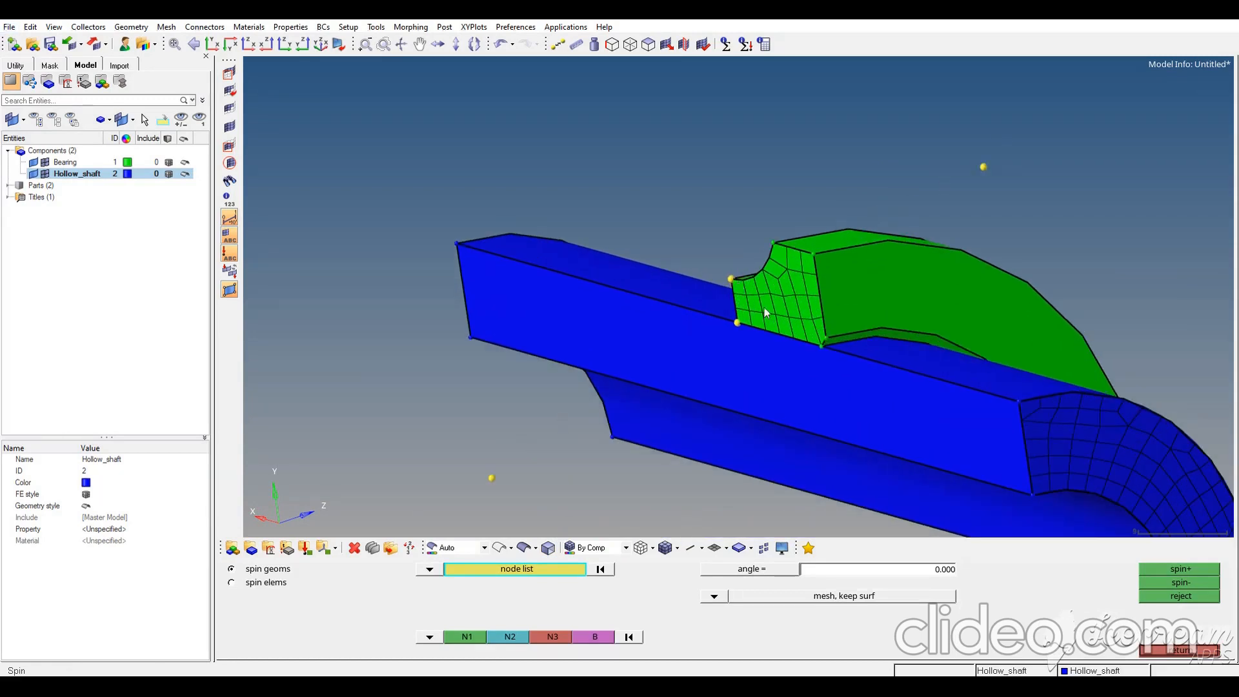
click(270, 583)
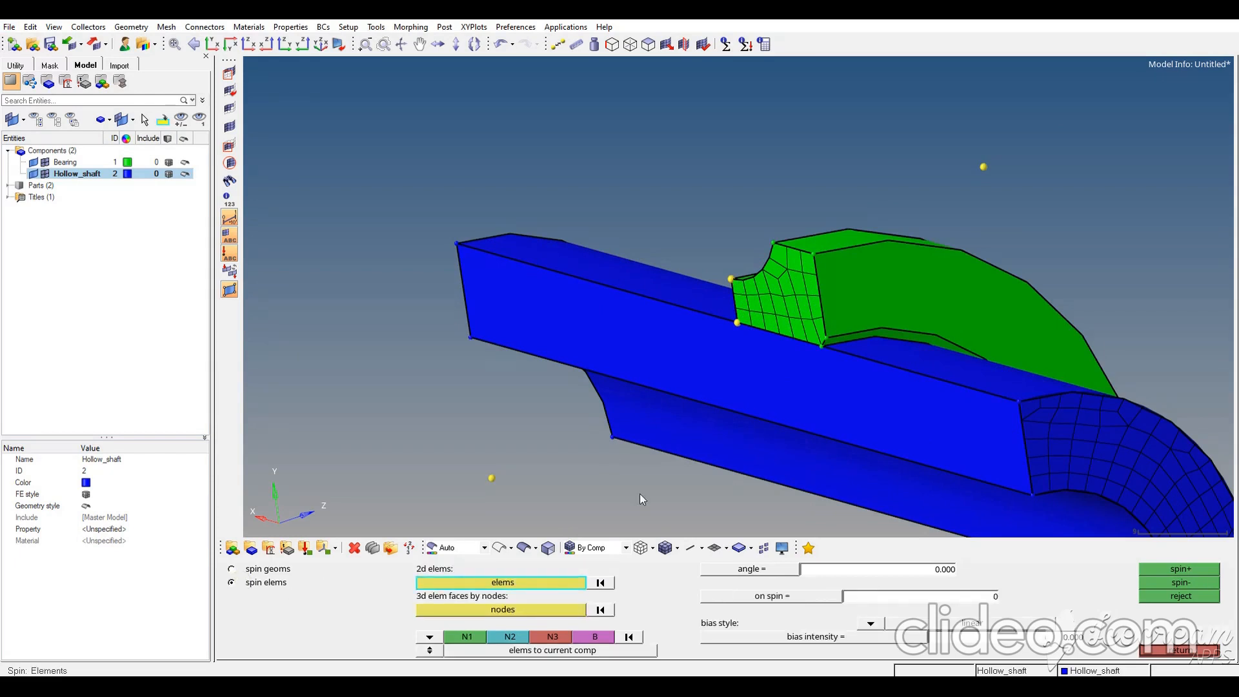
click(788, 298)
click(529, 582)
click(780, 629)
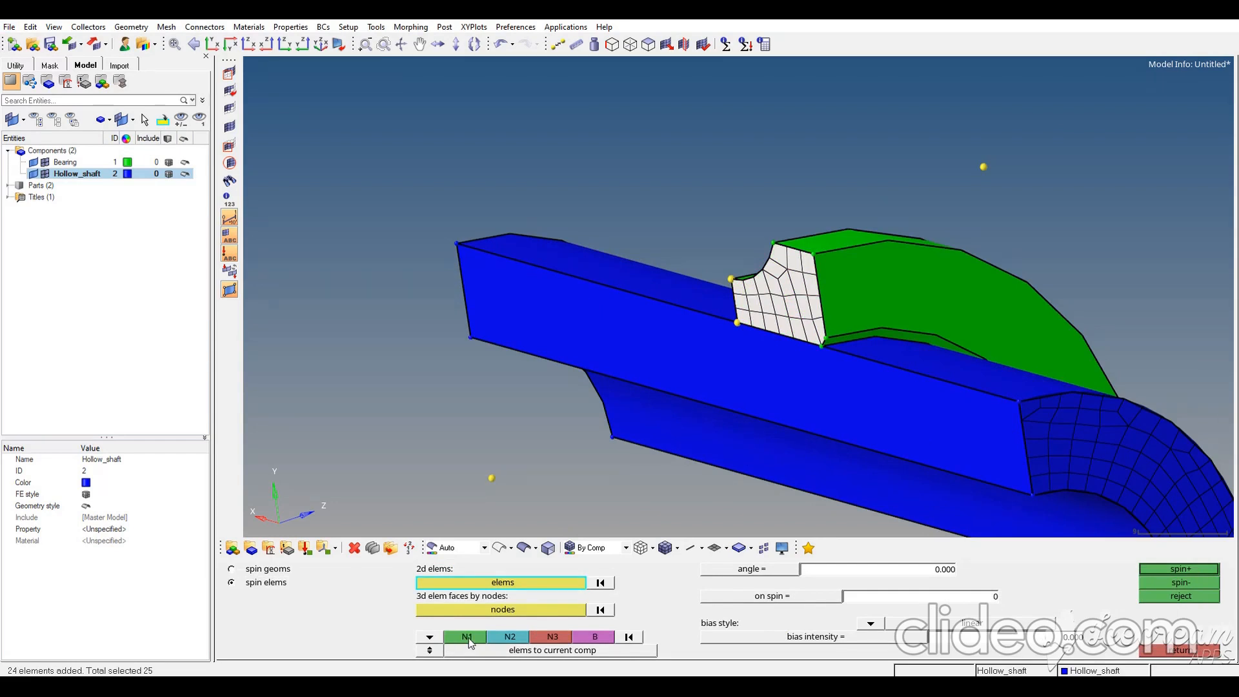
Set the spin axis to the x-axis and use the temporary node on the shaft's centre axis as its base point
click(429, 637)
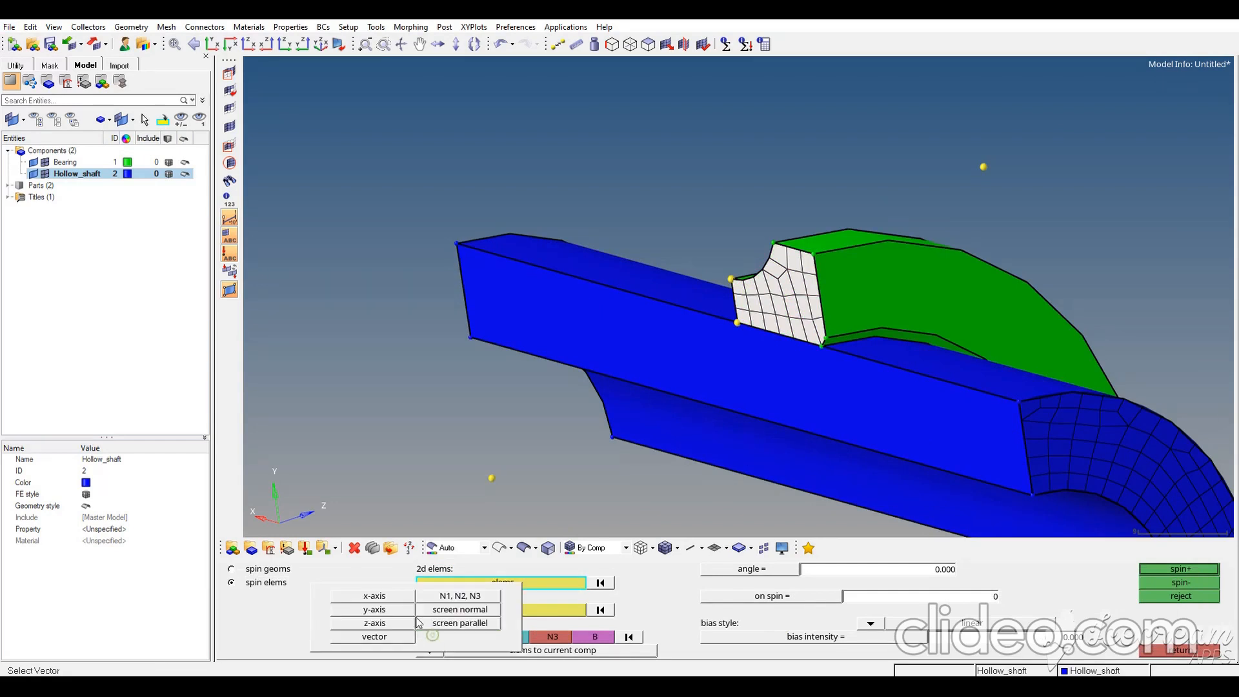
click(383, 597)
mouse_move(915, 404)
ctrl+middle_down()
mouse_move(1043, 451)
mouse_move(666, 477)
ctrl+middle_up()
ctrl+middle_click(898, 391)
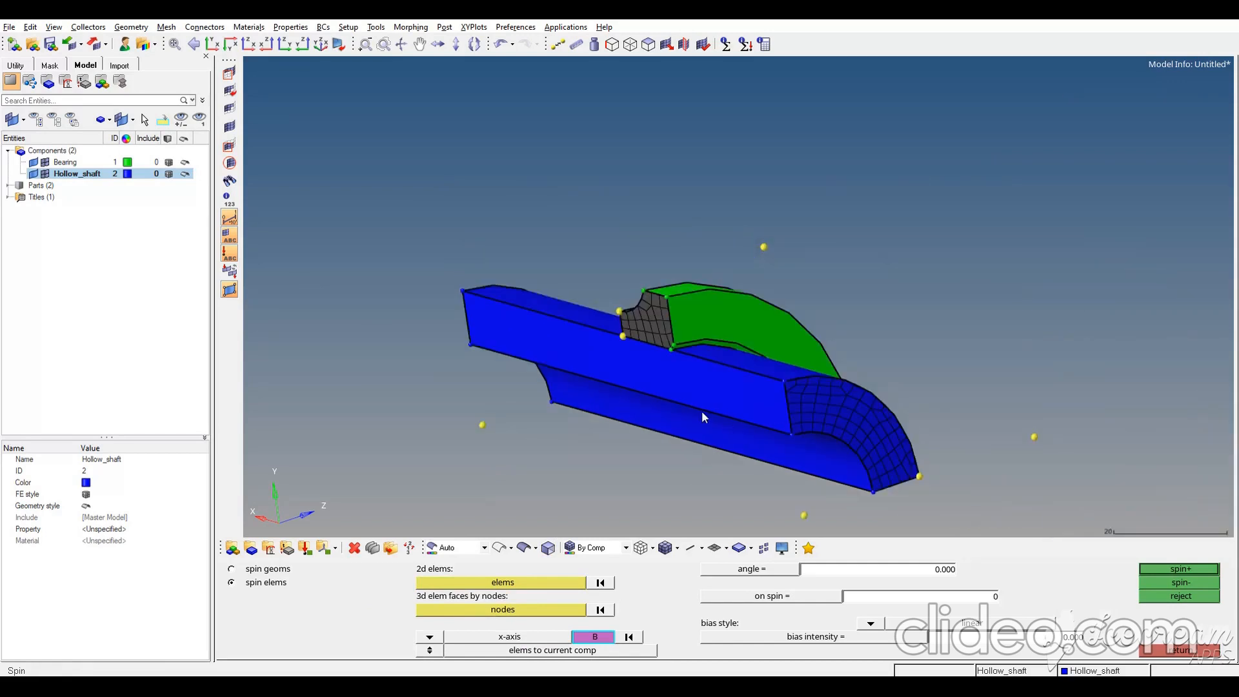
ctrl+scroll(646, 351, up, 2)
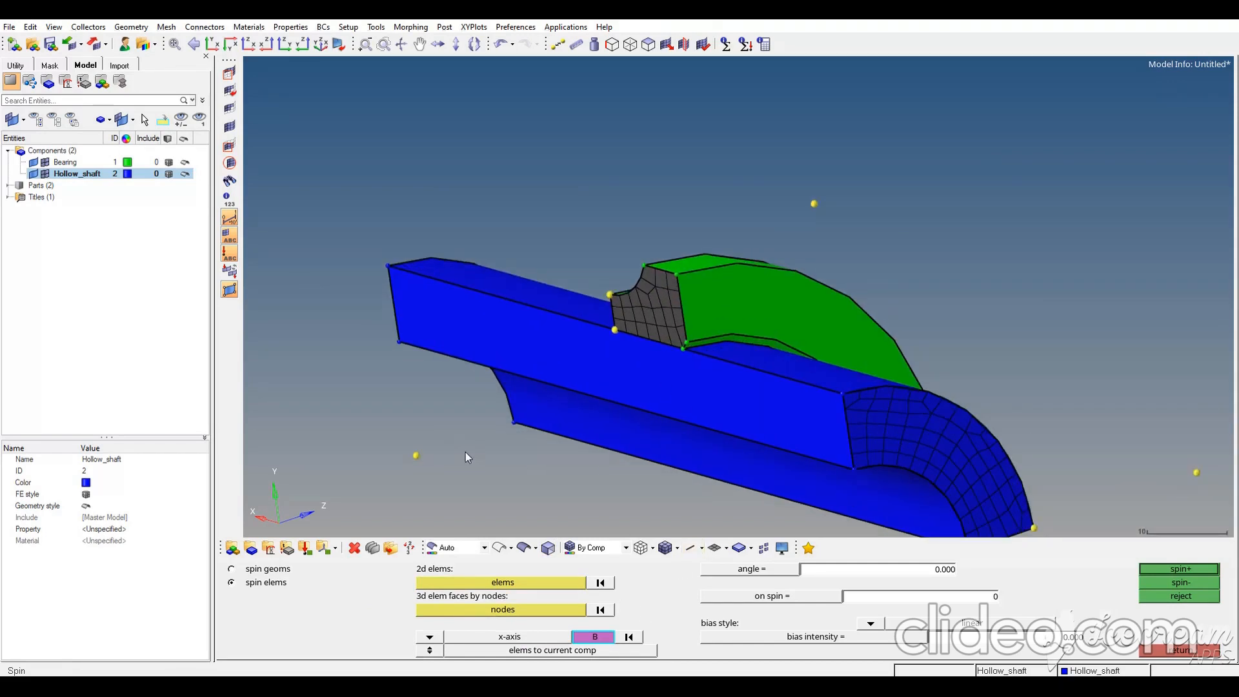
click(418, 456)
Set the spin angle to 90, the number of elements on spin to 50 and the bias intensity to 1
double_click(953, 571)
text(90)
key(Tab)
double_click(1073, 642)
text(1)
Try spinning the bearing's cut-face elements in the positive direction while Hollow_shaft is the current component
click(1180, 570)
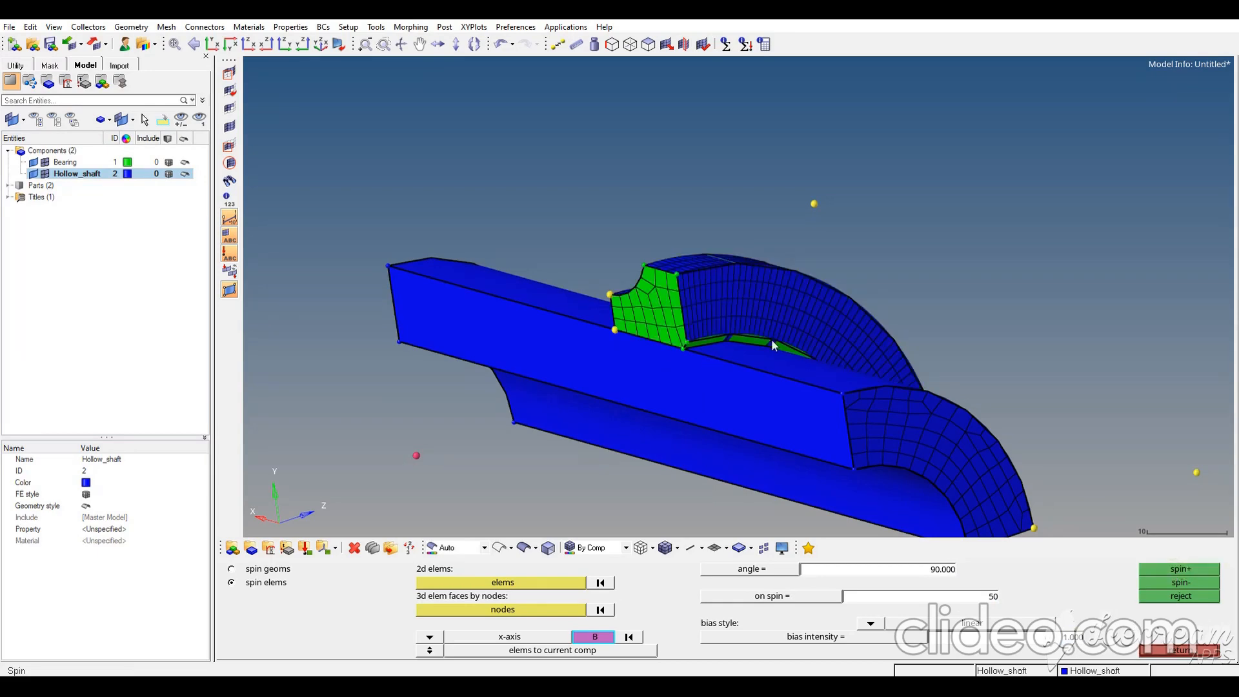
mouse_move(751, 323)
ctrl+mouse_down()
mouse_move(807, 361)
mouse_move(799, 352)
mouse_move(853, 310)
mouse_move(775, 295)
ctrl+mouse_up()
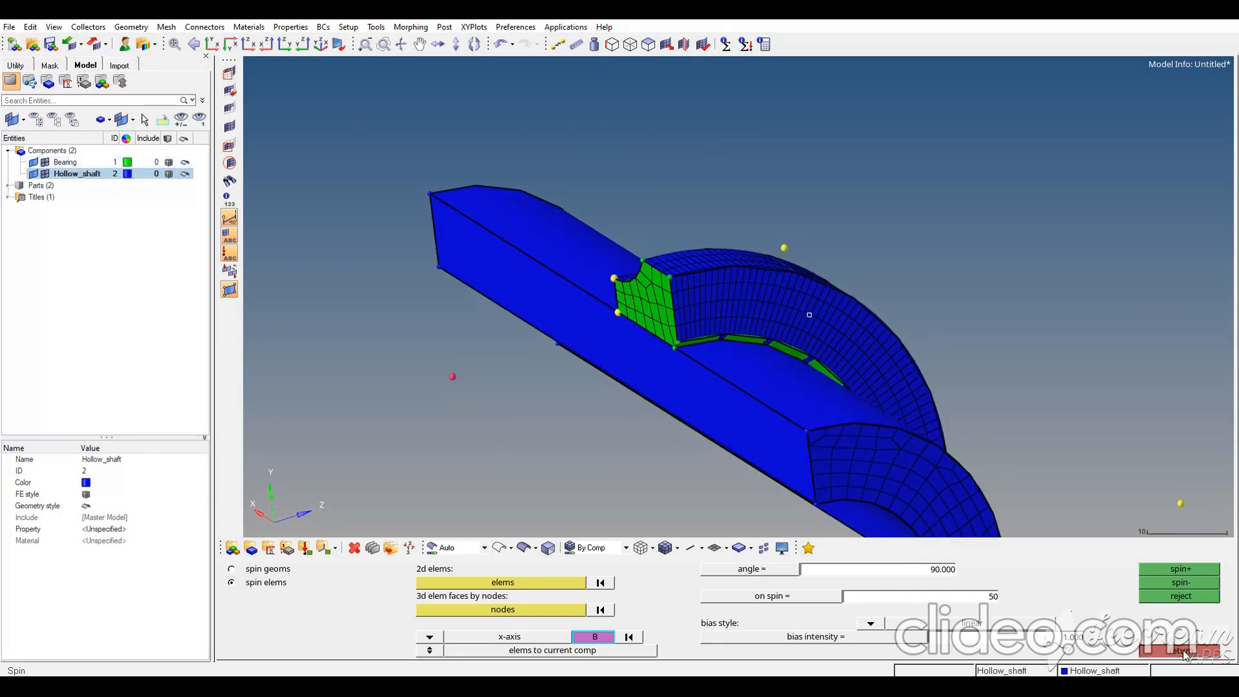
click(1185, 653)
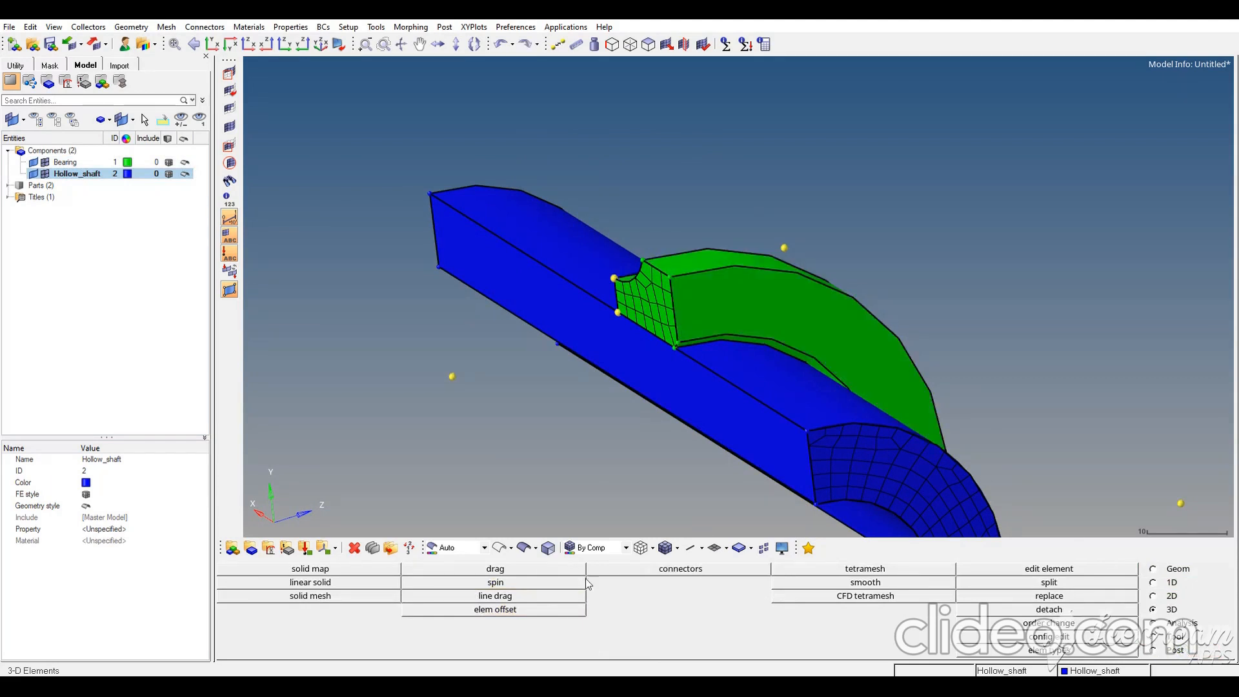
Make Bearing the current component
click(107, 163)
right_click(107, 162)
click(116, 198)
Reopen Spin, select all 2D elements on the bearing's cut face and set the temporary node on the shaft axis as the base
click(495, 583)
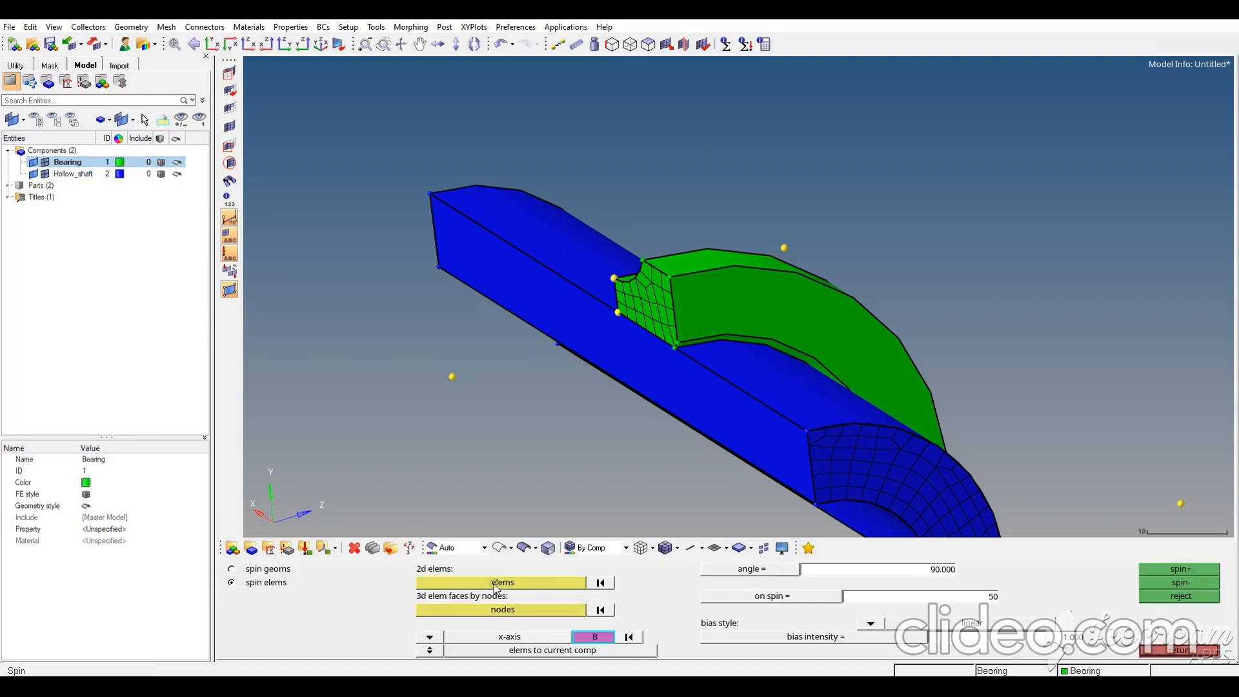
click(514, 582)
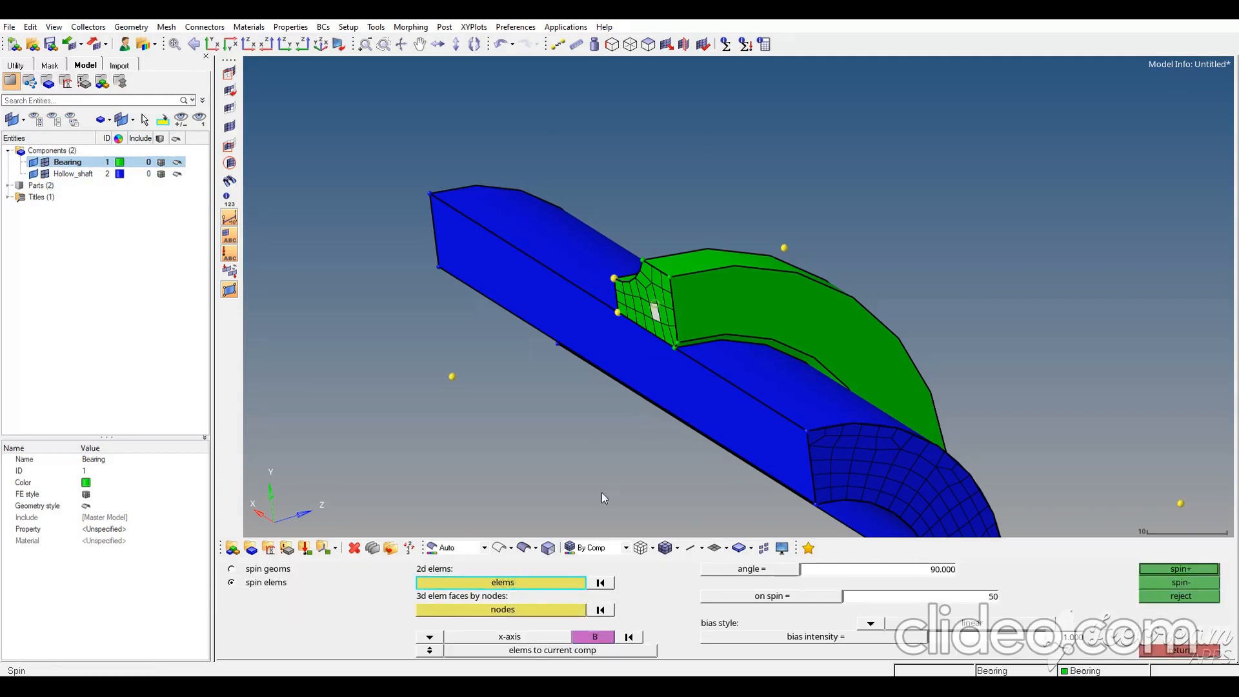
click(535, 586)
click(748, 627)
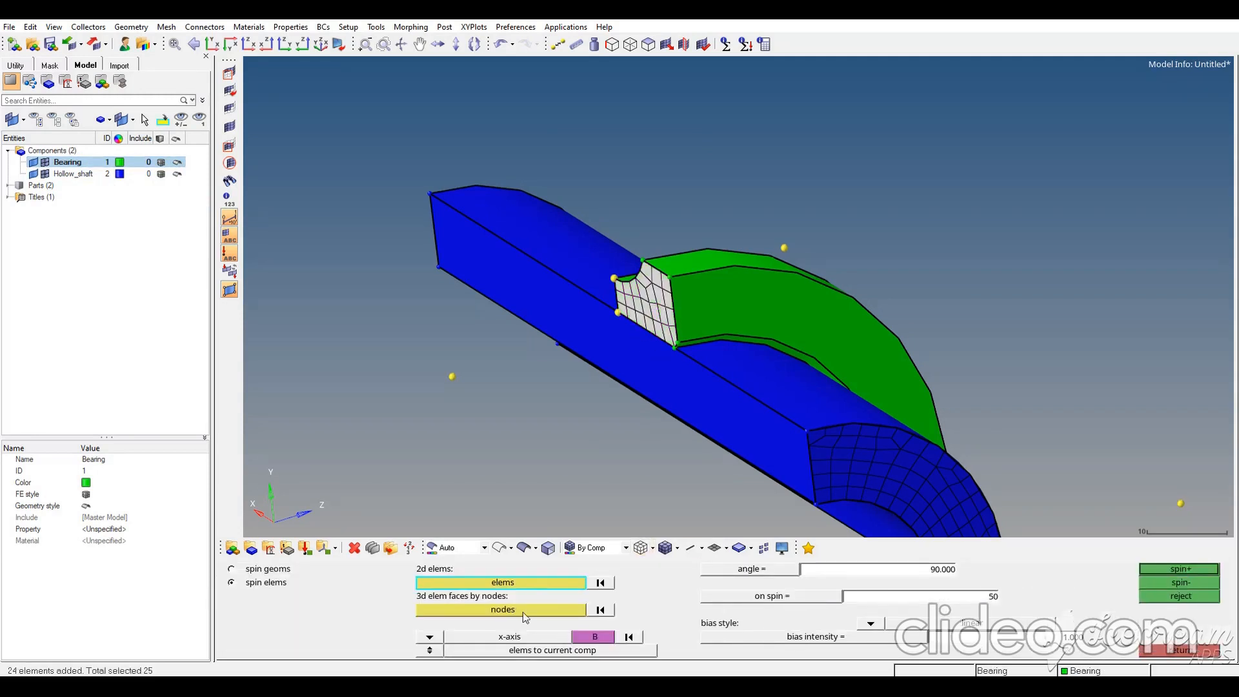
middle_click(478, 455)
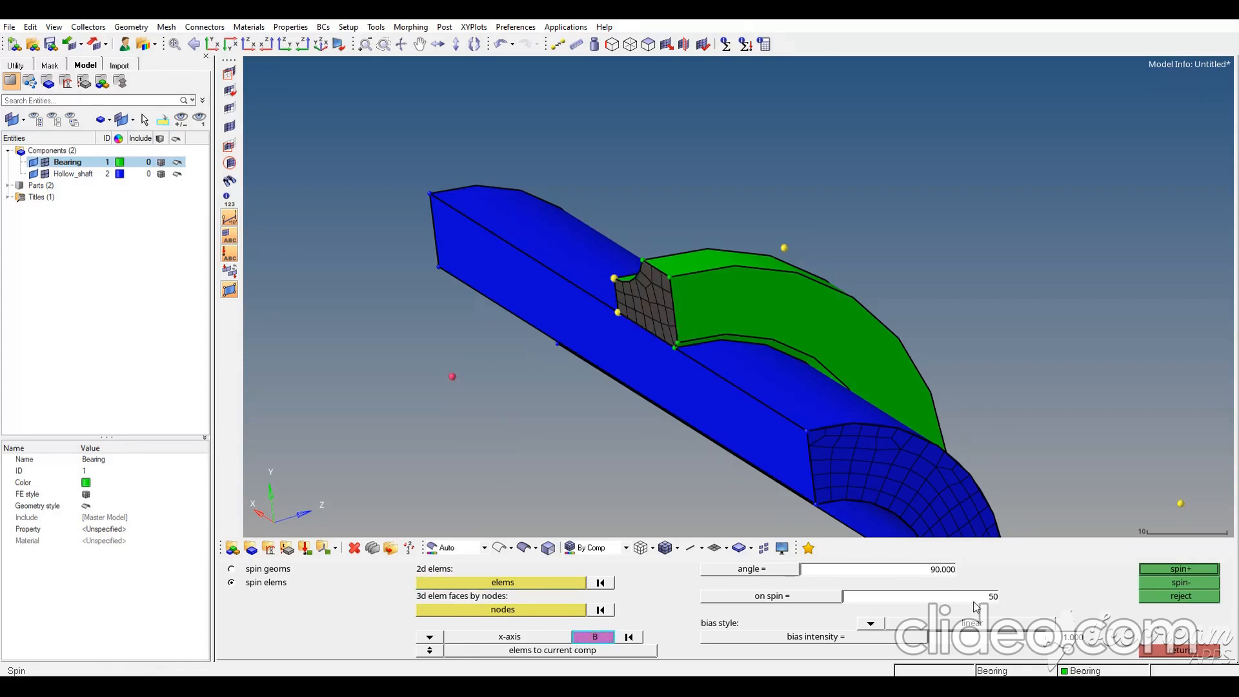
Try the positive bearing spin with a bias intensity of 2, then reject it
click(1072, 637)
text(2)
click(1167, 570)
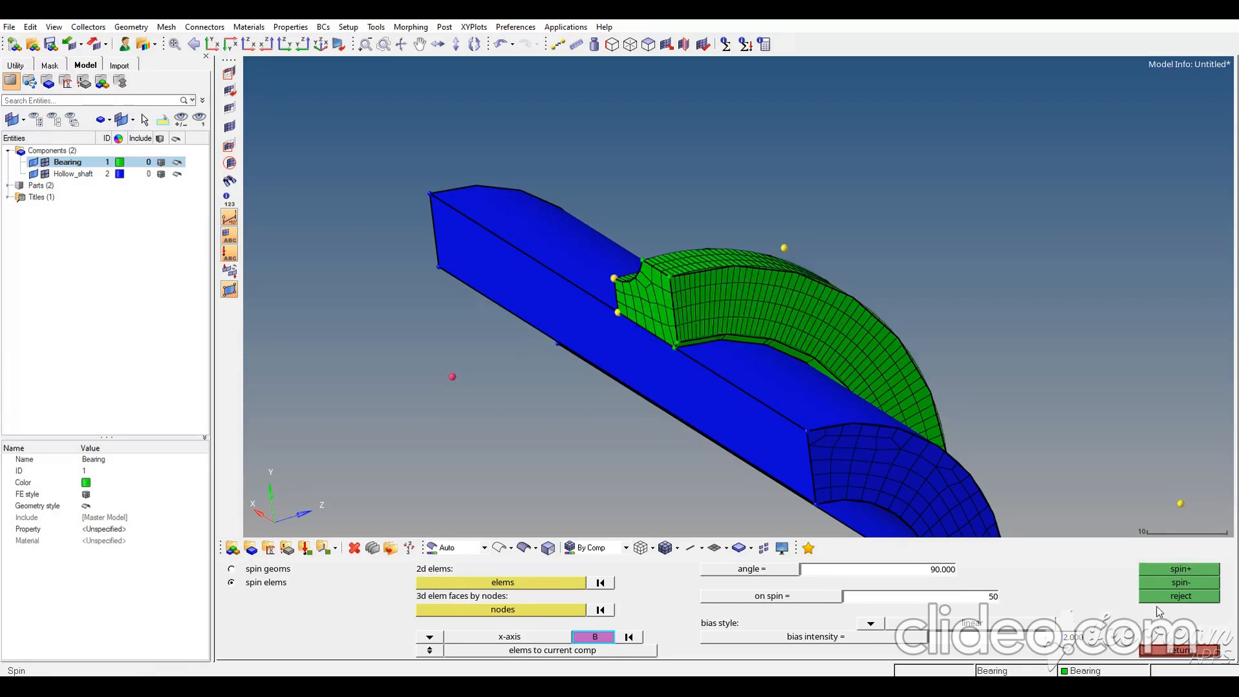
click(1162, 595)
Set the bias intensity to 0, trial the bearing spin with 50 elements and reject the resulting mesh after inspecting it
click(1072, 637)
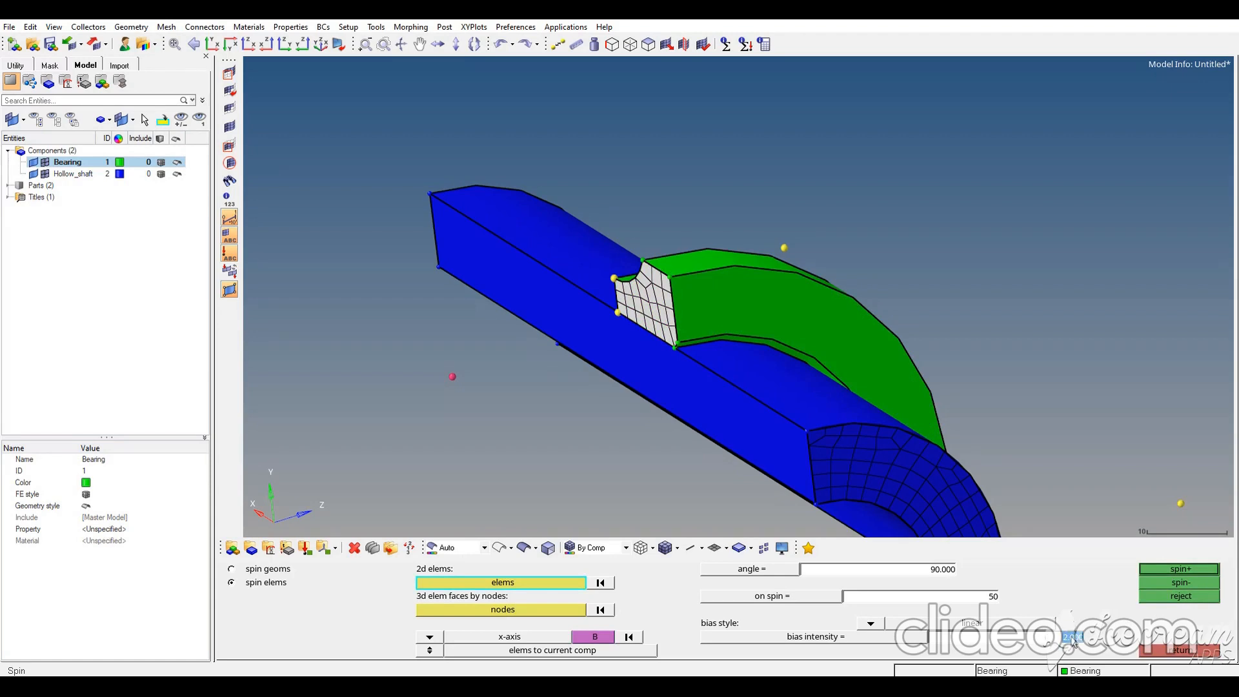
text(0)
click(1175, 570)
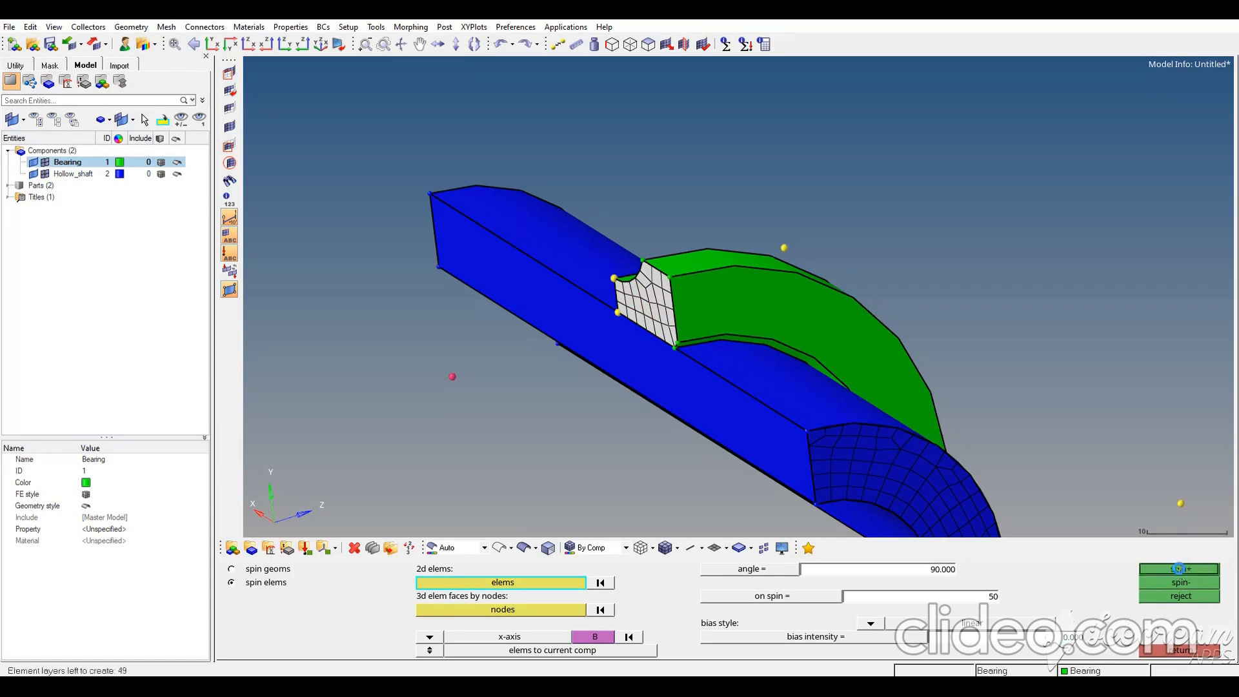
mouse_move(740, 308)
ctrl+mouse_down()
mouse_move(837, 289)
mouse_move(686, 277)
mouse_move(786, 305)
mouse_move(751, 341)
mouse_move(841, 451)
ctrl+mouse_up()
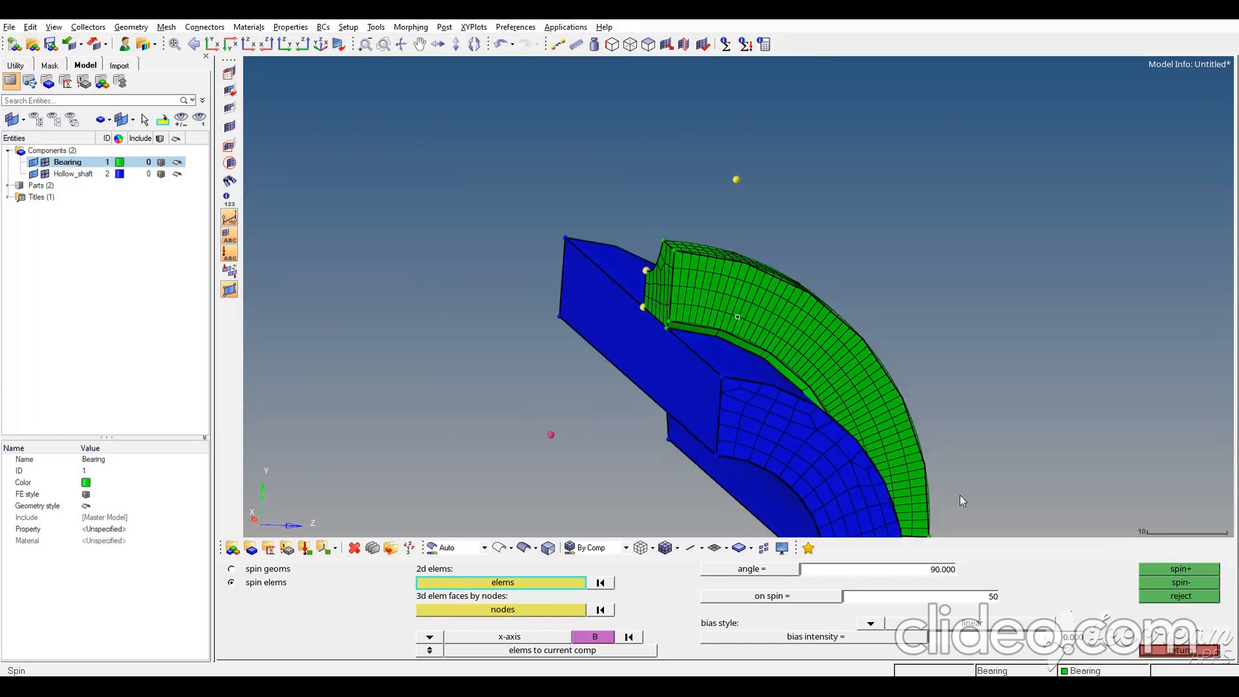
click(1157, 596)
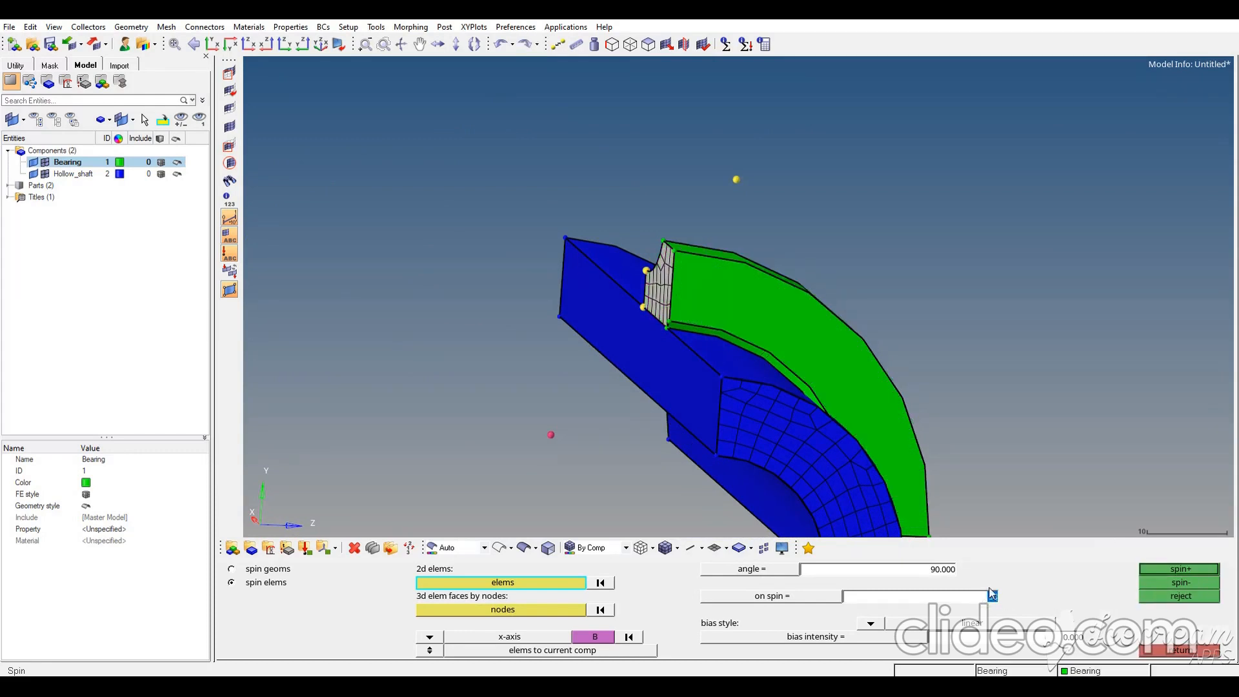
Try the bearing spin with 60 elements on spin, then reject it
click(1189, 569)
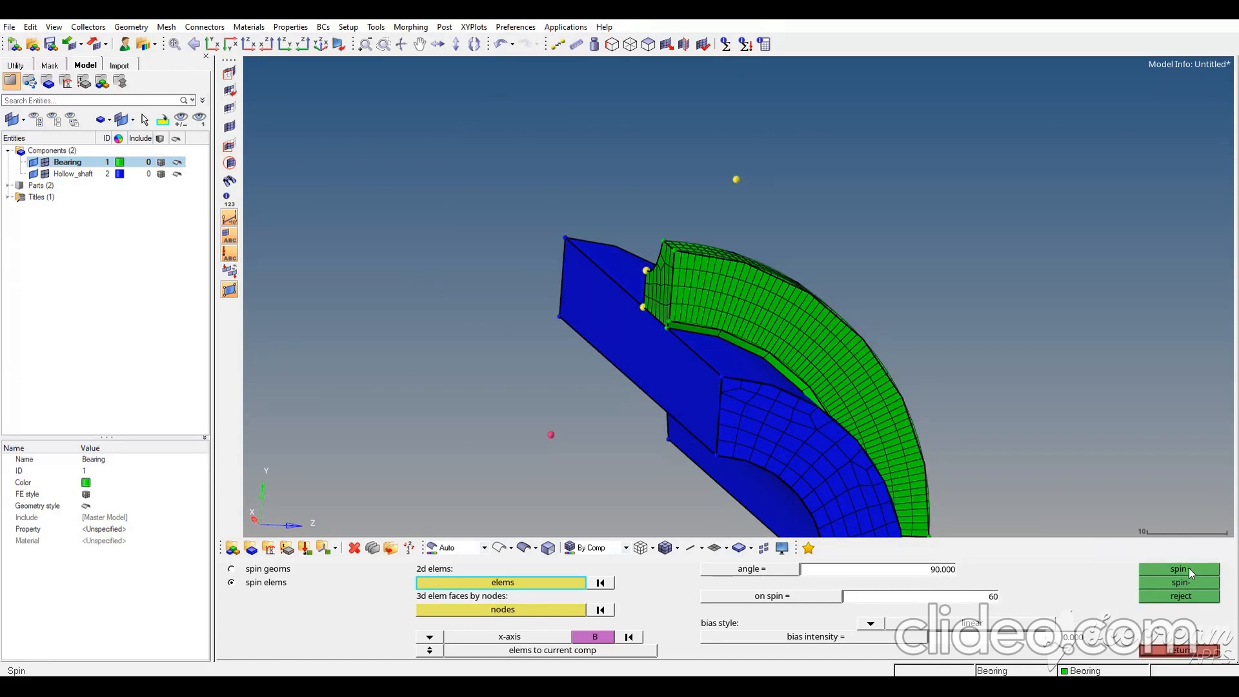
click(1188, 595)
Spin the bearing's cut-face elements 90 degrees in the positive direction with 40 elements on spin and keep the result
double_click(993, 600)
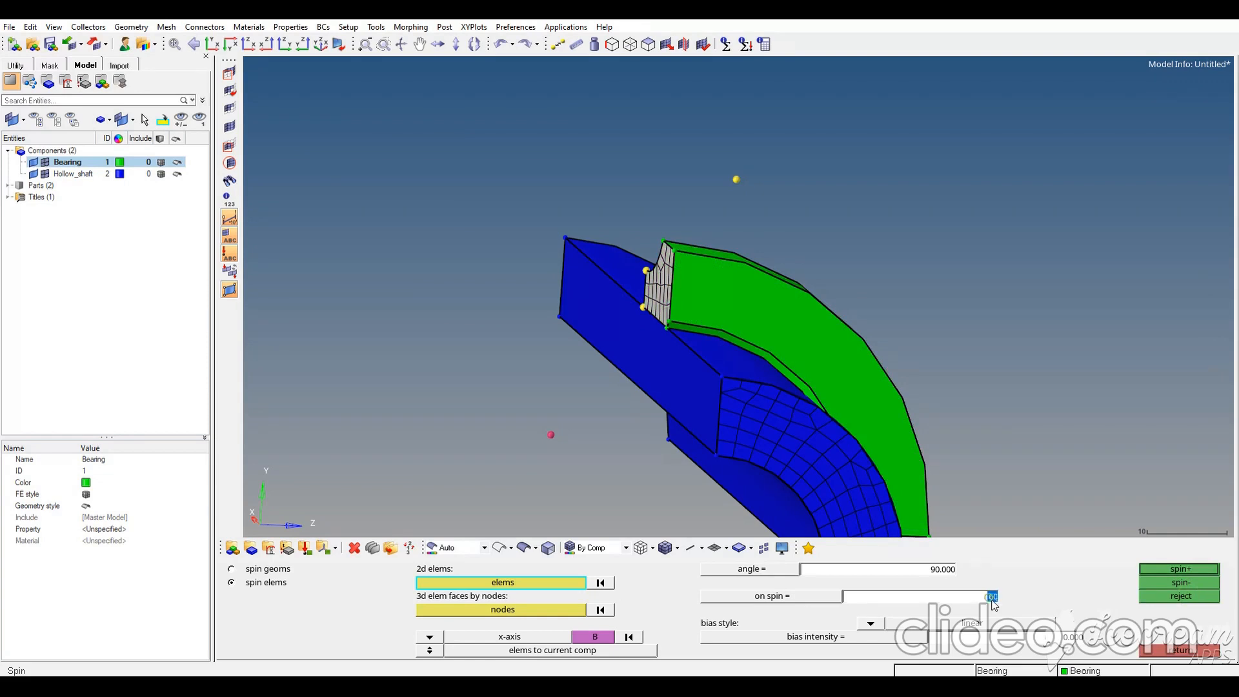
text(40)
click(1180, 569)
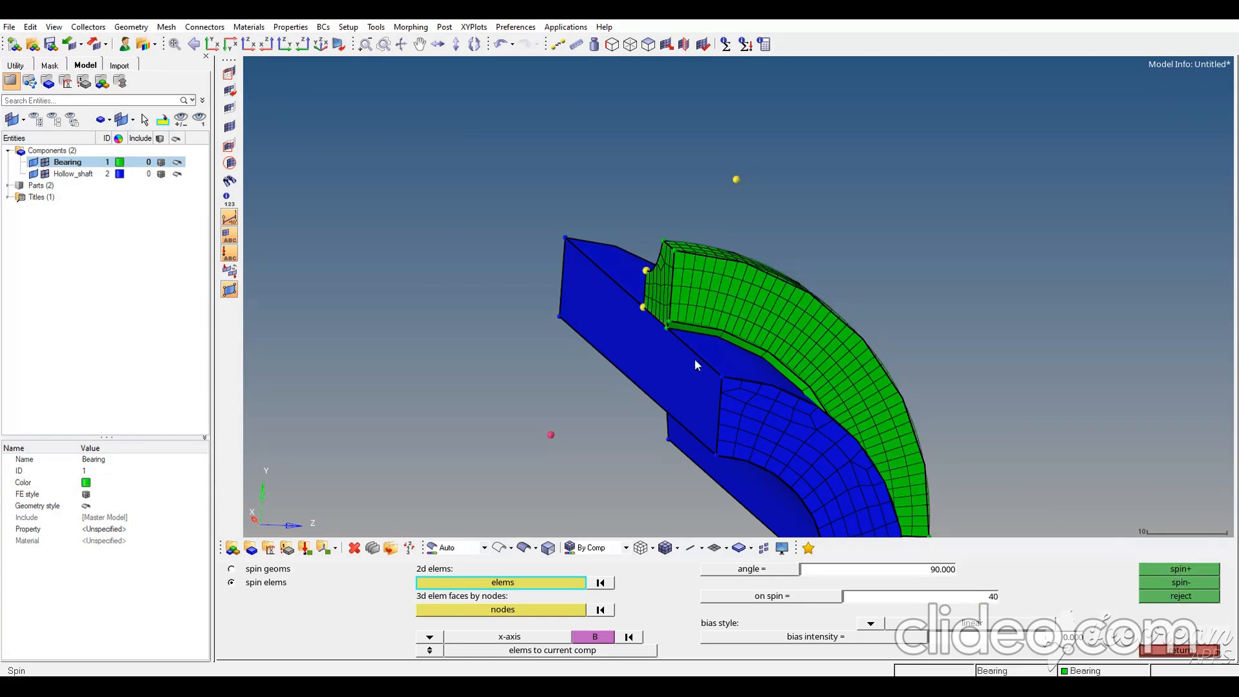
ctrl+drag(741, 303, 684, 389)
click(1159, 651)
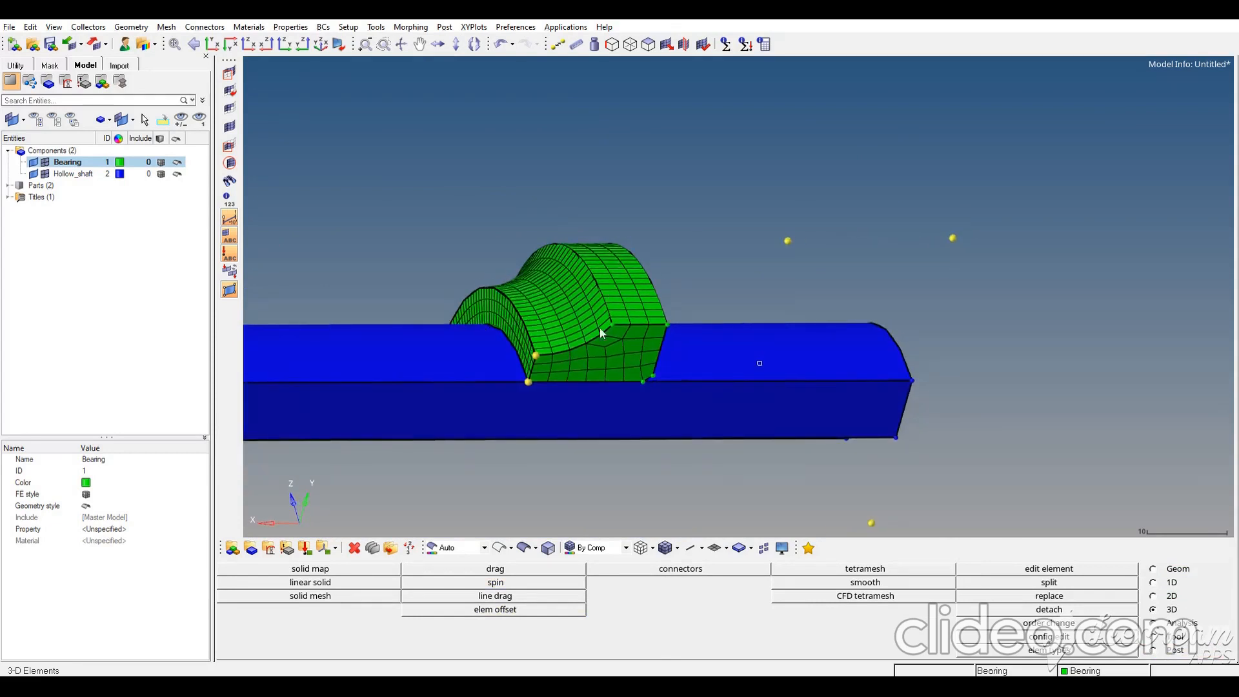
Start a reflection of elements and select every element attached to one picked on the bearing mesh
ctrl+middle_drag(609, 297, 764, 381)
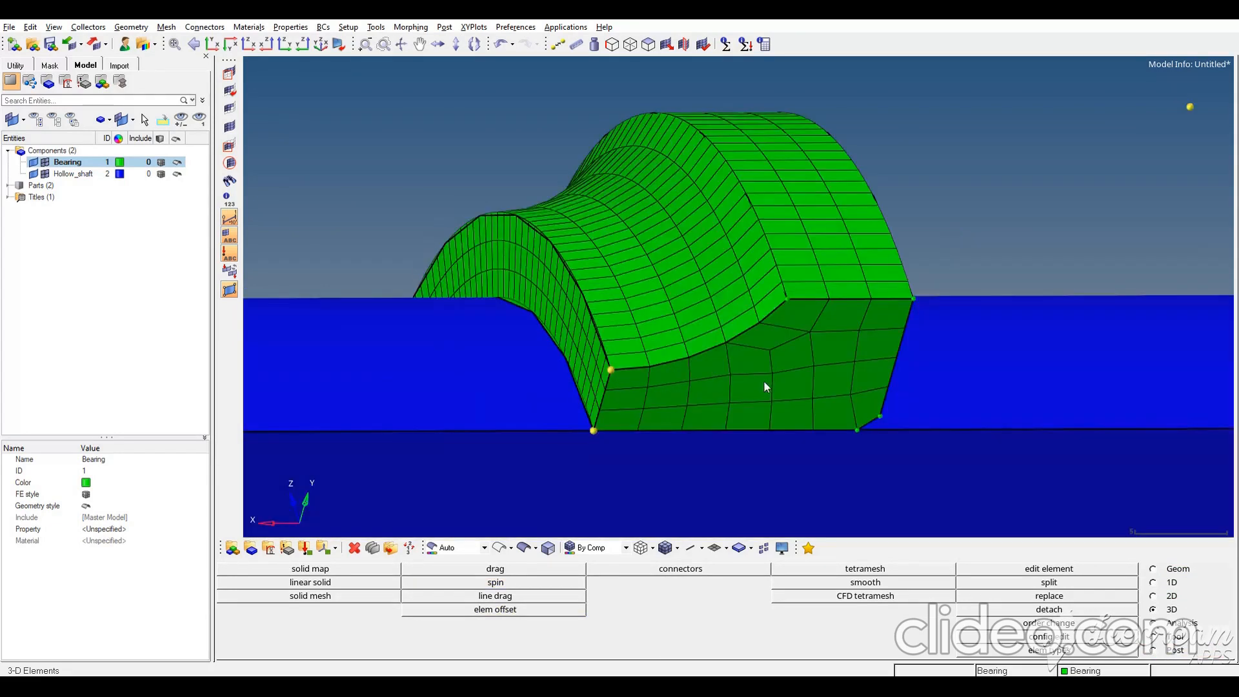
click(1154, 637)
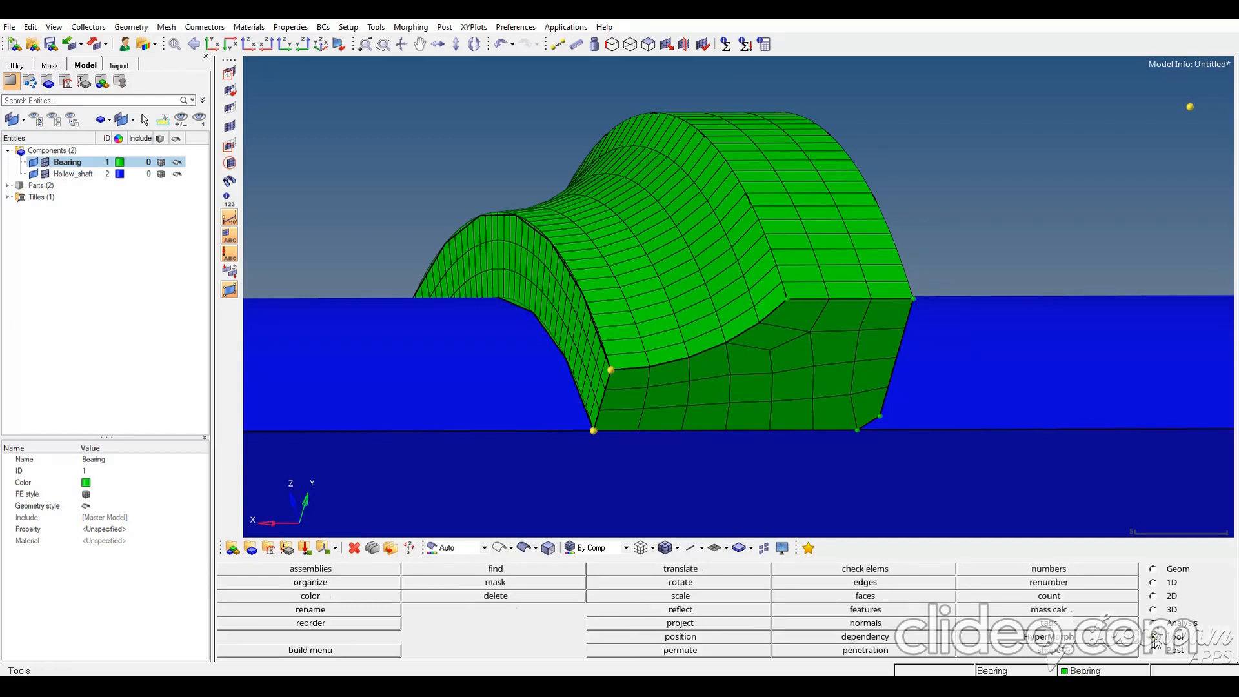
click(735, 610)
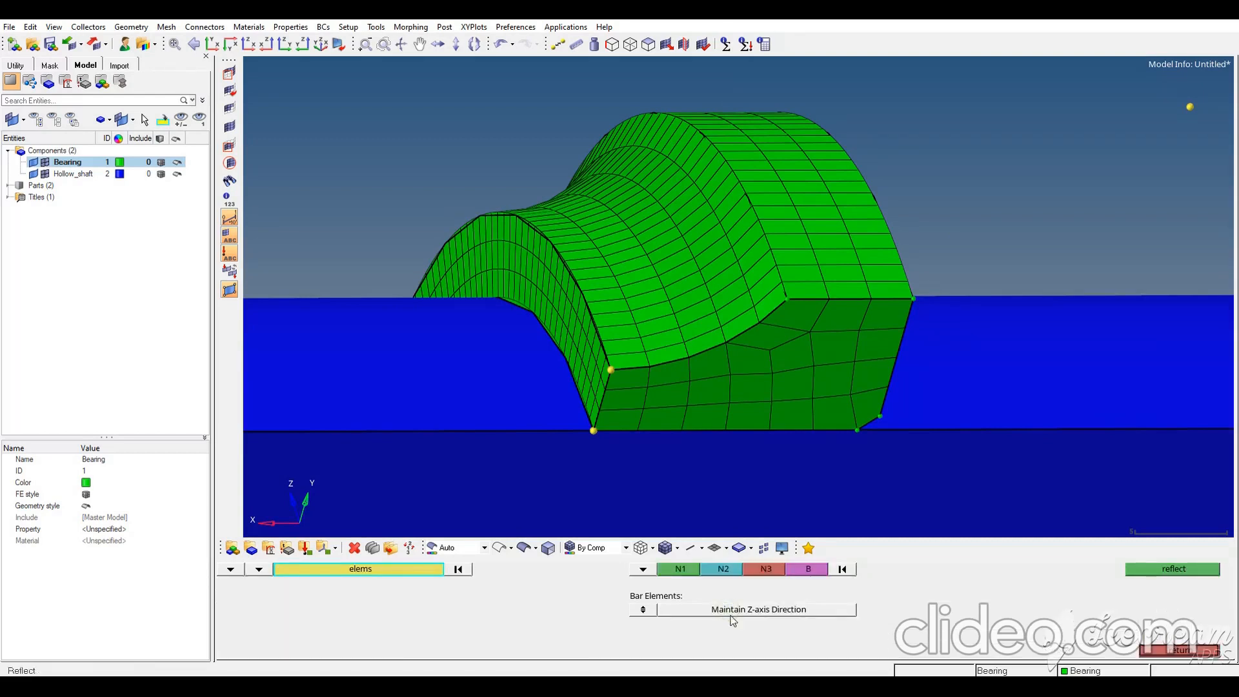
click(618, 269)
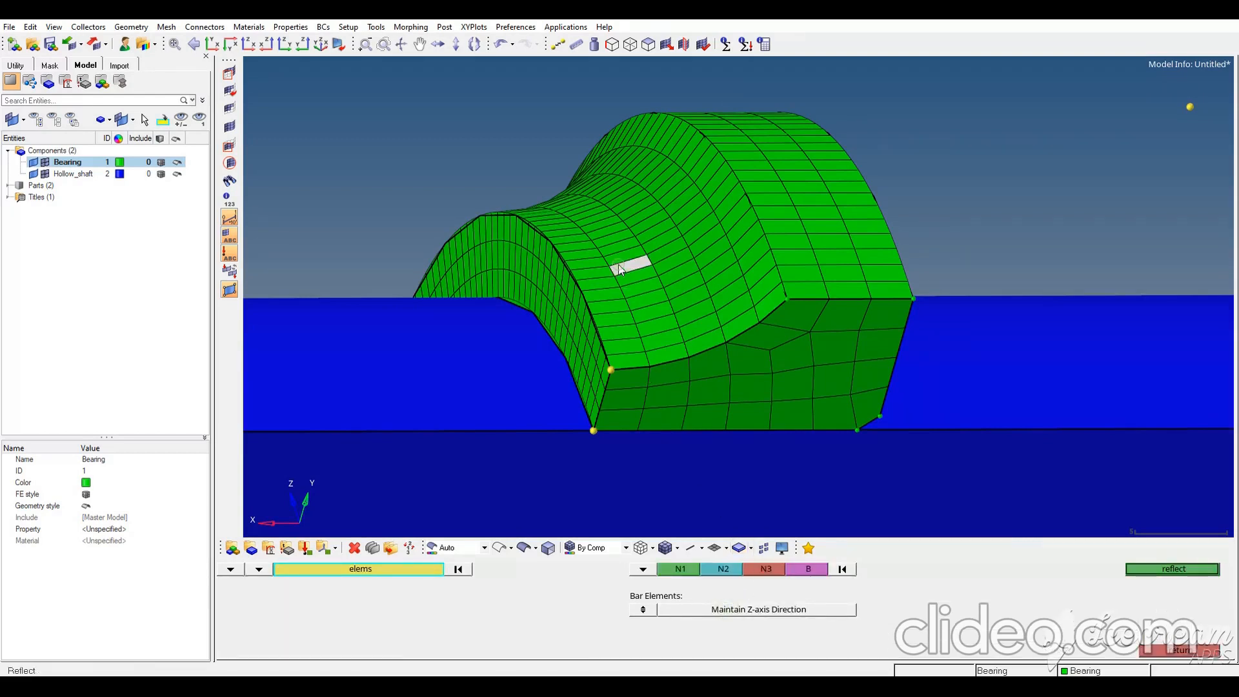
click(422, 572)
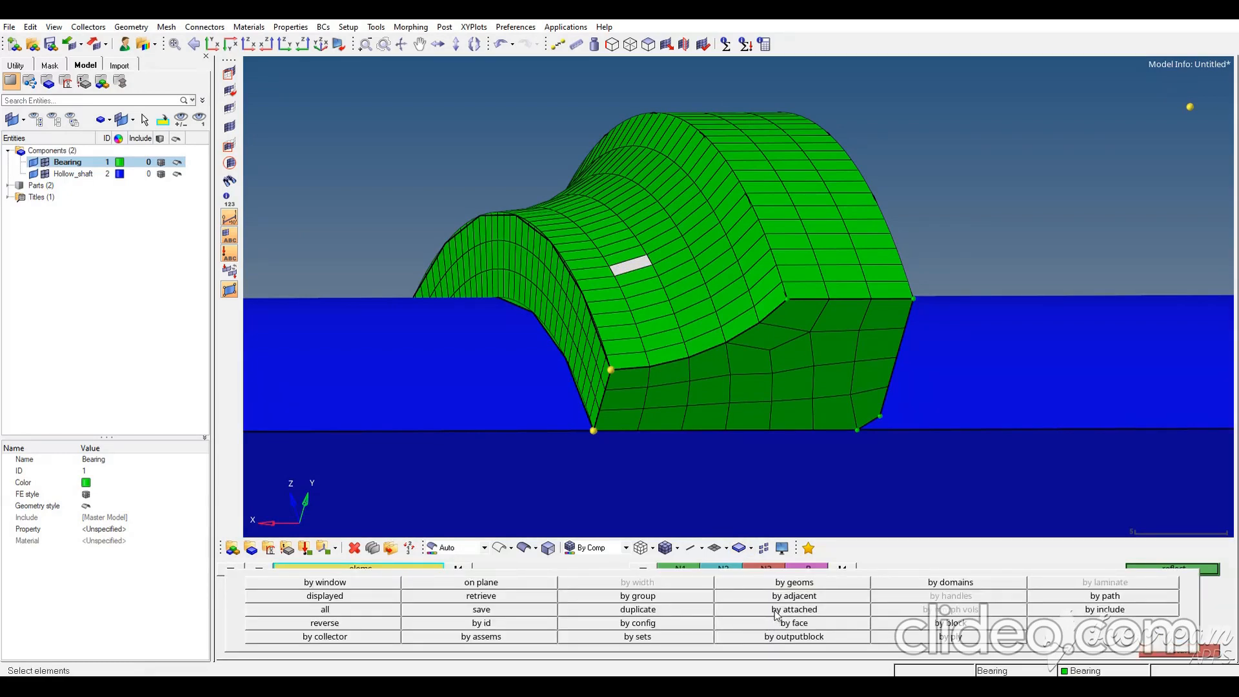
click(775, 610)
Define the reflection plane with three nodes N1, N2 and N3 on the bearing's flat symmetry face
click(681, 569)
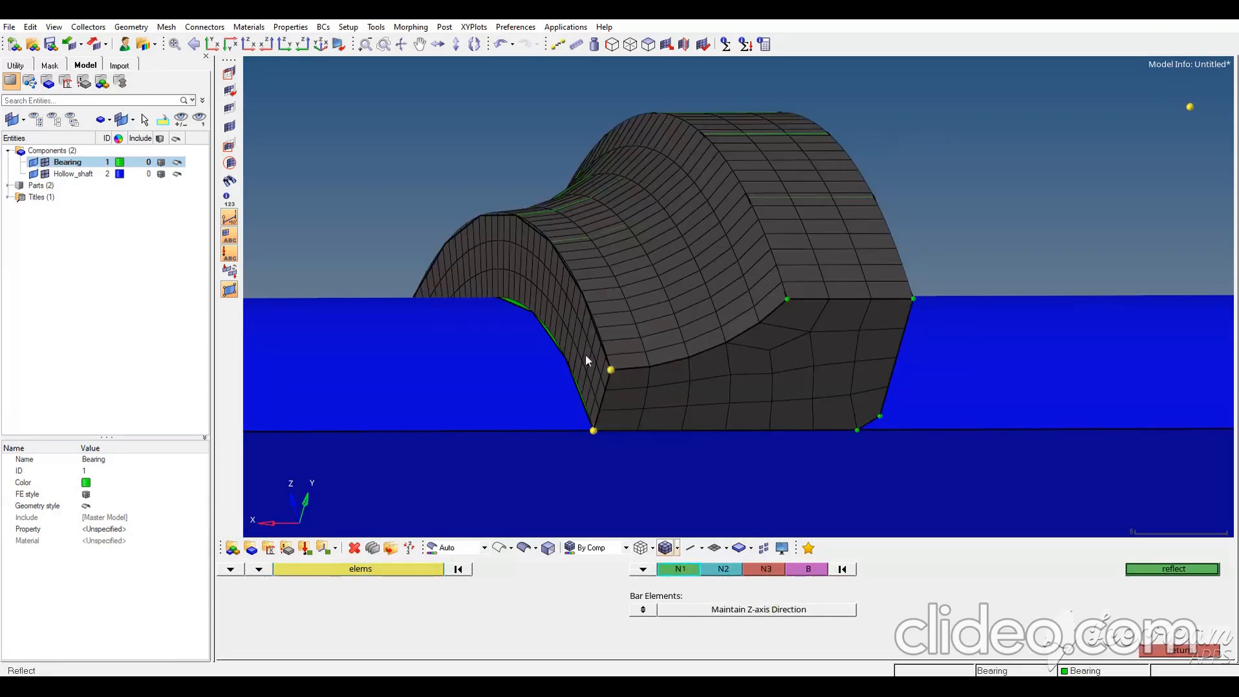
click(544, 265)
click(552, 305)
click(568, 296)
Duplicate the selected bearing elements into their original component and reflect the copy across the symmetry plane
click(410, 569)
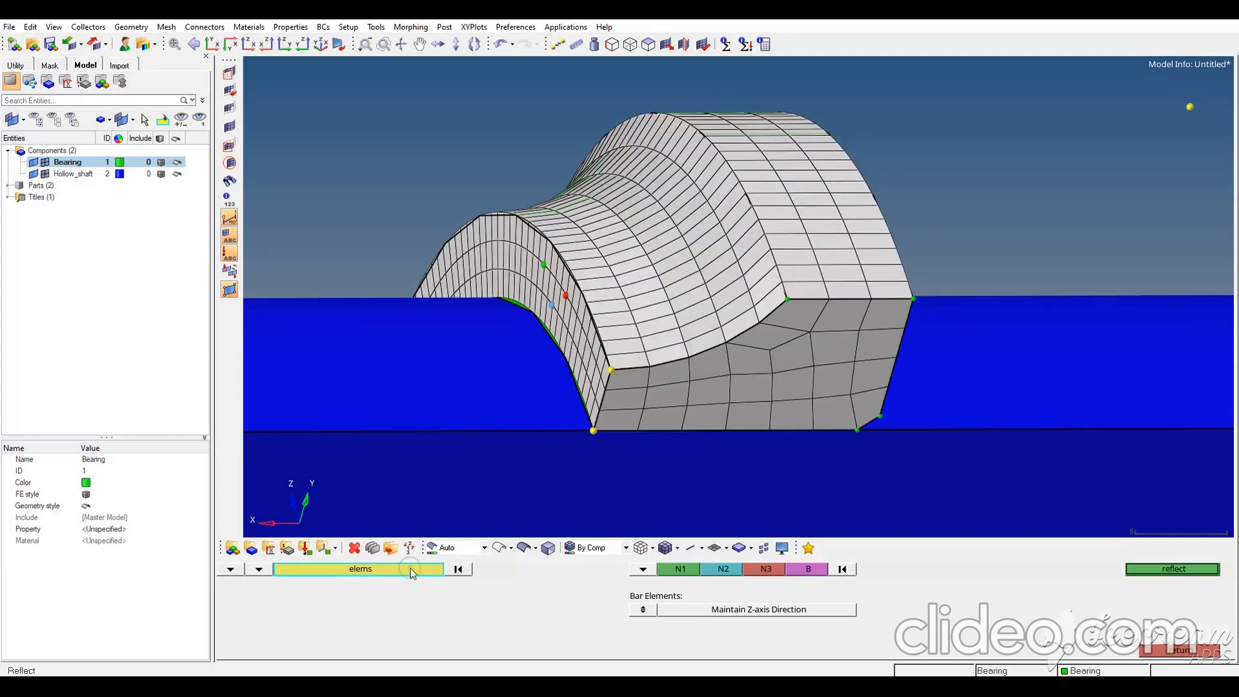
click(410, 569)
click(695, 609)
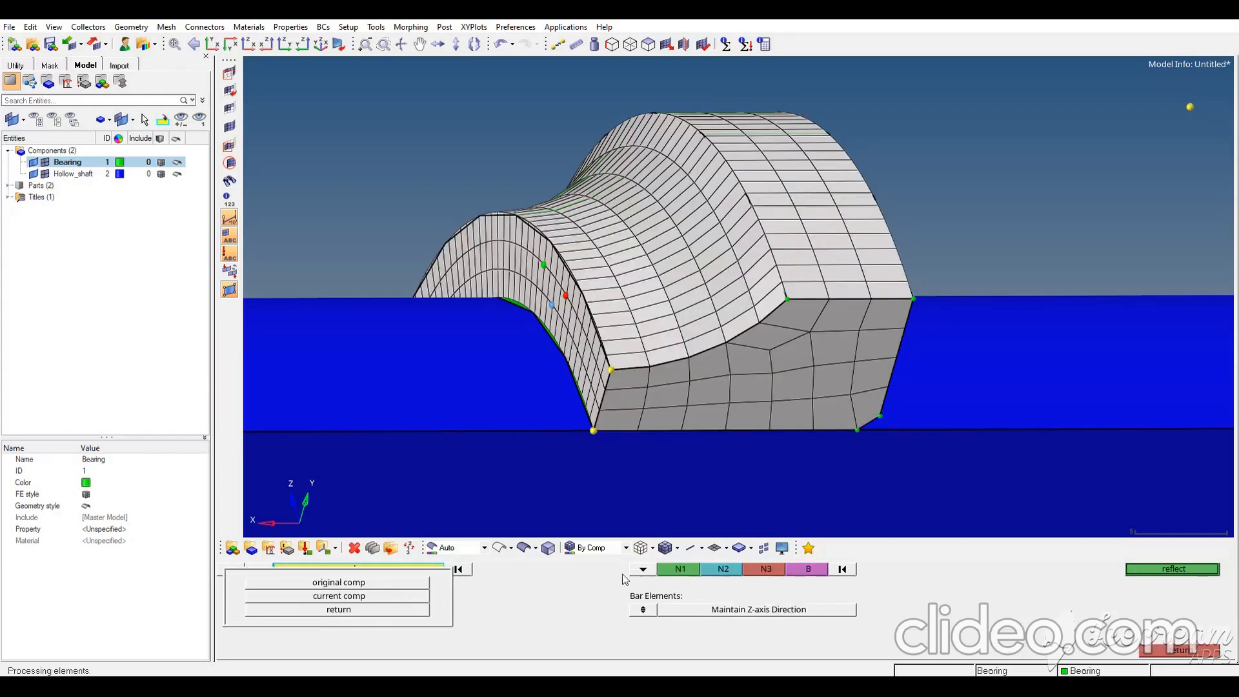
click(315, 582)
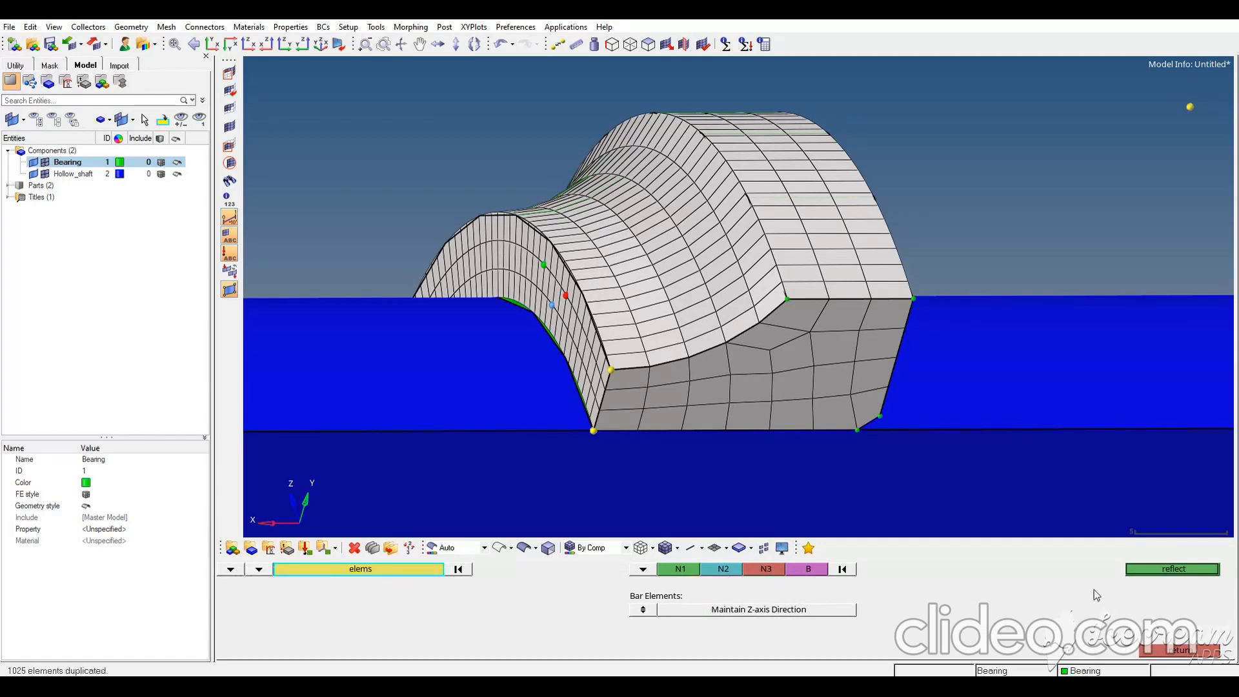
click(1169, 570)
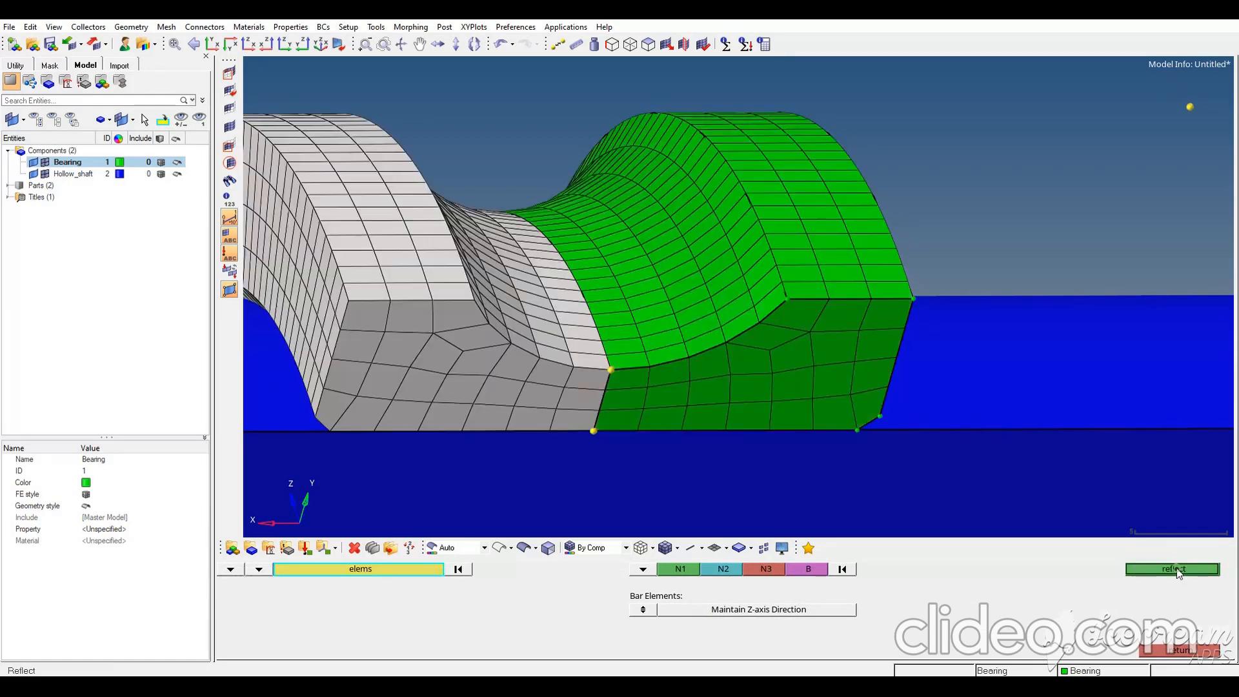
click(1189, 652)
Find the free edges of the Bearing component, then preview and equivalence the duplicate nodes where its two mirrored halves meet
ctrl+drag(760, 365, 724, 377)
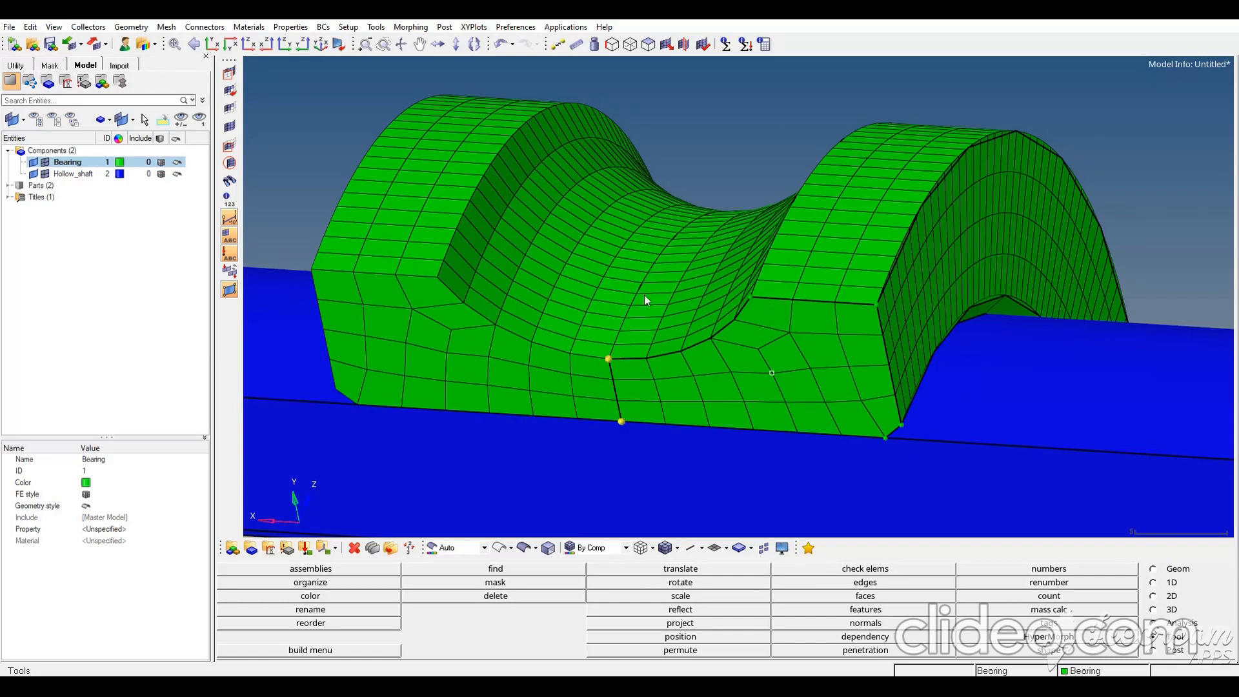
scroll(656, 258, up, 5)
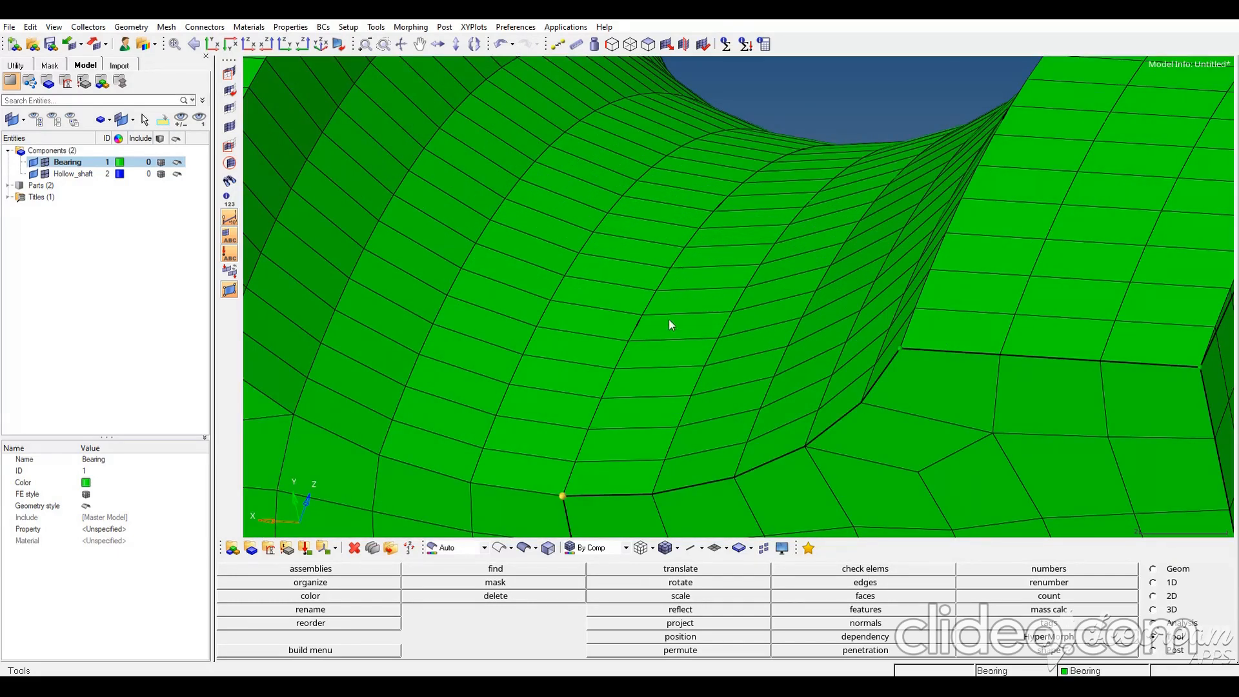
scroll(659, 328, down, 6)
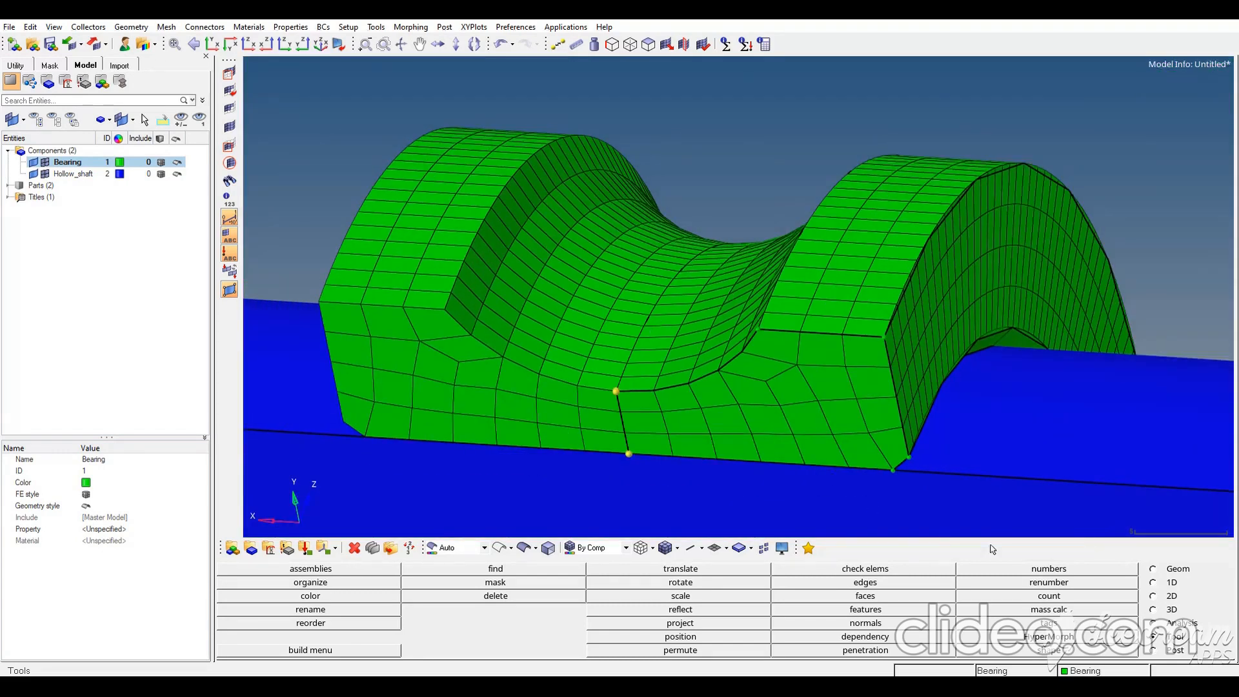
click(888, 582)
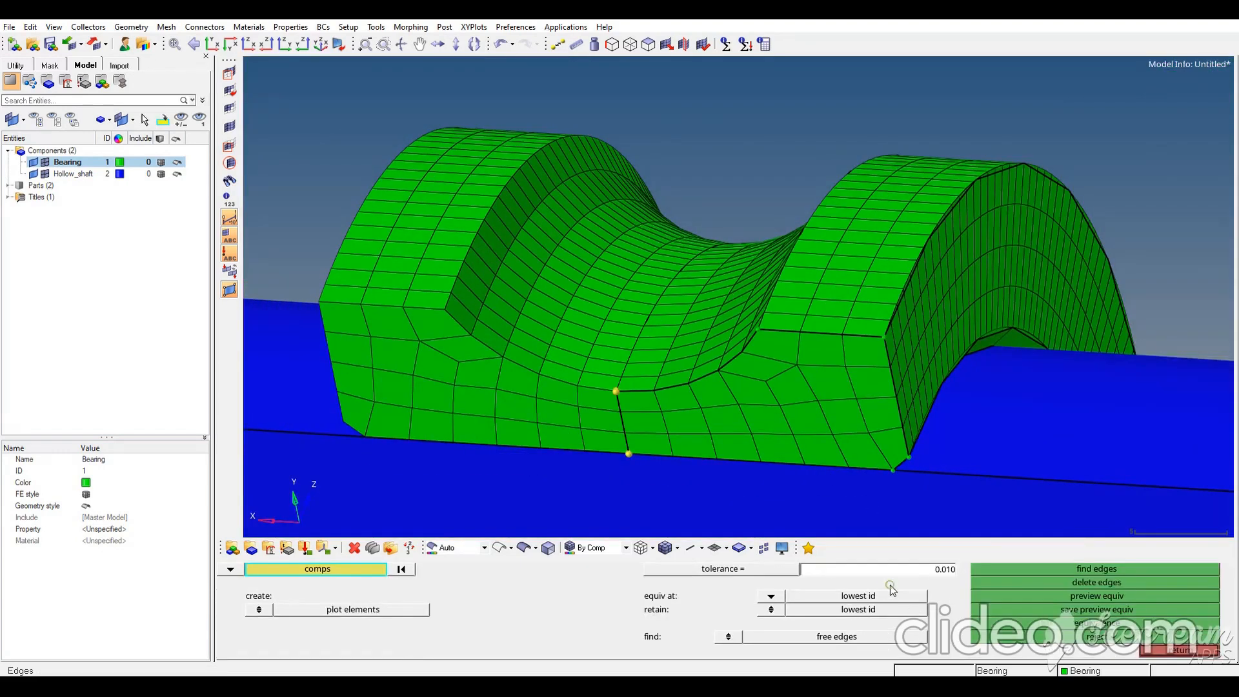
middle_click(540, 322)
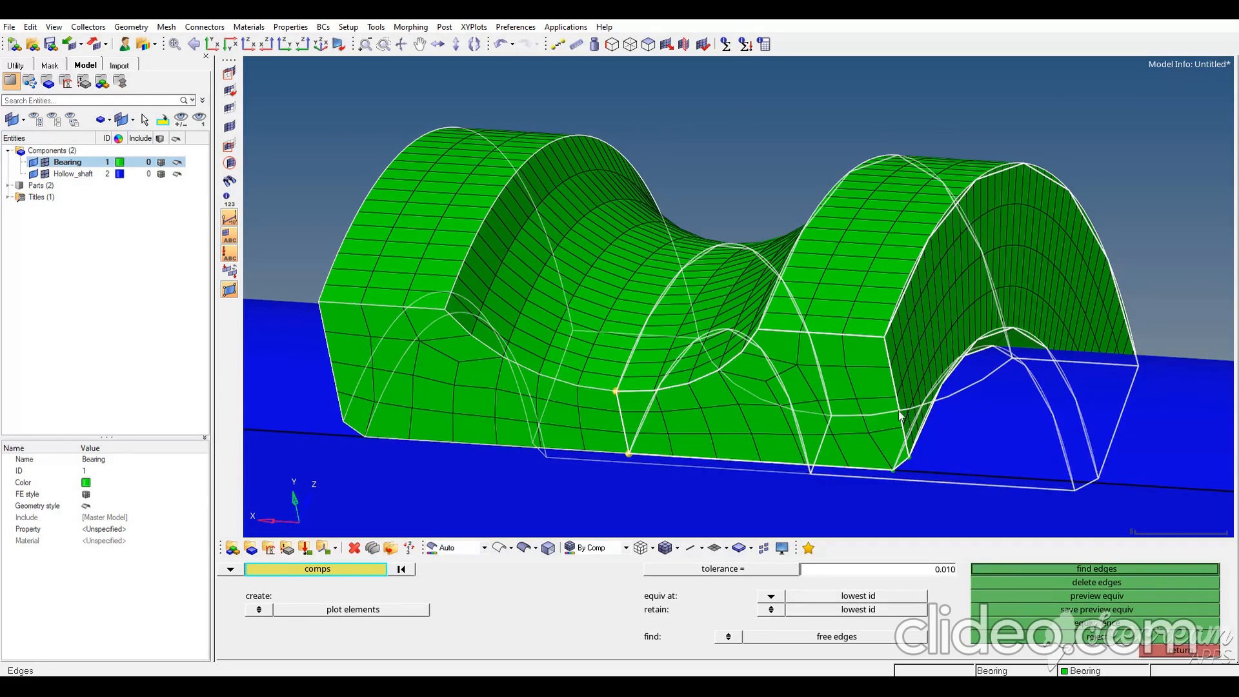
click(1049, 599)
click(1095, 625)
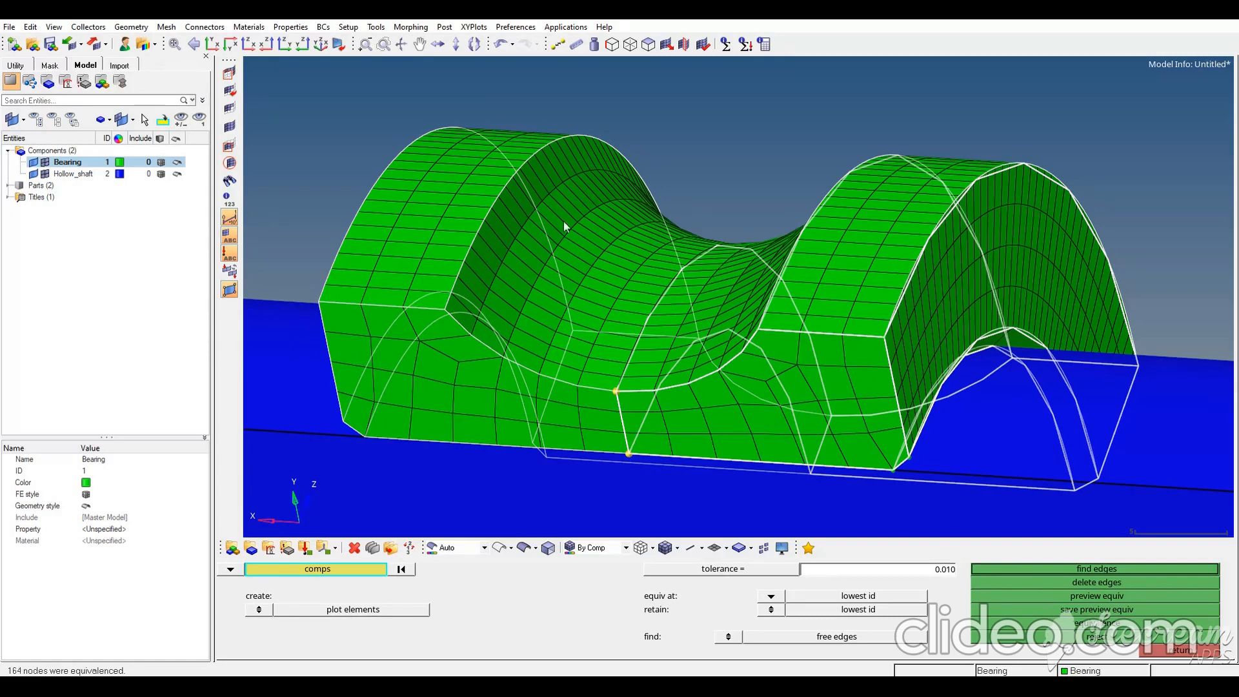
Finish the node equivalencing and make the Hollow_shaft component current for creating 3D elements
click(1163, 650)
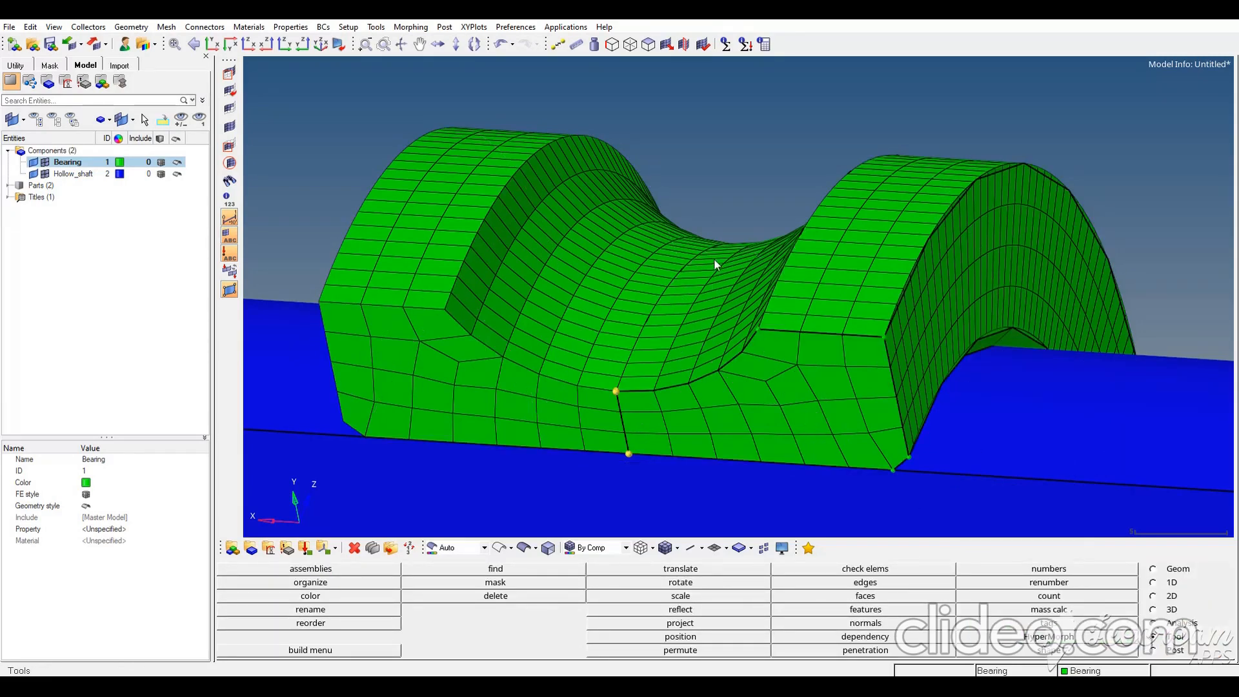
key(f)
ctrl+drag(873, 374, 853, 396)
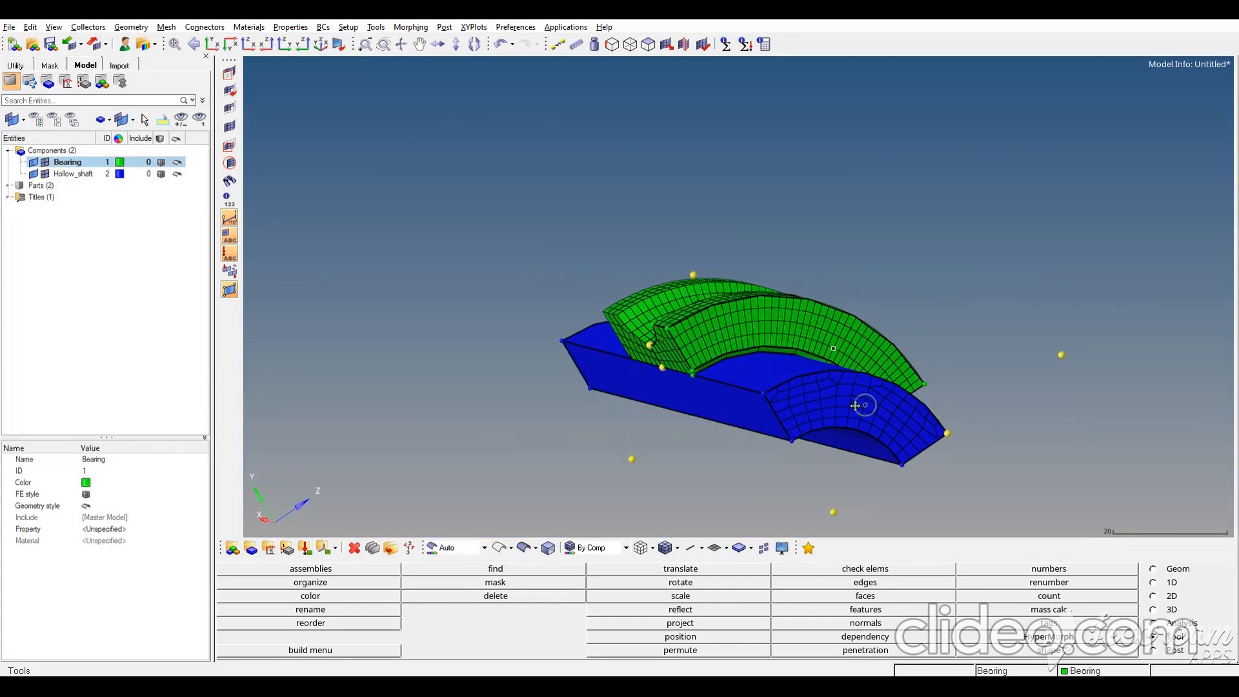
click(1173, 611)
click(76, 197)
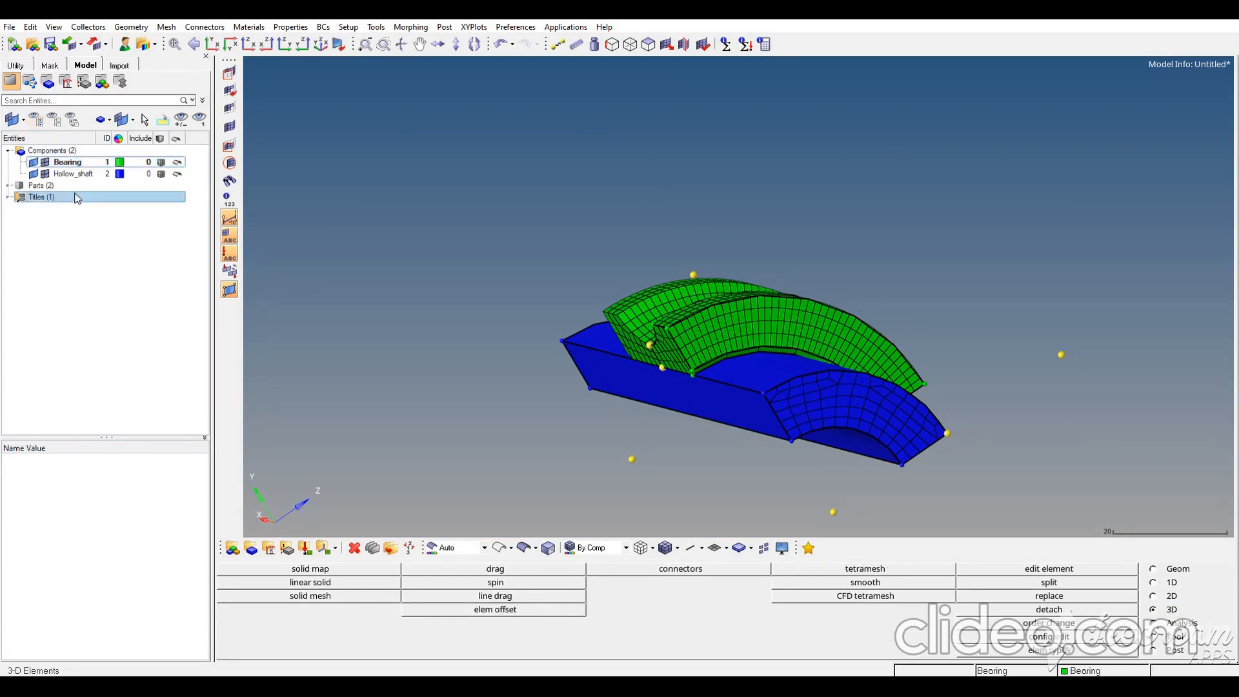
click(72, 174)
right_click(72, 173)
click(97, 201)
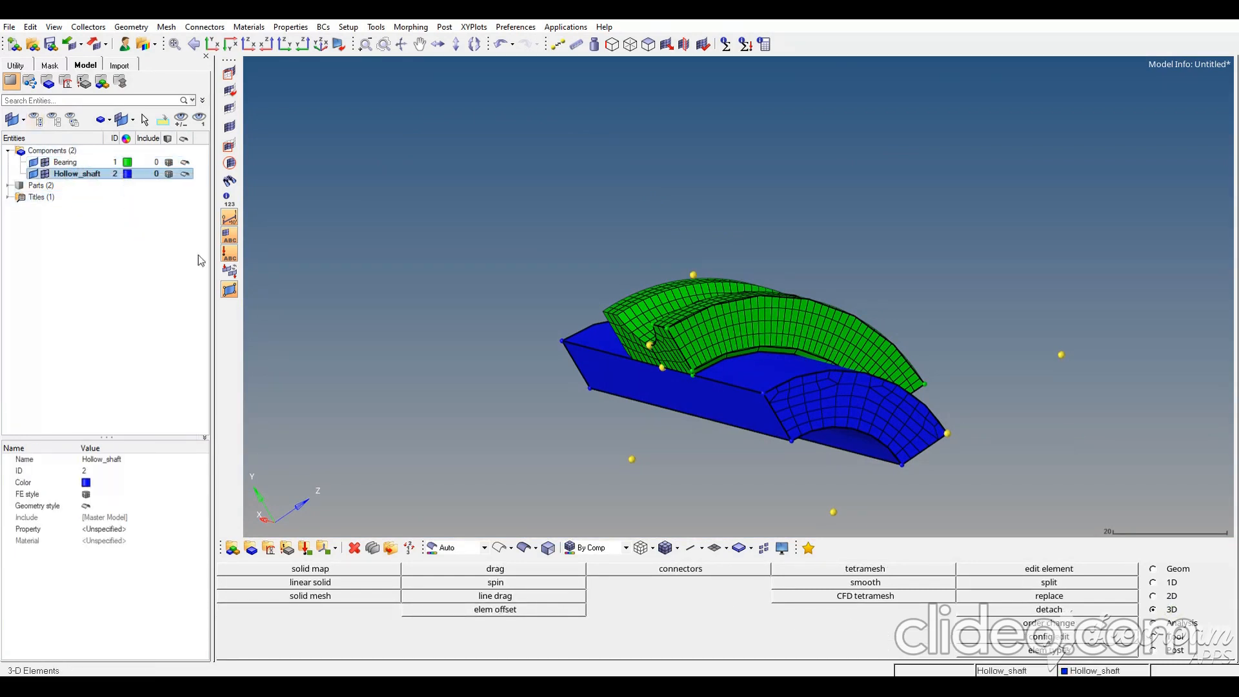
Start a drag of elements and select all the 2D elements on the hollow shaft's meshed end face
click(503, 570)
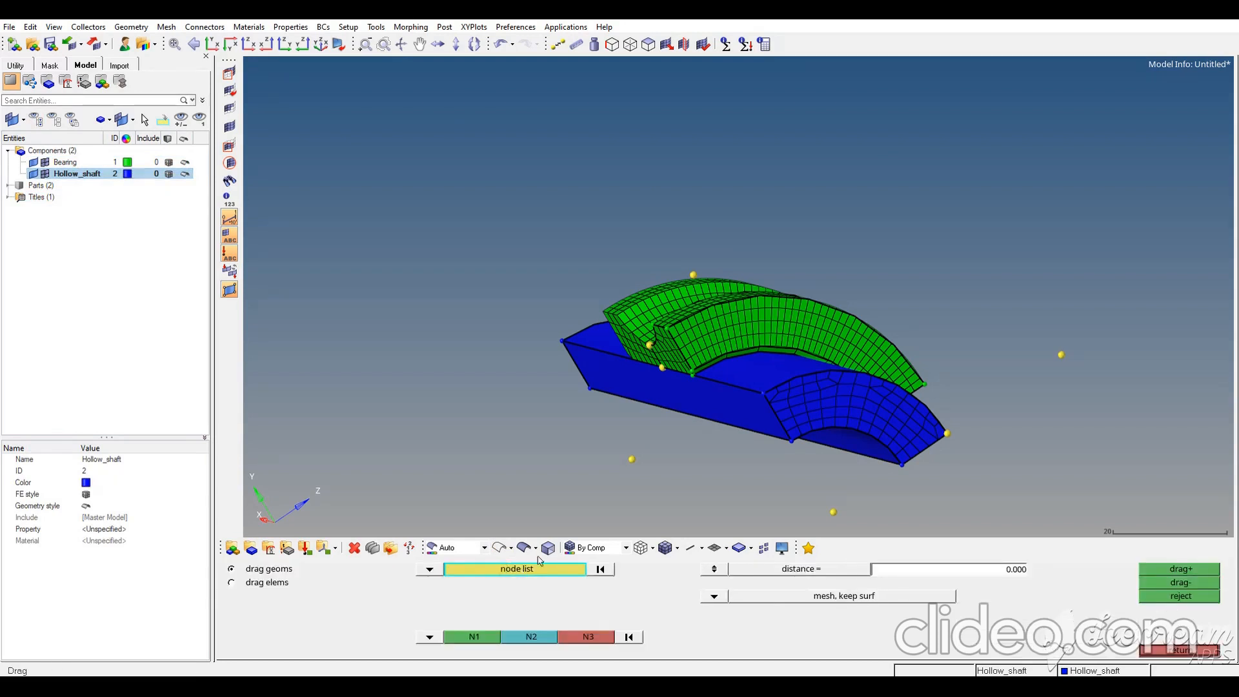
click(834, 407)
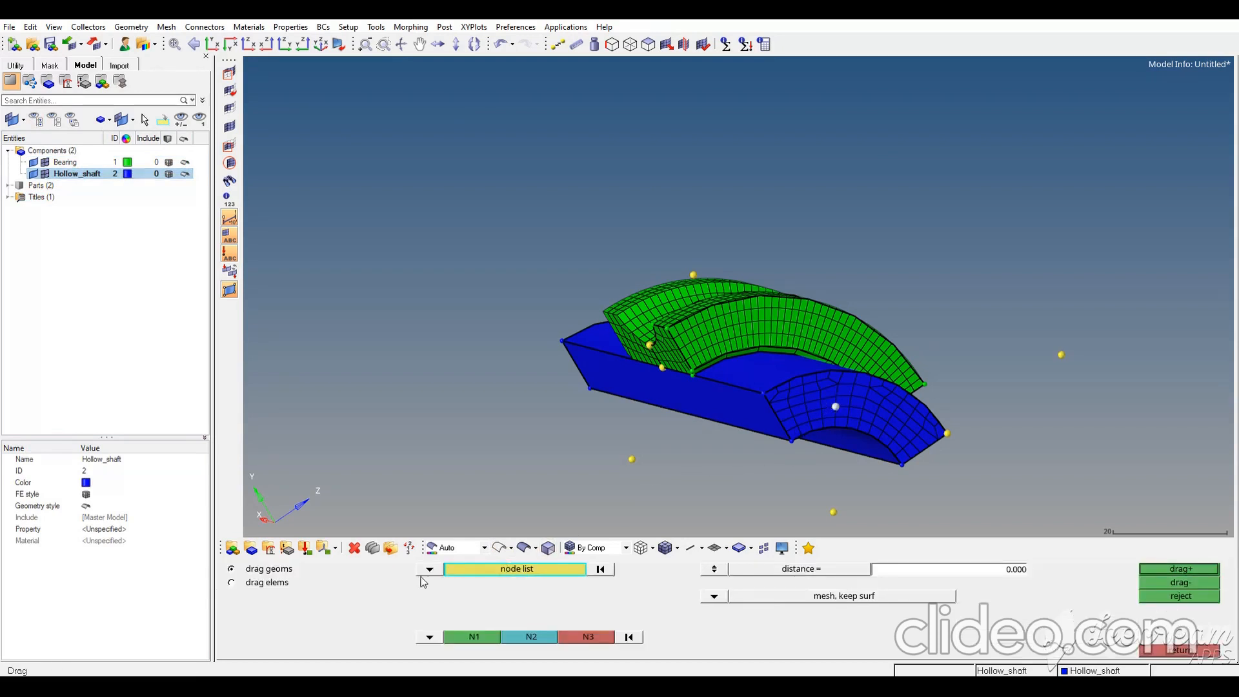
click(278, 582)
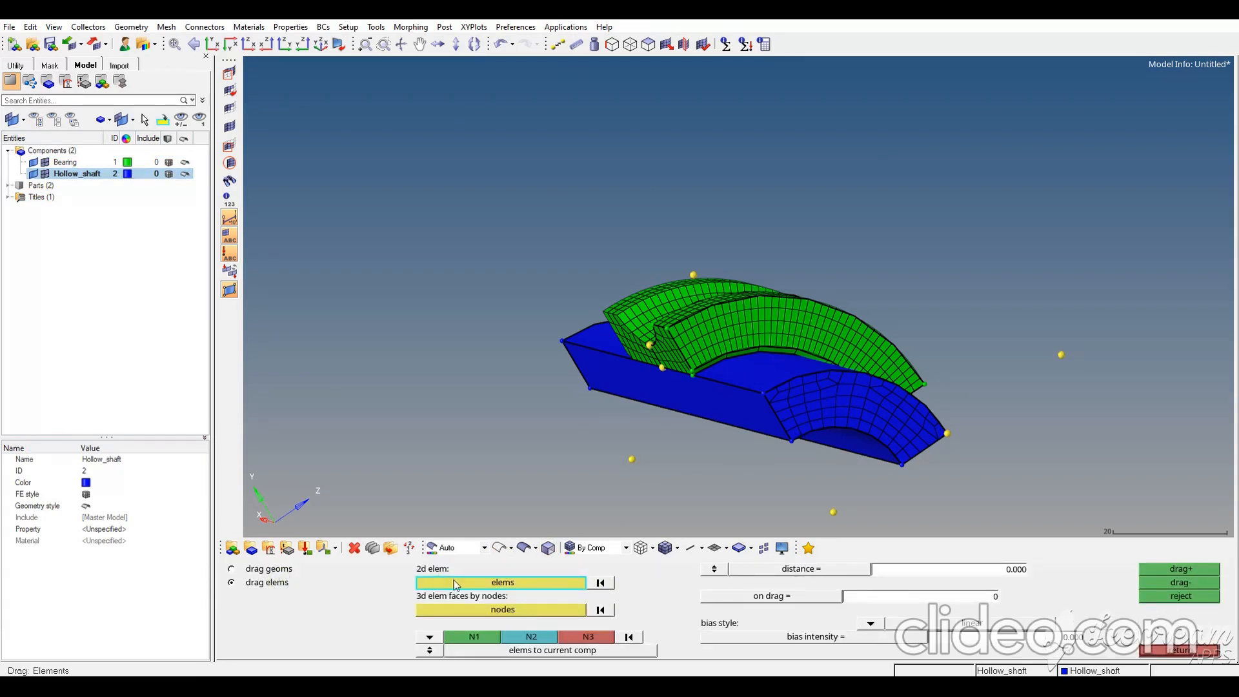
click(504, 583)
click(818, 426)
click(542, 584)
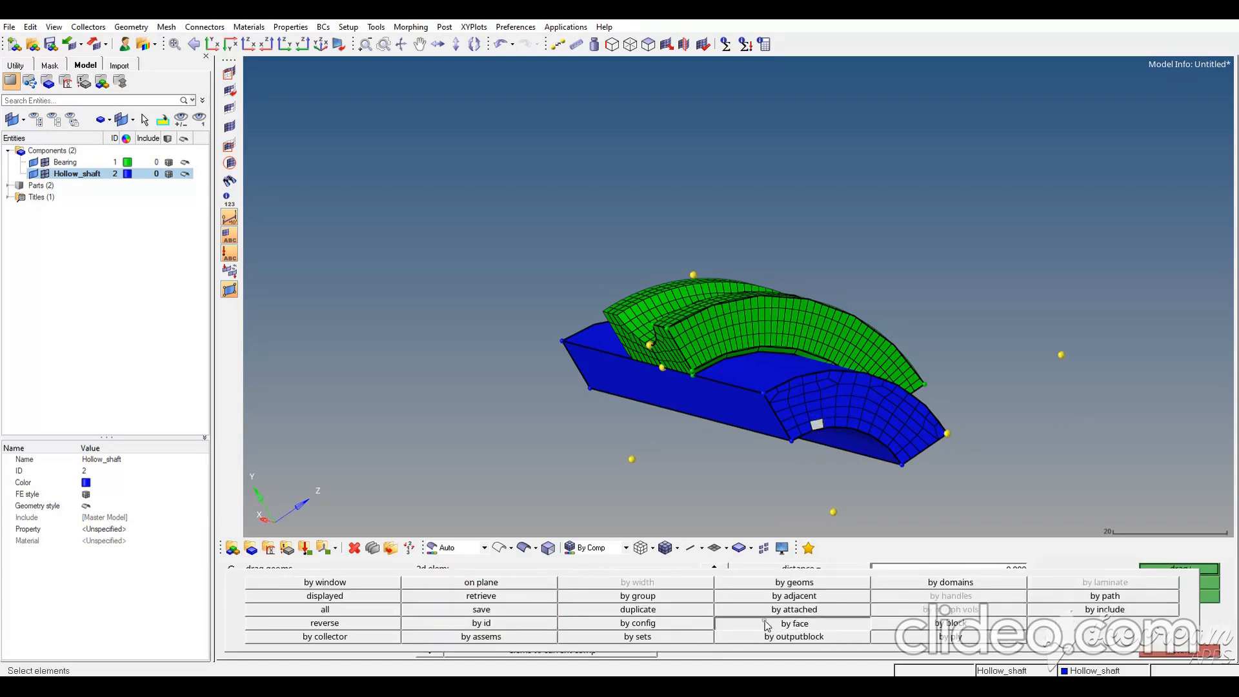
click(767, 624)
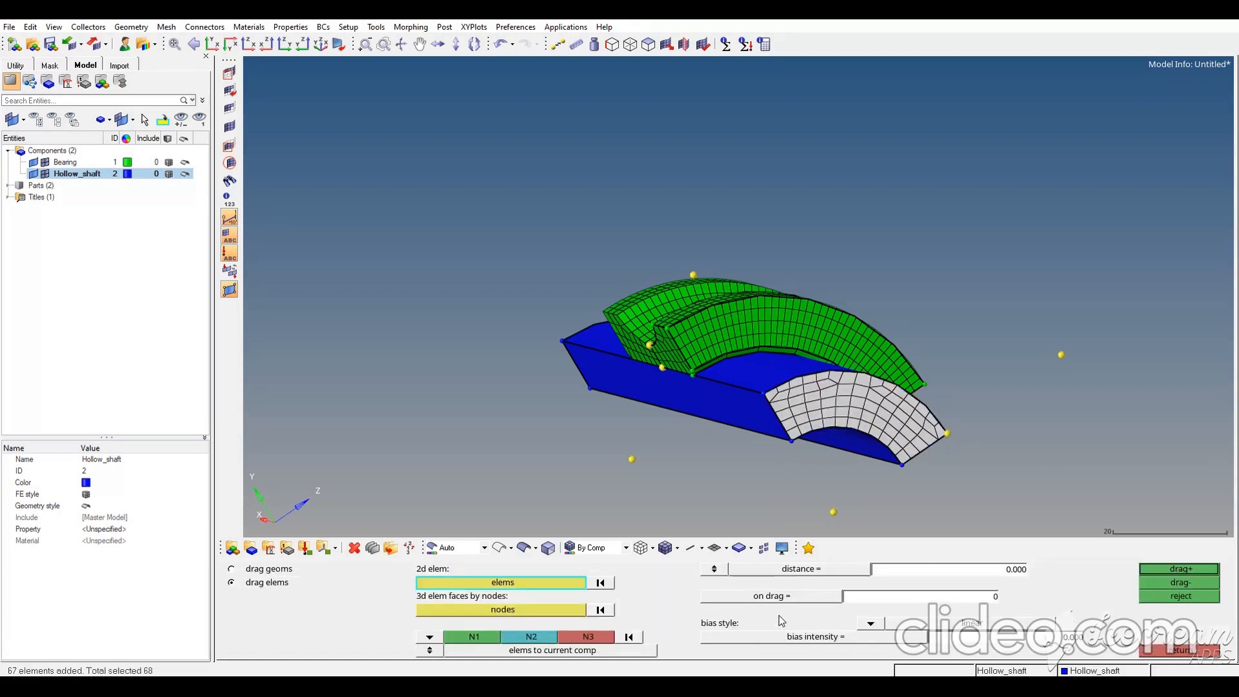
Define the drag direction with N1 and N2 at the opposite ends of the hollow shaft's outer longitudinal edge
click(474, 636)
mouse_move(912, 419)
ctrl+mouse_down()
mouse_move(890, 445)
mouse_move(930, 427)
ctrl+mouse_up()
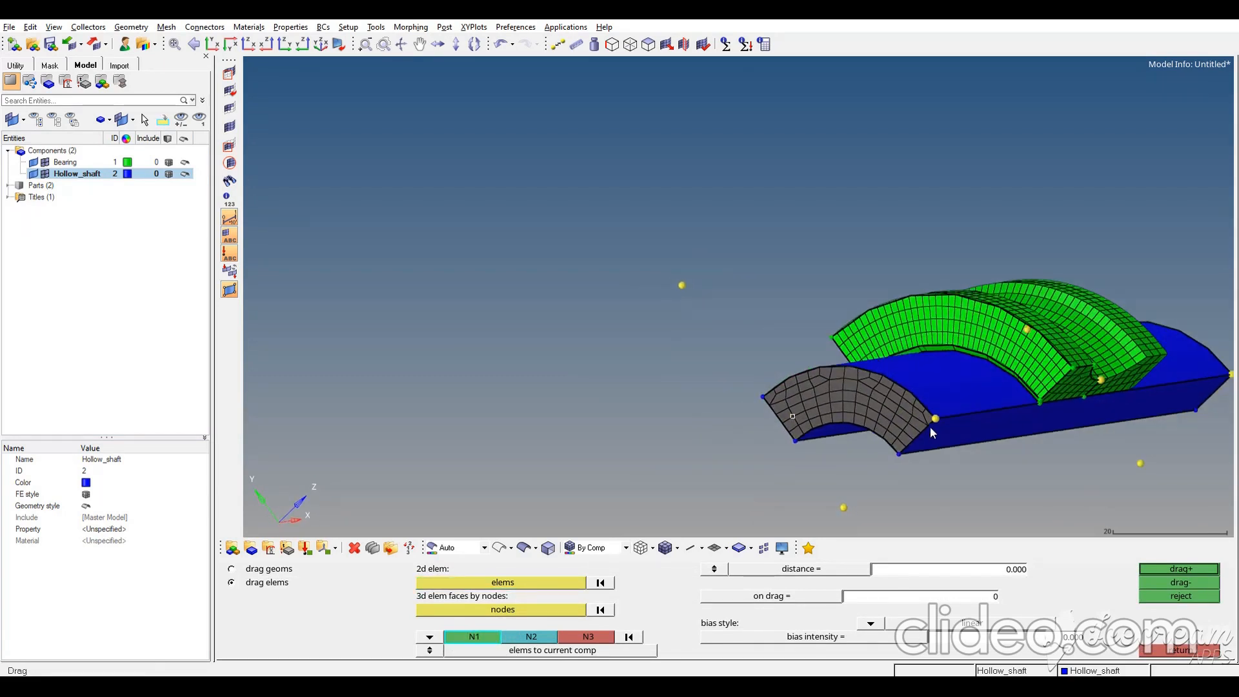
click(935, 419)
mouse_move(984, 423)
ctrl+middle_down()
mouse_move(1026, 425)
mouse_move(877, 365)
mouse_move(1211, 374)
ctrl+middle_up()
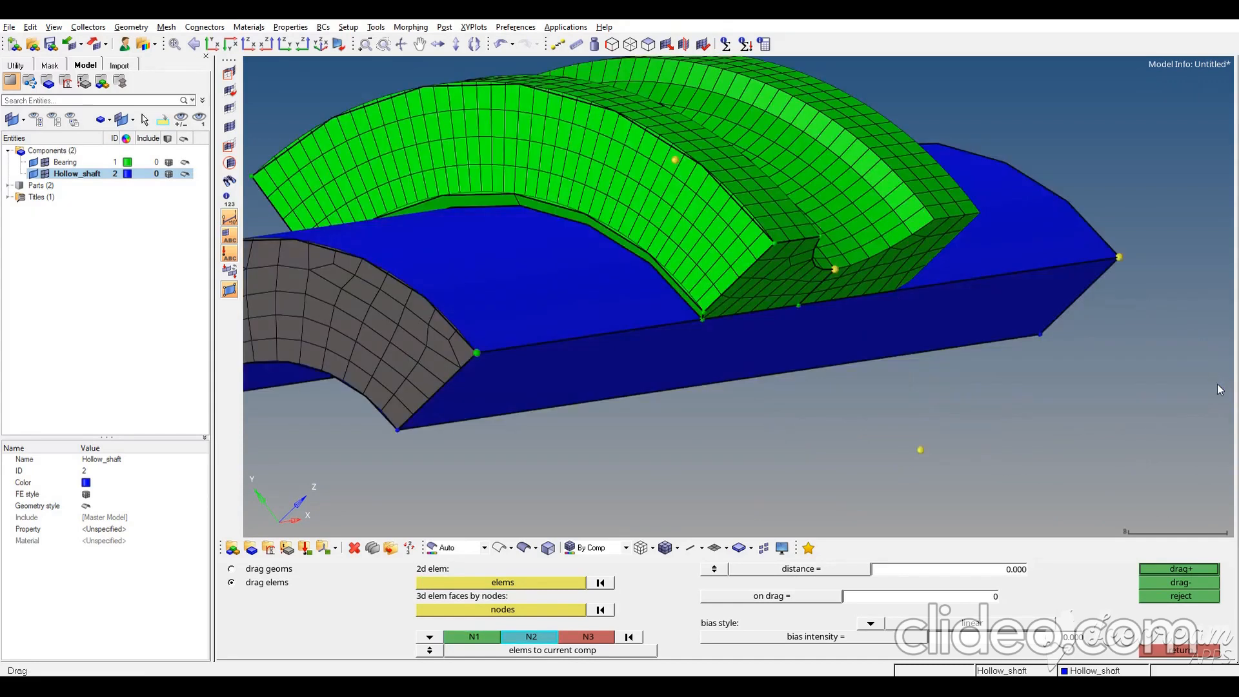
click(1120, 254)
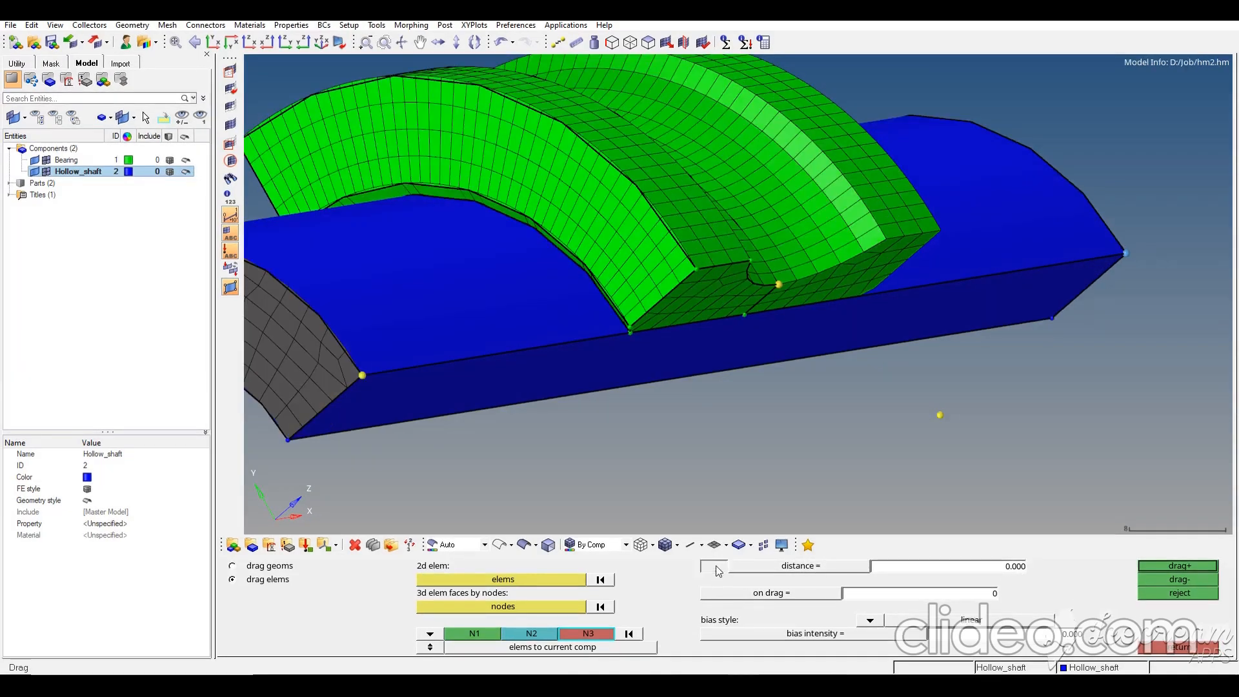
Drag the selected elements through the hollow shaft over the distance N2-N1 with 50 elements on drag
click(716, 567)
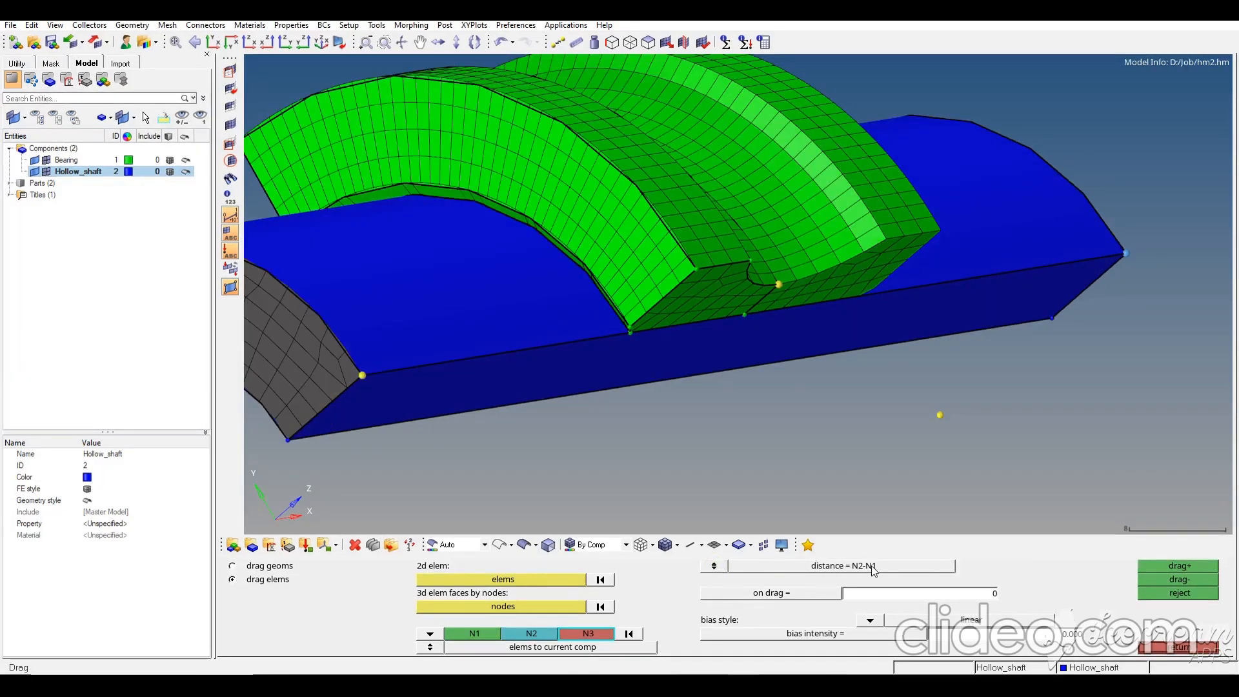
click(987, 593)
click(988, 589)
click(1081, 637)
key(BackSpace)
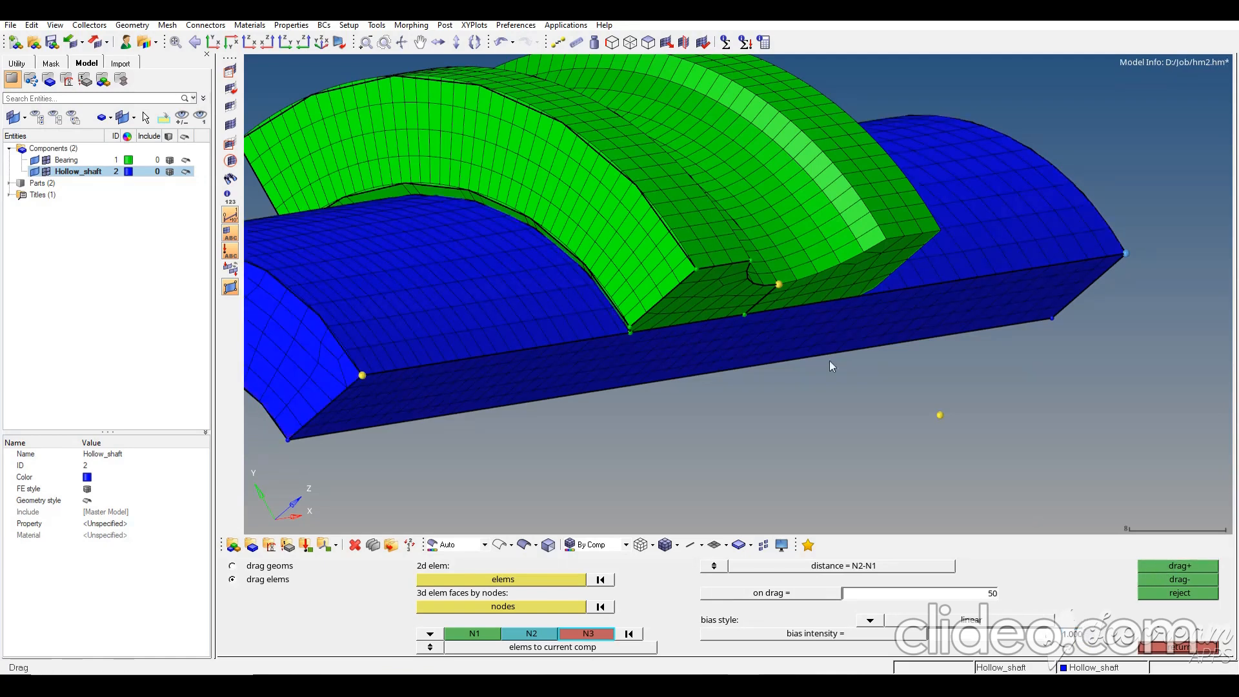
scroll(653, 282, down, 5)
mouse_move(651, 289)
ctrl+mouse_down()
mouse_move(668, 265)
mouse_move(658, 281)
mouse_move(686, 288)
ctrl+mouse_up()
click(1177, 646)
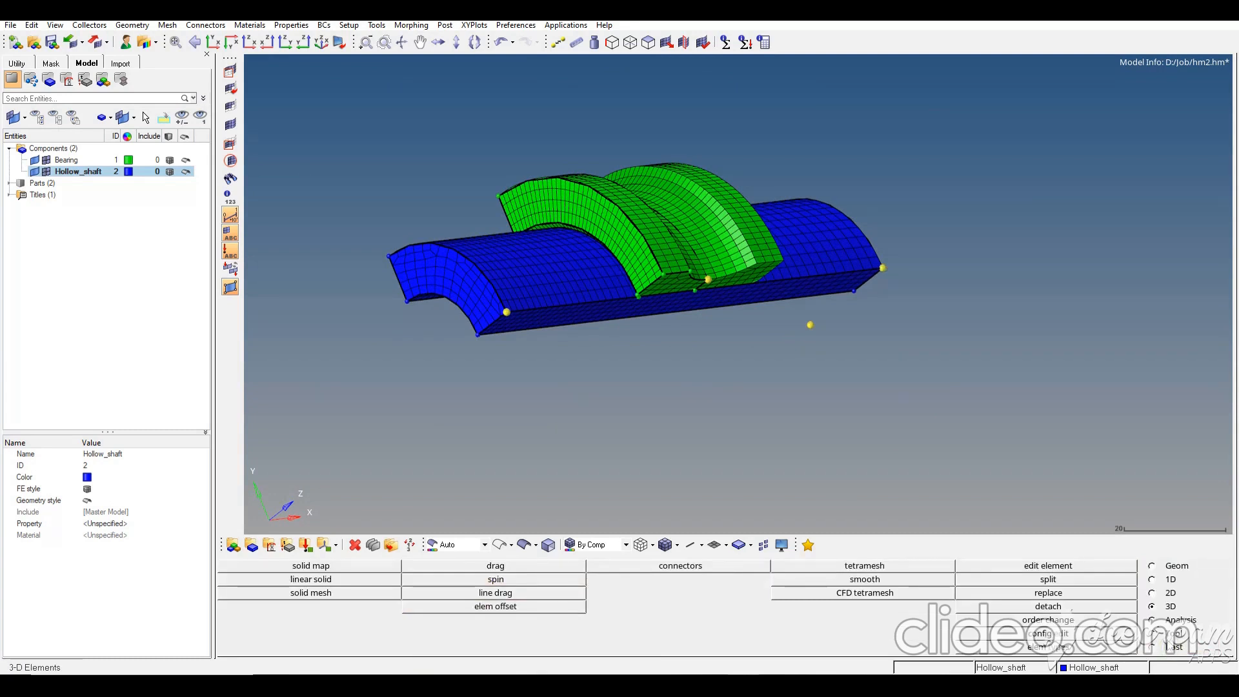
Delete the 2D elements left on the hollow shaft's end face, selecting them by face from one picked element
click(823, 348)
key(F2)
click(474, 288)
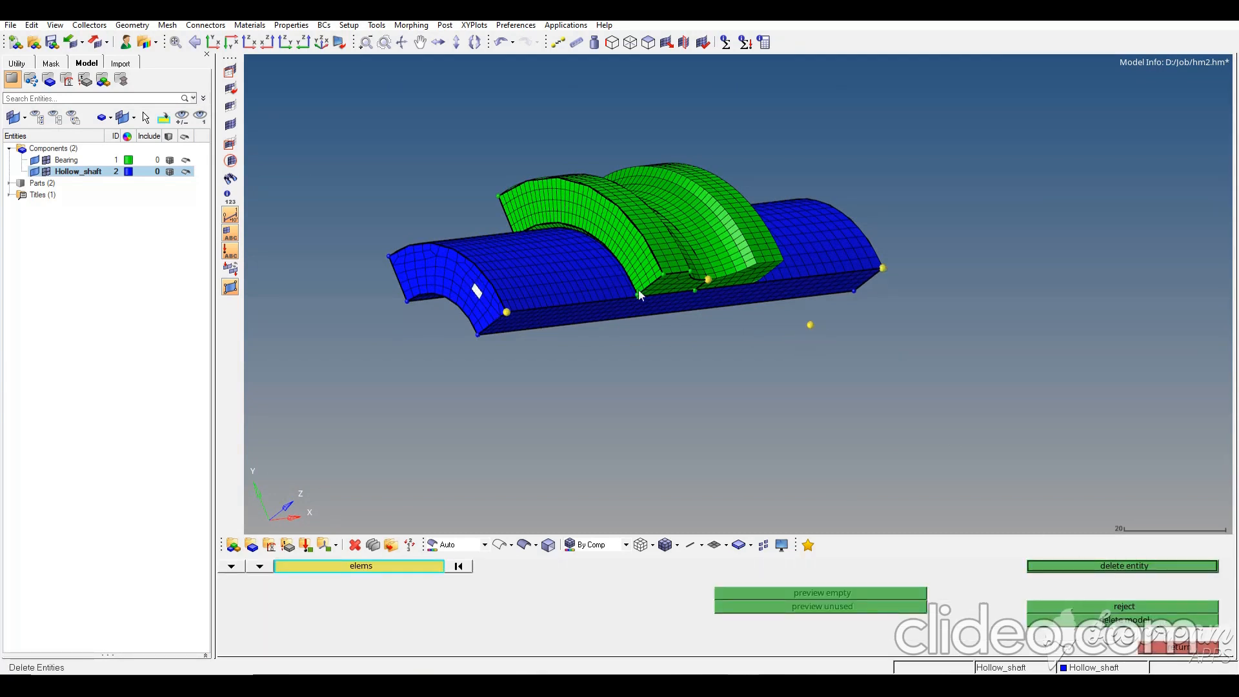
ctrl+drag(673, 286, 679, 288)
right_click(676, 289)
ctrl+drag(503, 255, 516, 305)
click(519, 303)
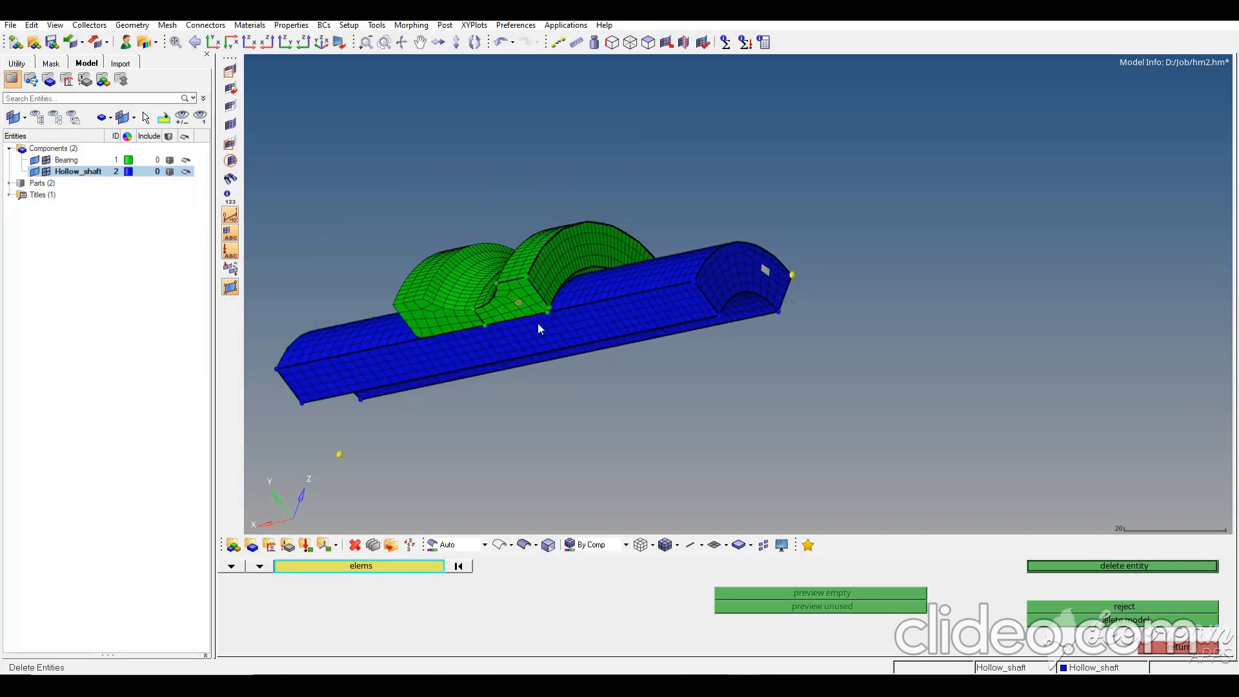
ctrl+drag(761, 280, 532, 474)
click(434, 567)
click(766, 622)
click(1095, 568)
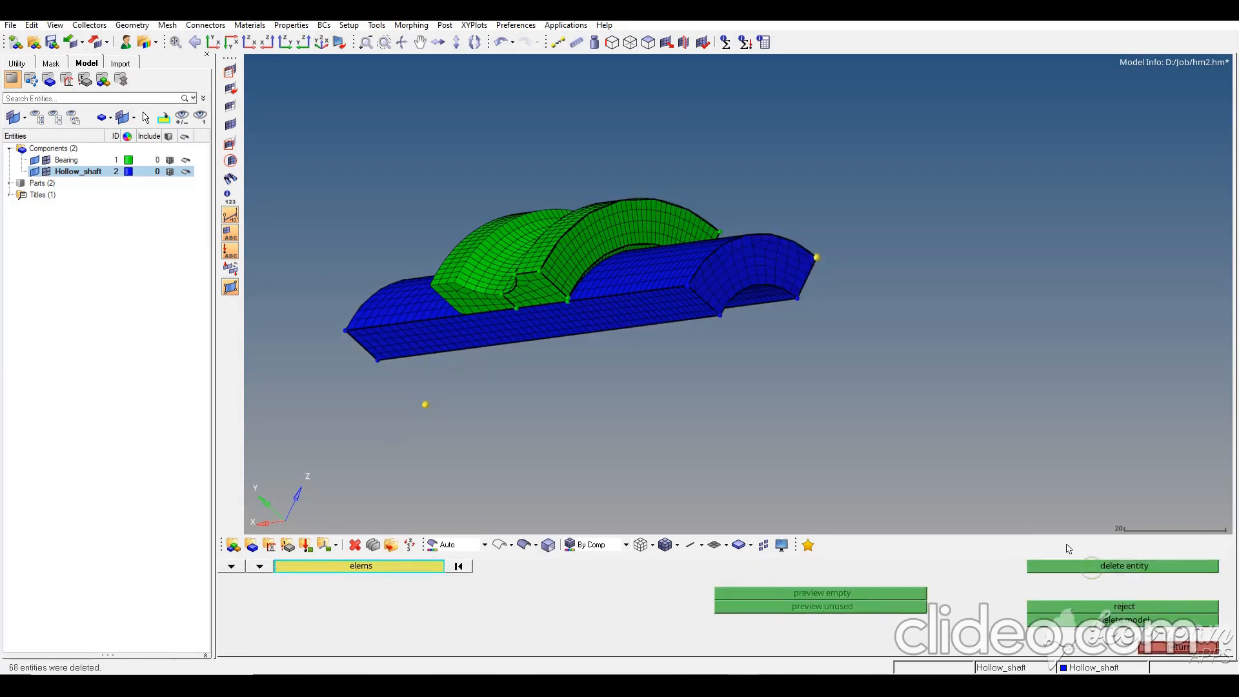
Check the bearing's flat cut face for leftover 2D elements by picking elements there, without deleting any
scroll(509, 308, up, 3)
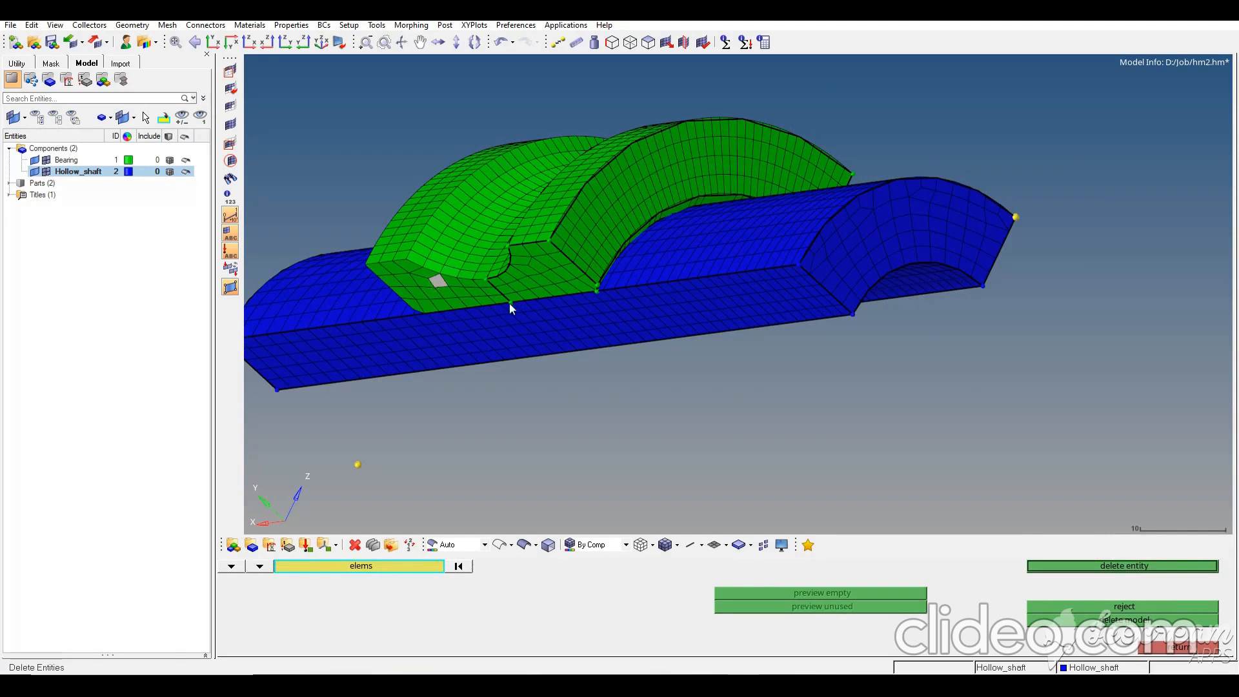
click(545, 262)
click(543, 280)
mouse_move(857, 253)
ctrl+mouse_down()
mouse_move(854, 230)
mouse_move(744, 250)
ctrl+mouse_up()
click(1178, 647)
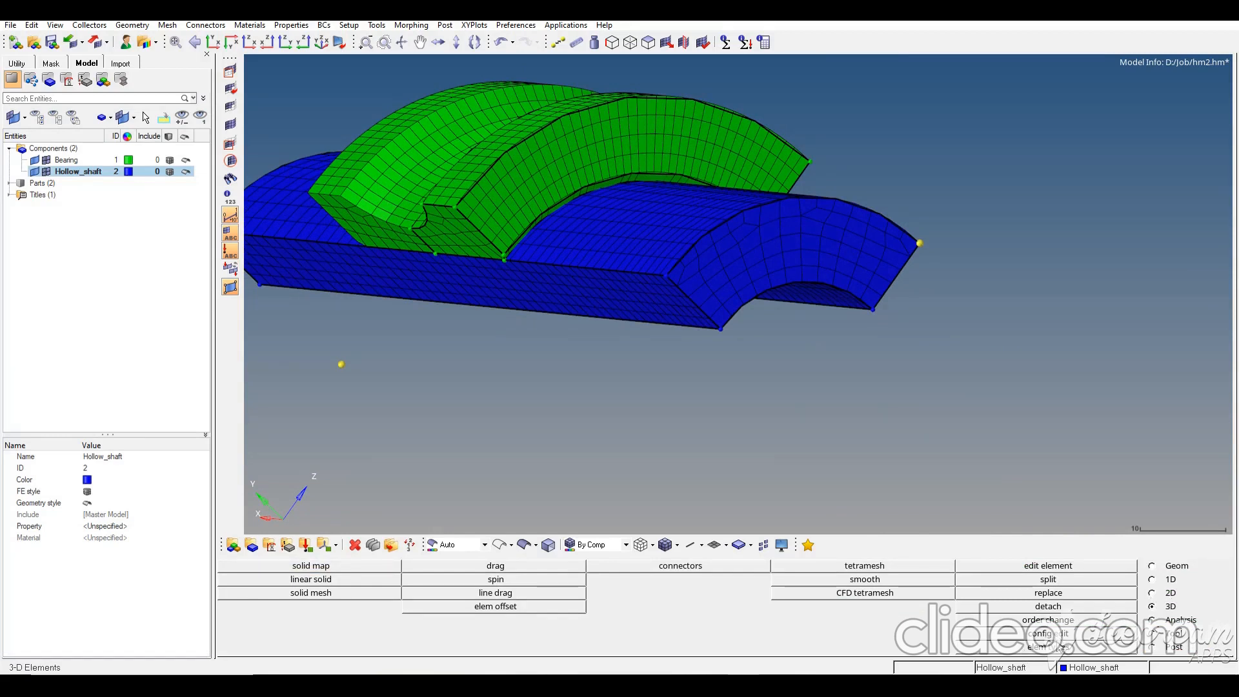
Review the element types of one picked bearing element and one picked hollow shaft element
click(1059, 647)
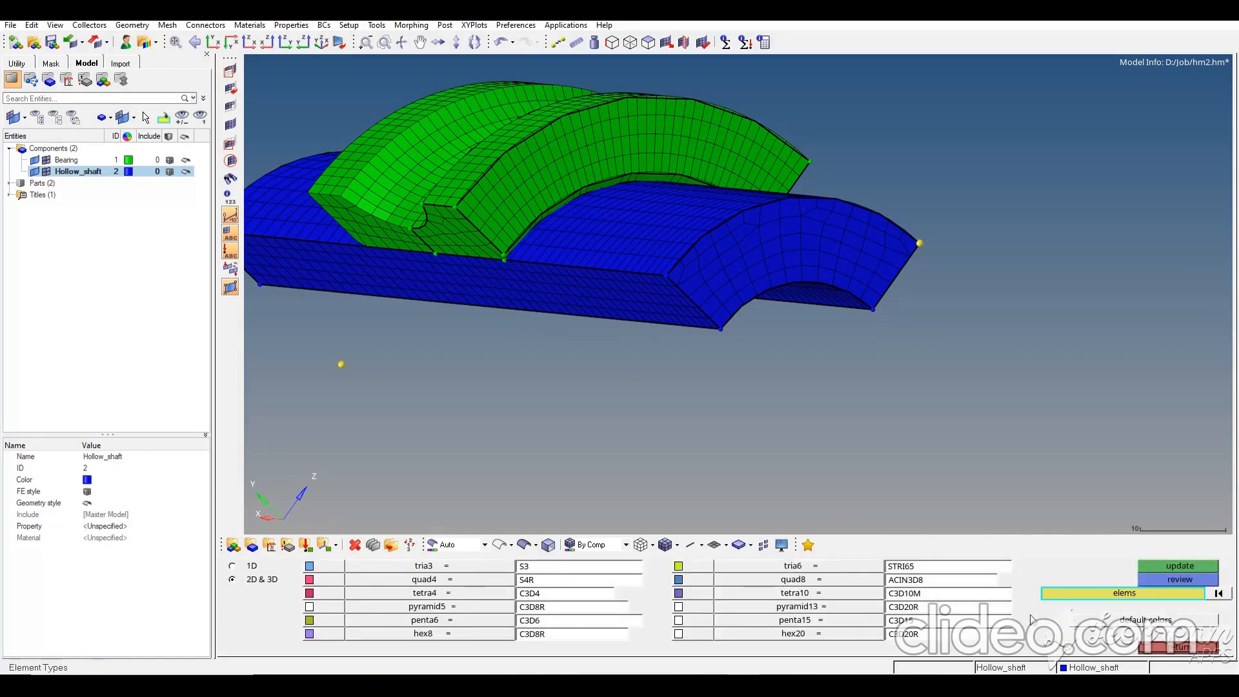
click(631, 232)
click(1150, 579)
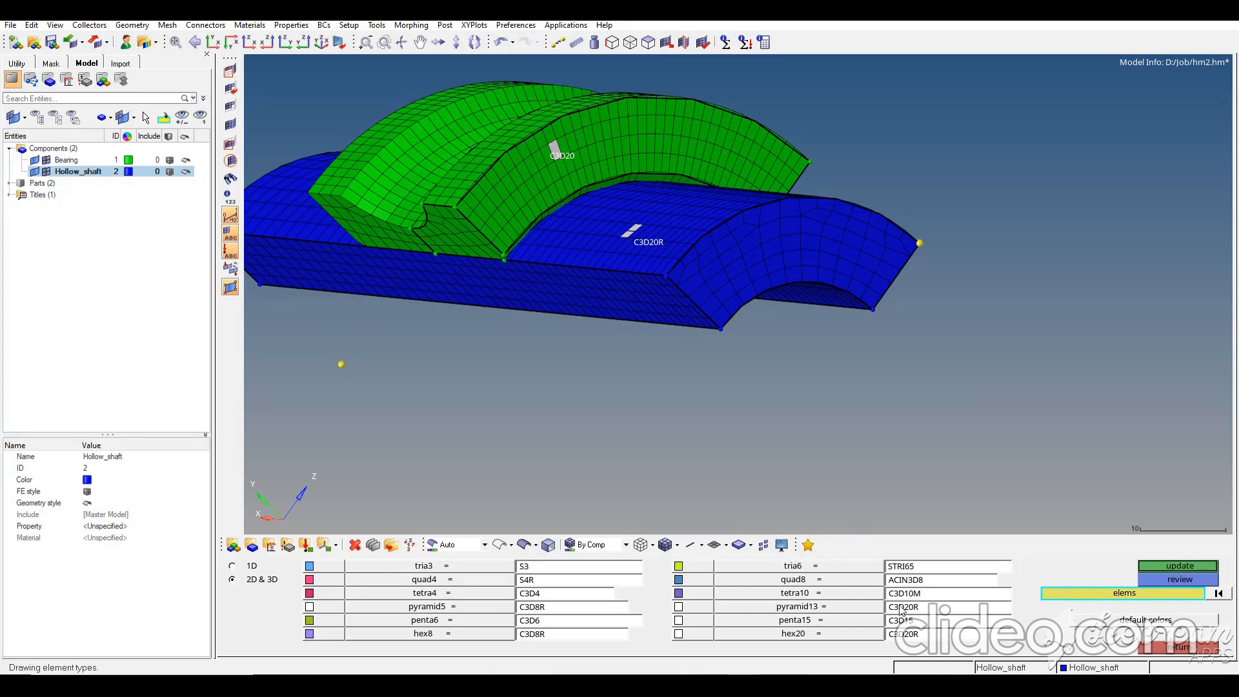
Set the hex20 element type to C3D20, update all bearing and hollow shaft elements, and review their types
click(863, 635)
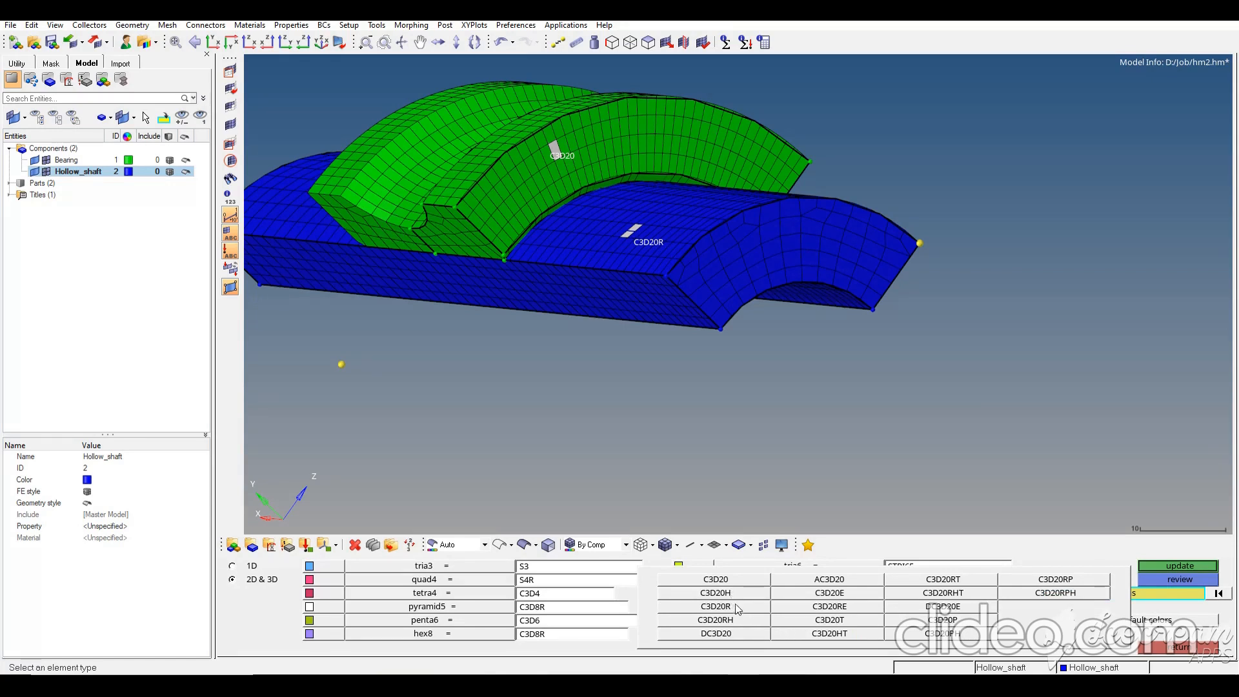
click(737, 579)
ctrl+scroll(625, 346, down, 3)
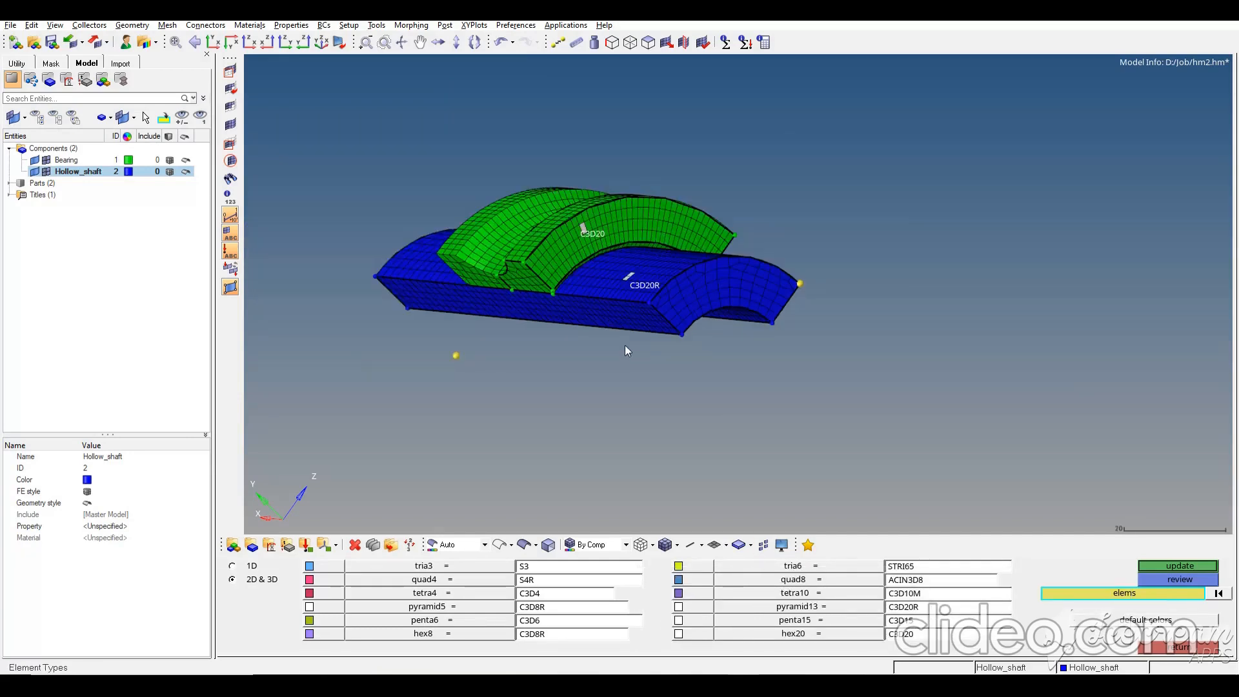
key(f)
shift+drag(416, 150, 1176, 524)
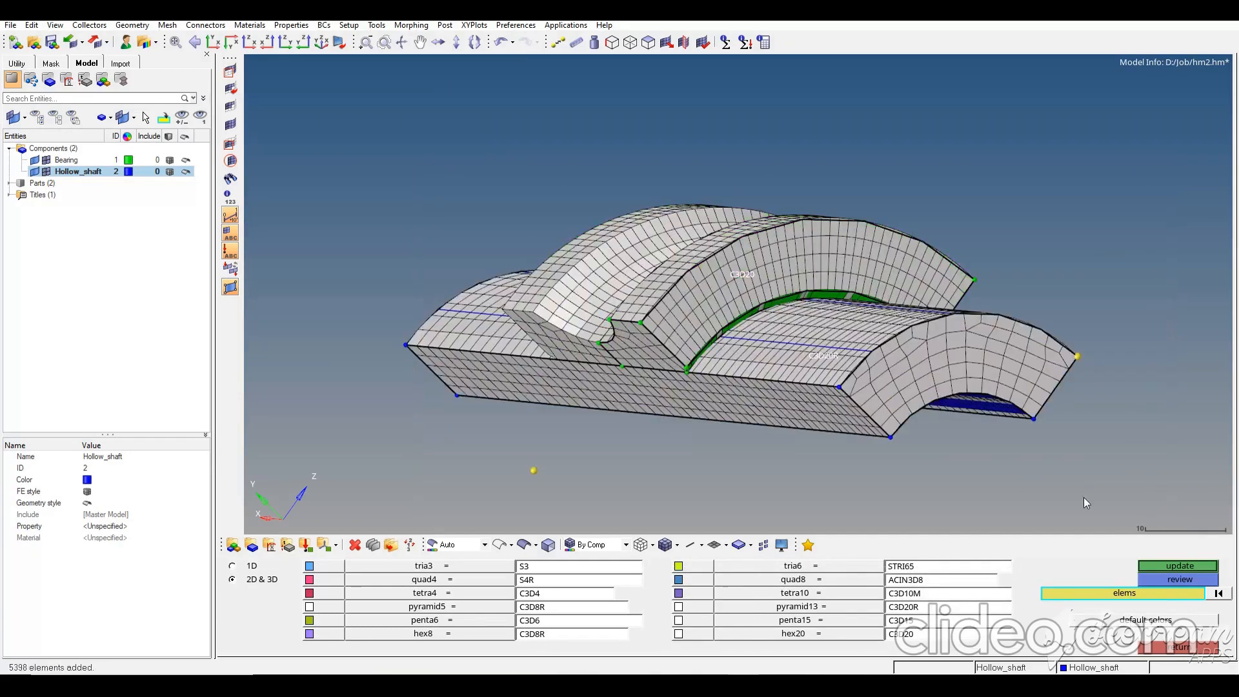
shift+drag(356, 142, 1138, 500)
click(1181, 578)
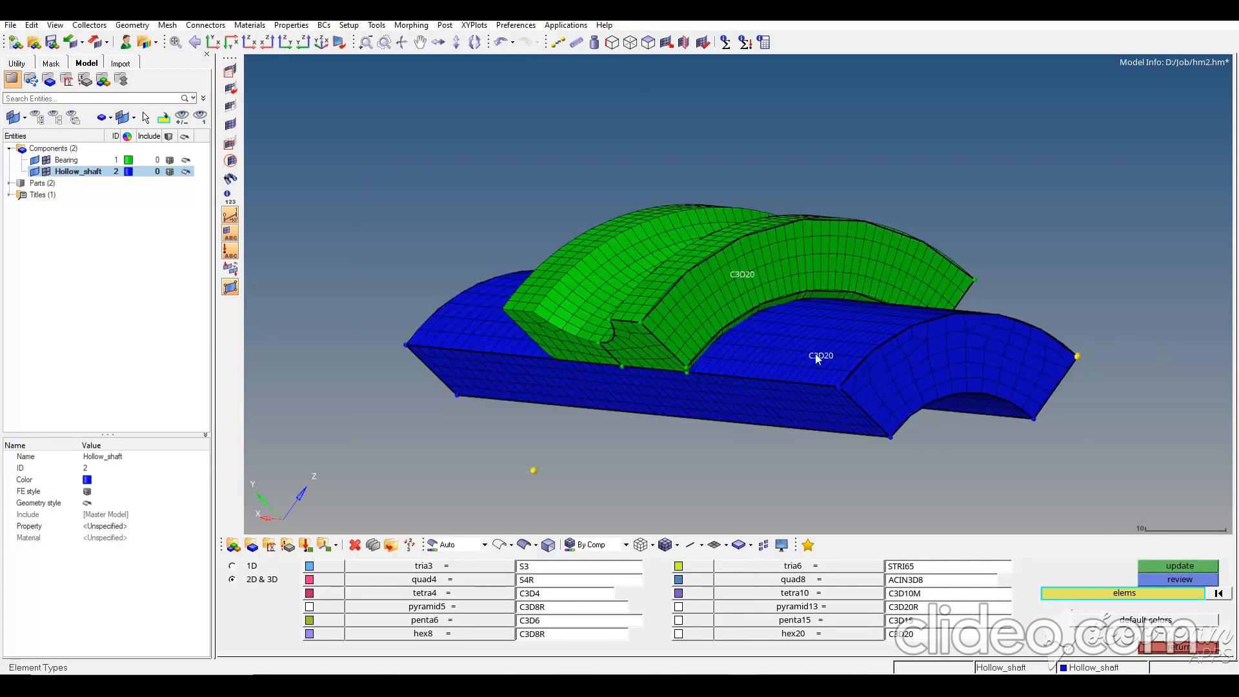
click(1180, 648)
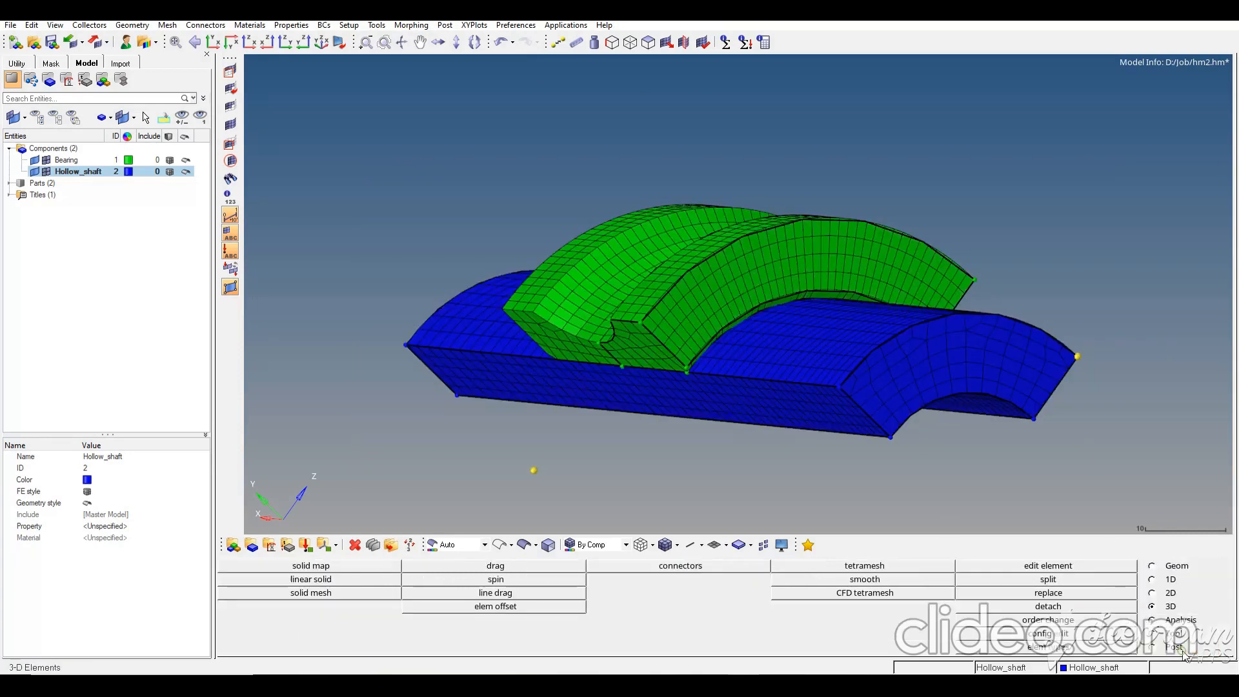
click(1072, 621)
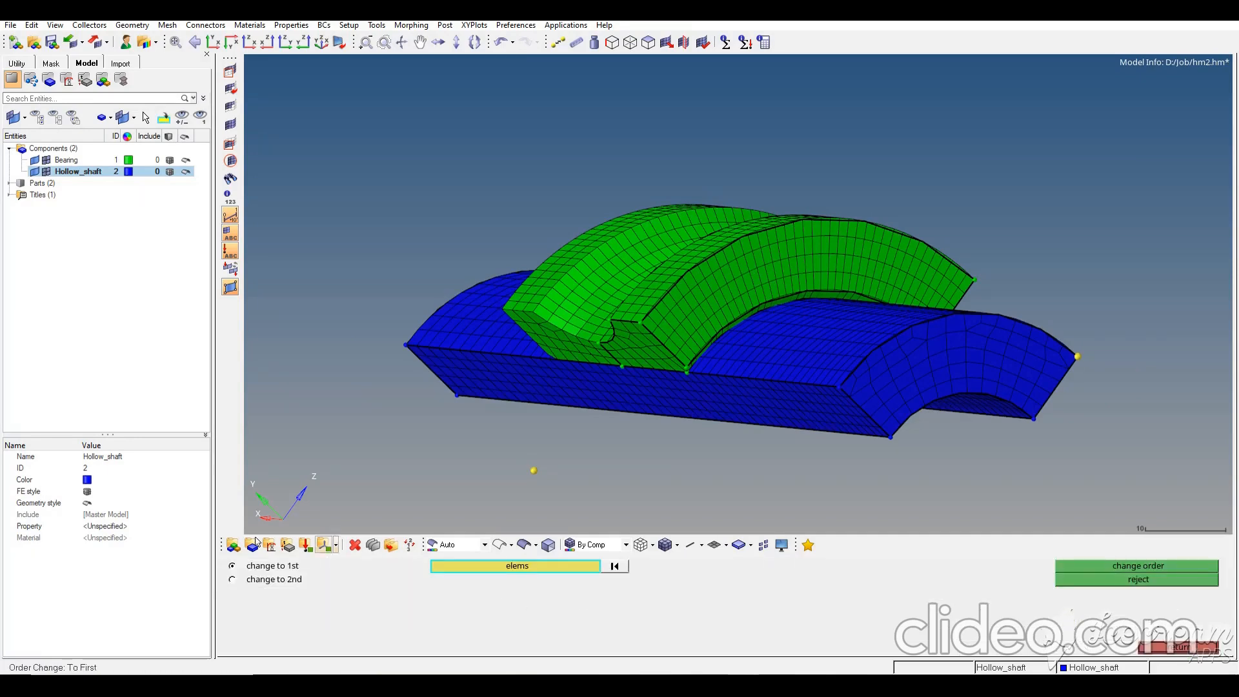
mouse_move(784, 286)
ctrl+mouse_down()
mouse_move(803, 290)
mouse_move(803, 311)
ctrl+mouse_up()
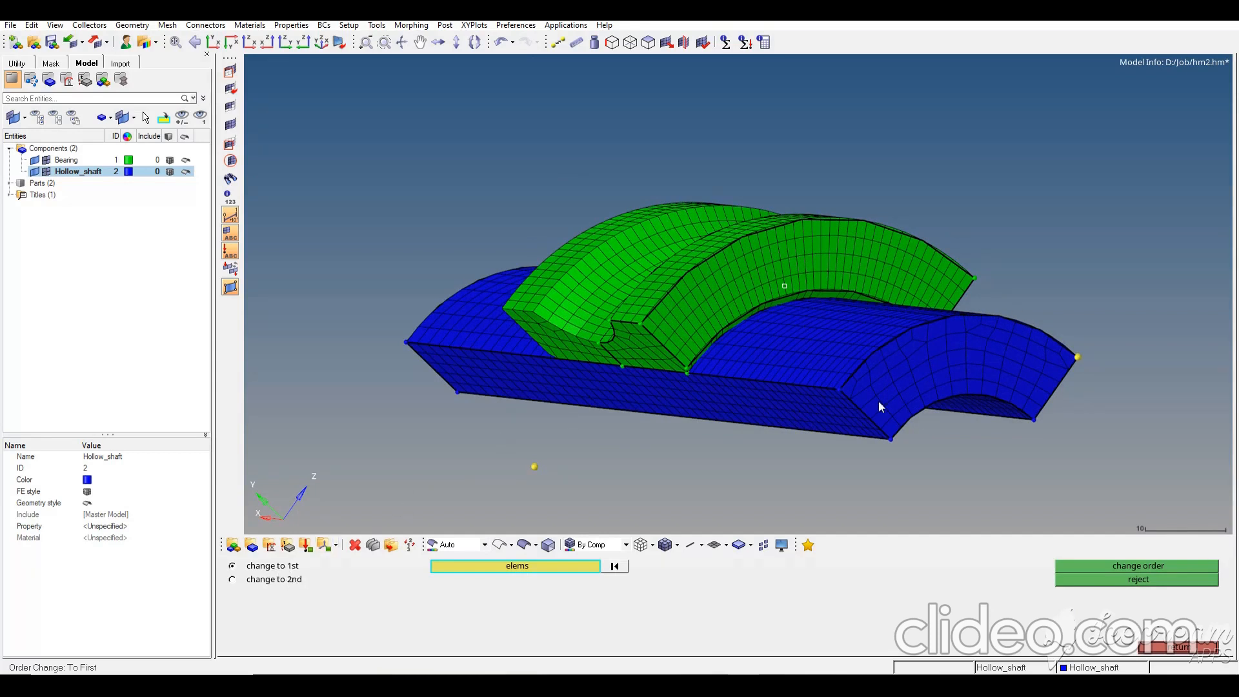
click(1173, 650)
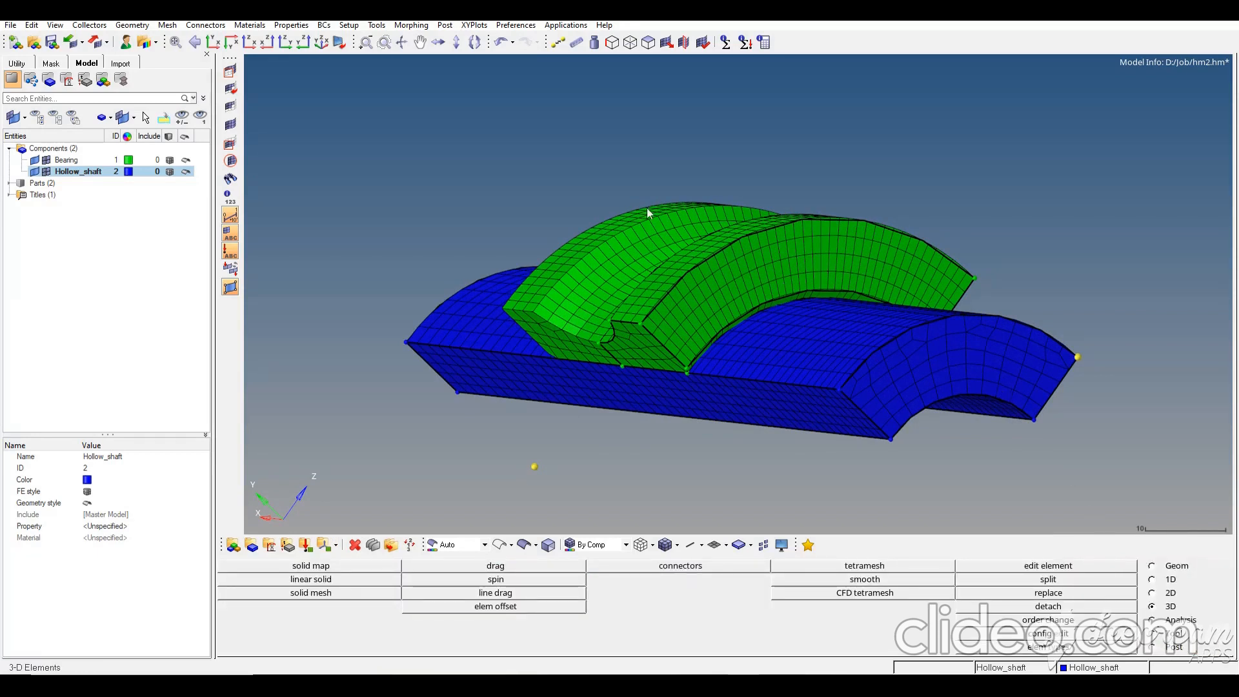
Create a material named Steel and enable its elastic properties
right_click(78, 231)
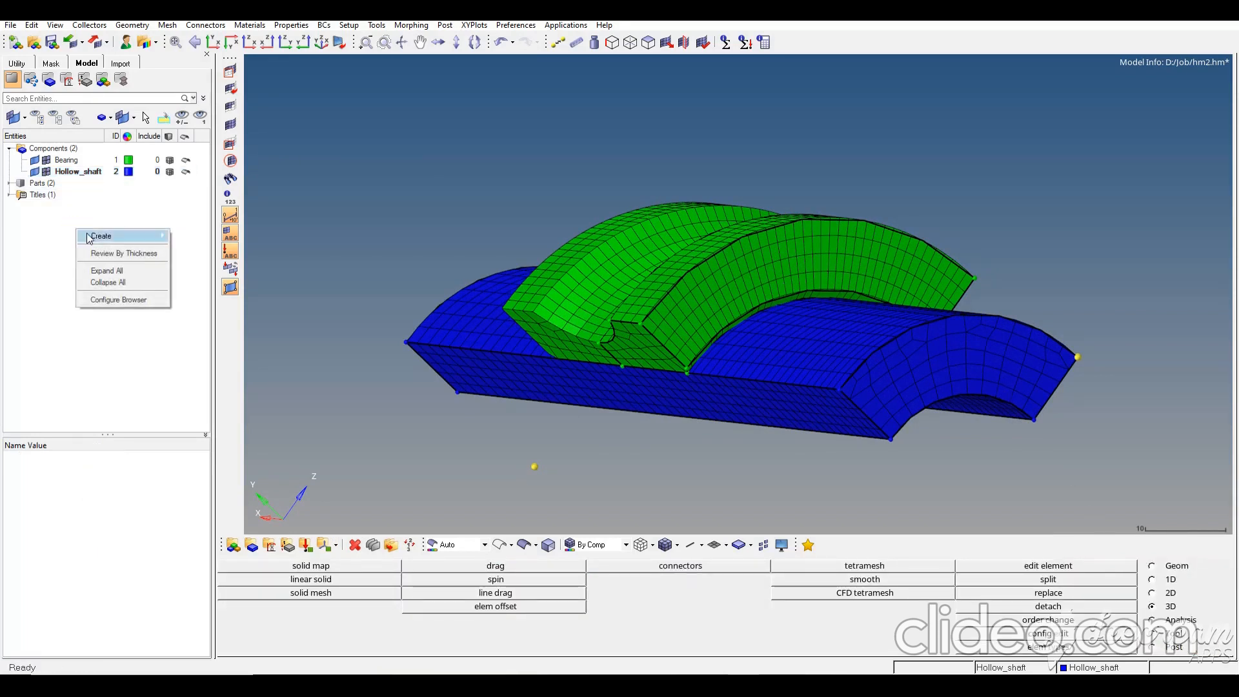
mouse_move(89, 239)
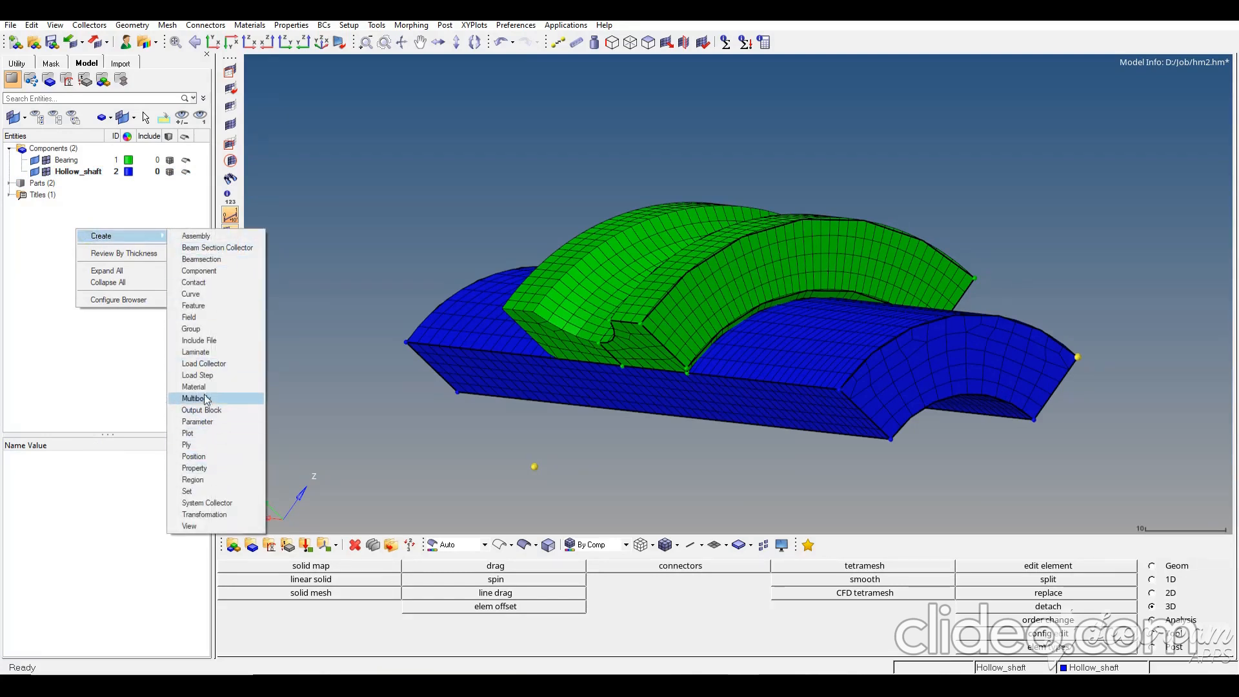
click(197, 387)
text(Steel)
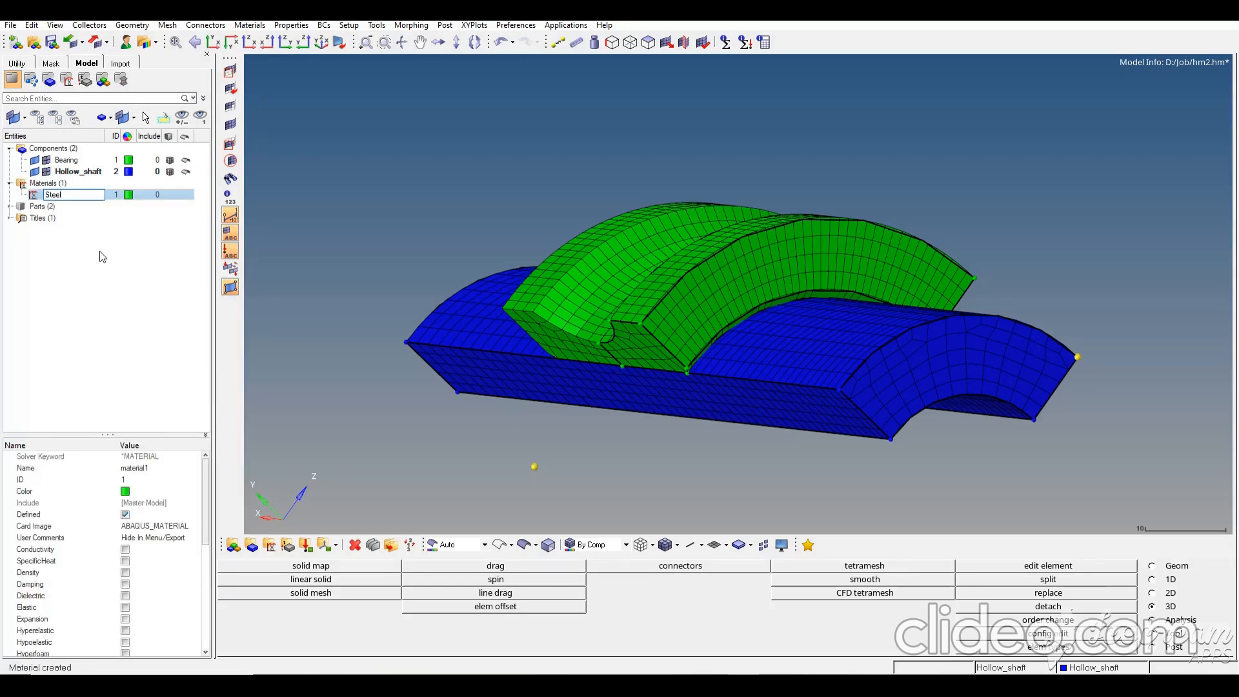
key(Return)
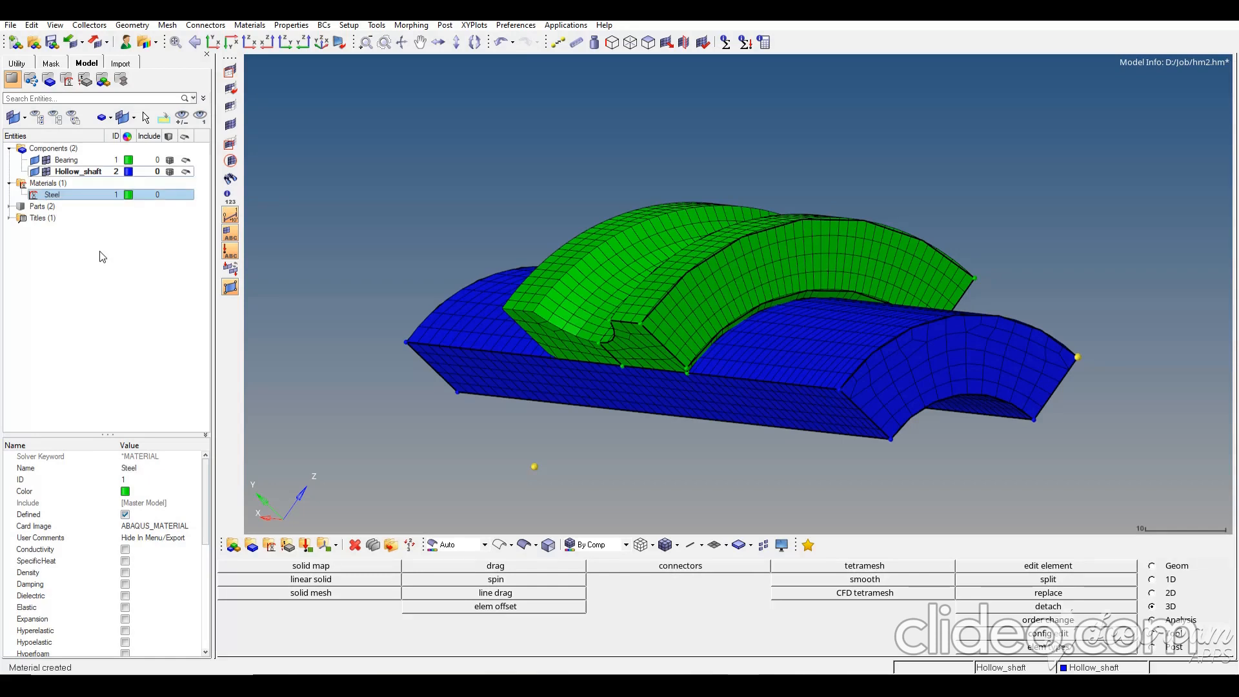
click(126, 609)
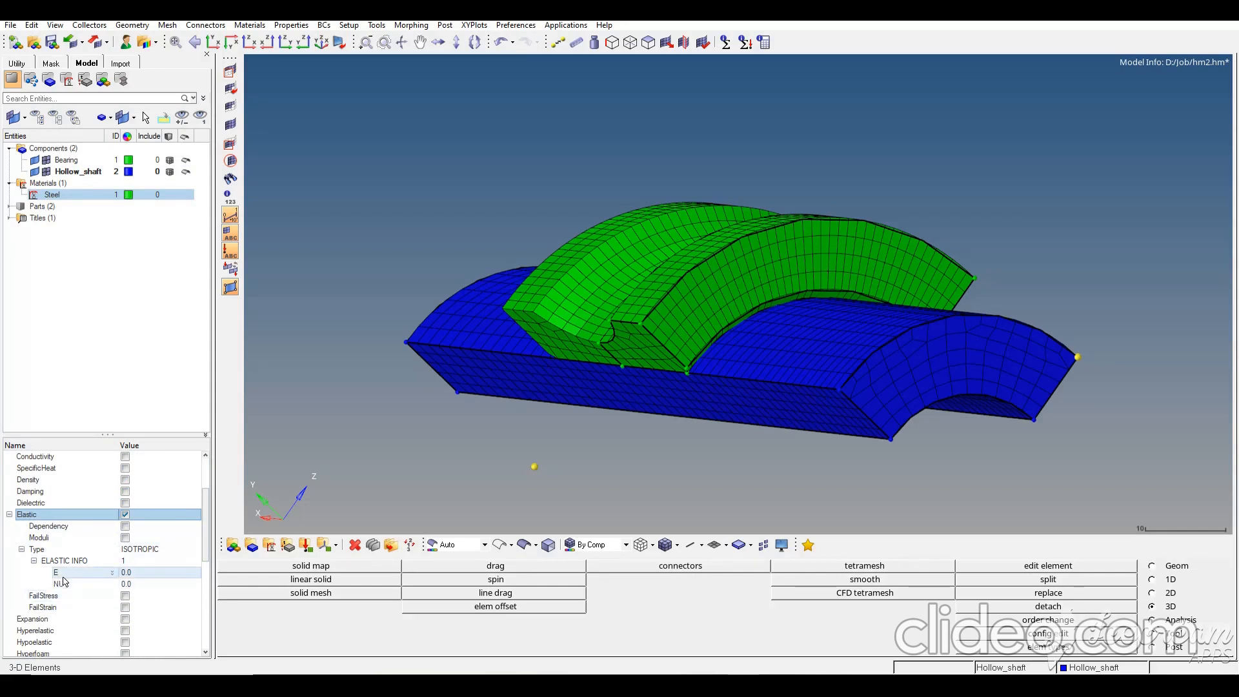
Set the Steel material's elastic modulus E to 210000 and Poisson's ratio NU to 0.3
click(126, 574)
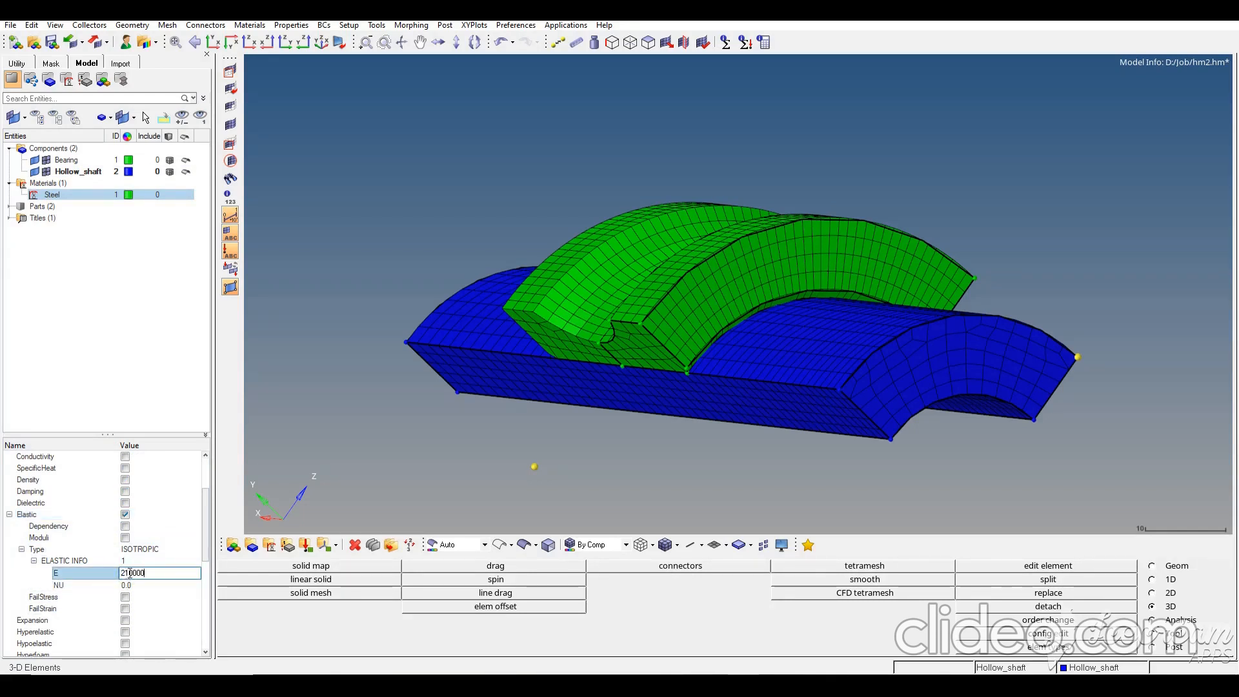
click(134, 585)
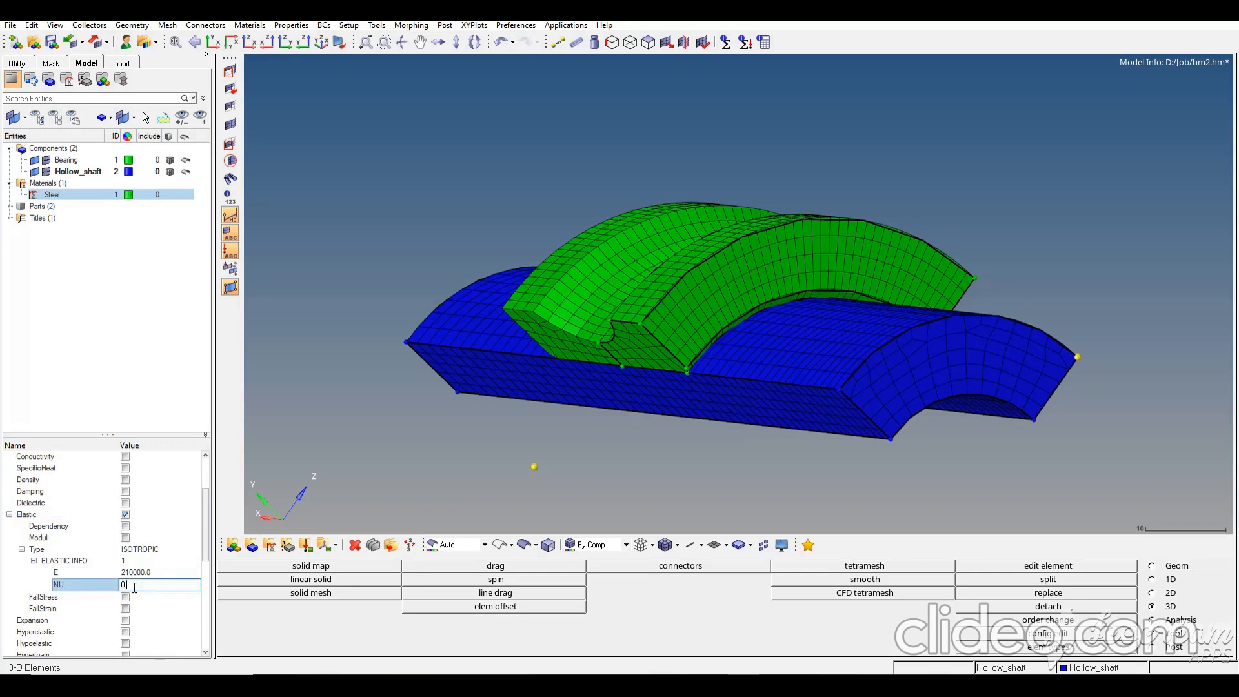
key(Return)
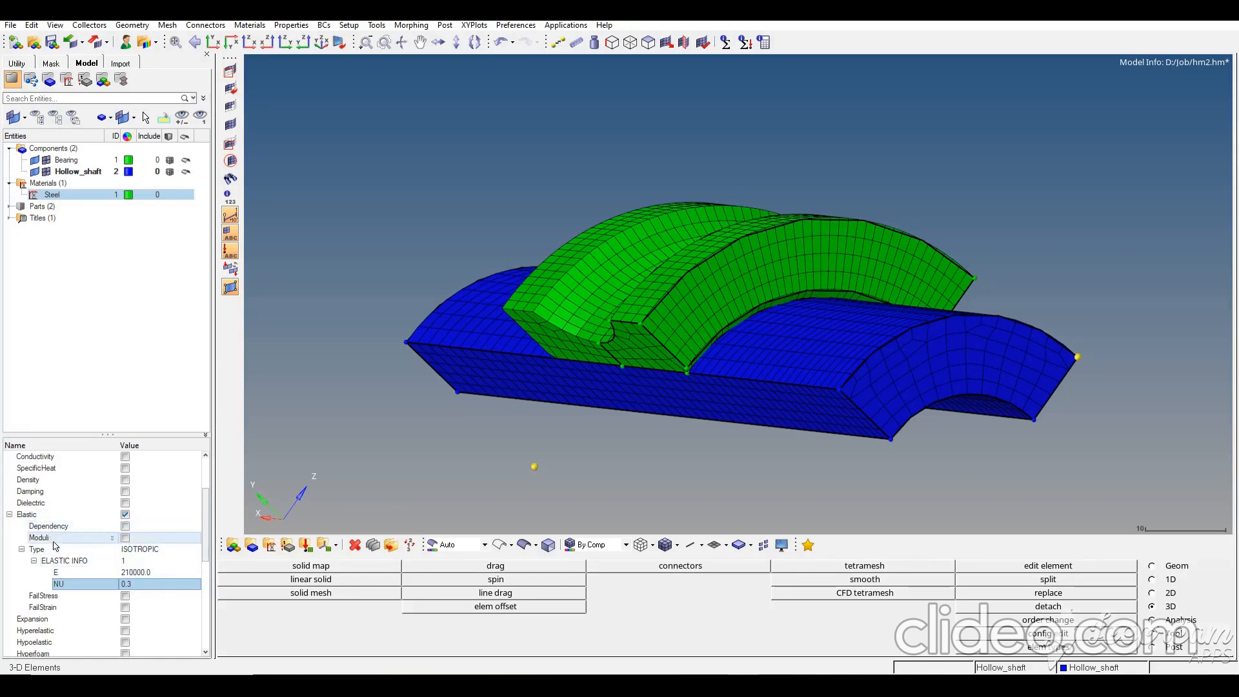
Enable density for the Steel material and set it to 7.8e-09
scroll(51, 535, up, 3)
click(125, 572)
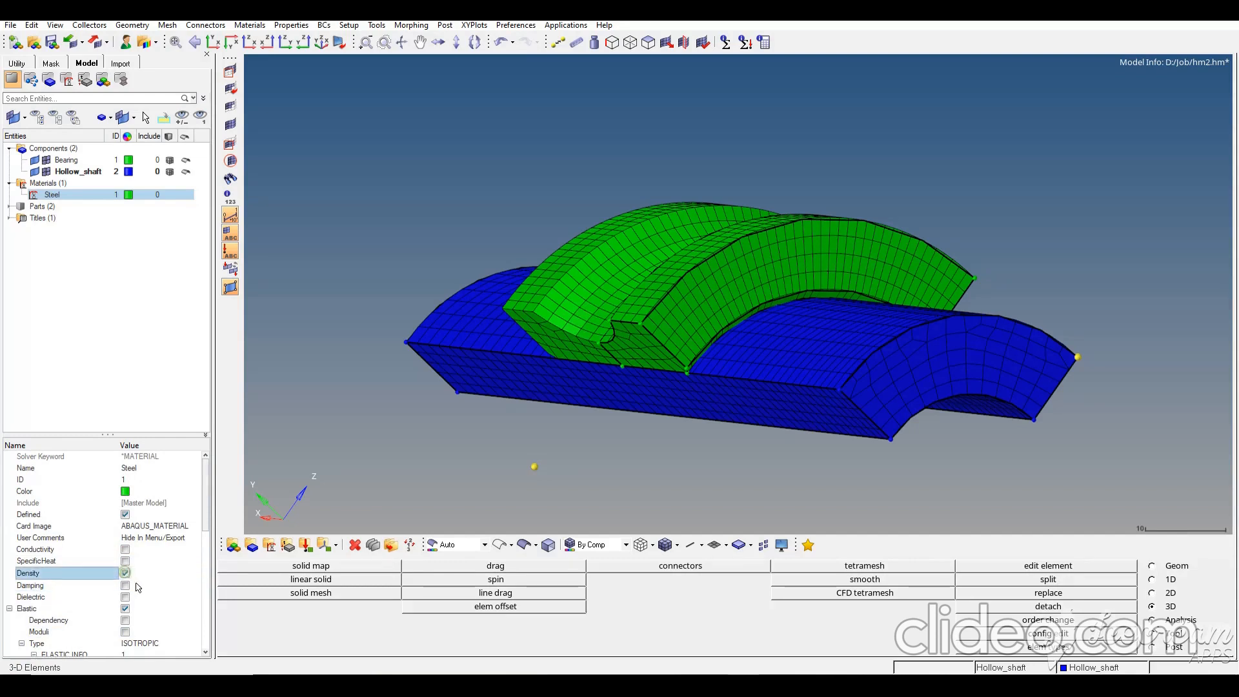
scroll(118, 567, down, 1)
click(137, 573)
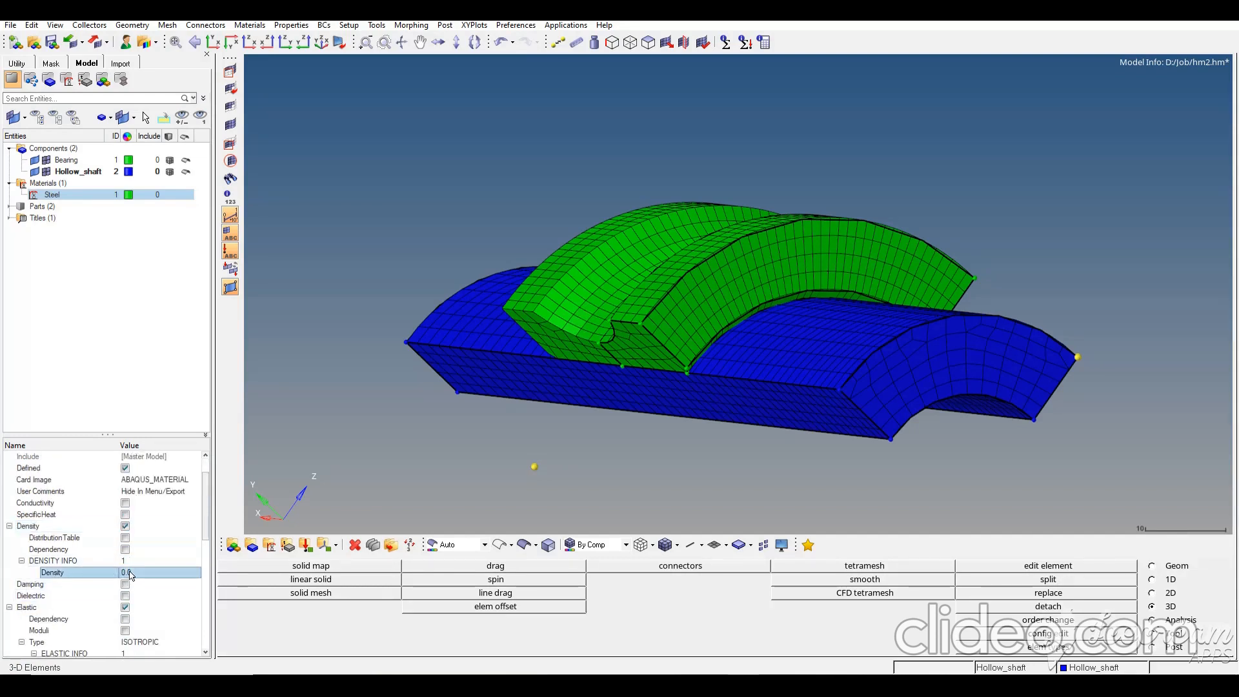
text(7.8)
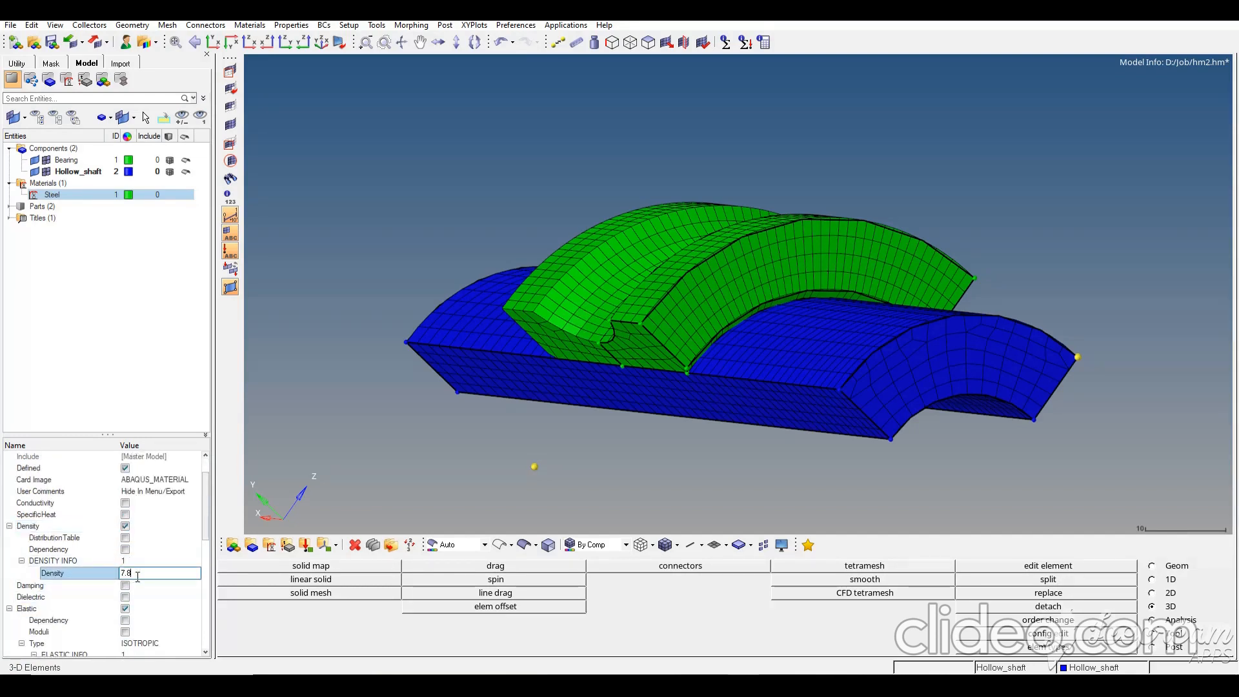
text(e-09)
click(325, 434)
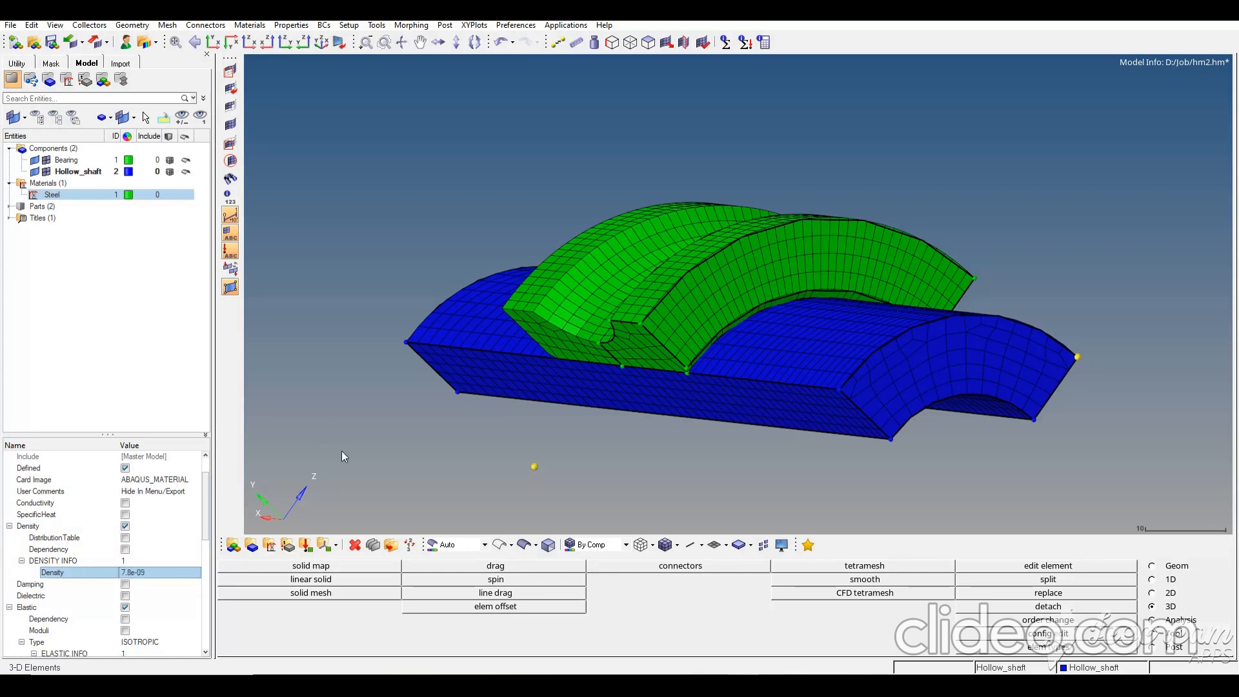
Create a new property named SteelP
click(51, 260)
right_click(51, 260)
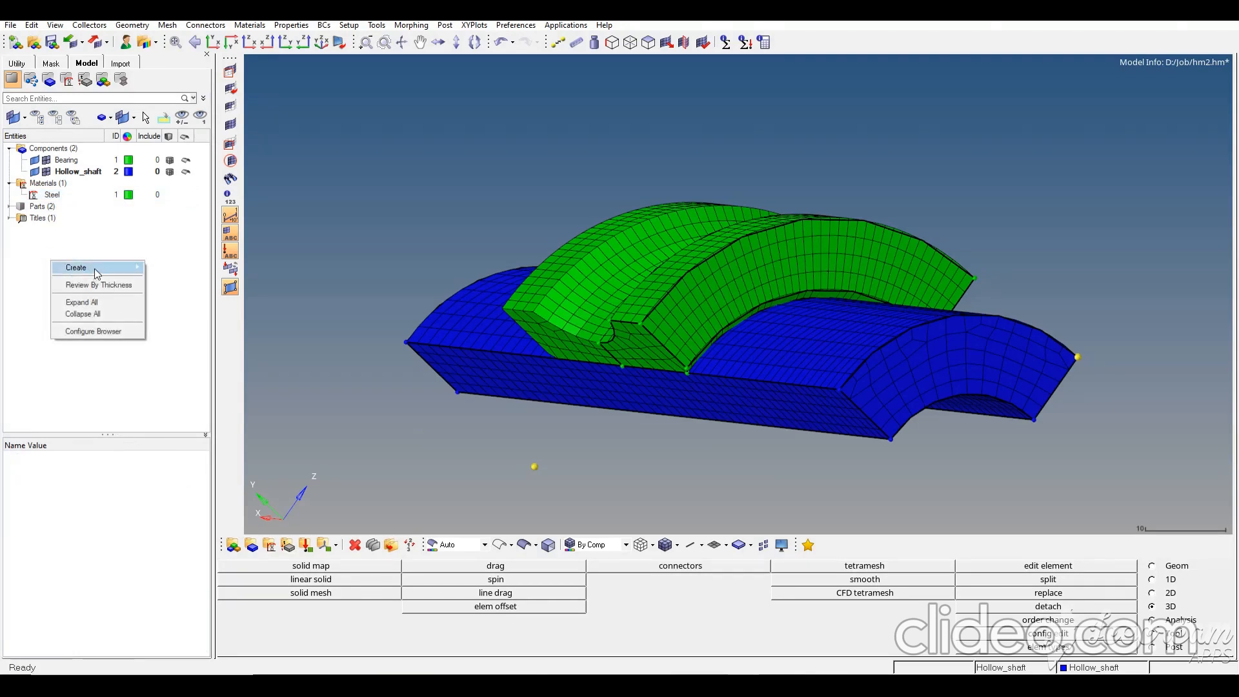
click(95, 267)
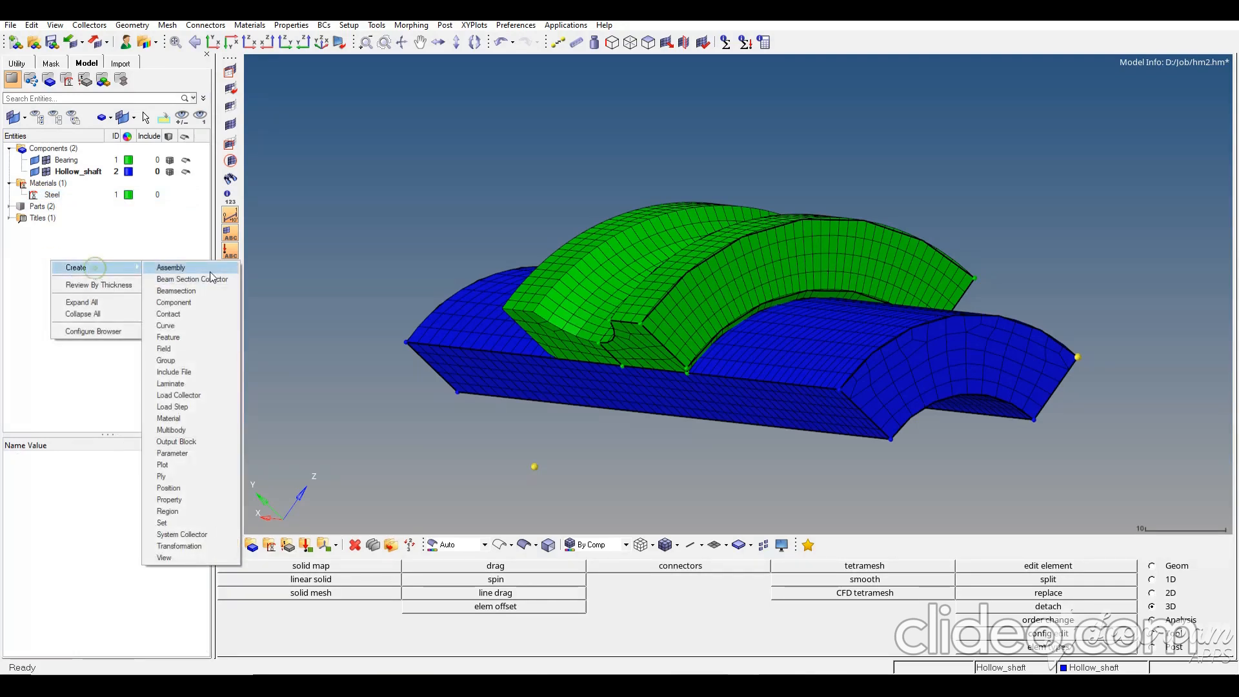
click(181, 503)
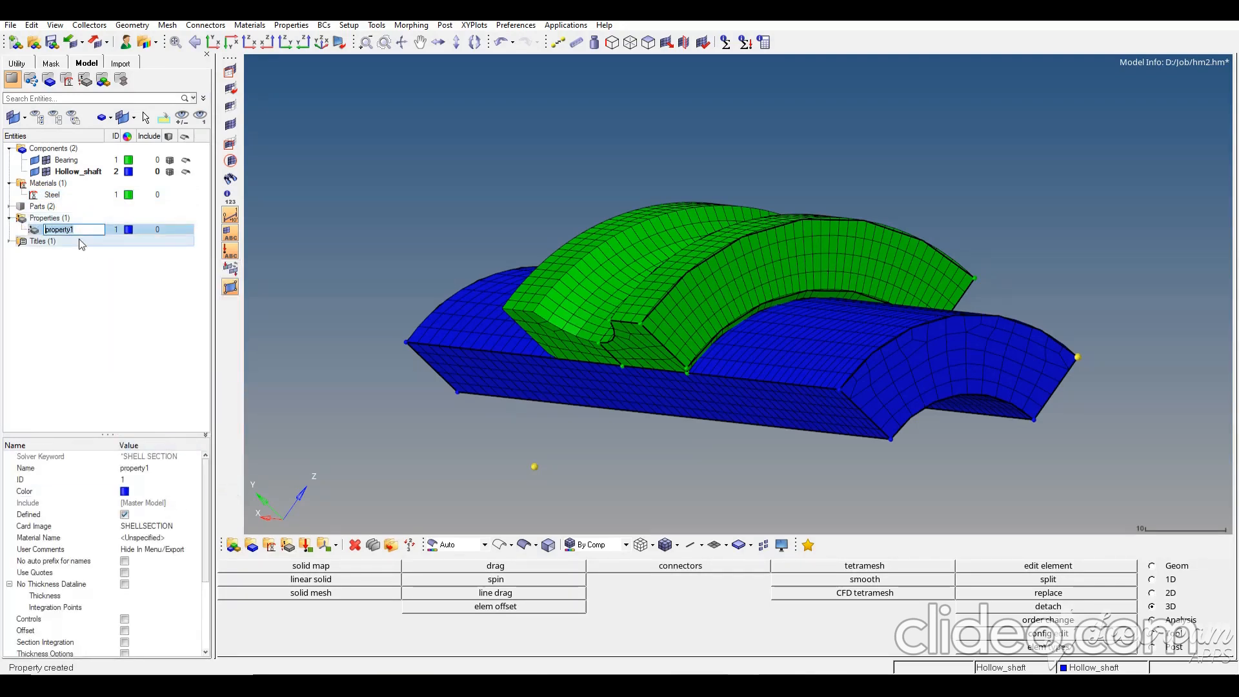
text(Steel)
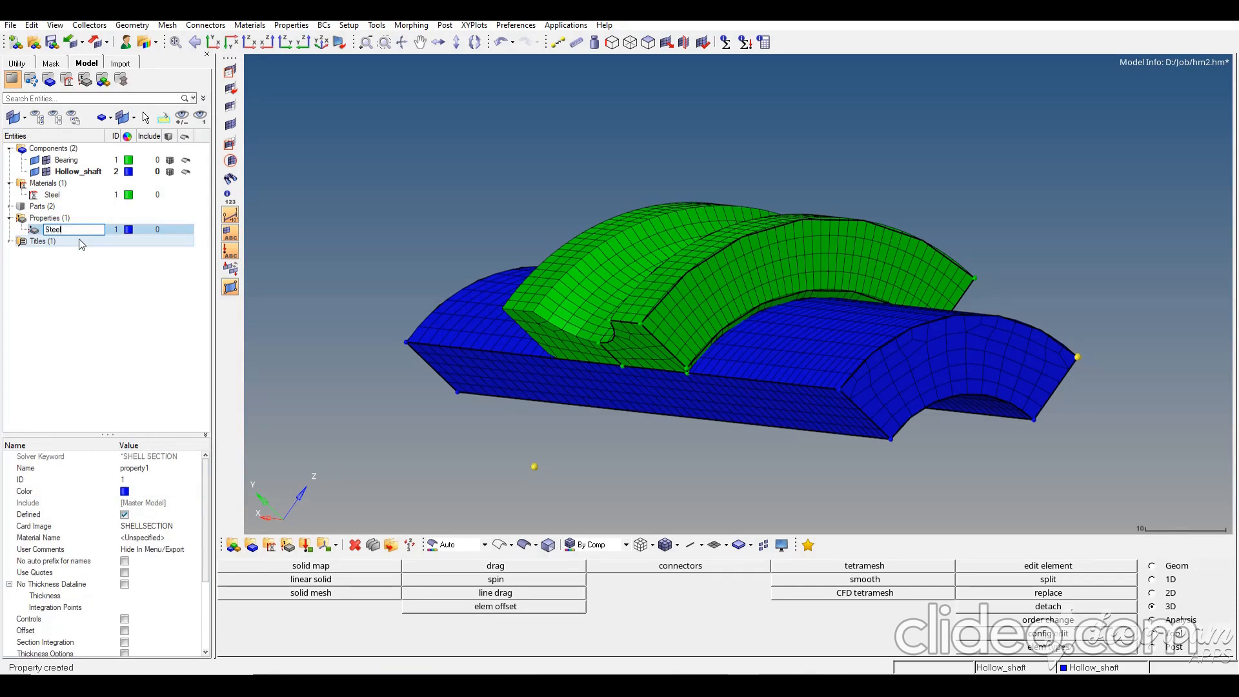
text(P)
key(Return)
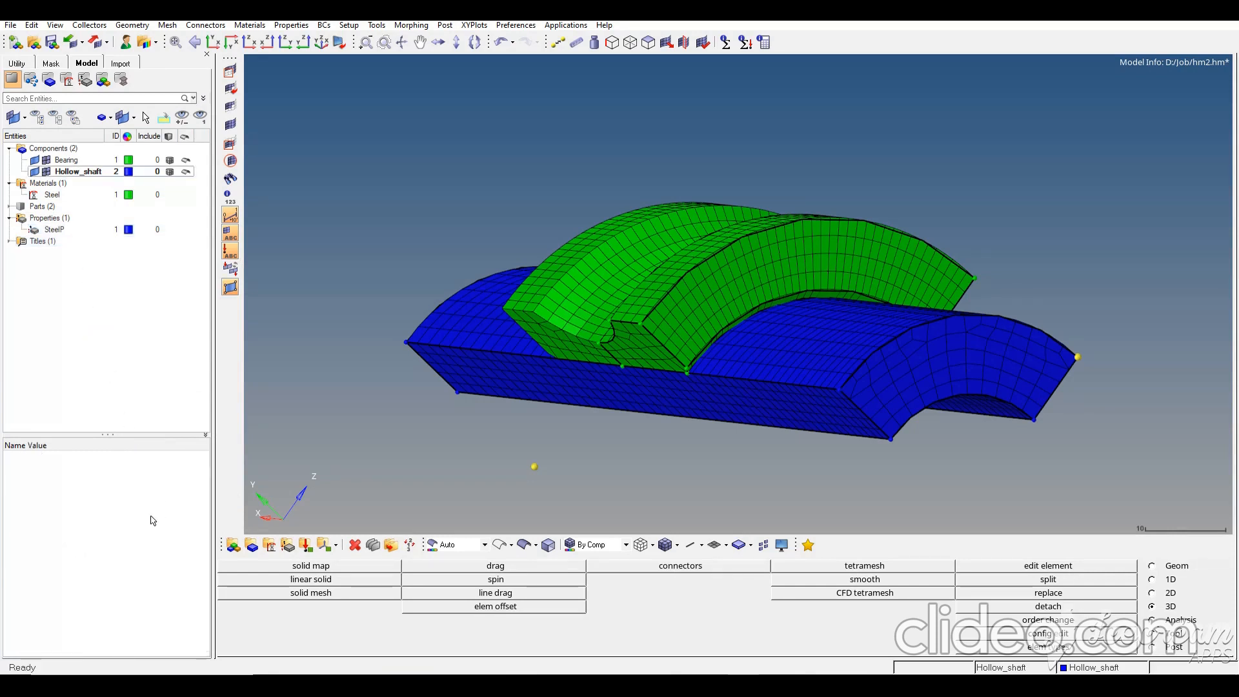
Set the SteelP property's card image to SOLIDSECTION and assign the Steel material to it
click(79, 227)
click(155, 526)
click(155, 526)
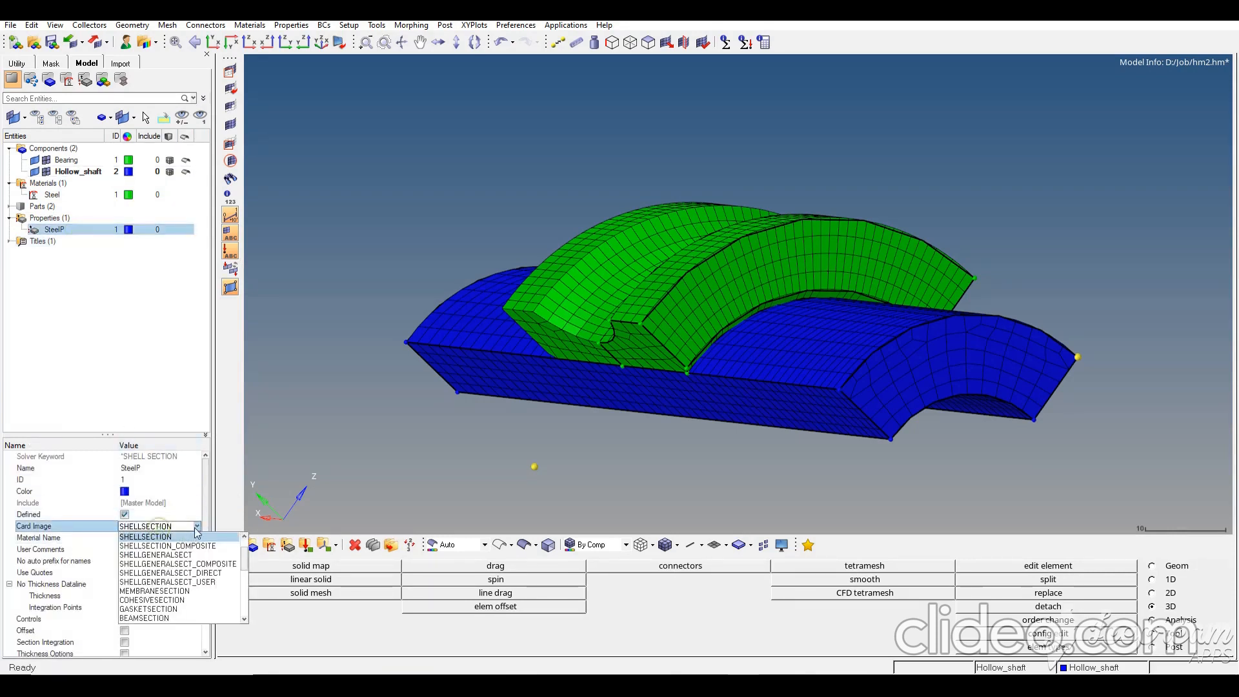
scroll(172, 555, down, 3)
click(164, 563)
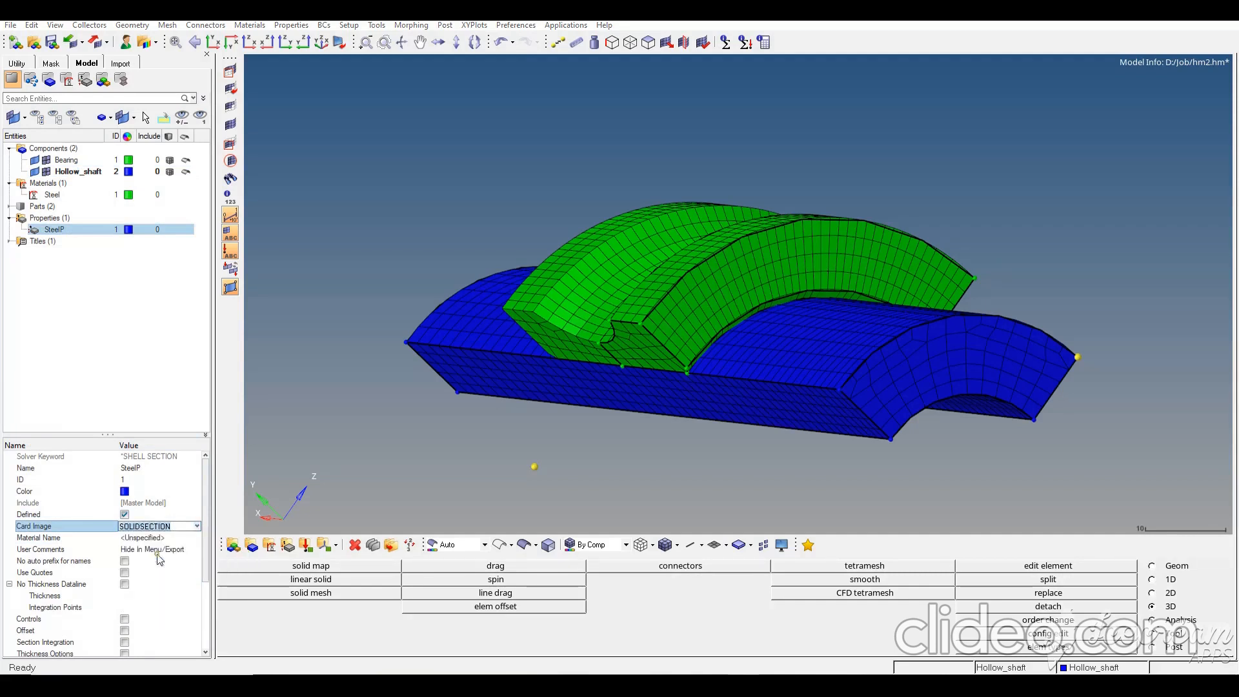
click(659, 391)
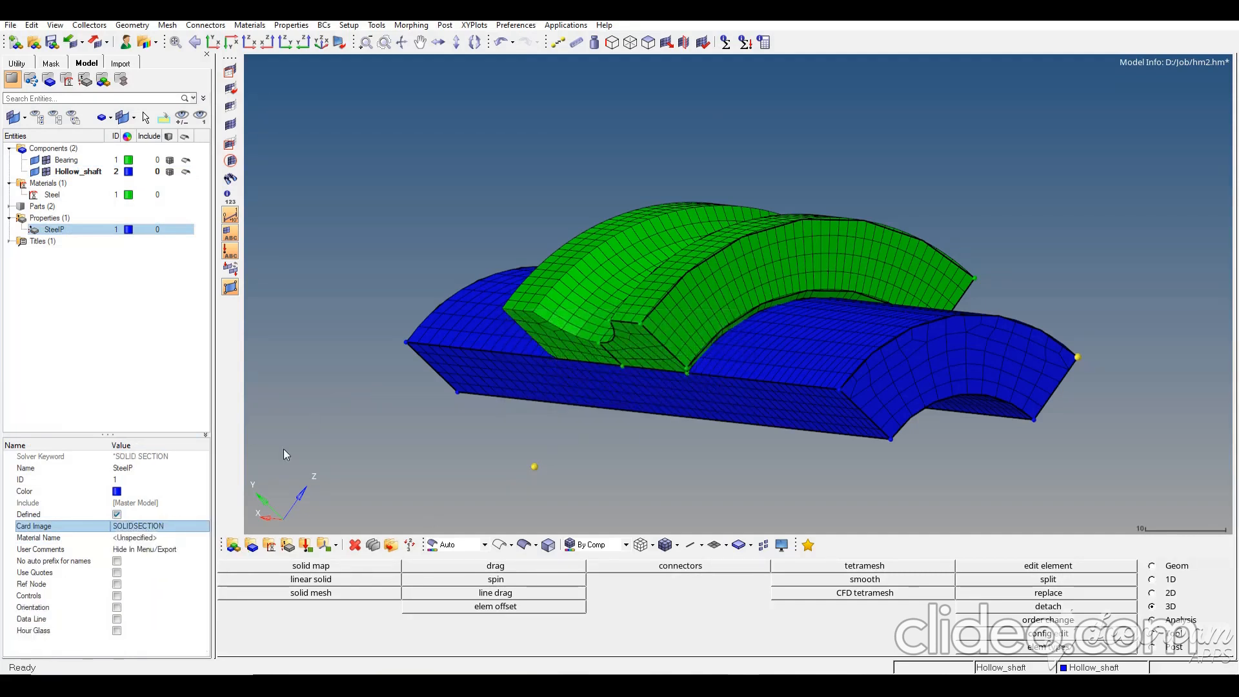
click(132, 537)
click(133, 537)
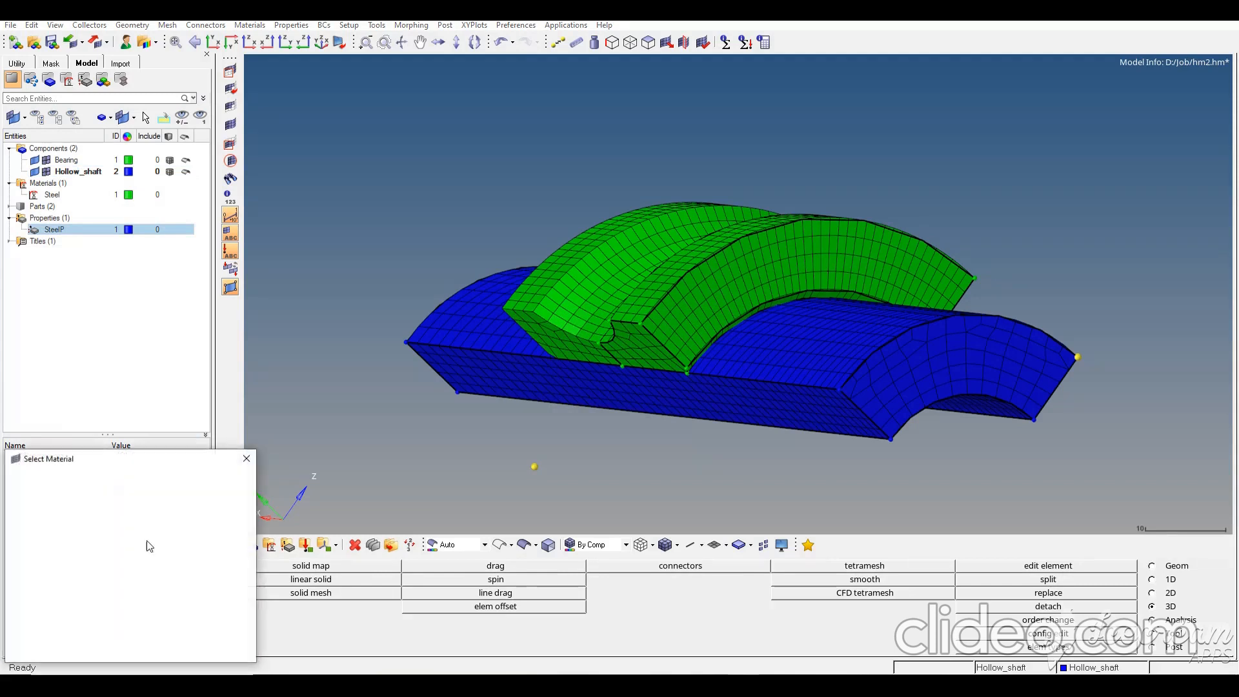
click(188, 655)
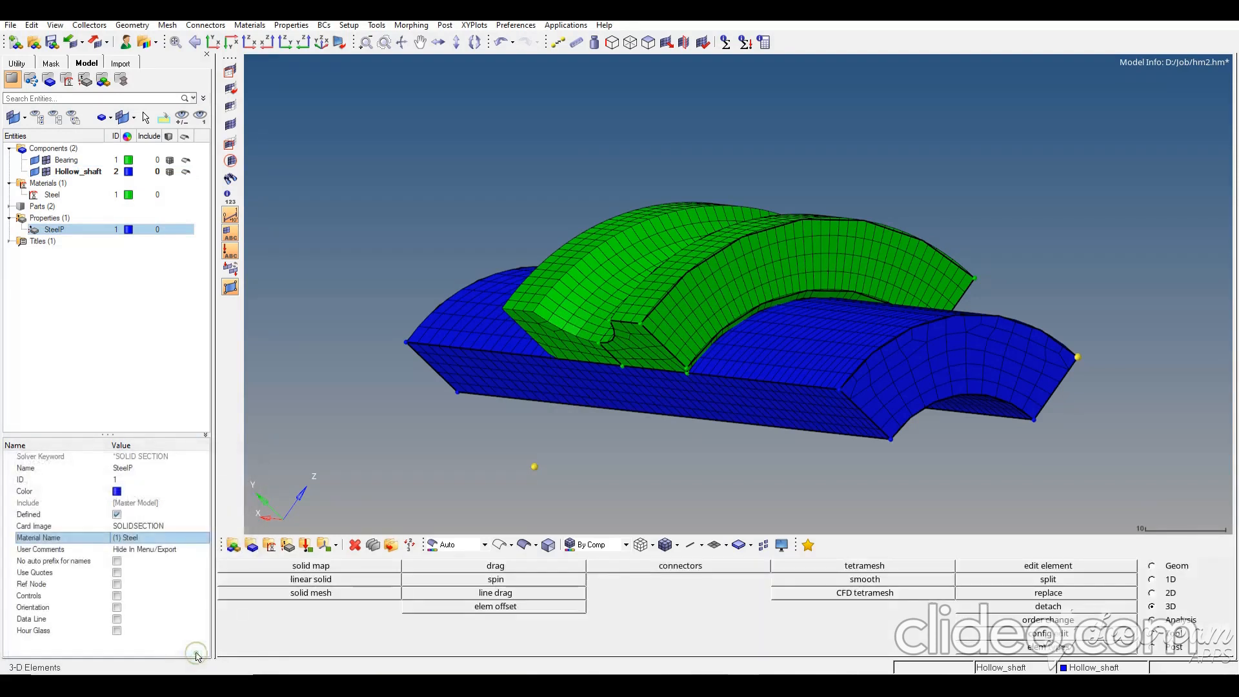
Assign the SteelP property to the Hollow_shaft component
click(78, 171)
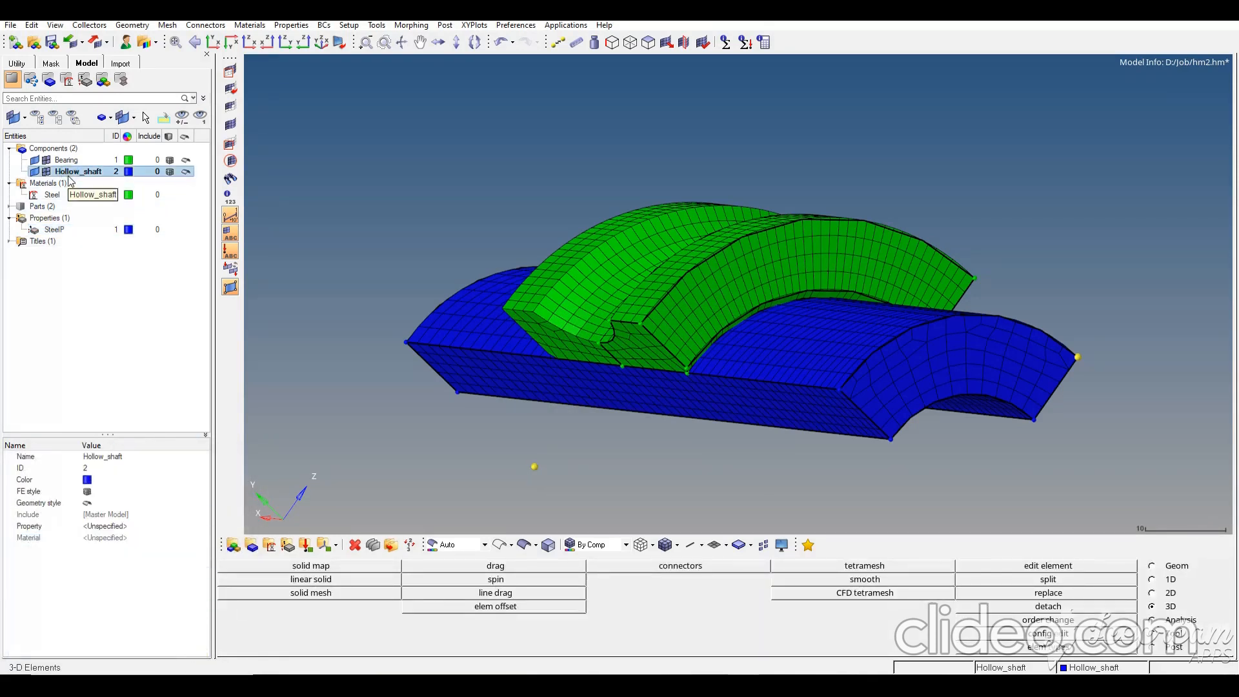
click(123, 537)
click(119, 526)
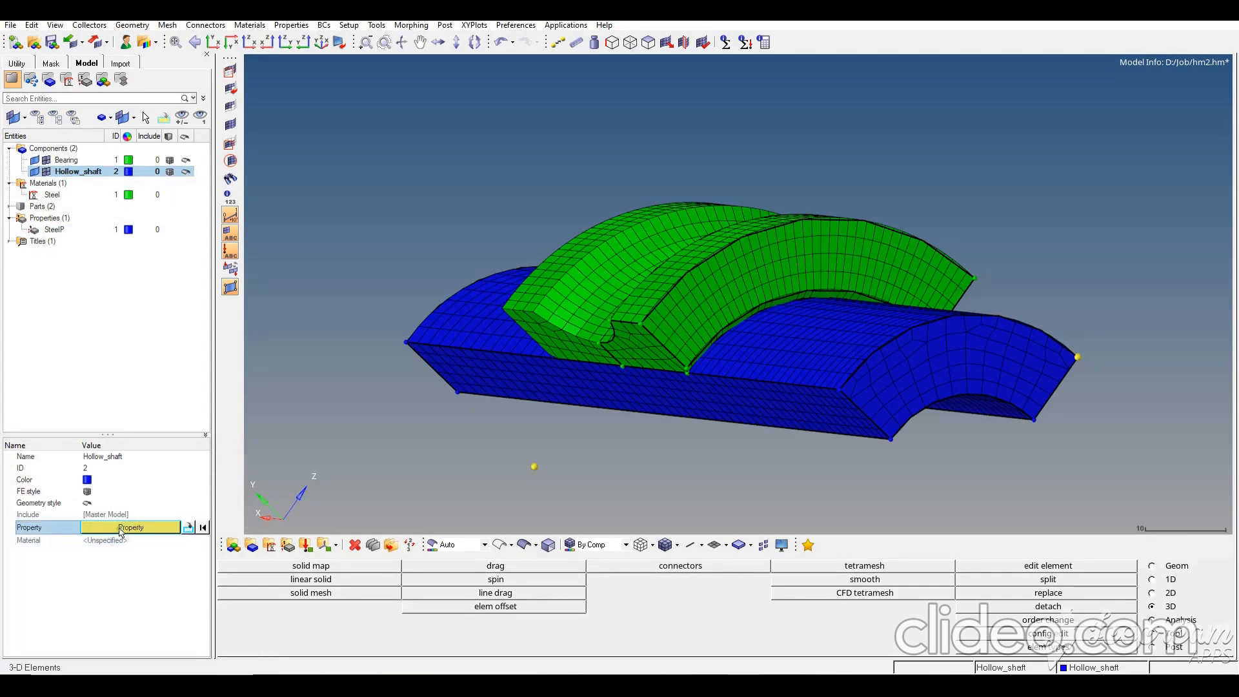
click(120, 526)
click(166, 654)
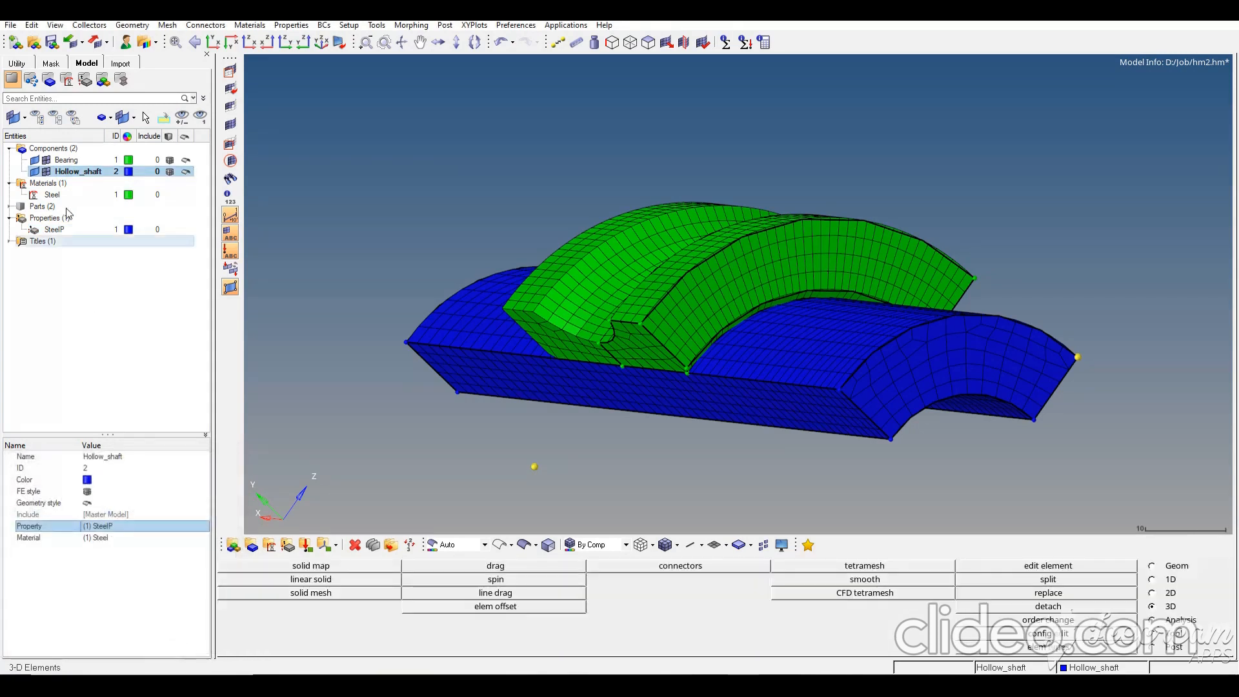
Assign the SteelP property to the Bearing component
click(66, 160)
click(109, 526)
click(123, 526)
click(166, 655)
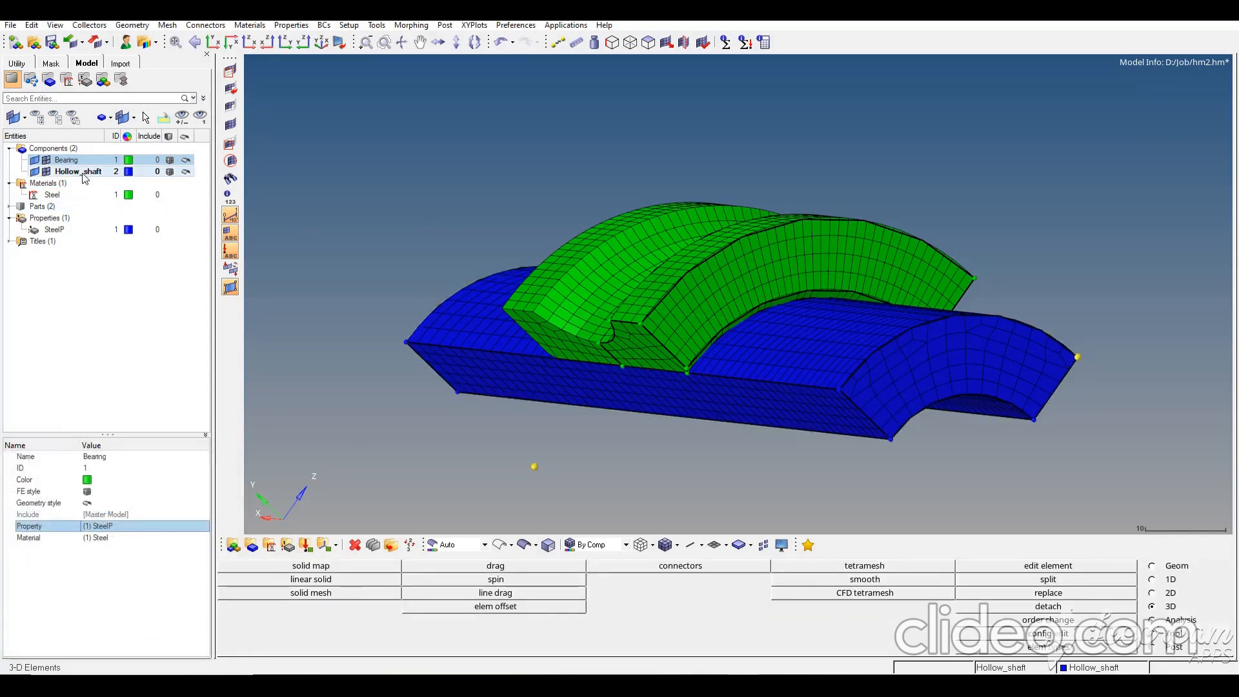
Hide the geometry of the bearing and hollow shaft, leaving only their meshes displayed
click(34, 172)
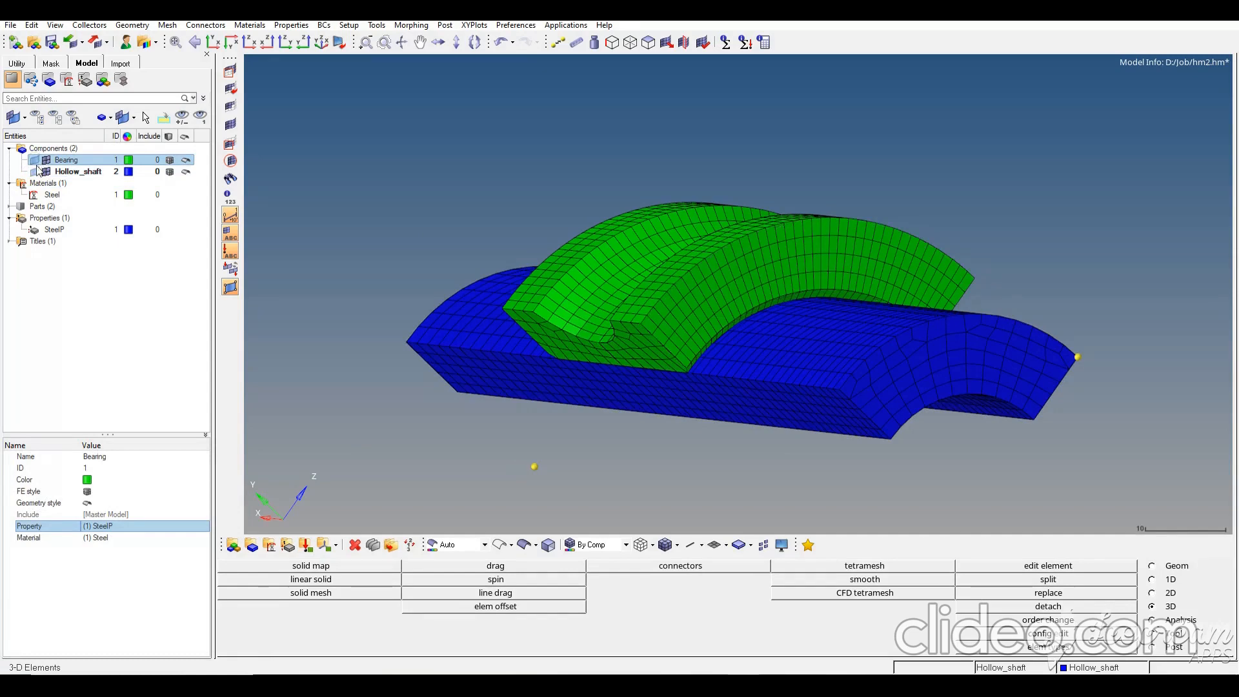
ctrl+drag(711, 315, 672, 378)
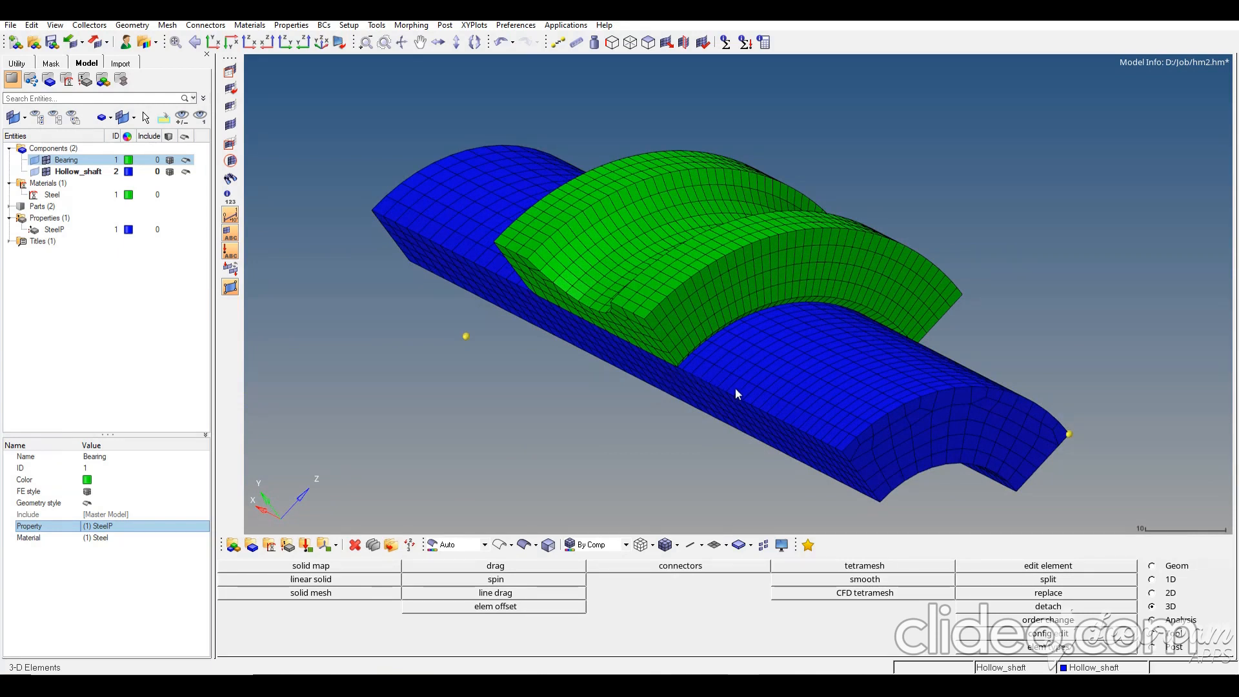
ctrl+drag(716, 351, 595, 307)
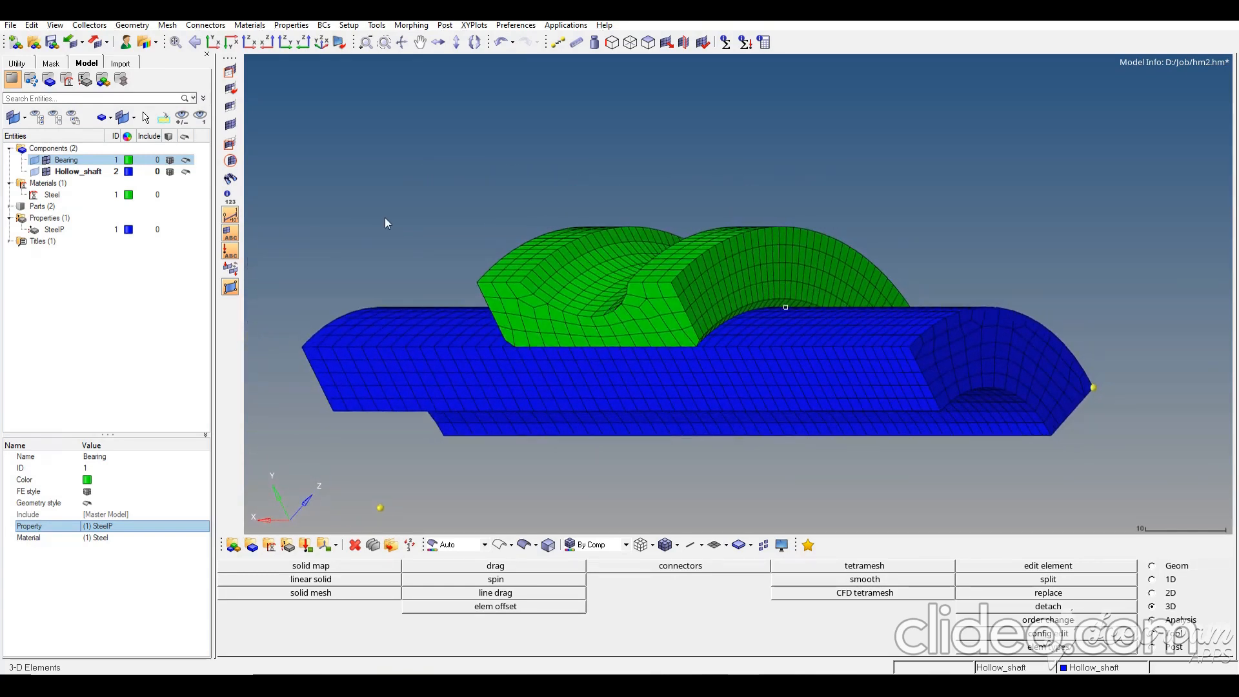
ctrl+drag(528, 360, 610, 353)
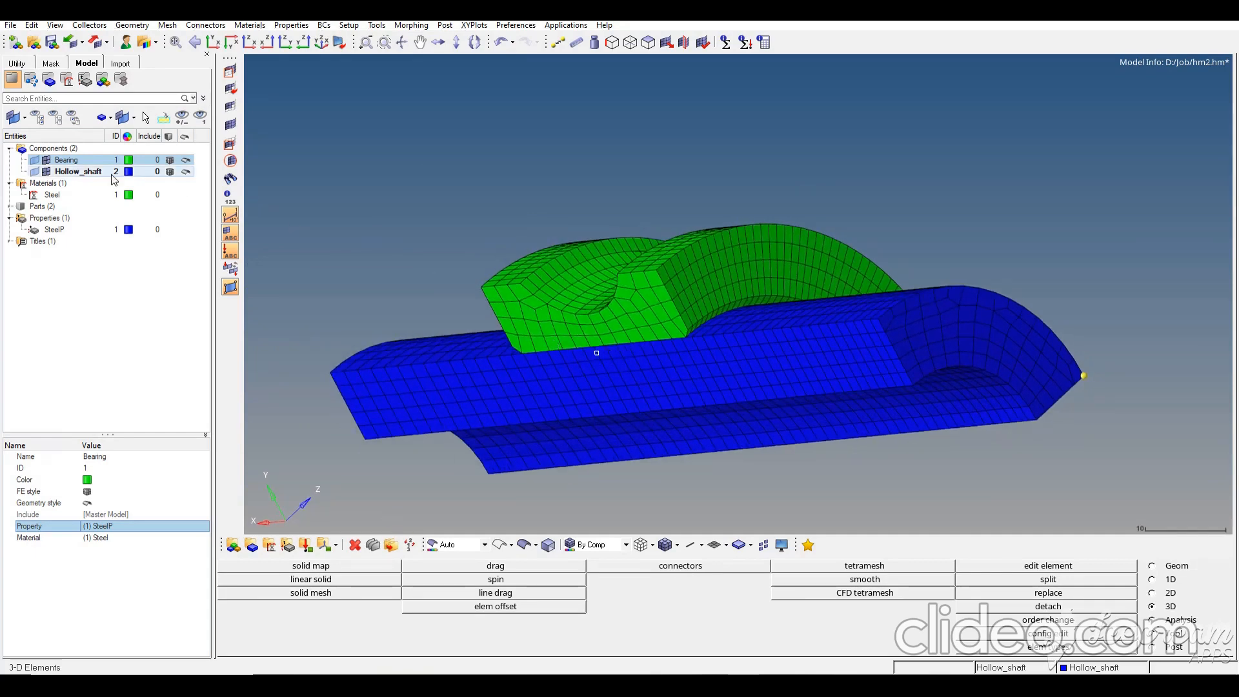
Display only the geometry of both components and examine the edge where the bearing meets the hollow shaft
click(45, 171)
click(46, 160)
click(35, 160)
click(36, 171)
mouse_move(672, 303)
ctrl+mouse_down()
mouse_move(674, 269)
mouse_move(672, 316)
ctrl+mouse_up()
ctrl+scroll(626, 348, up, 3)
scroll(625, 346, up, 2)
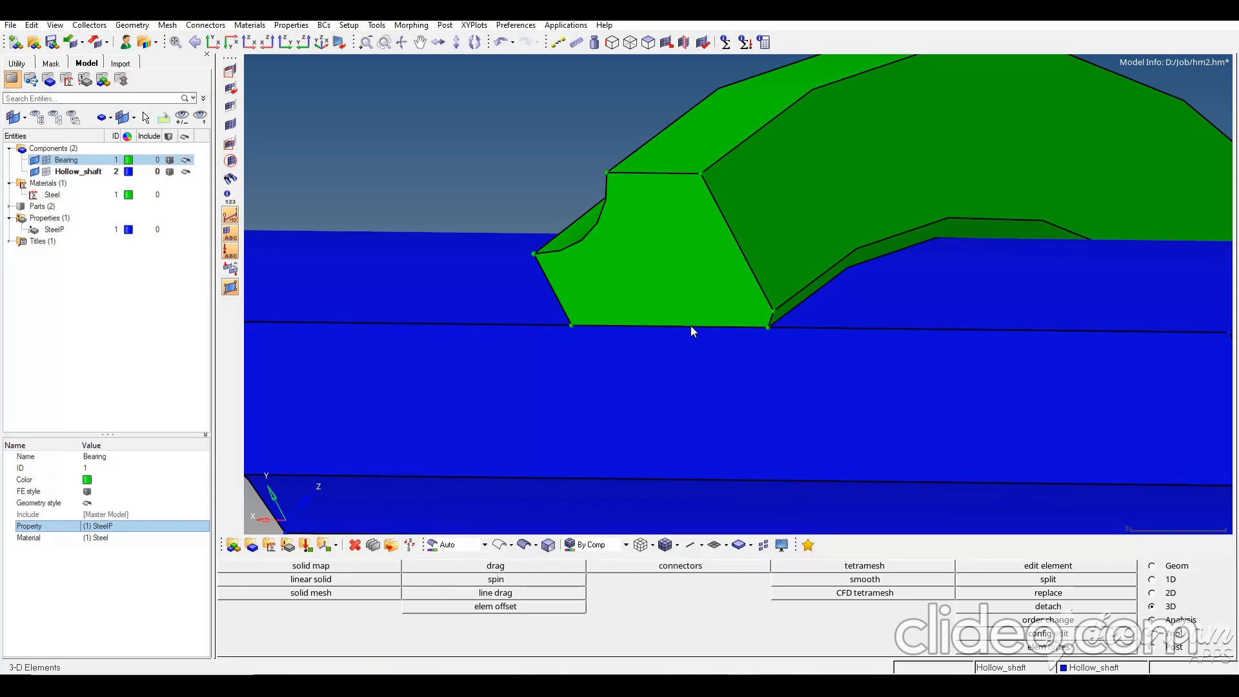
Switch both components back to mesh-only display and examine the interface between bearing and hollow shaft
click(46, 171)
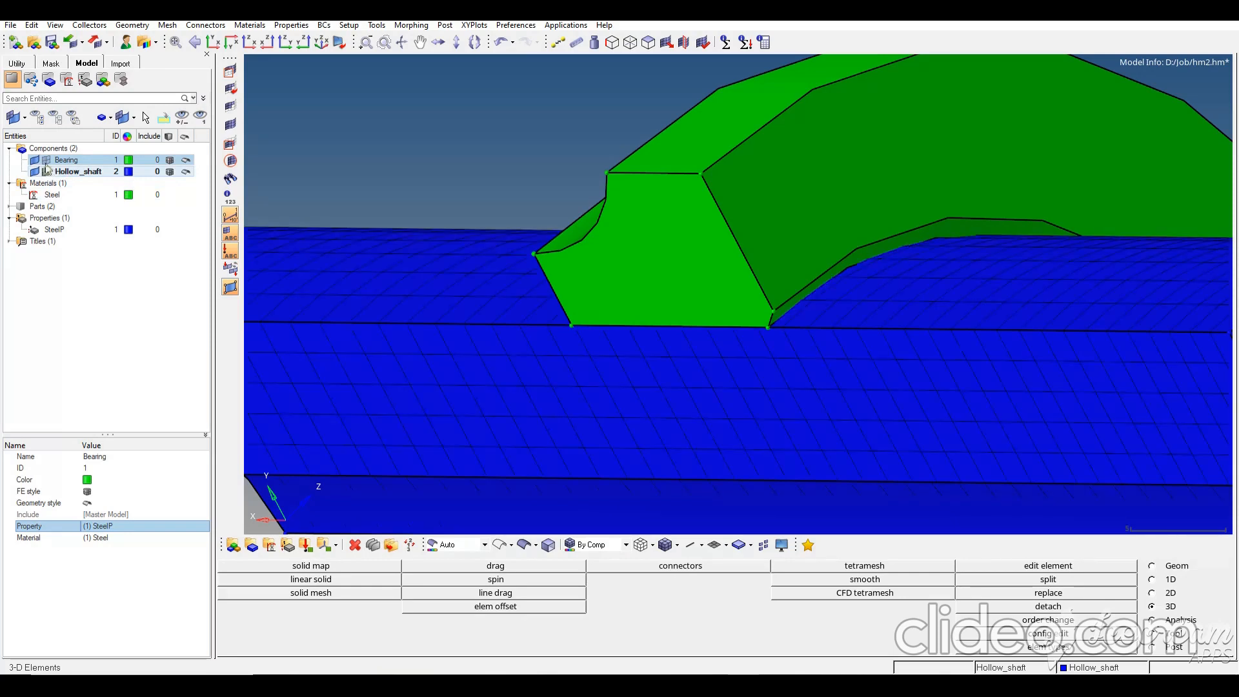
click(45, 160)
mouse_move(629, 324)
ctrl+mouse_down()
mouse_move(692, 295)
mouse_move(635, 351)
mouse_move(612, 331)
ctrl+mouse_up()
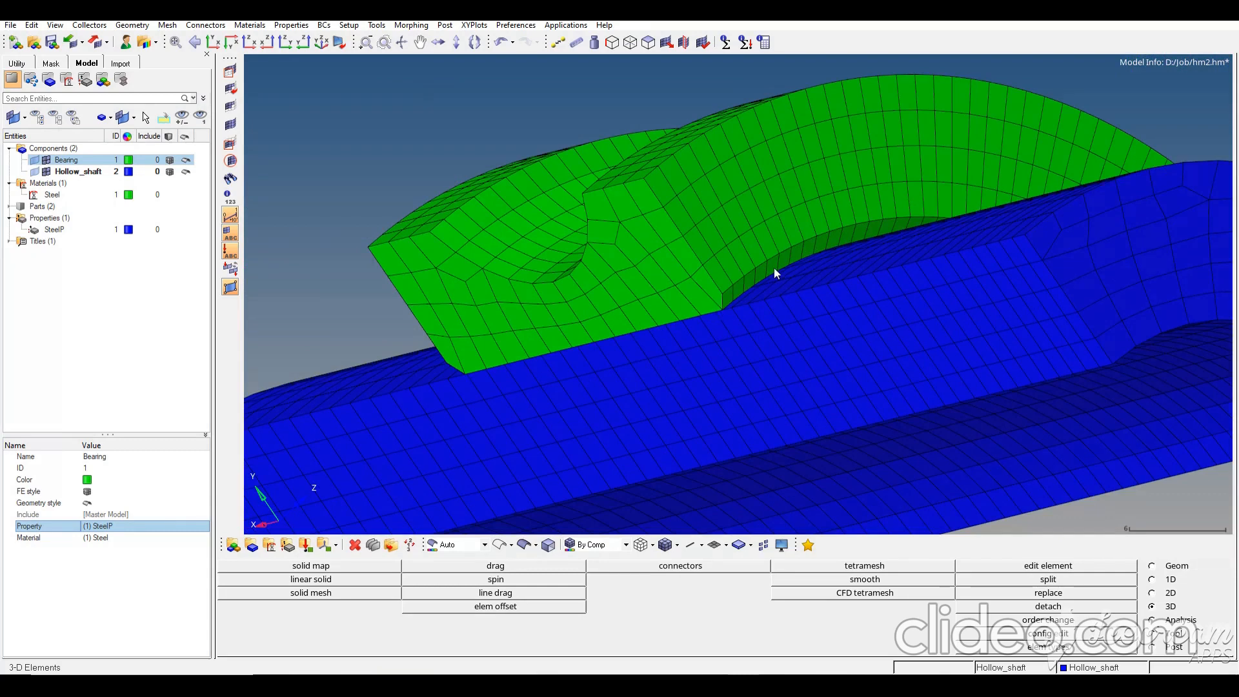
mouse_move(775, 272)
ctrl+mouse_down()
mouse_move(794, 262)
mouse_move(770, 283)
mouse_move(776, 256)
ctrl+mouse_up()
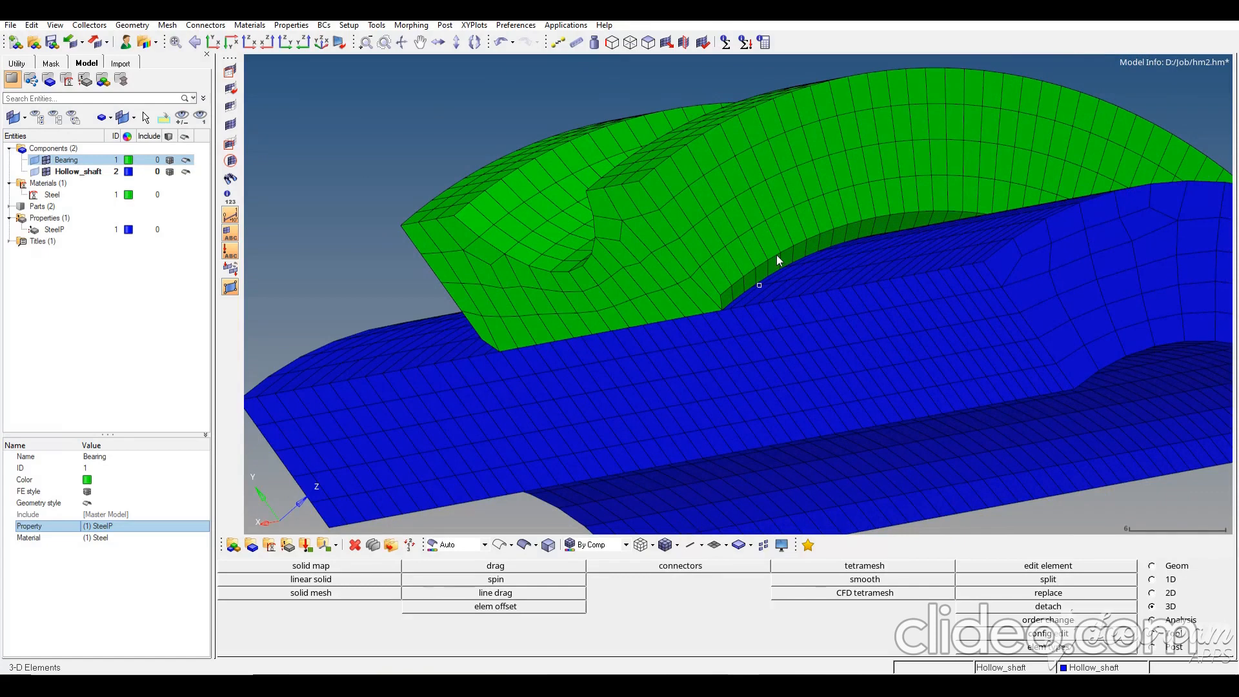
scroll(776, 260, down, 3)
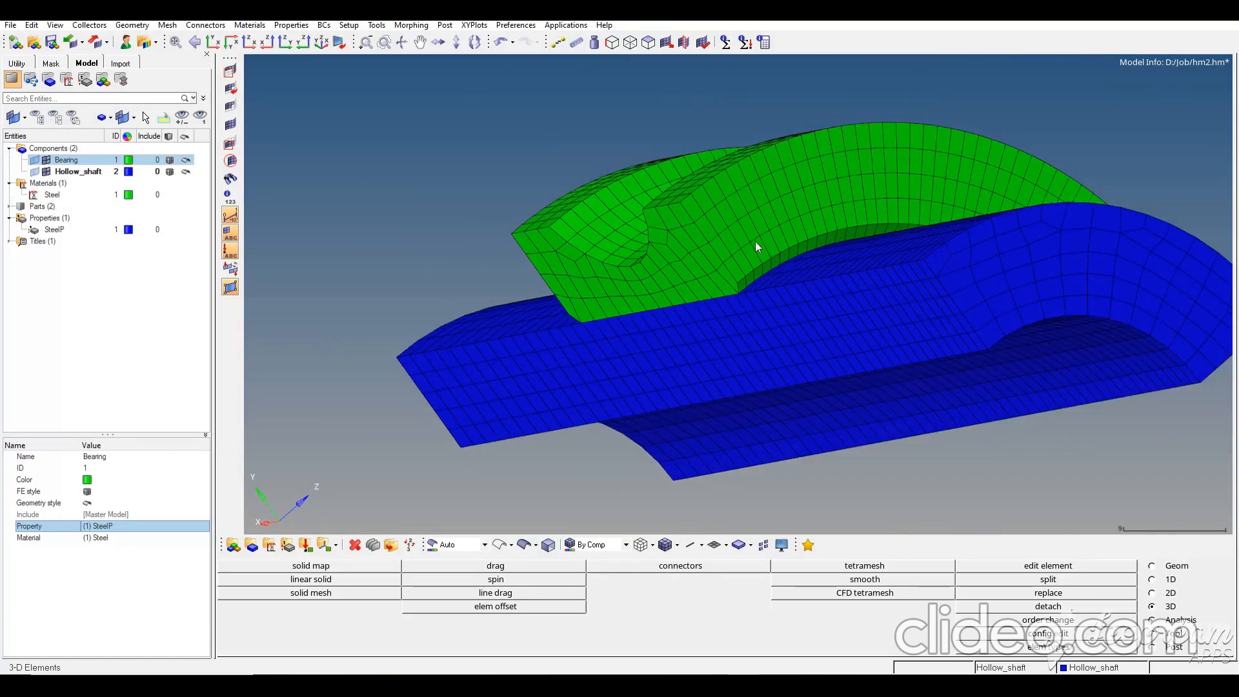
ctrl+drag(715, 259, 761, 265)
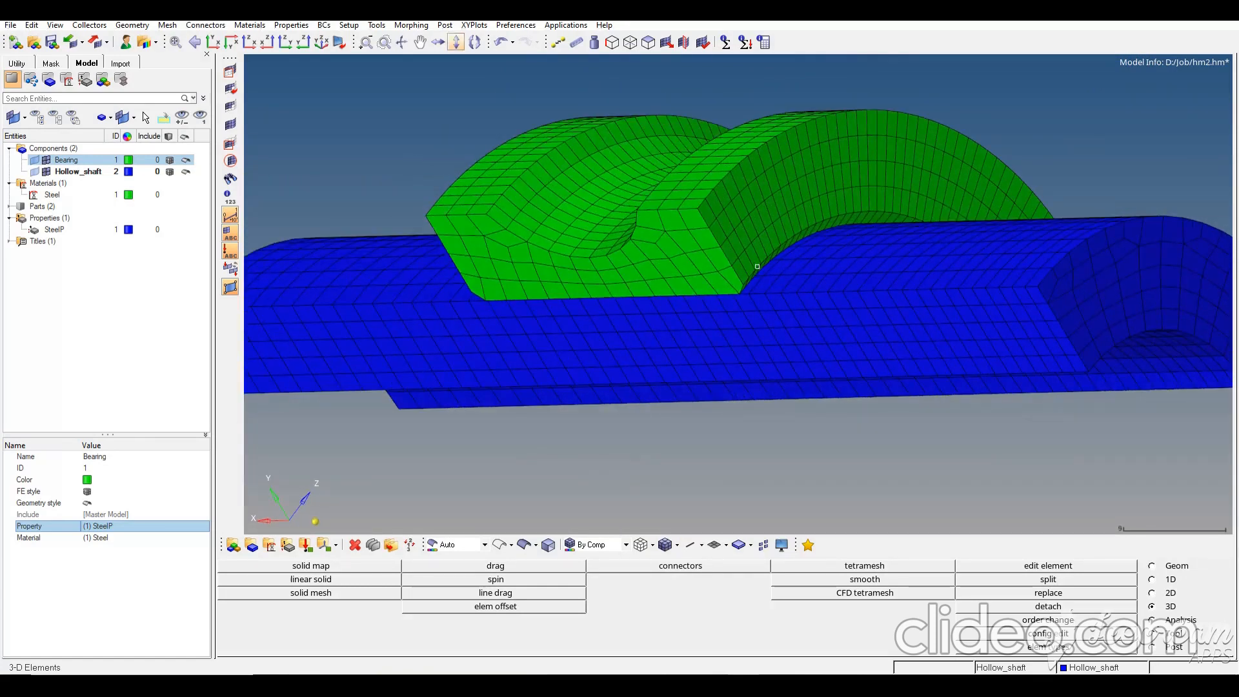
Create a red element-based contact surface named Bearing in the Contact Manager
click(376, 24)
click(391, 393)
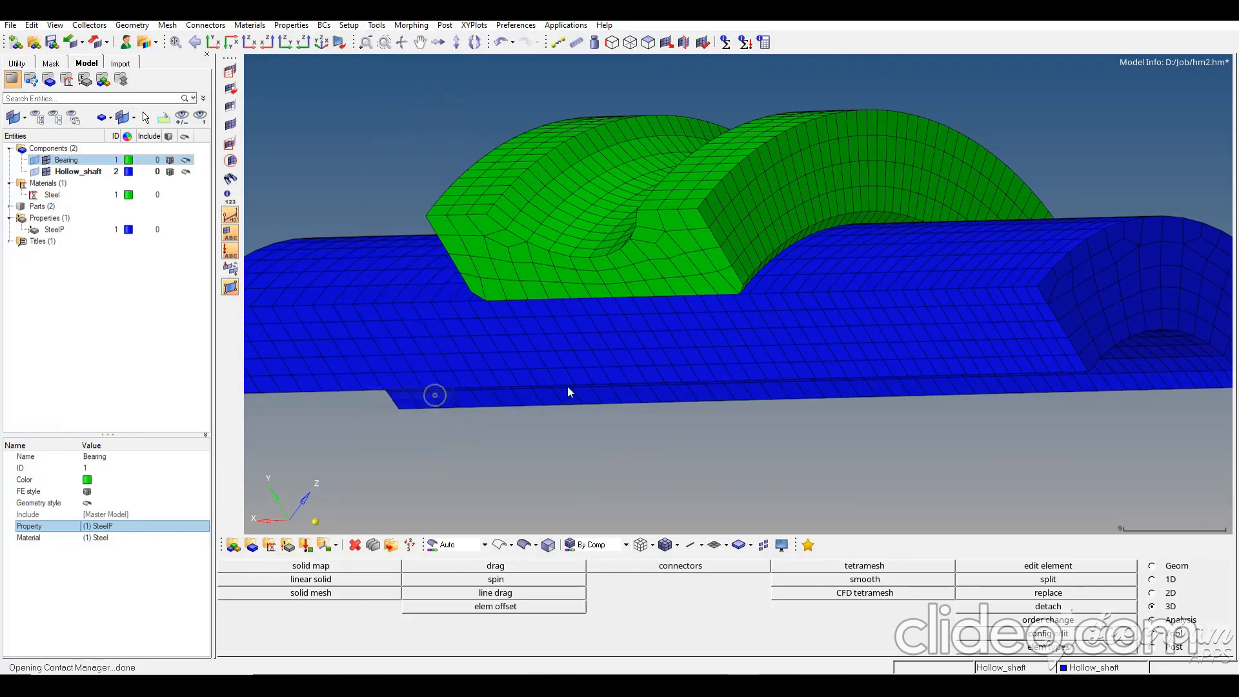
click(214, 159)
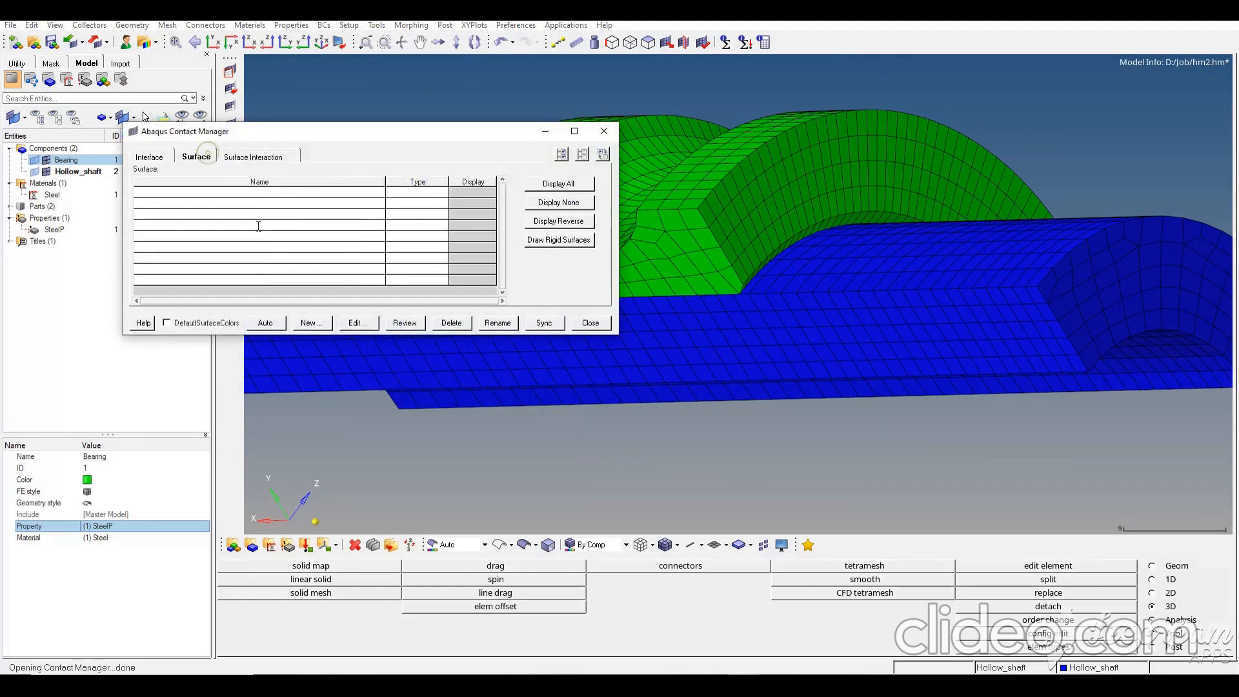
click(274, 192)
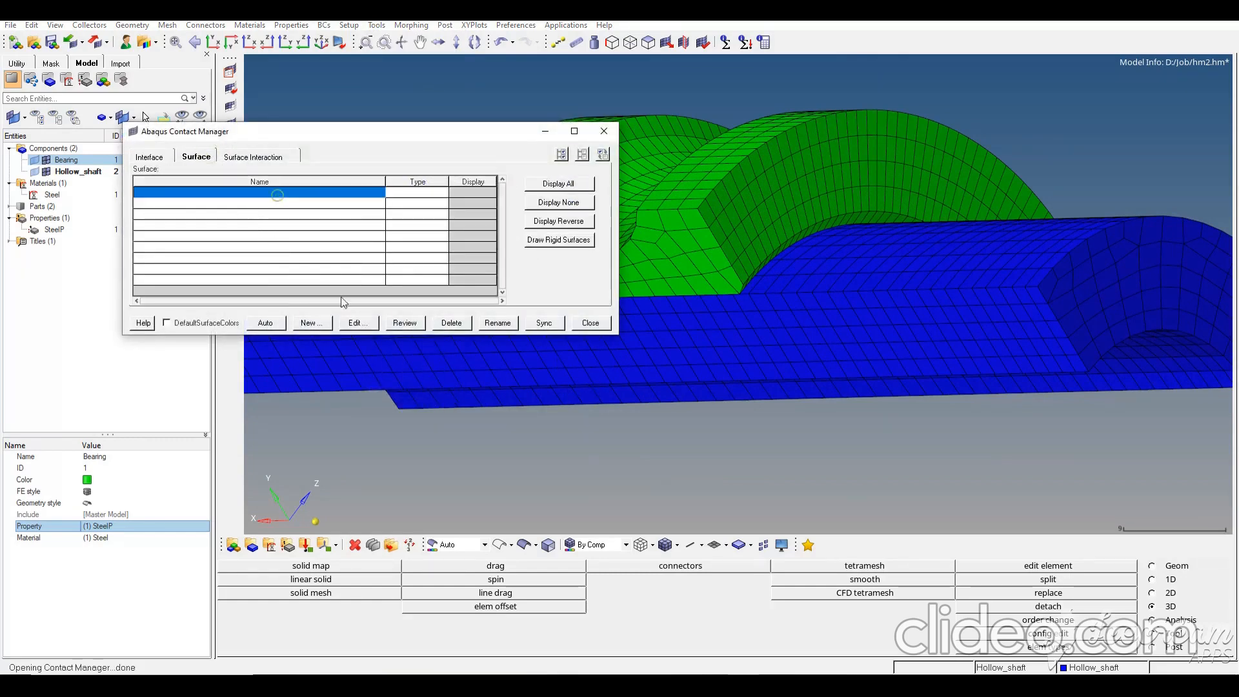
click(311, 323)
text(Bearing)
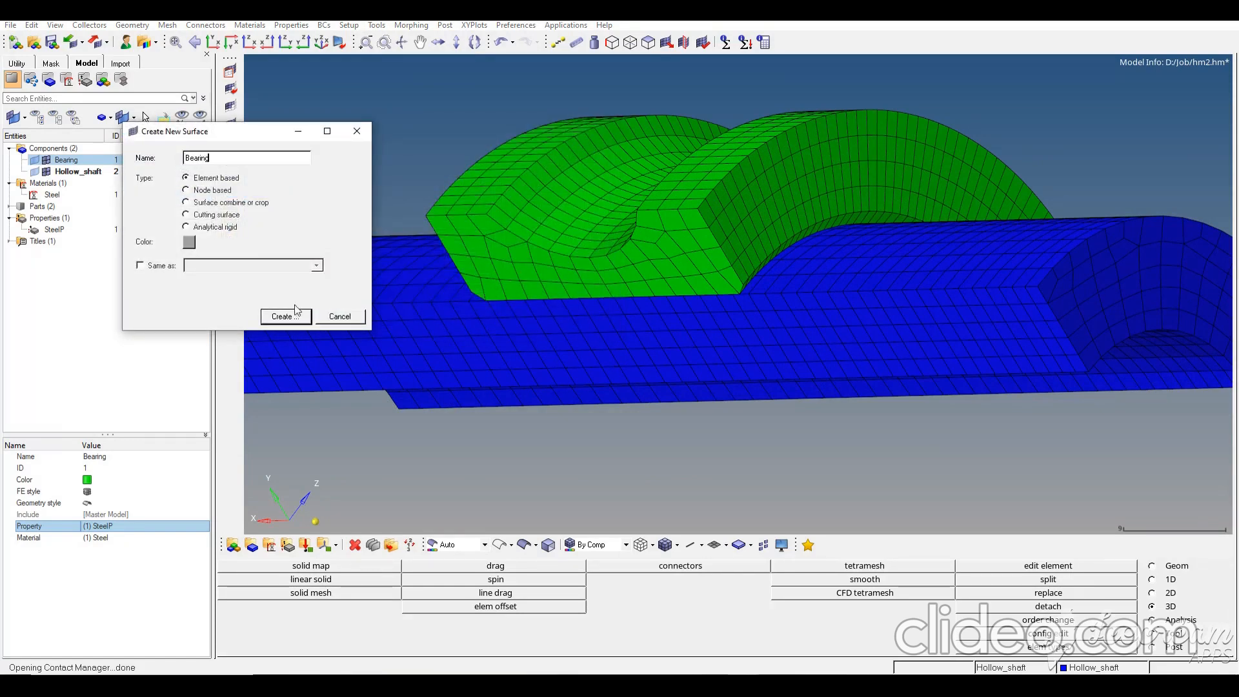
click(189, 242)
click(251, 291)
click(286, 316)
Select all attached elements of the bearing mesh as the elements for the Bearing surface
click(278, 189)
click(431, 568)
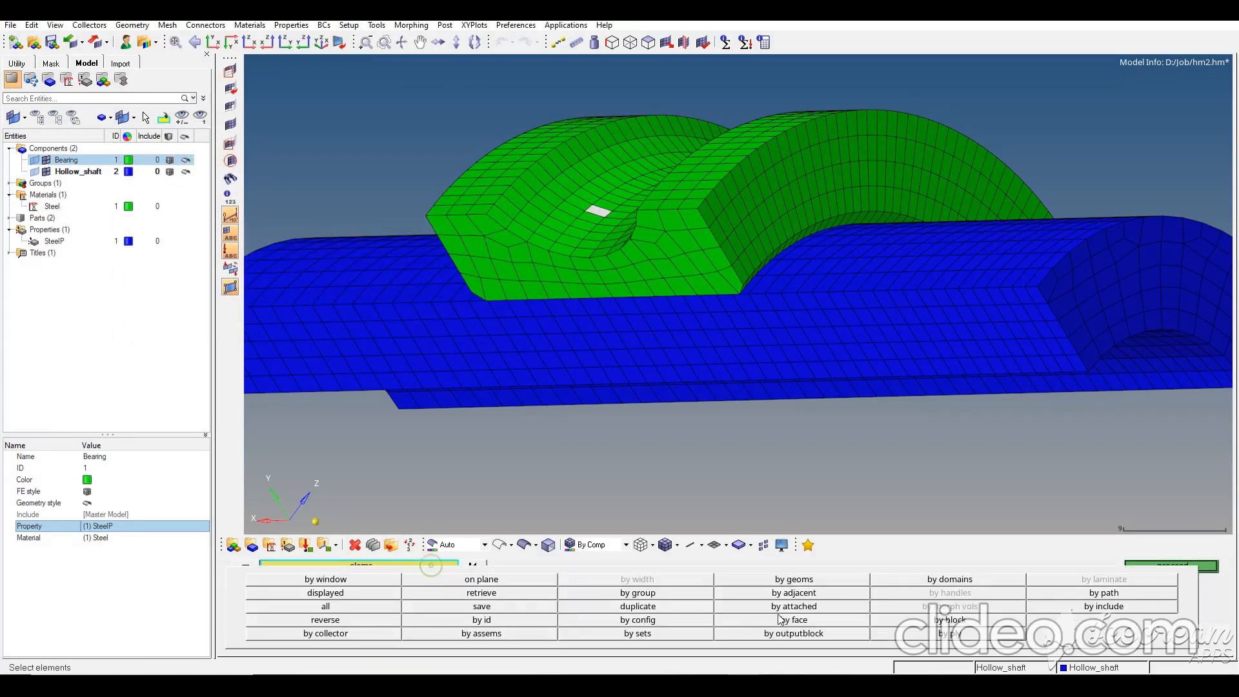
click(780, 611)
click(1153, 569)
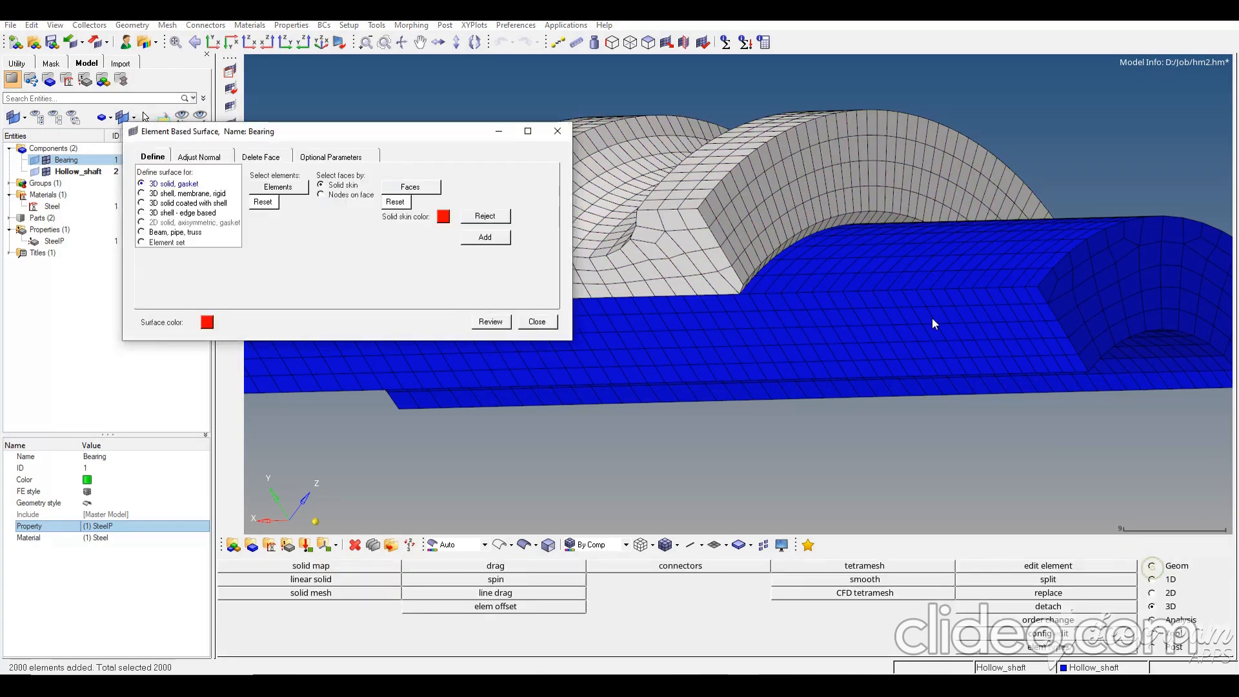
Hide the hollow shaft mesh and add the bearing's inner curved element faces to the Bearing surface
click(411, 188)
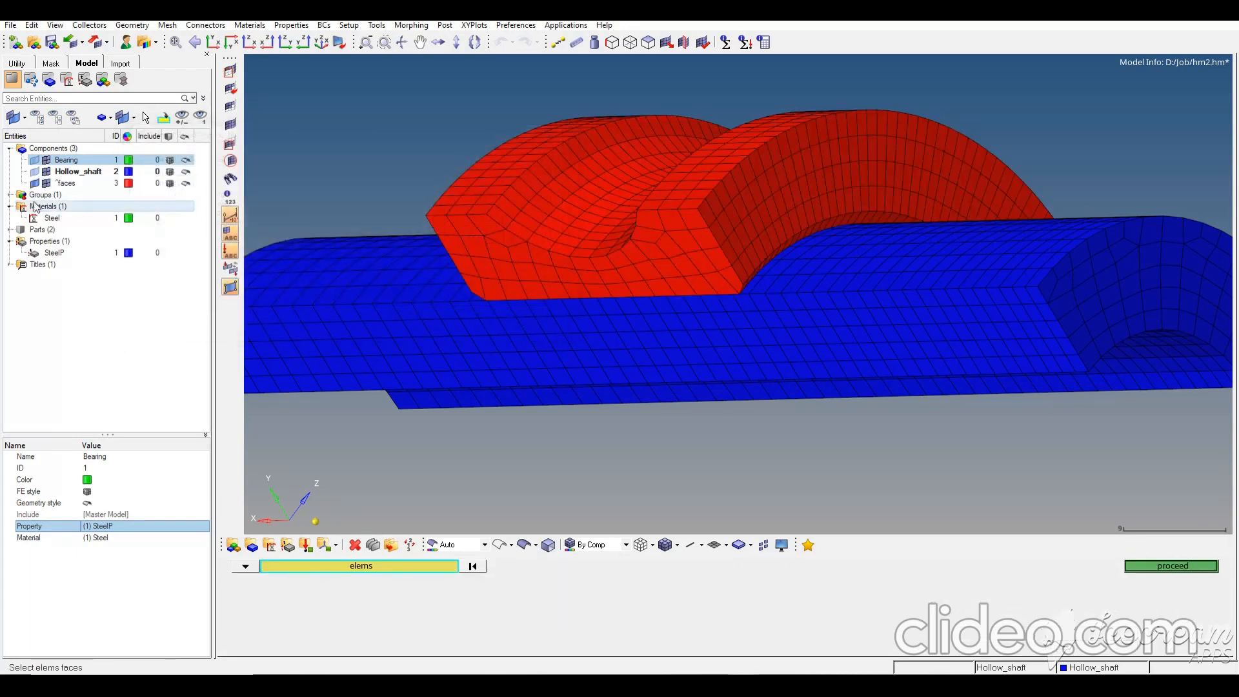
click(46, 171)
ctrl+drag(793, 280, 789, 245)
click(791, 252)
click(432, 567)
click(808, 627)
click(1169, 567)
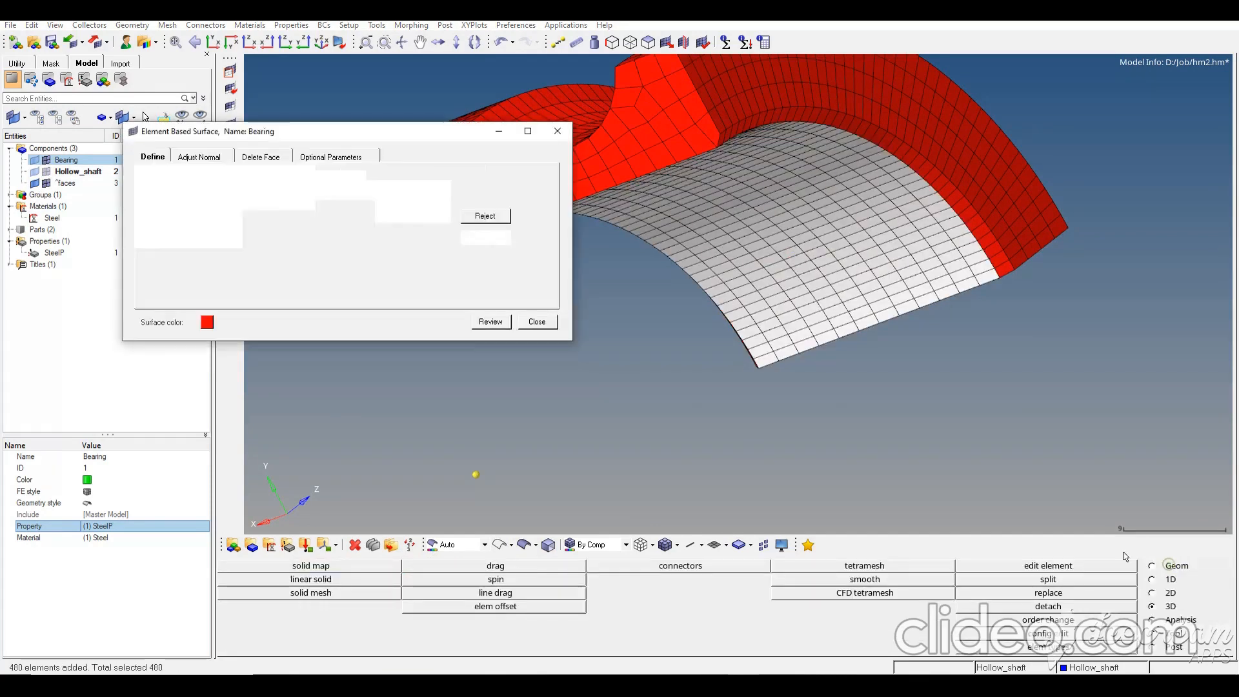
click(486, 237)
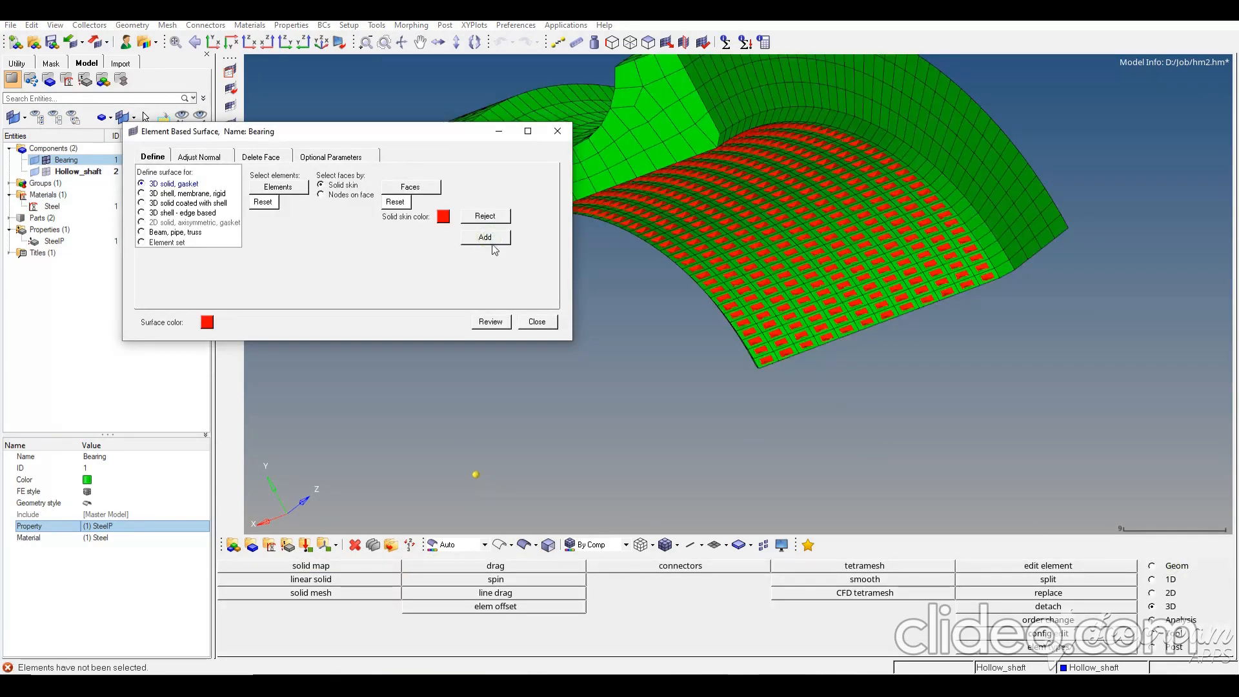
click(535, 321)
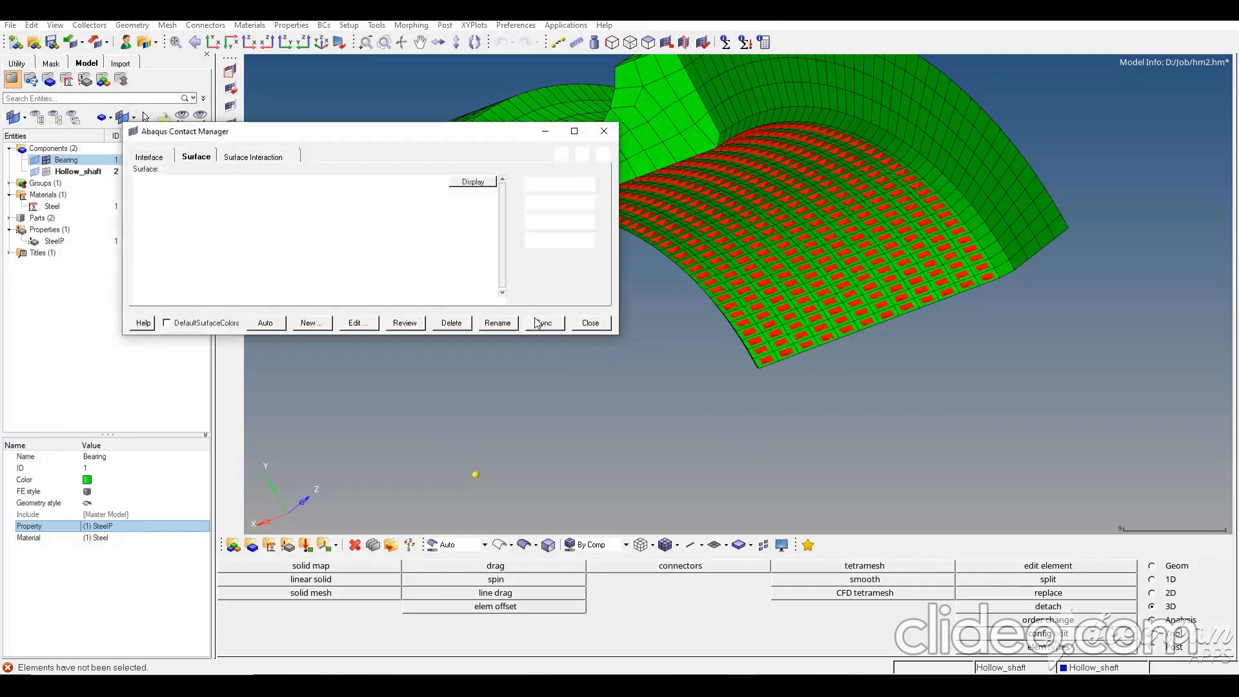
Create a blue element-based contact surface named Shaft
click(315, 324)
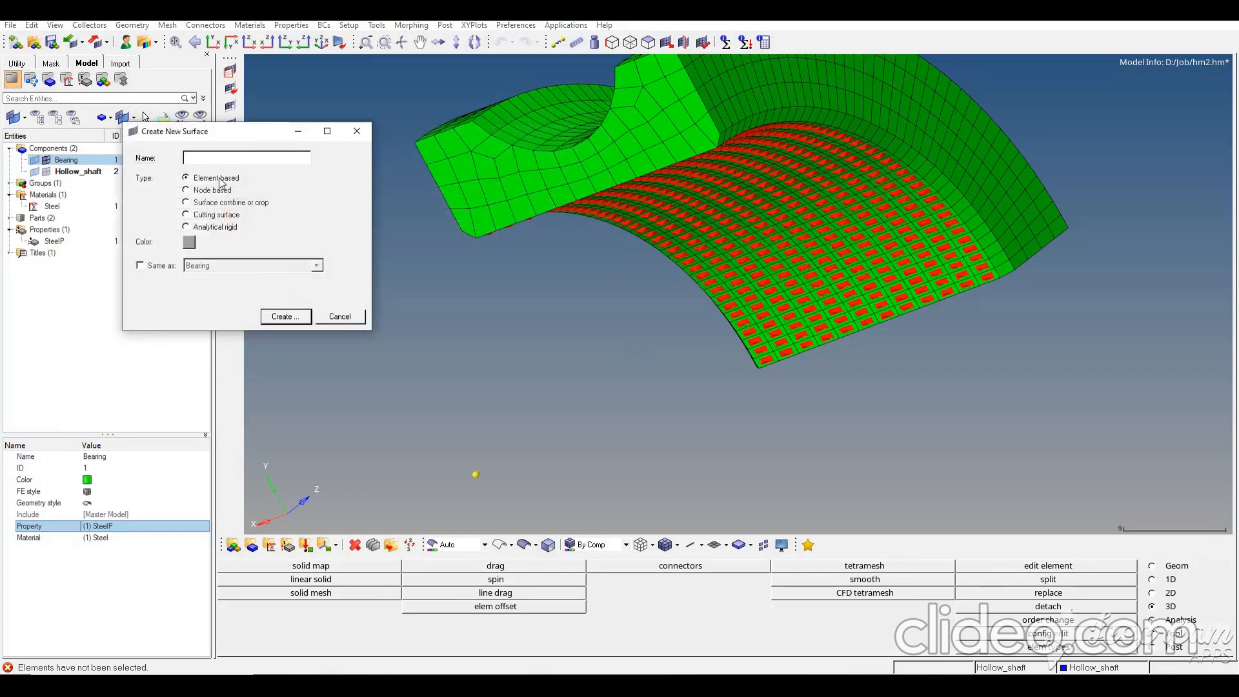
text(Shaft)
click(189, 242)
click(223, 273)
text(t)
click(284, 316)
Show the hollow shaft mesh and hide the bearing mesh
click(45, 171)
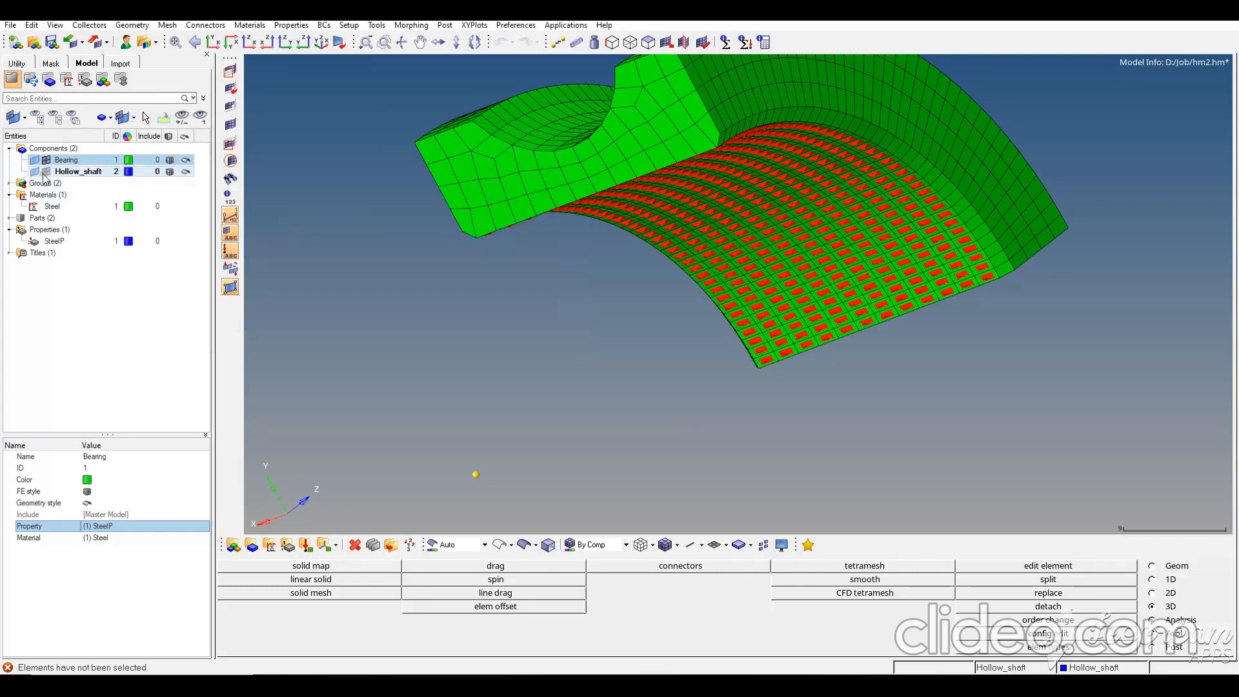
click(46, 159)
ctrl+drag(632, 197, 571, 240)
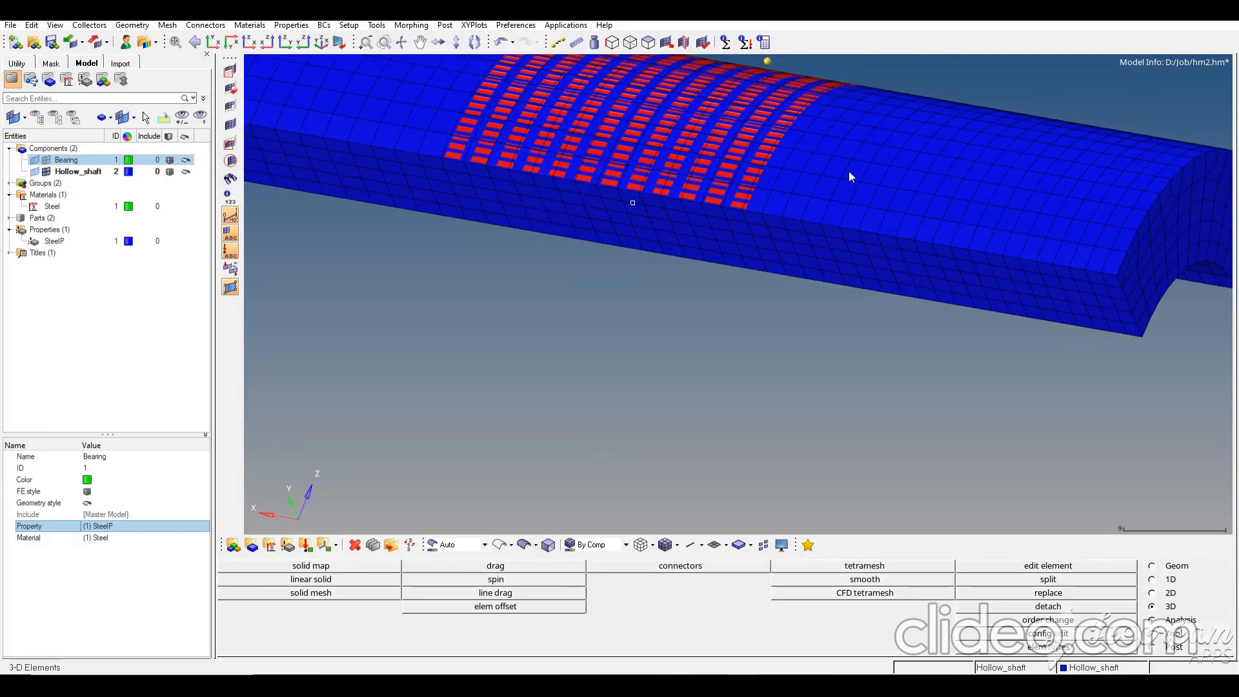
Return to the Shaft surface definition and select all attached elements of the hollow shaft mesh
mouse_move(743, 684)
click(782, 633)
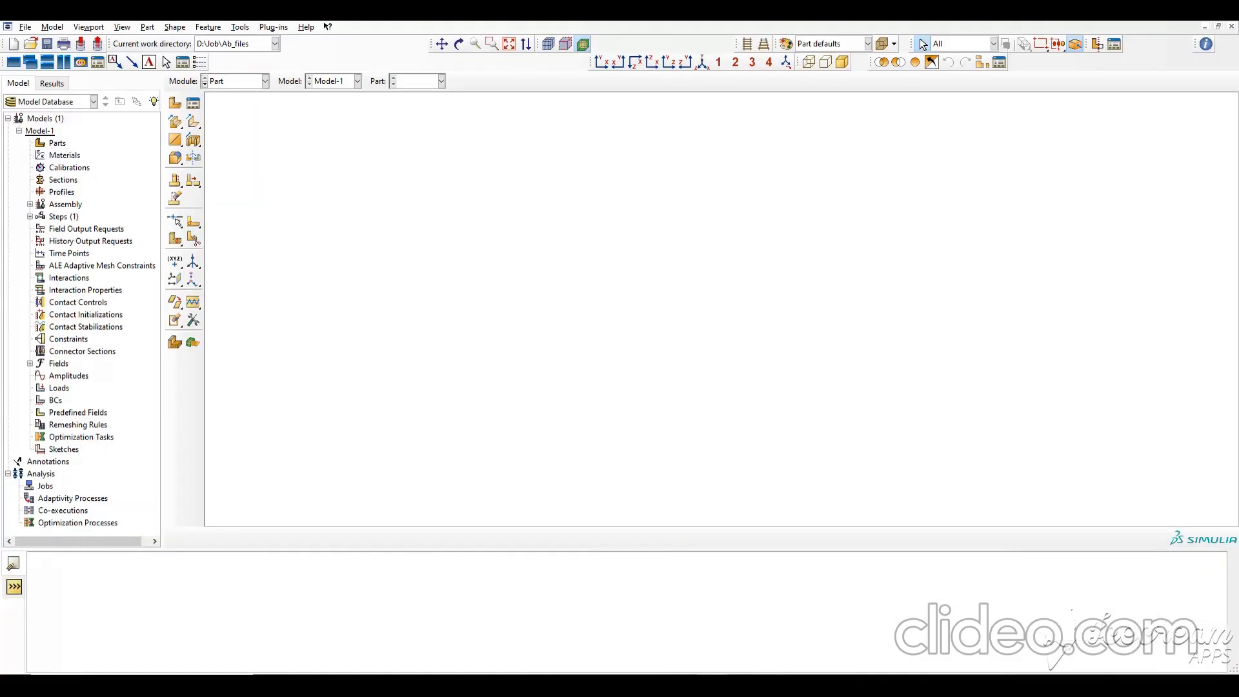
click(813, 645)
click(711, 636)
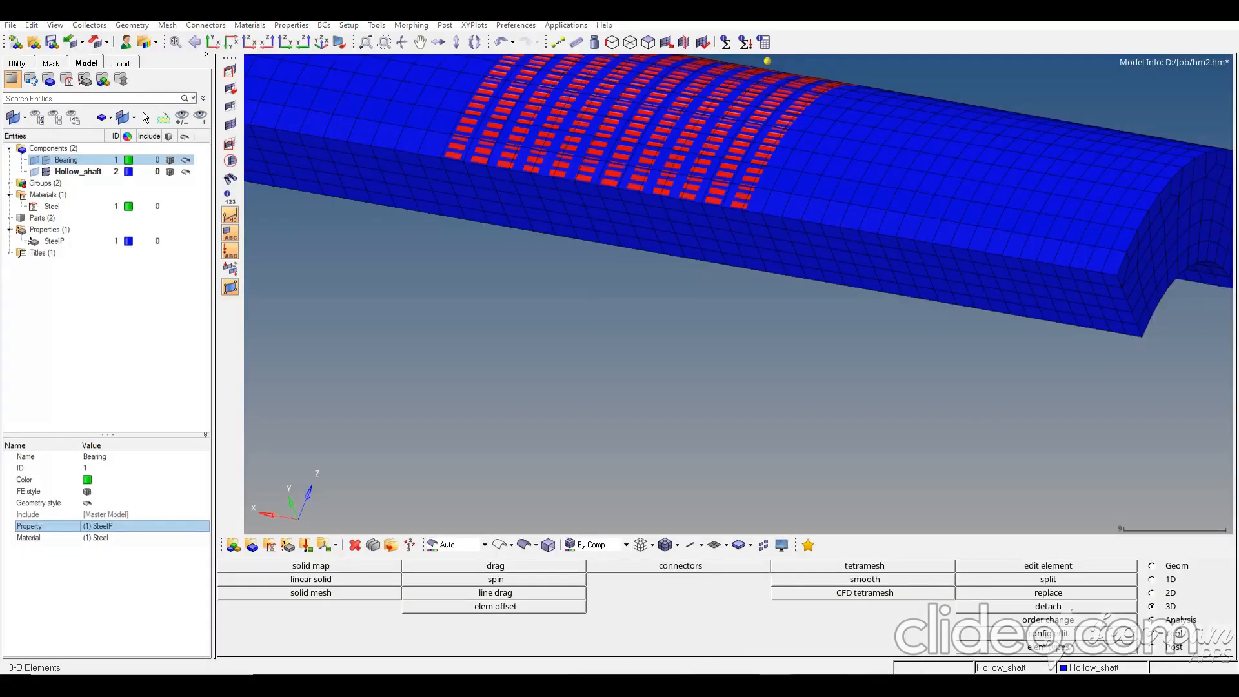
click(299, 188)
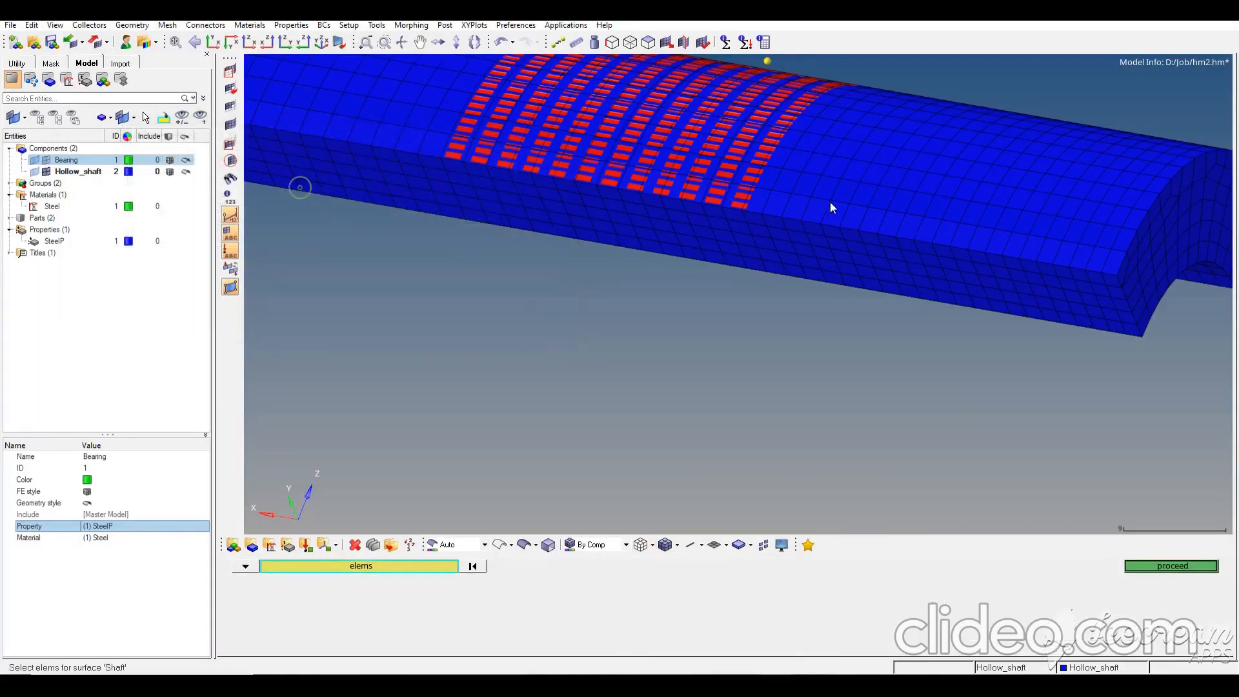
click(833, 214)
click(424, 565)
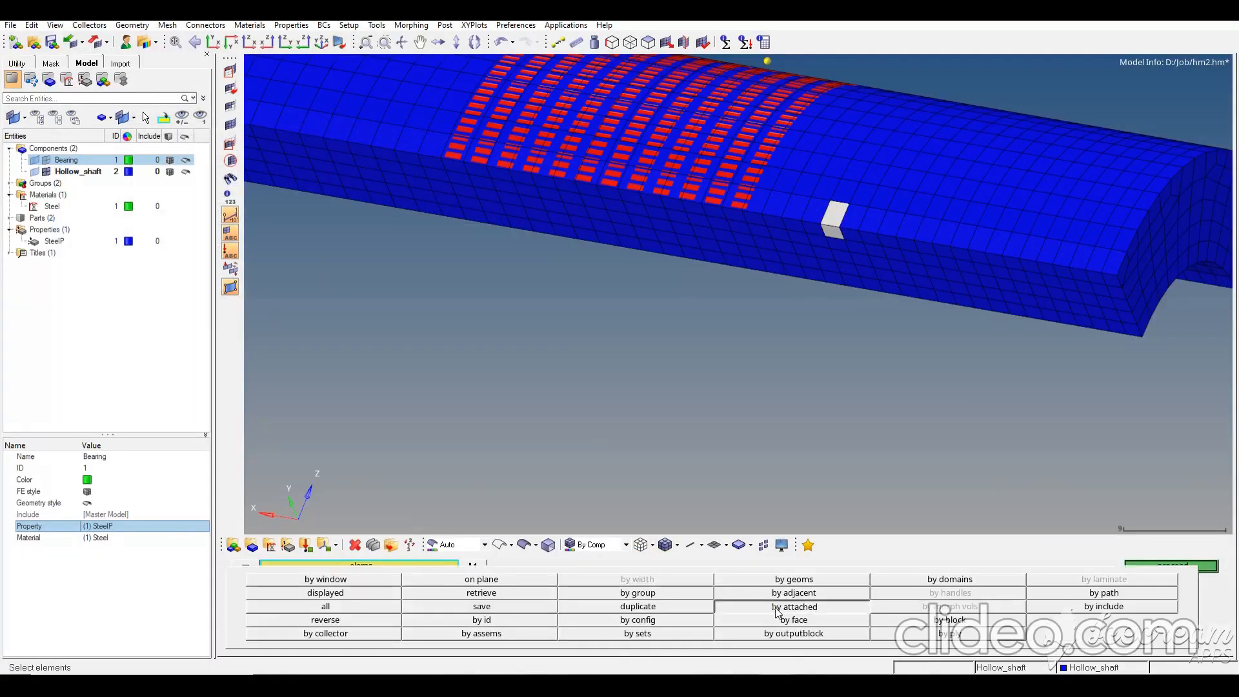
click(776, 611)
ctrl+drag(857, 359, 934, 192)
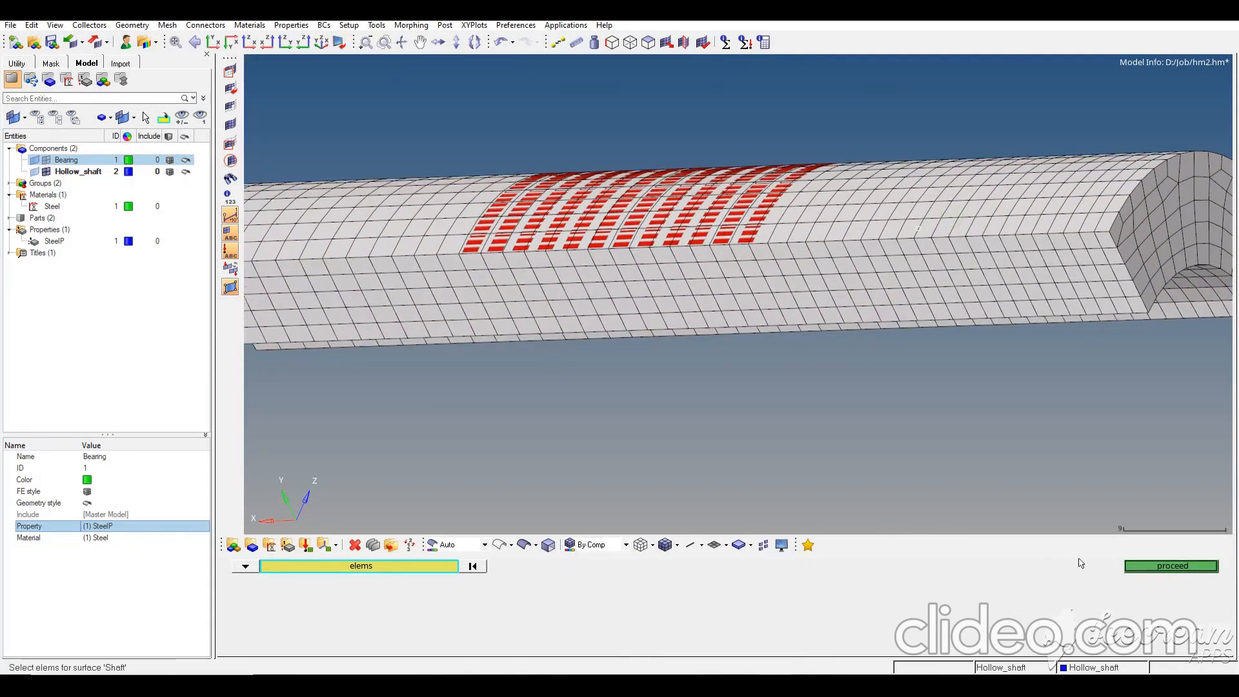
click(1172, 566)
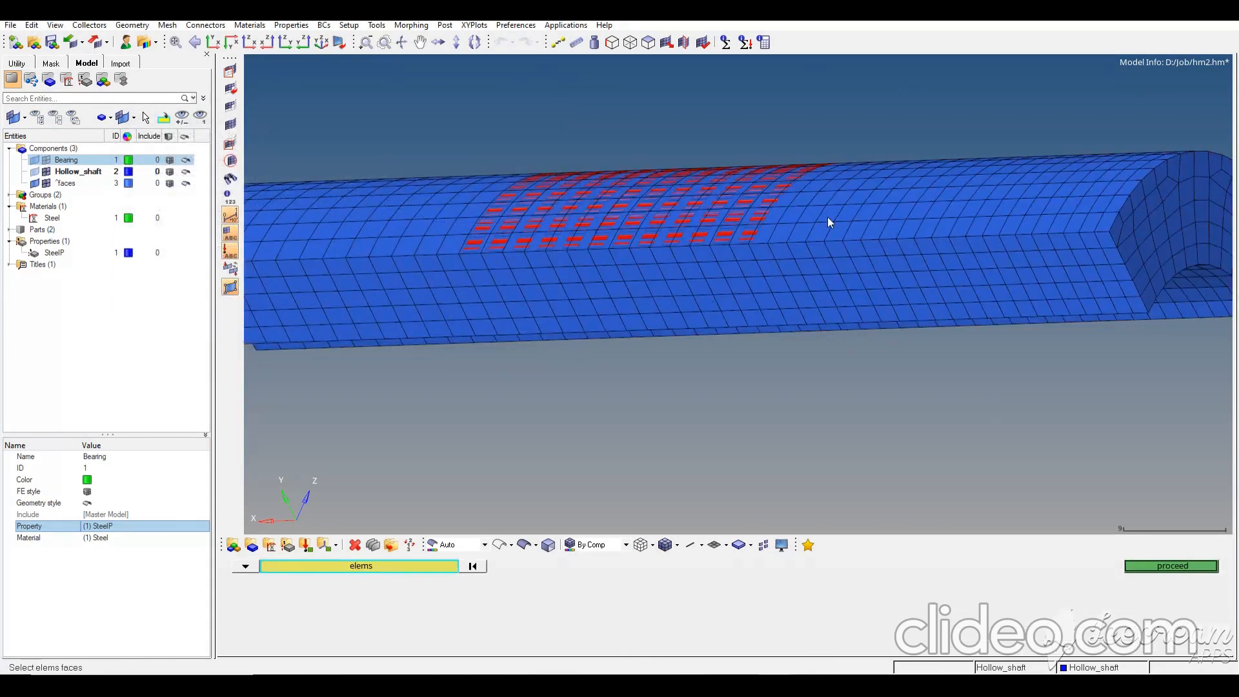
Select all element faces on the hollow shaft's outer curved side for the Shaft surface
click(830, 216)
click(442, 566)
click(790, 618)
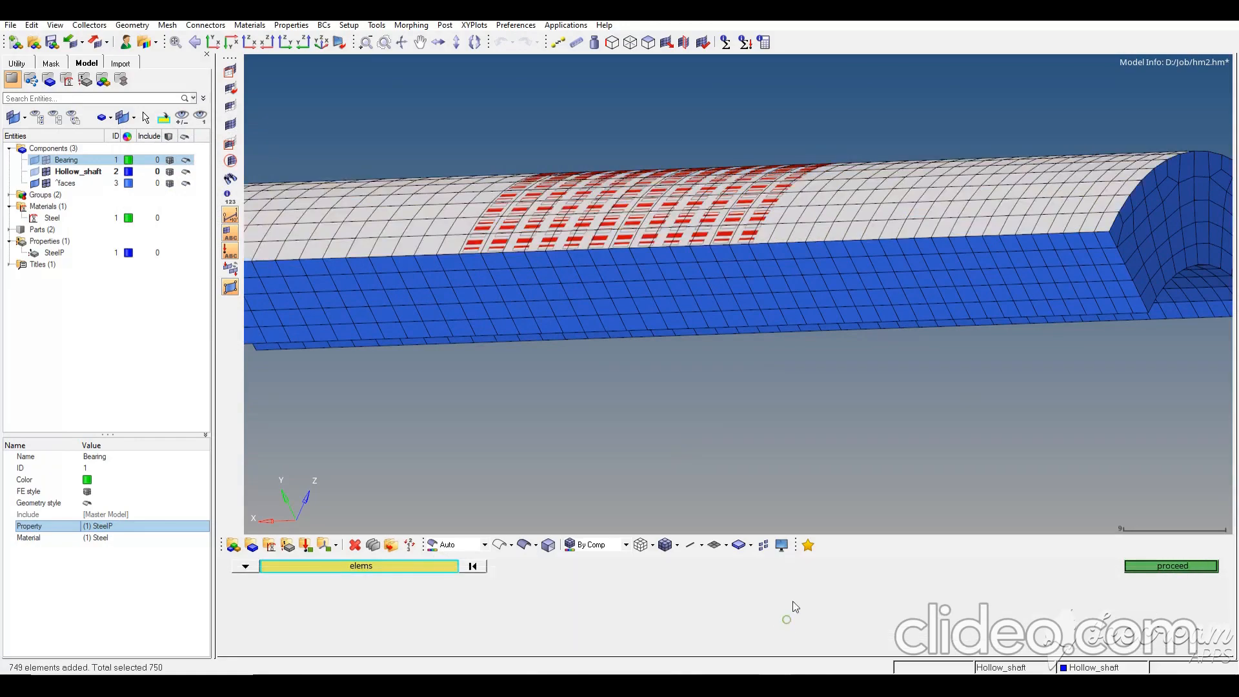
Deselect the faces at both shaft ends and add the remaining middle band around the bearing contact area to the Shaft surface
ctrl+drag(710, 194, 688, 287)
ctrl+scroll(685, 307, down, 3)
ctrl+drag(659, 109, 647, 194)
shift+right_drag(950, 298, 733, 79)
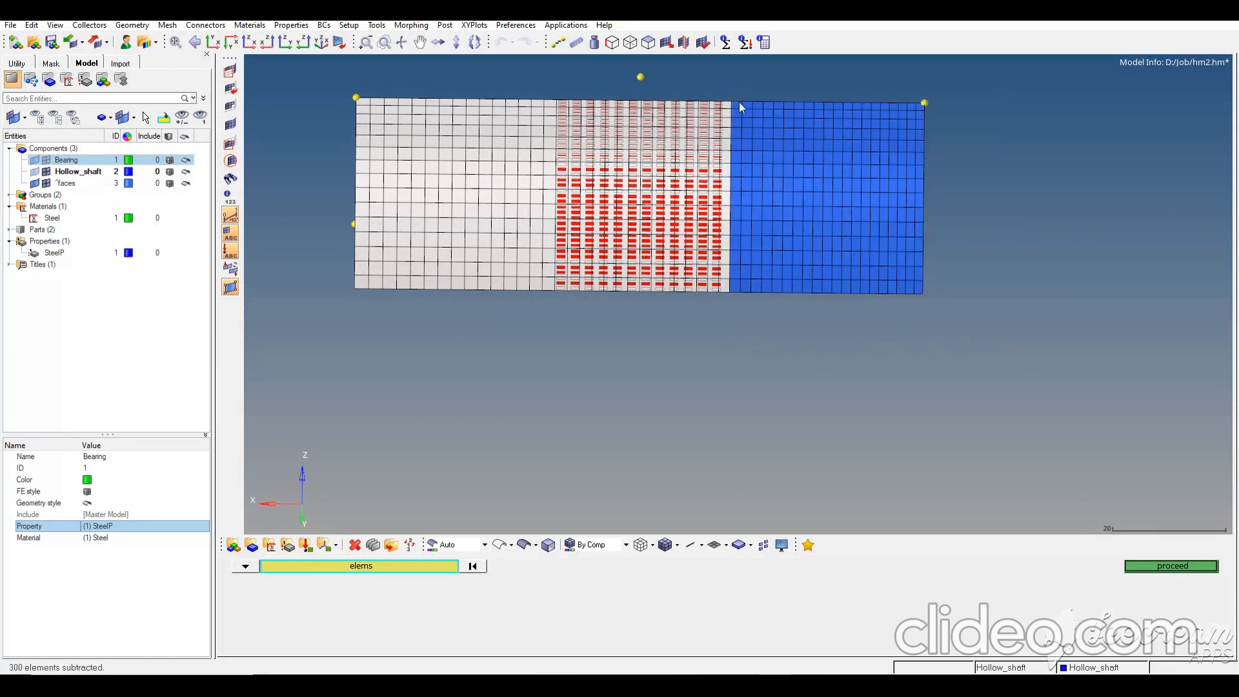
mouse_move(316, 74)
shift+right_down()
mouse_move(453, 288)
mouse_move(545, 307)
shift+right_up()
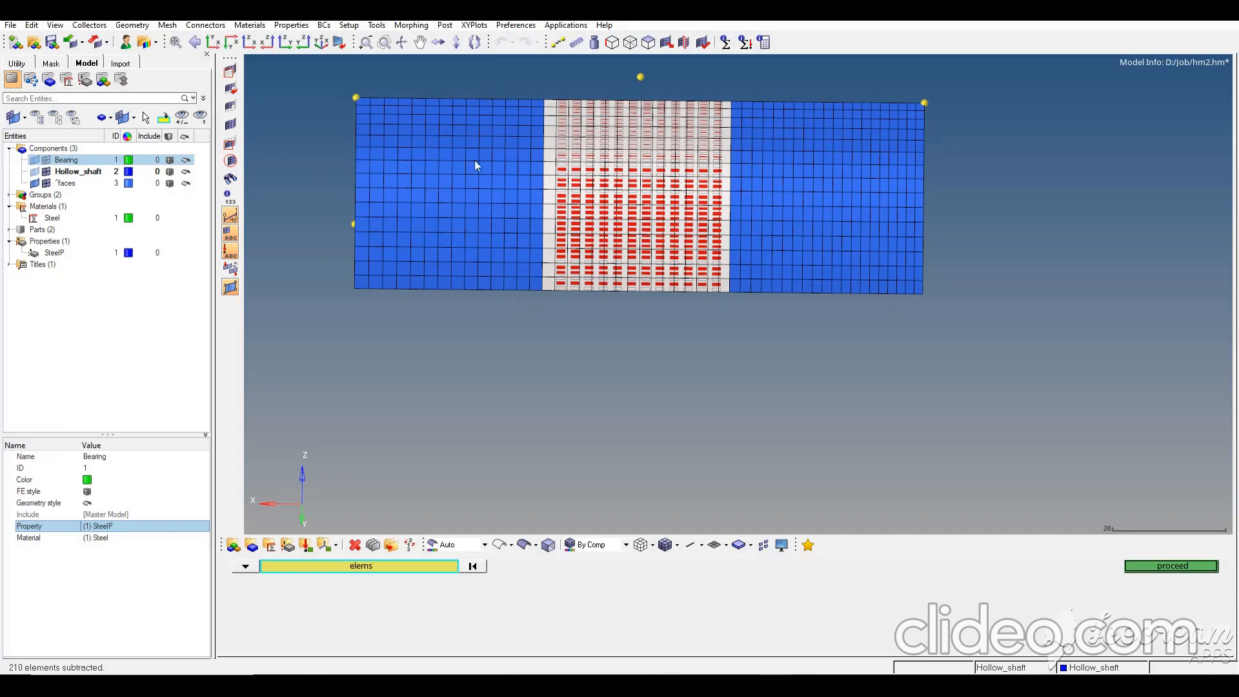
ctrl+drag(612, 256, 713, 275)
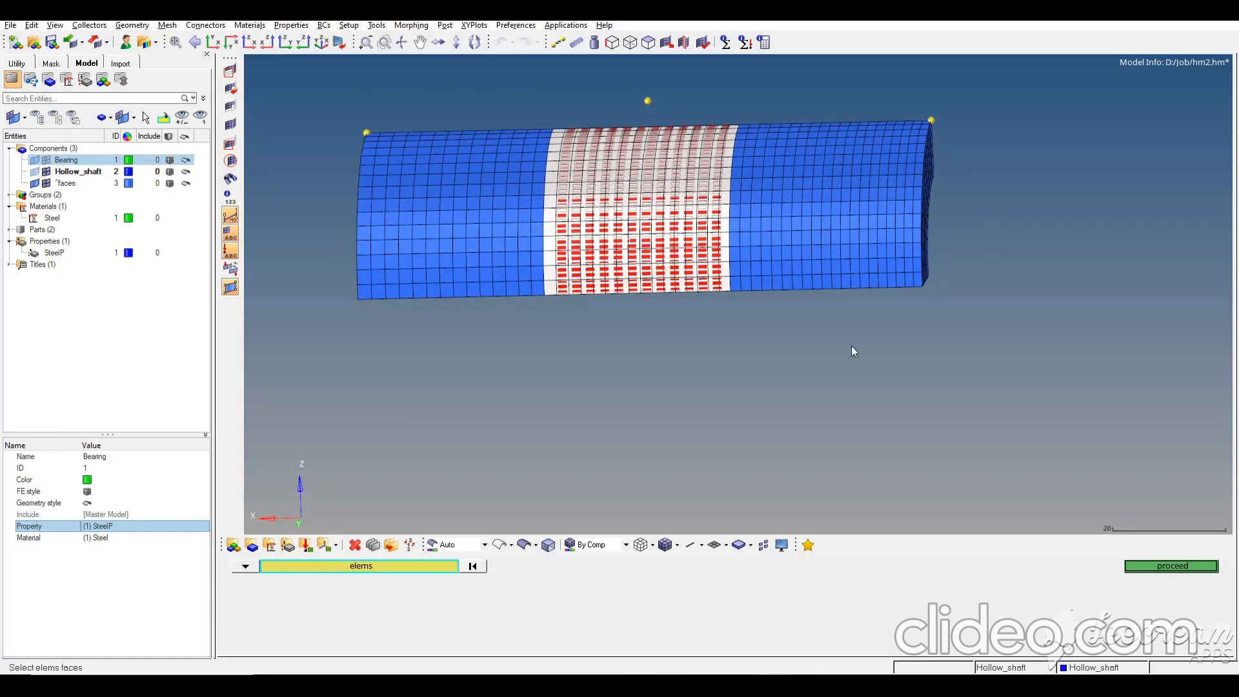
click(1148, 572)
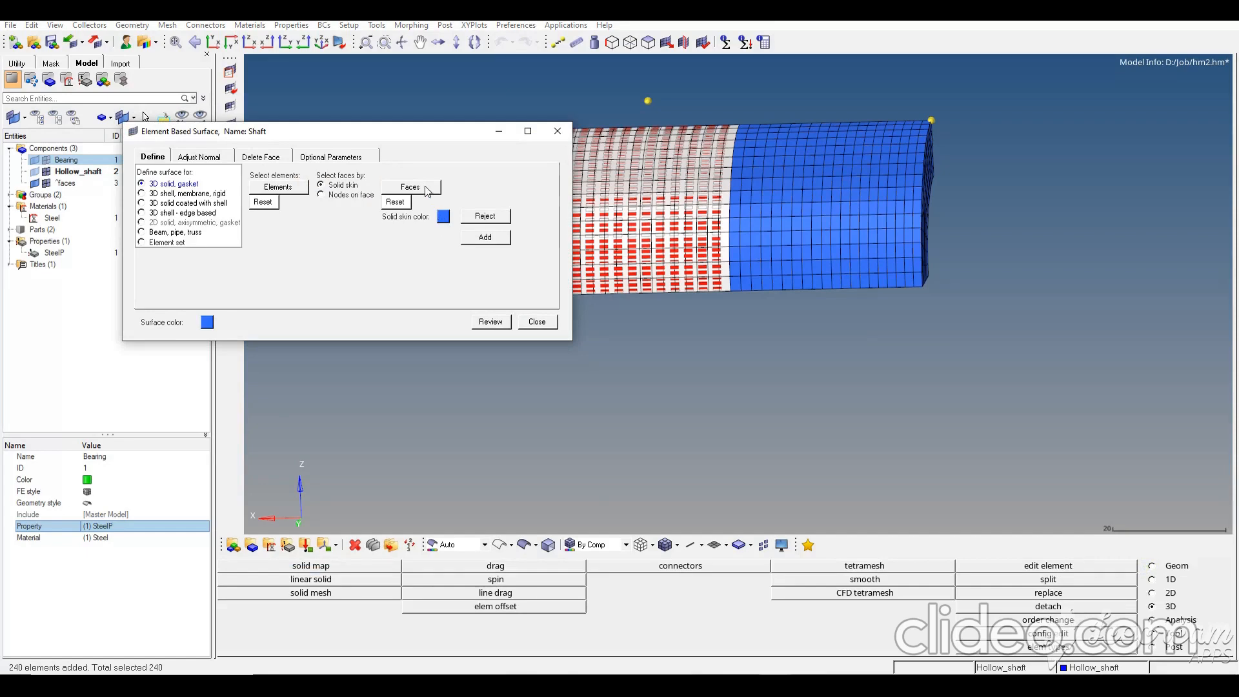
click(490, 237)
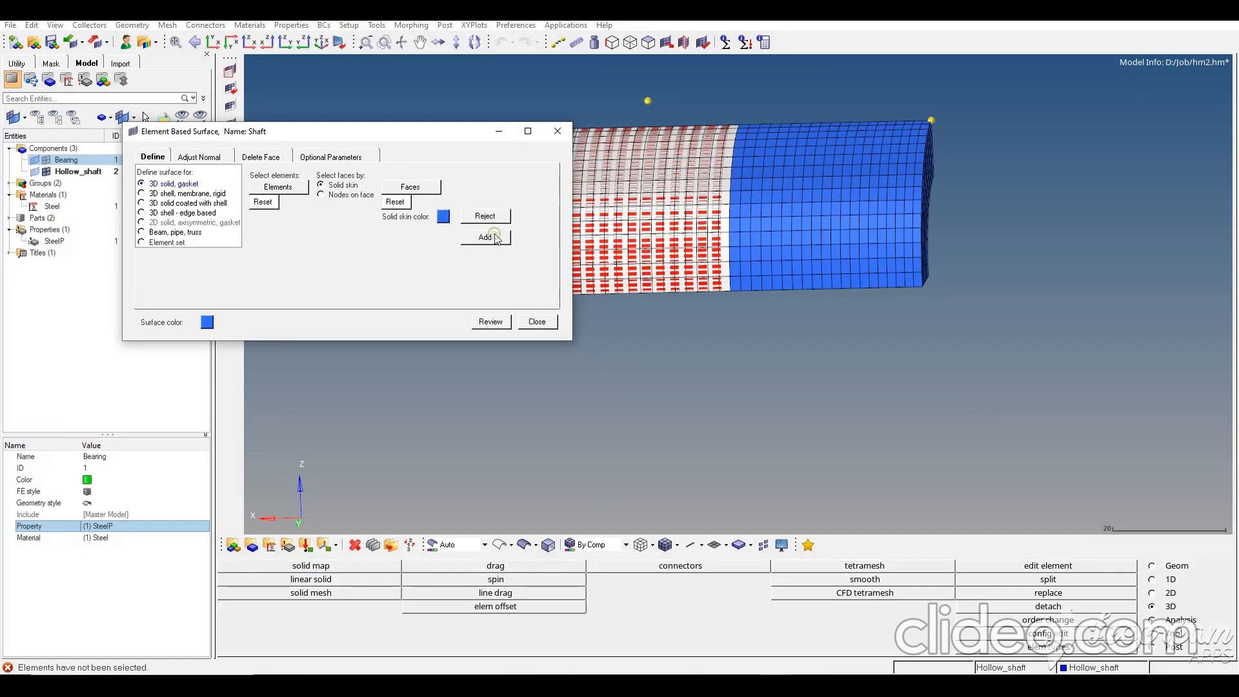
click(537, 321)
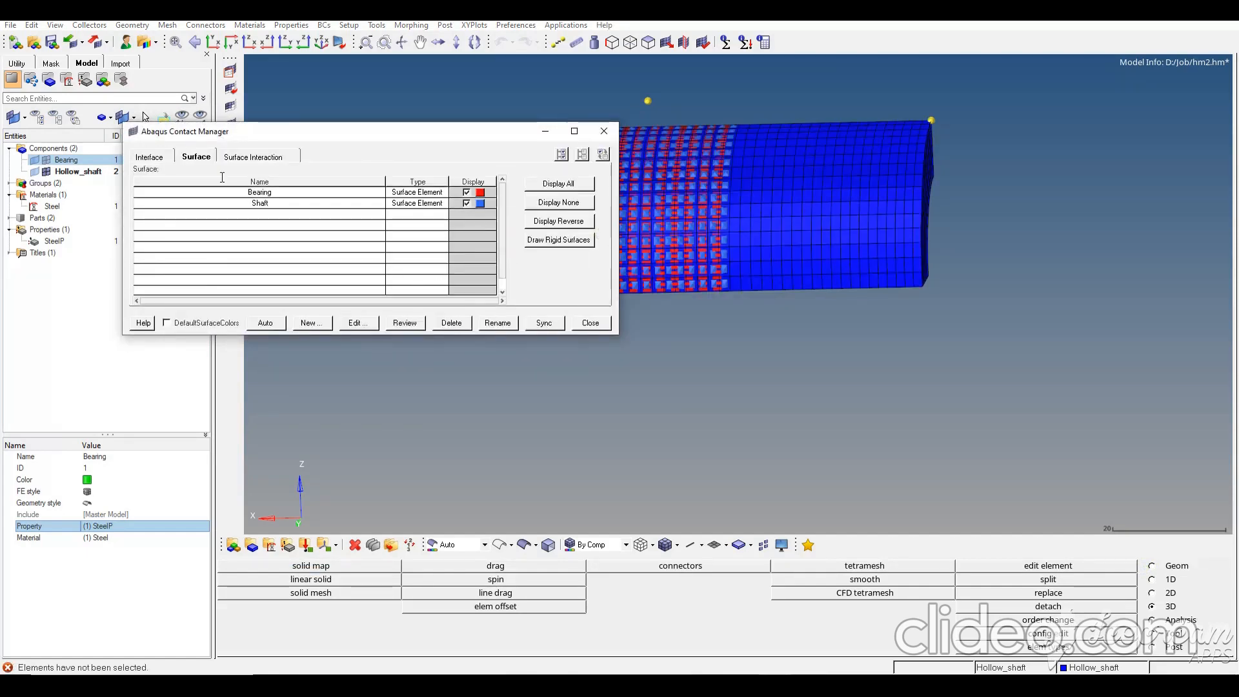
Create a surface interaction named Interaction with surface behavior and friction enabled
click(245, 157)
click(236, 192)
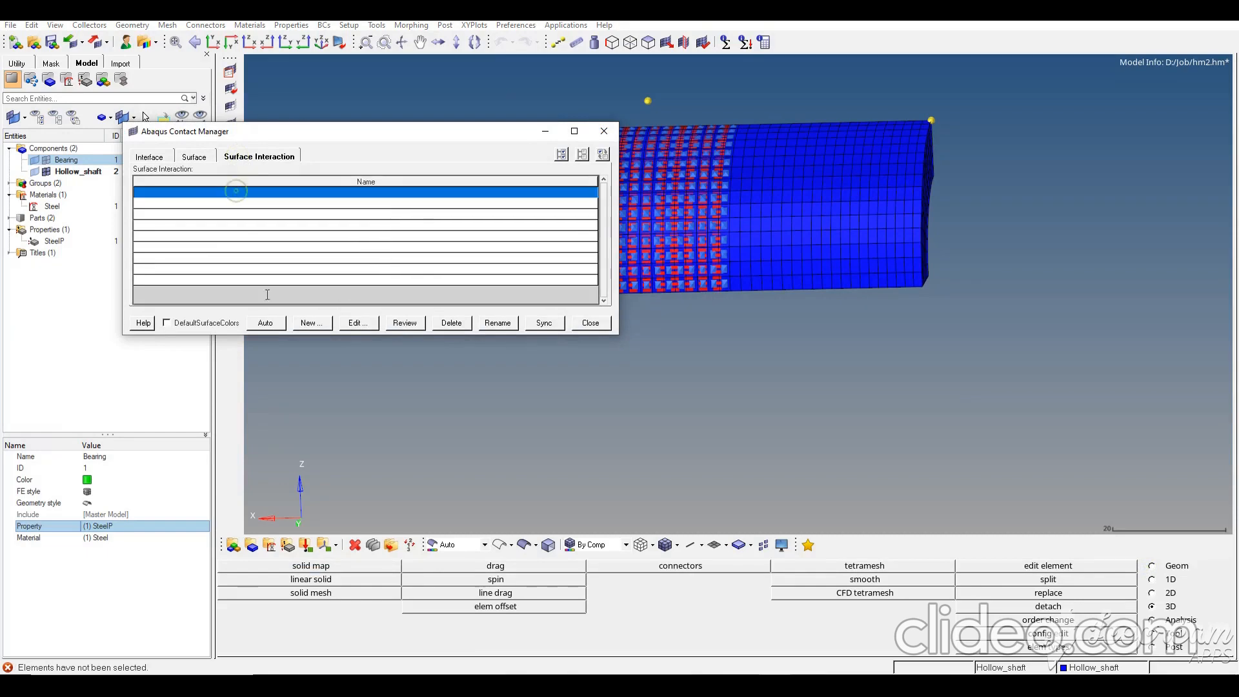
click(311, 324)
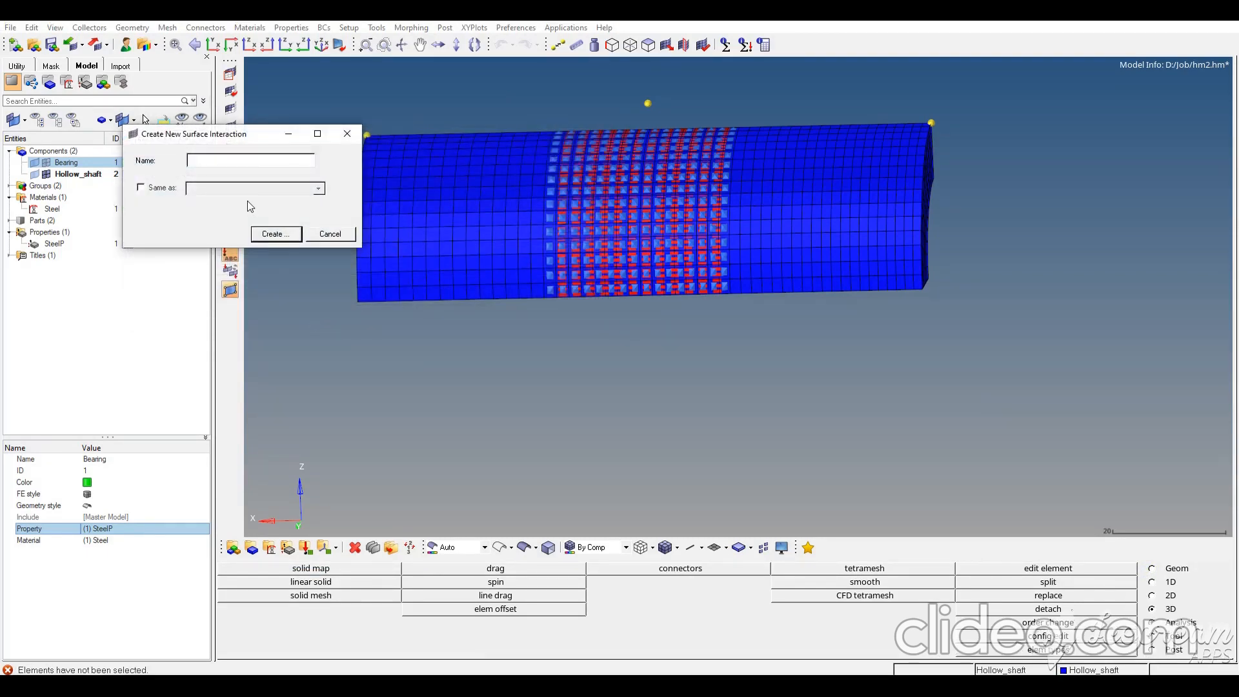
text(Interaction)
key(Return)
click(167, 211)
click(164, 239)
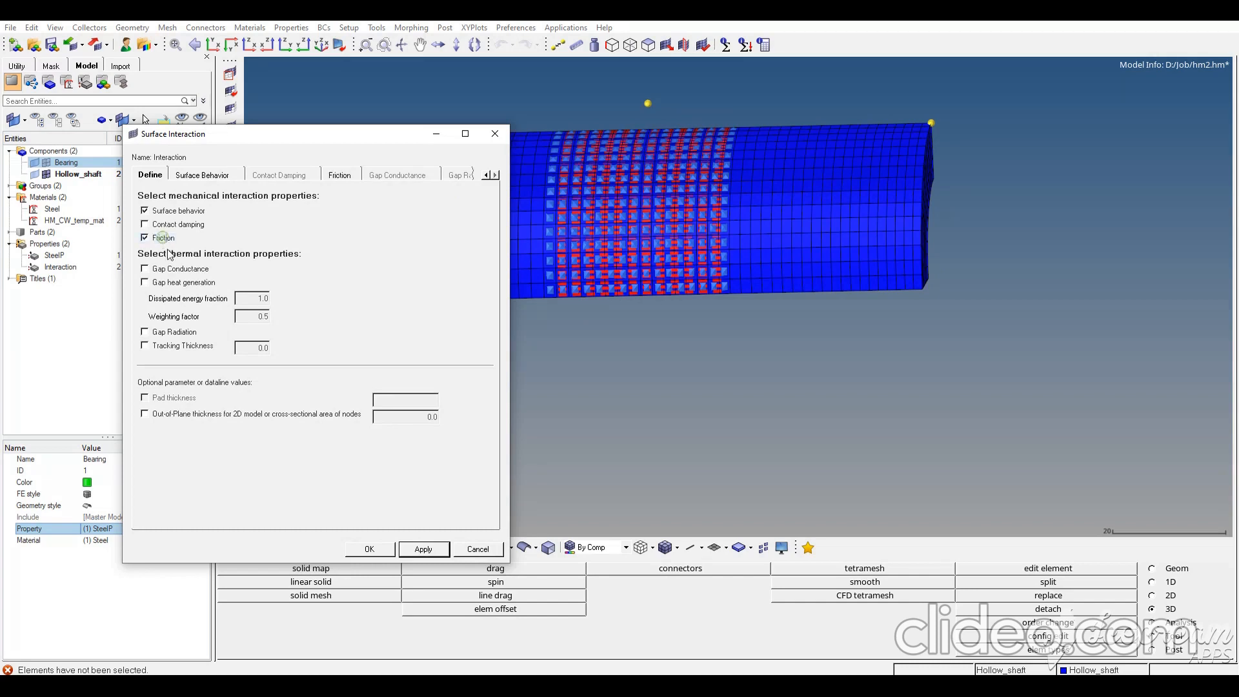
Set the interaction's surface behavior to hard pressure overclosure with linear penalty enforcement and a scale factor of 0.1
click(208, 175)
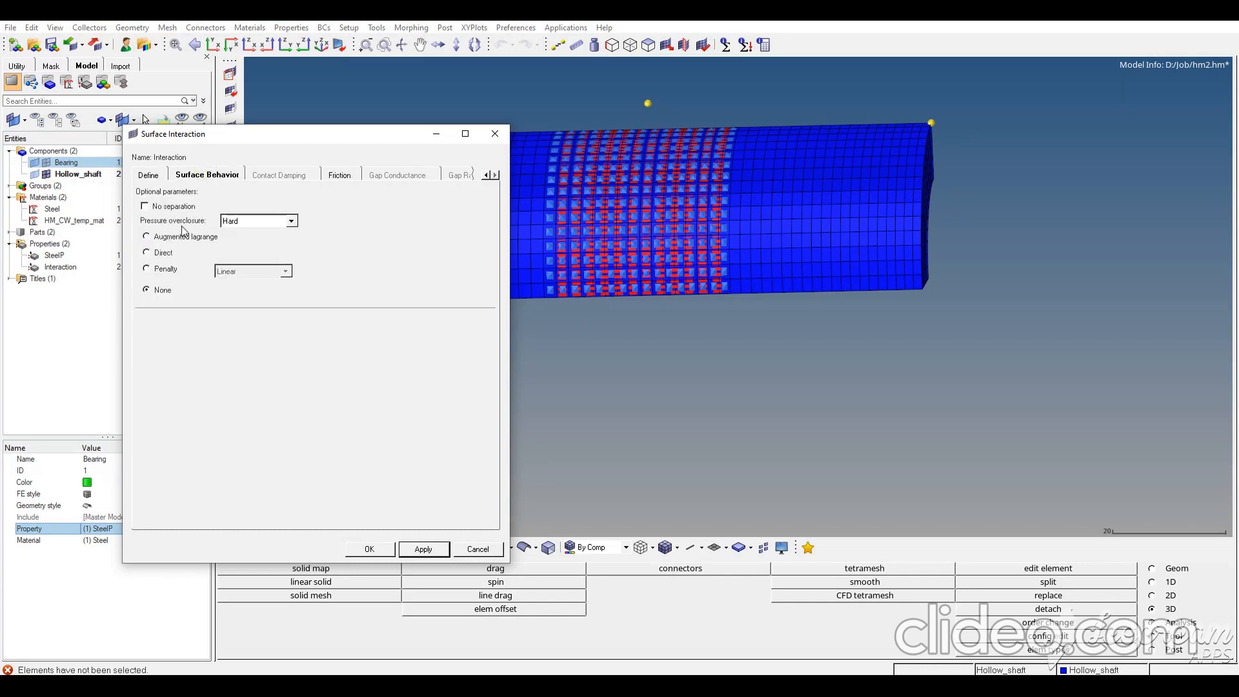
click(164, 270)
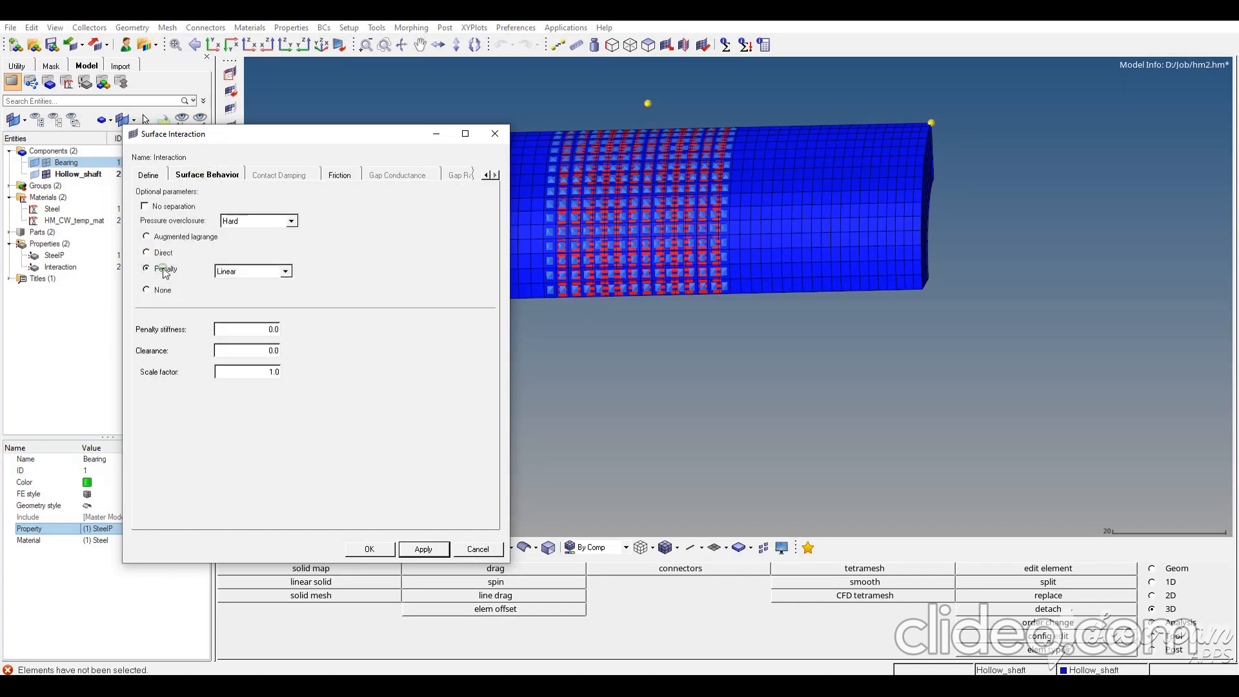
double_click(271, 373)
text(0.1)
Set the friction coefficient to 0.15 with the Default friction type and save the surface interaction
click(339, 176)
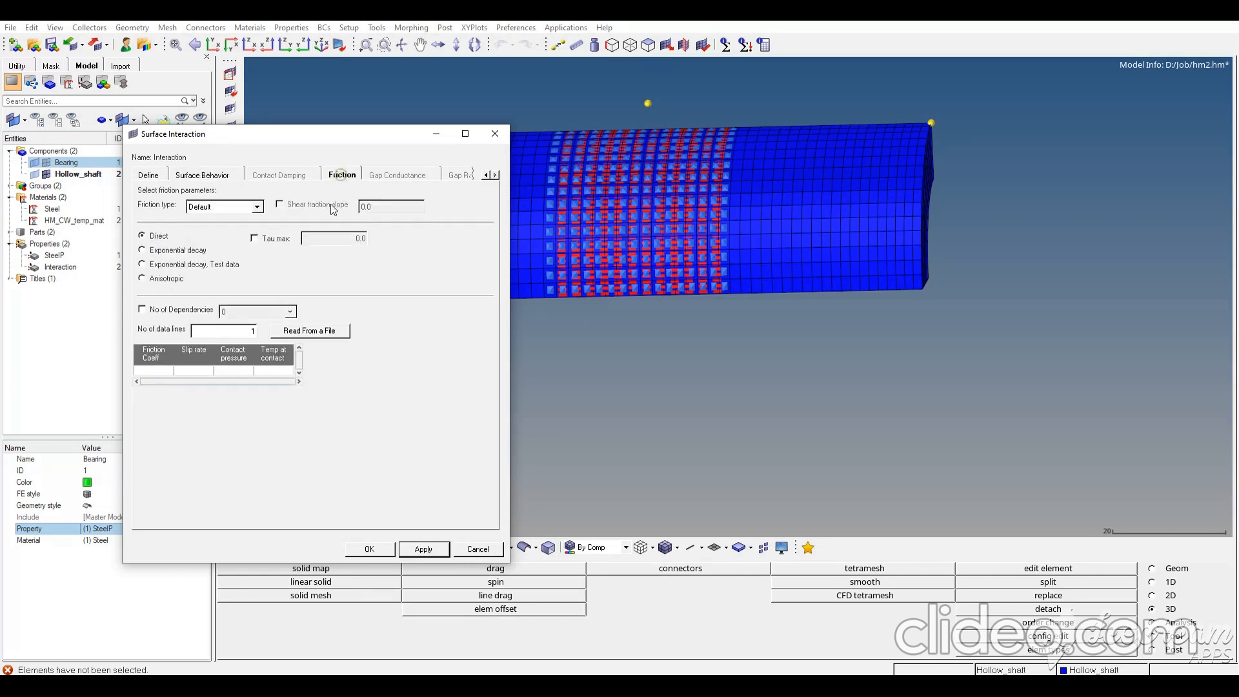
click(164, 365)
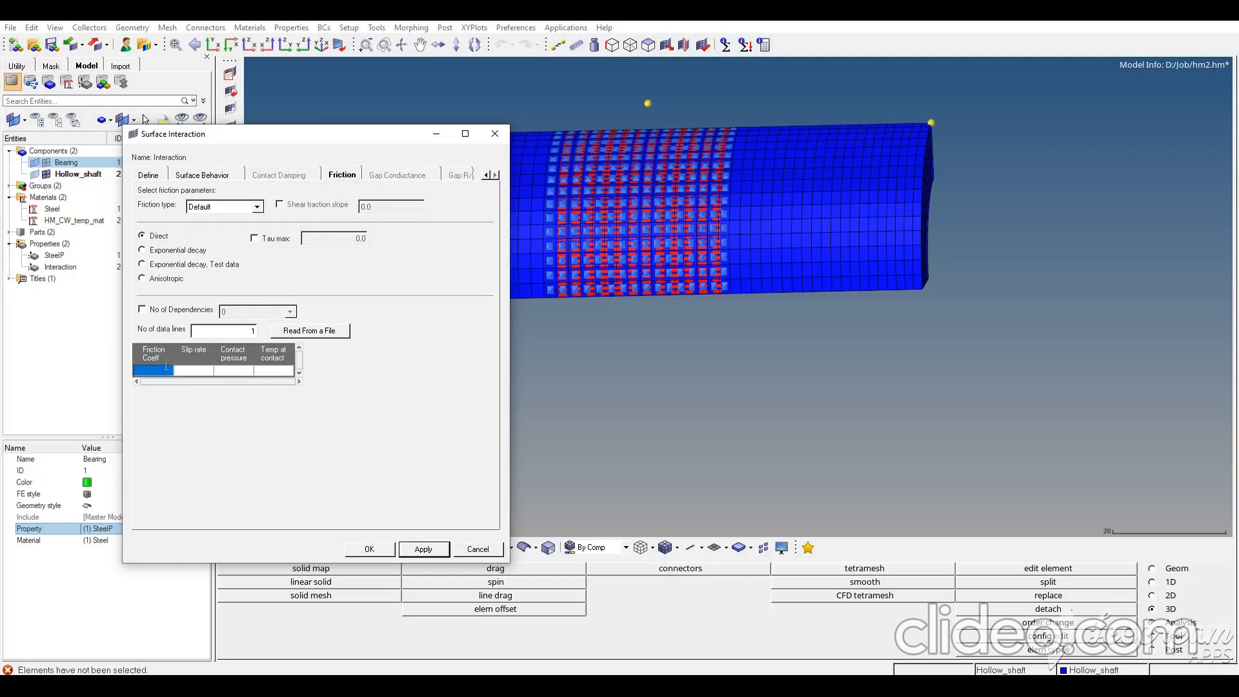
click(159, 367)
click(205, 430)
click(257, 206)
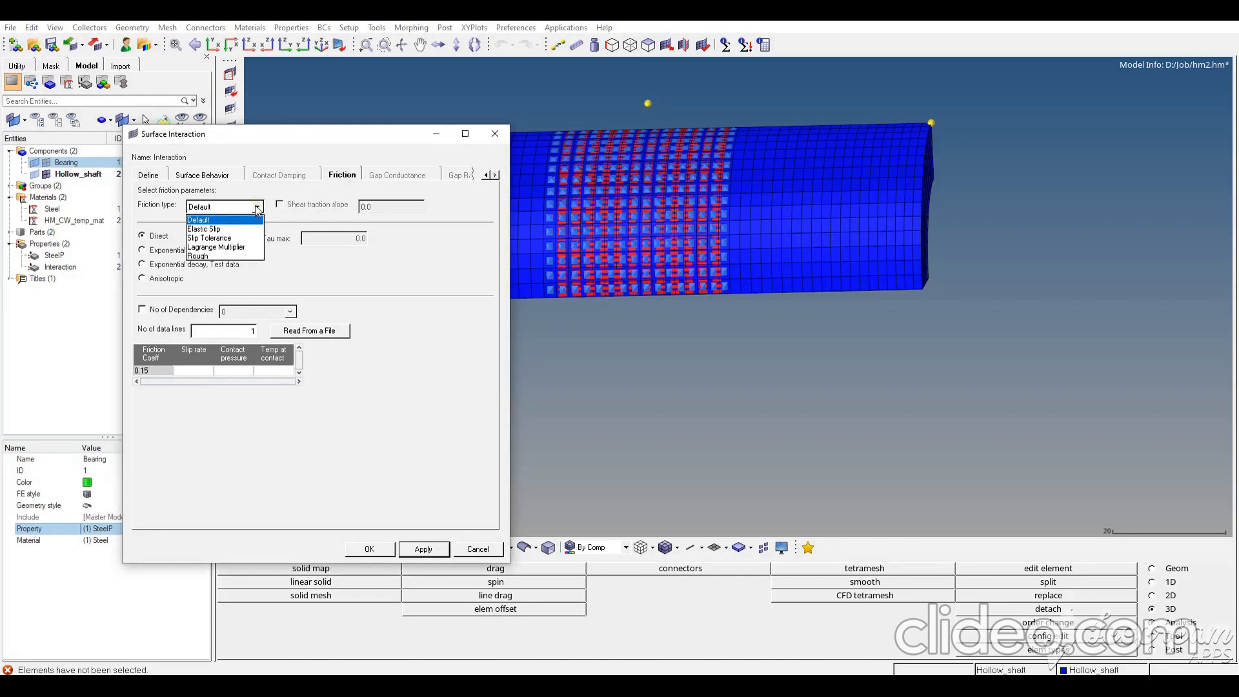
click(256, 205)
click(377, 548)
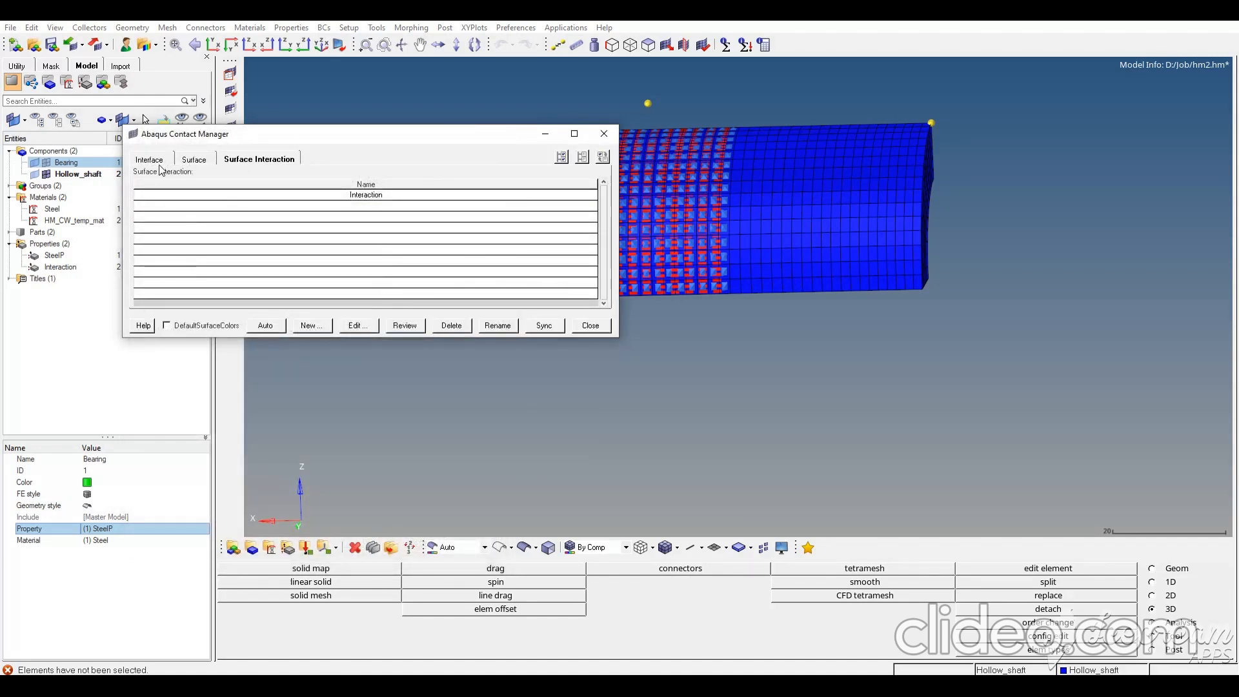
Create a contact pair interface named Bearing-Shaft
click(160, 160)
click(326, 327)
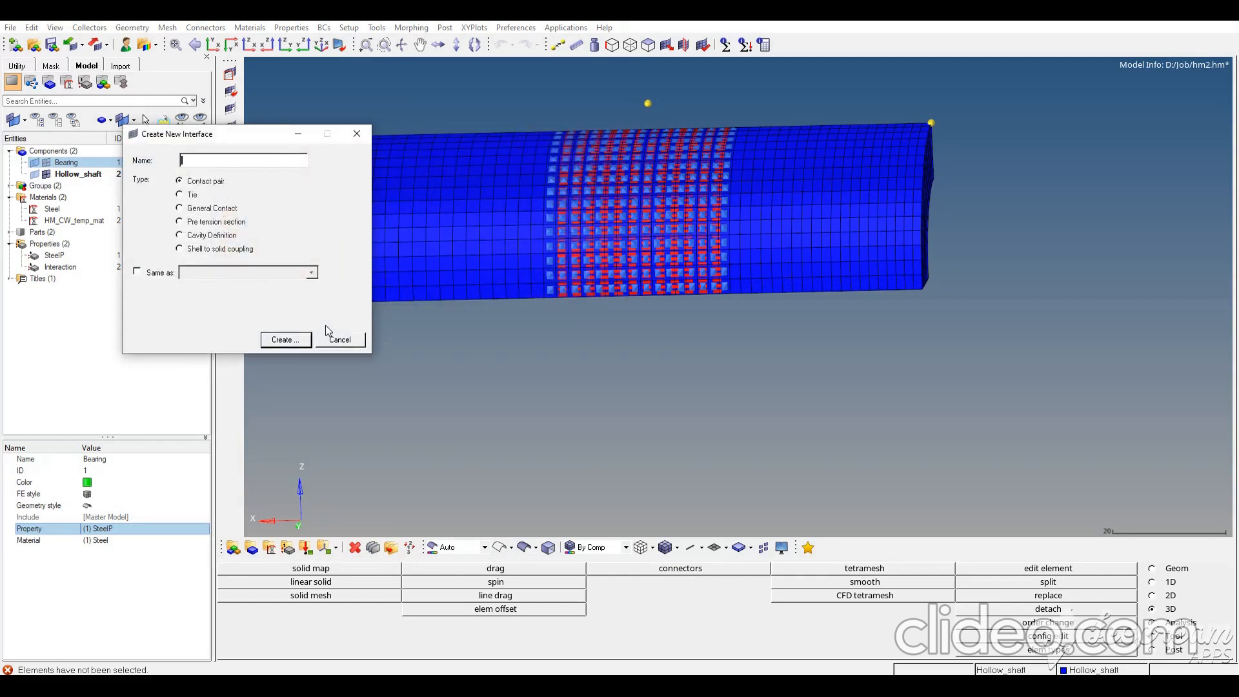
text(Bearing-Shaft)
click(272, 342)
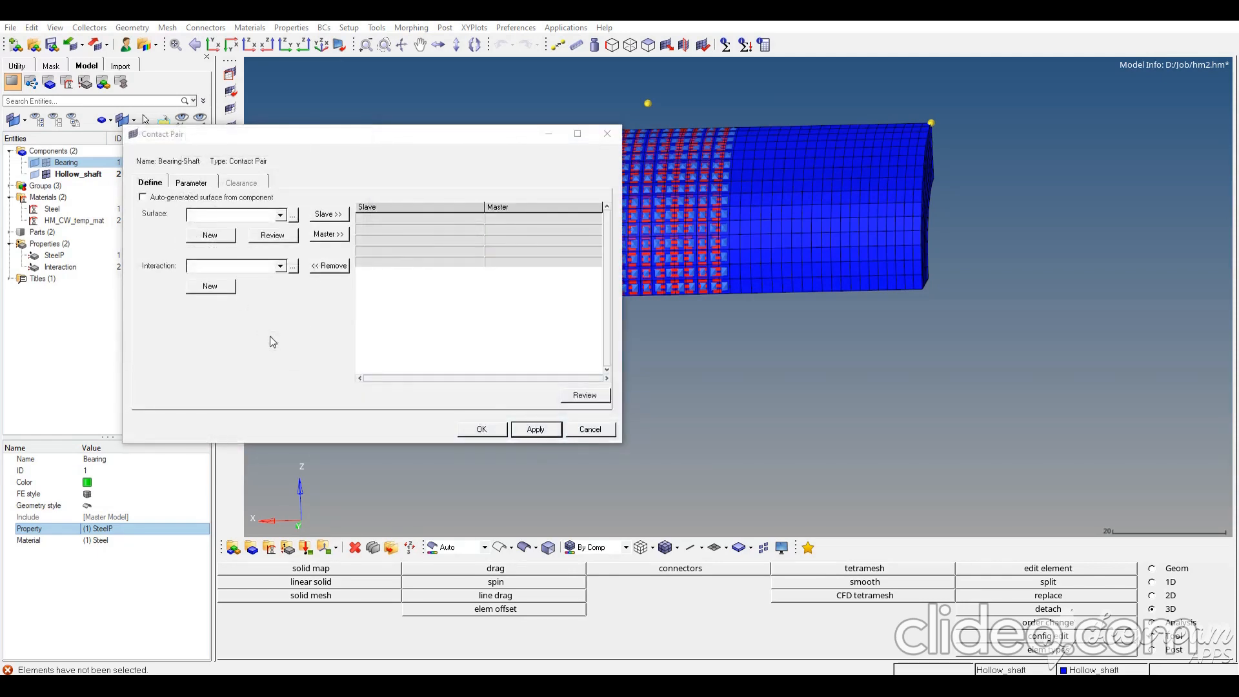
Assign Bearing as the slave surface and Shaft as the master surface, and use the Interaction surface interaction
click(280, 215)
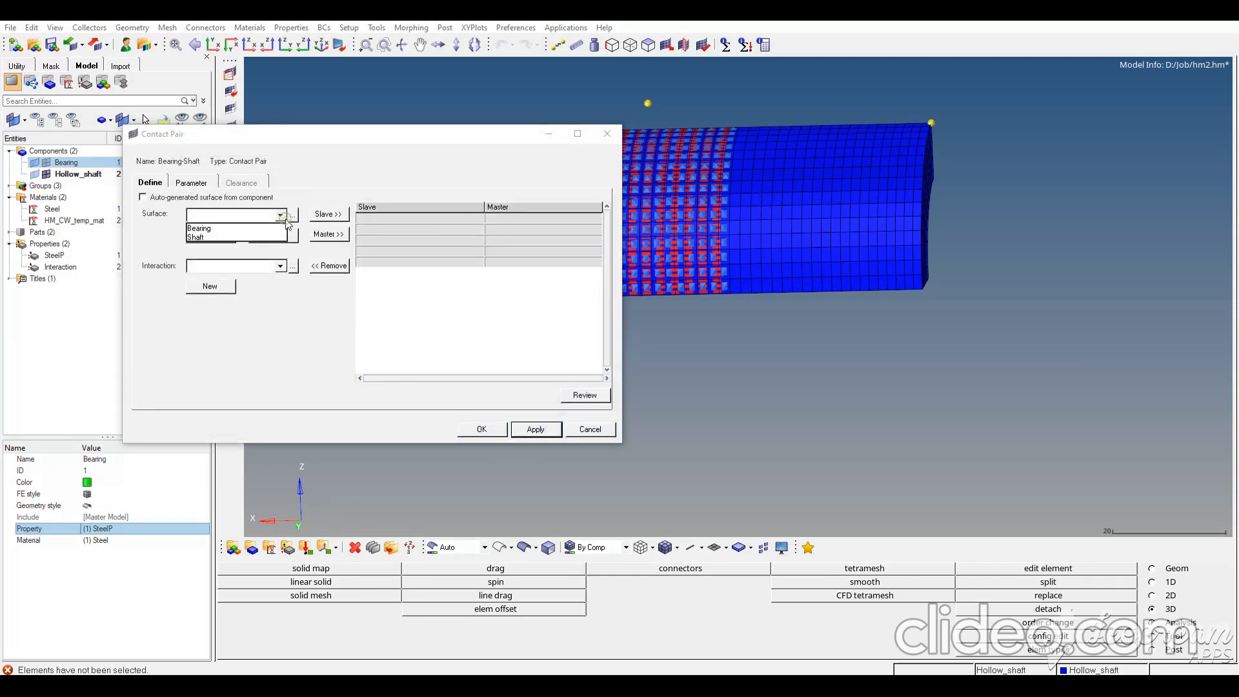
click(200, 229)
click(328, 213)
click(280, 215)
click(258, 239)
click(329, 234)
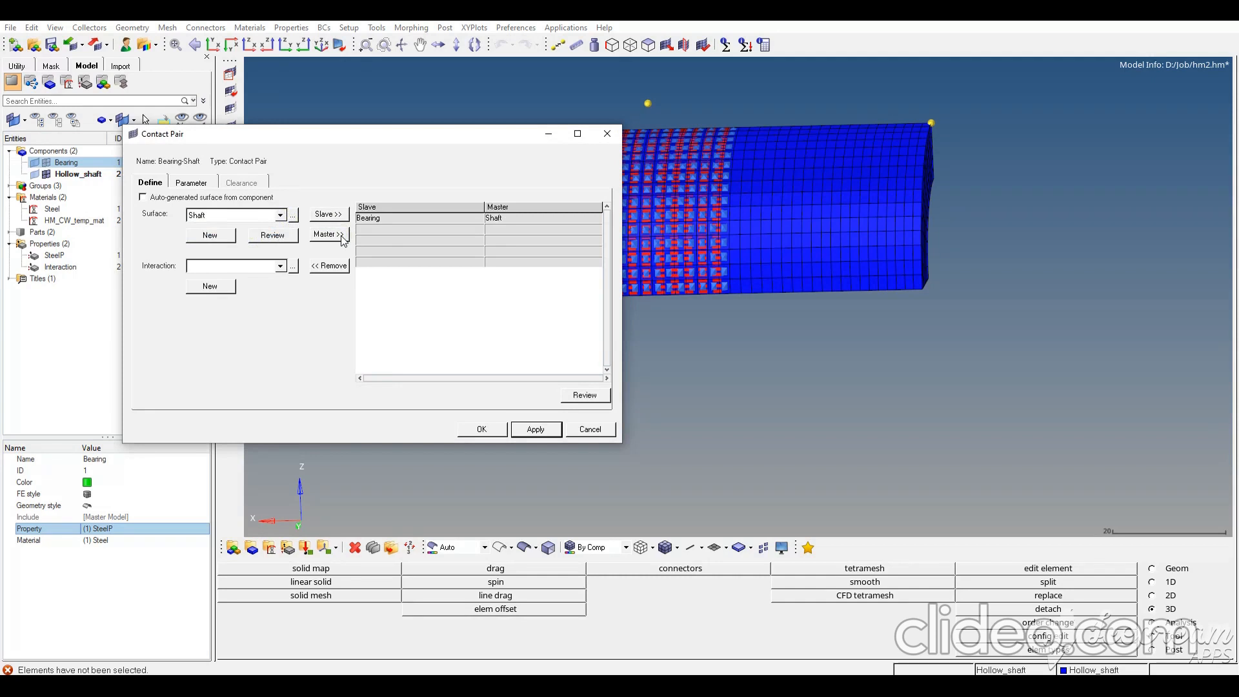
click(280, 266)
click(245, 280)
Set the contact pair's adjust value to 0.05, enable small sliding, choose the SURFACE TO SURFACE type and save it
click(194, 184)
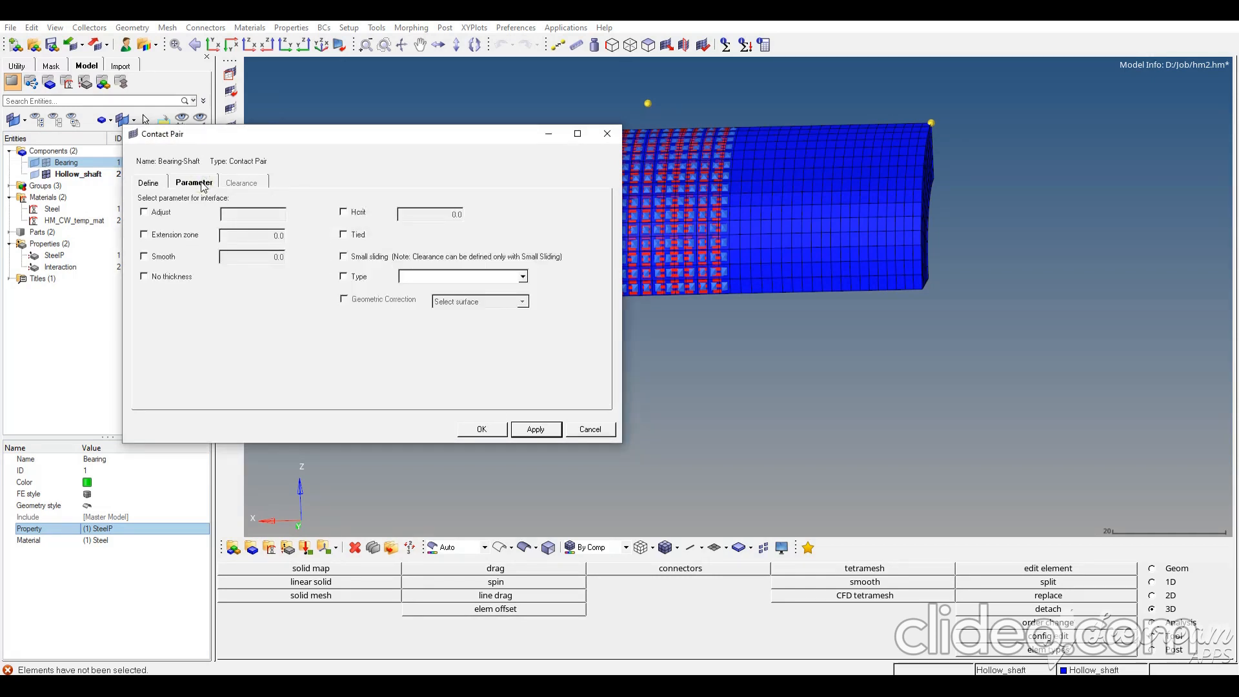
click(145, 212)
click(264, 215)
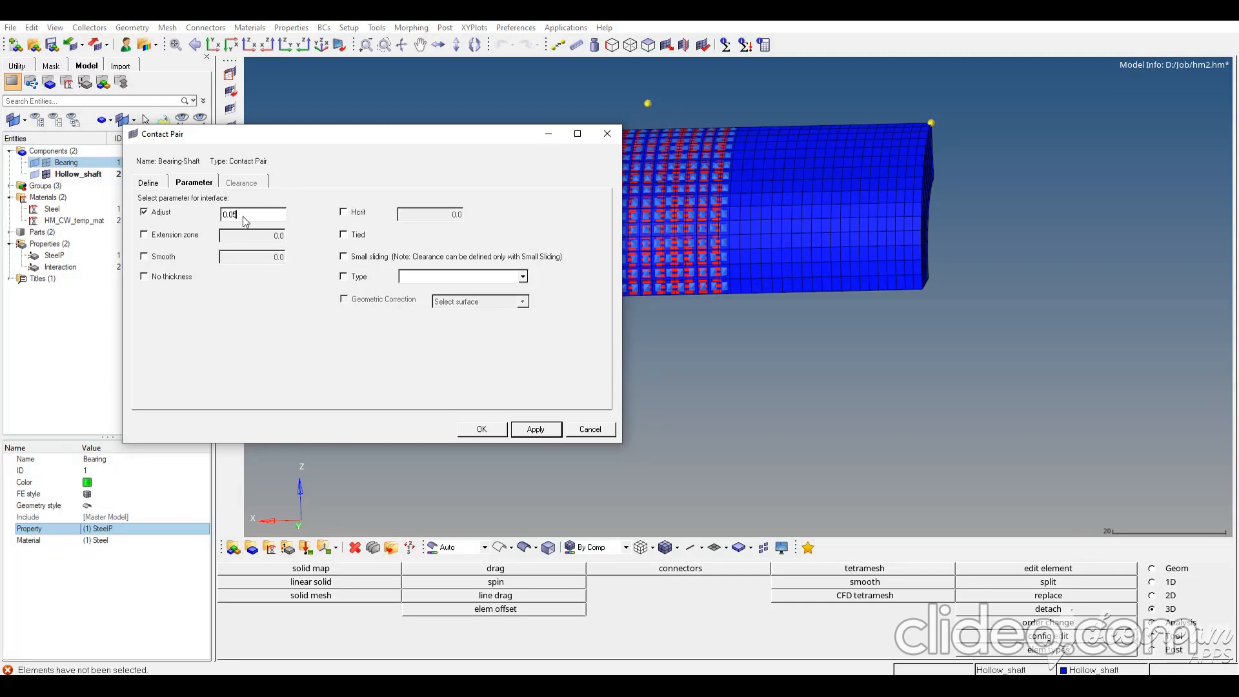
click(344, 257)
click(344, 277)
click(431, 277)
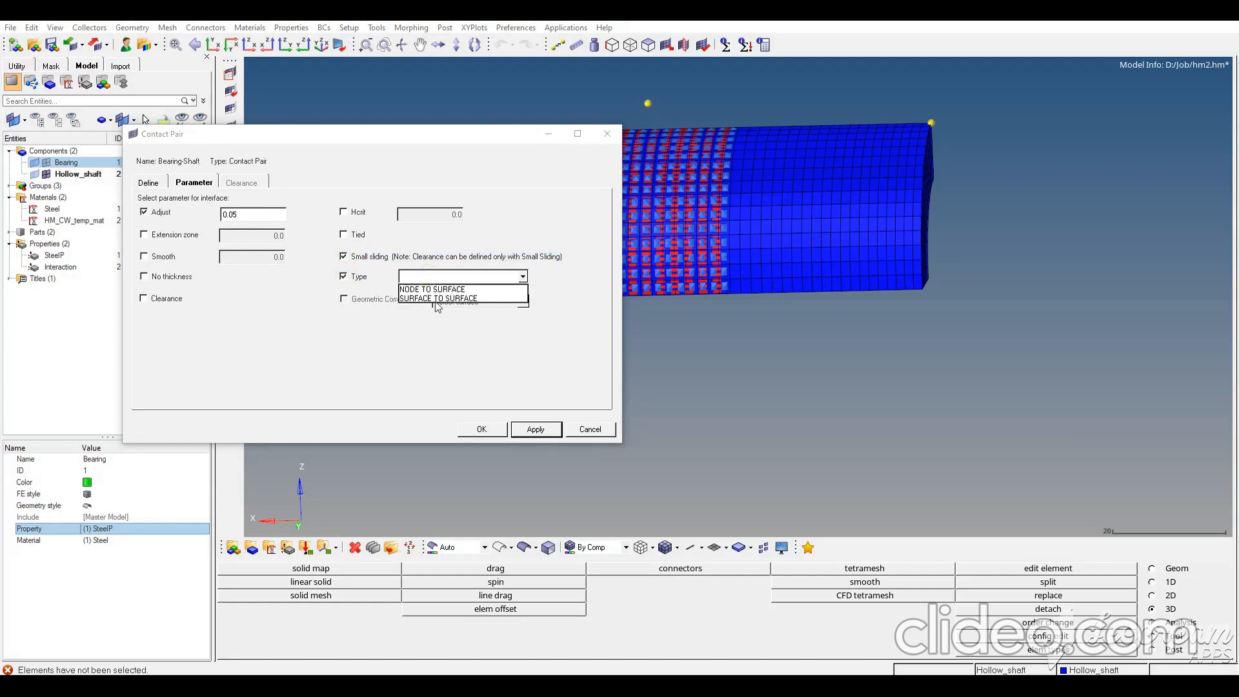
click(434, 300)
click(537, 431)
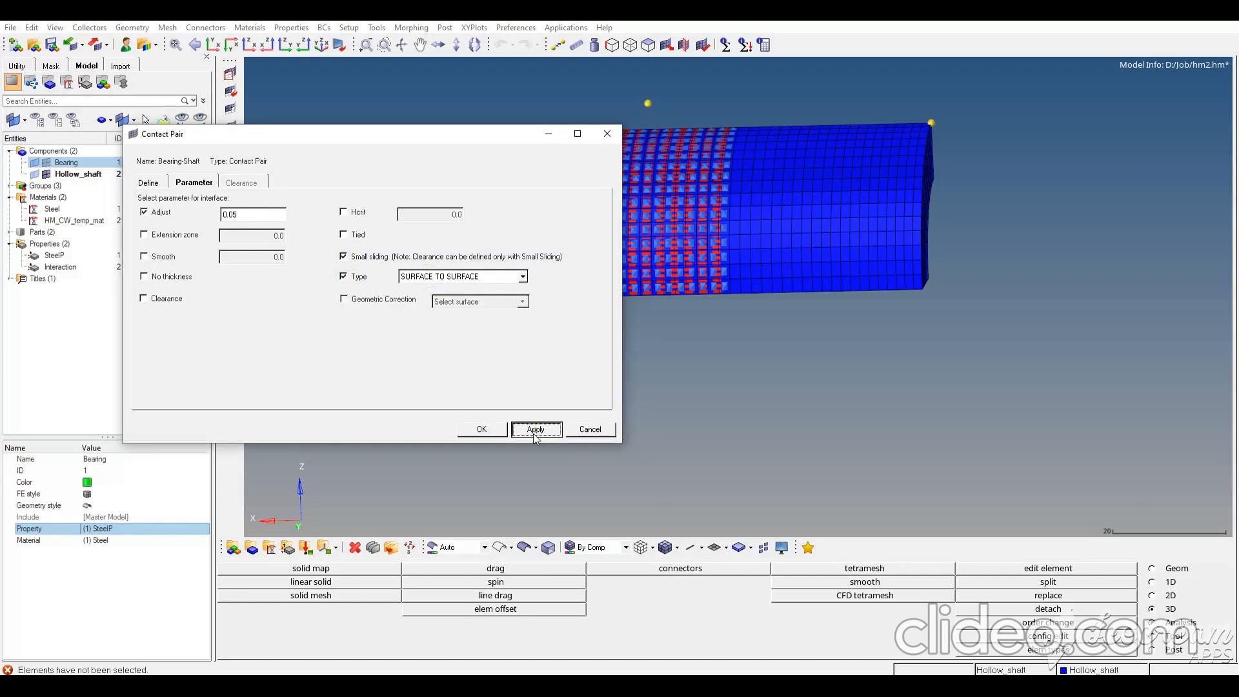
click(488, 431)
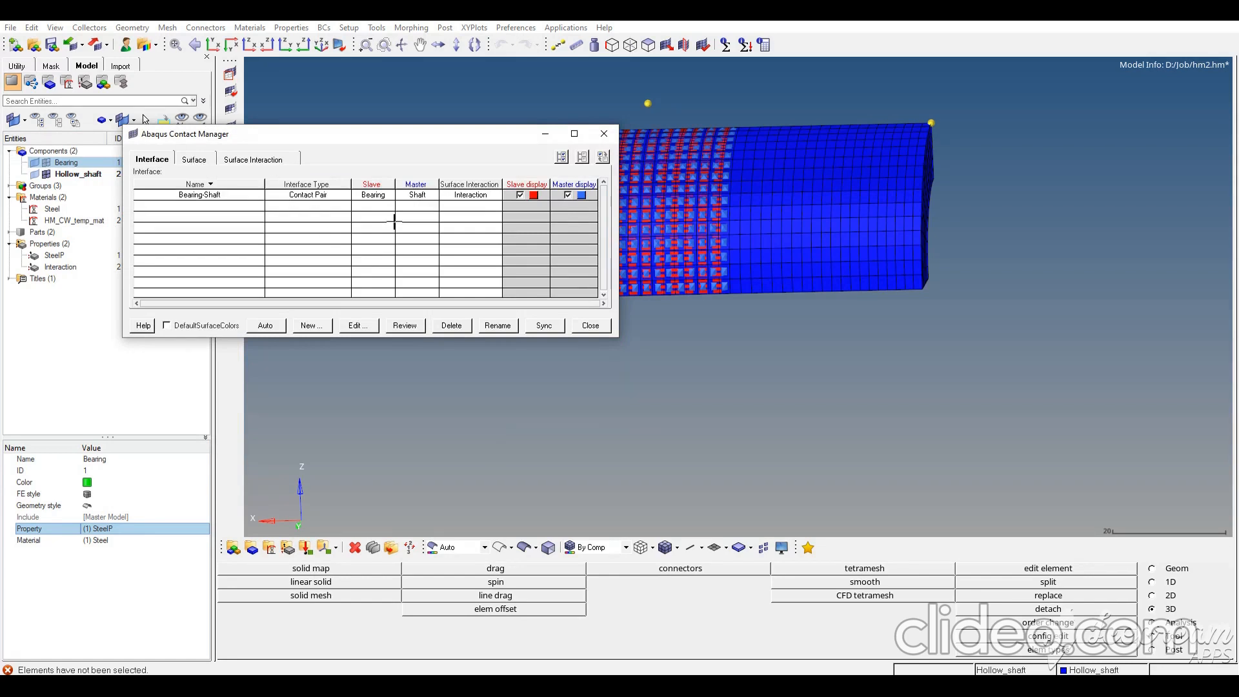
Create an element-based surface named Cyclic1 with yellow as its color
click(195, 159)
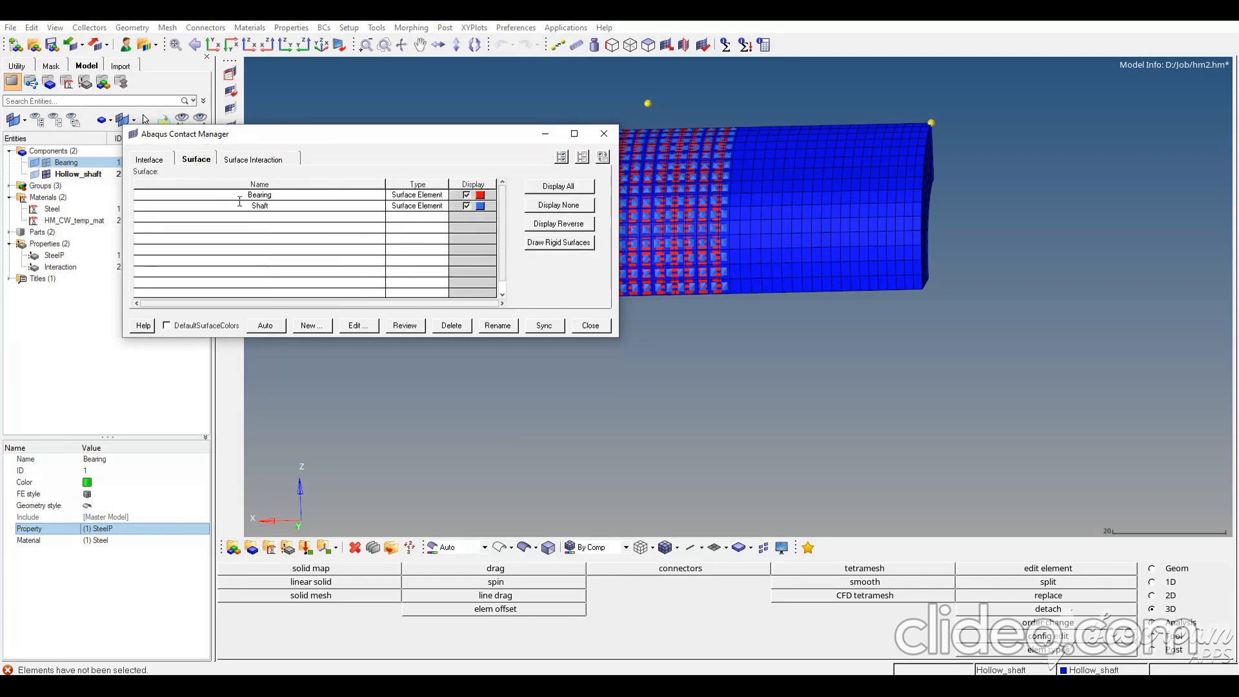
click(312, 326)
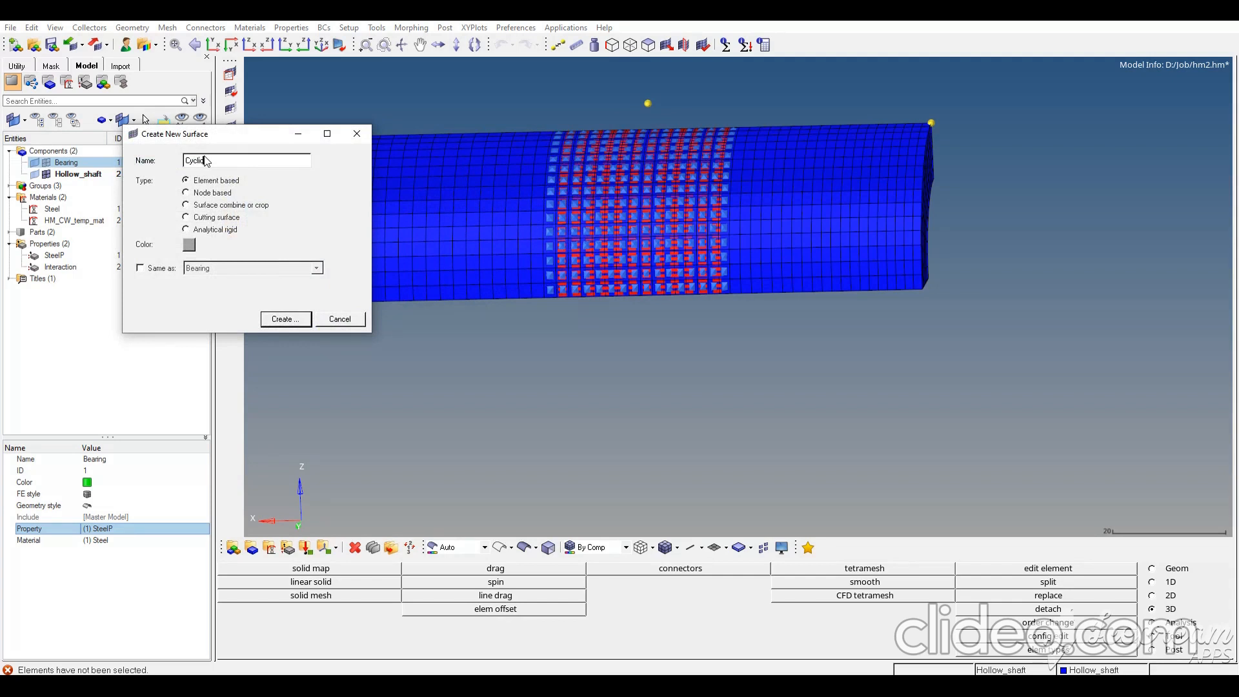
text(Cyclic1)
click(189, 245)
click(234, 244)
click(264, 320)
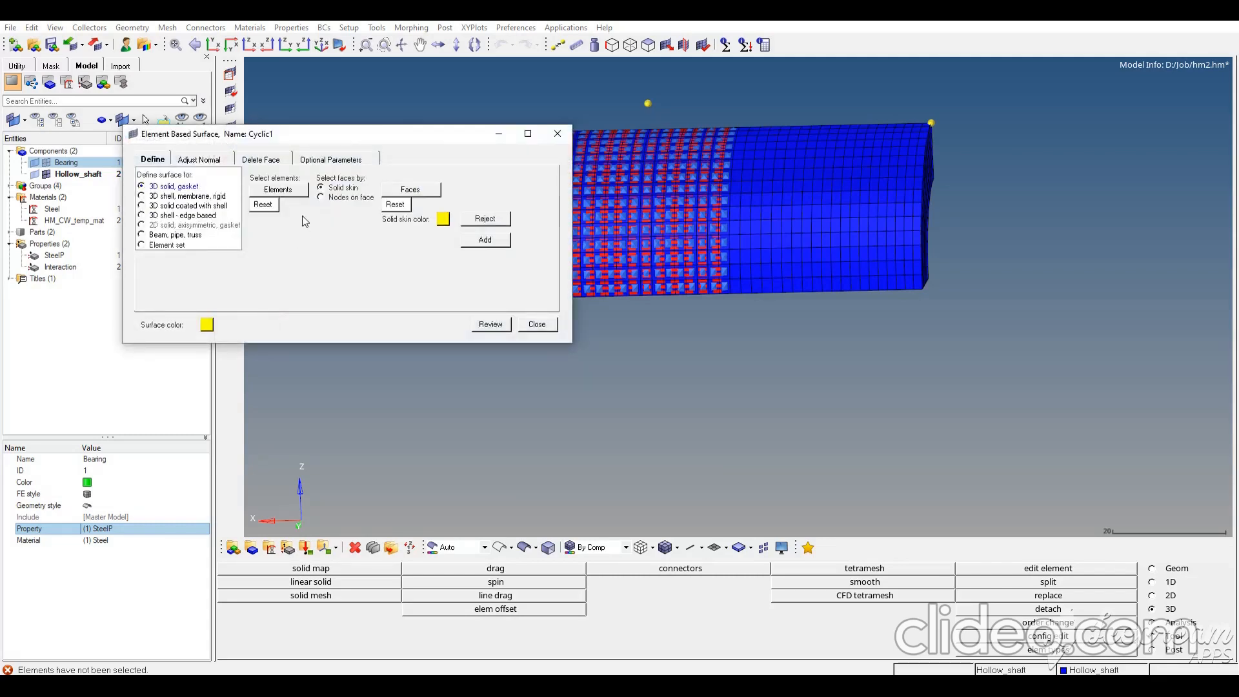
Show the bearing mesh and select all bearing and shaft elements by attachment for the Cyclic1 surface
click(278, 189)
ctrl+drag(633, 260, 608, 298)
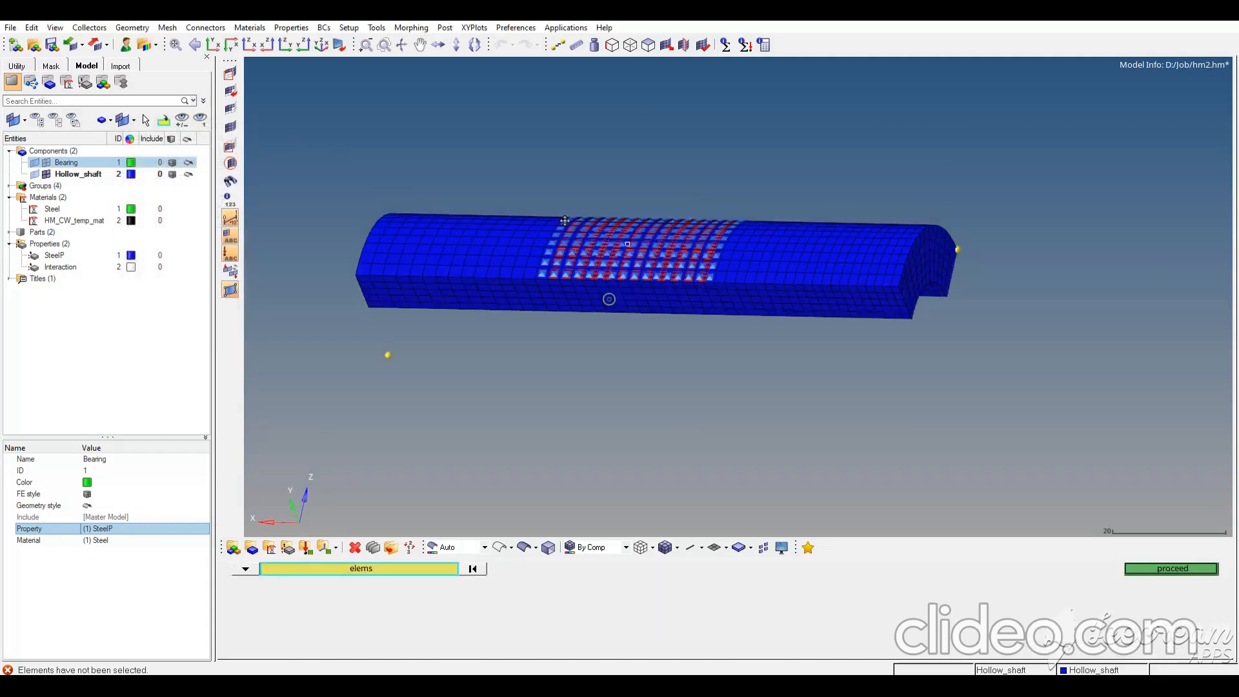
click(45, 163)
ctrl+drag(708, 282, 658, 258)
click(633, 222)
click(412, 569)
click(776, 613)
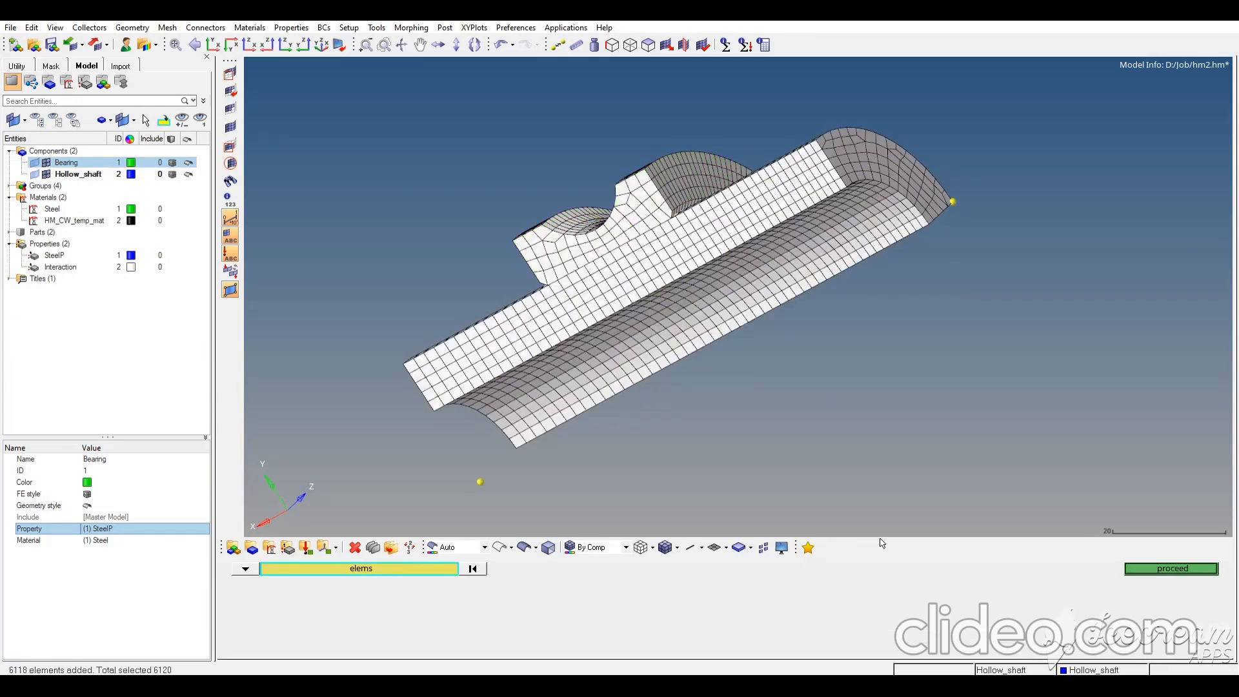
click(1171, 568)
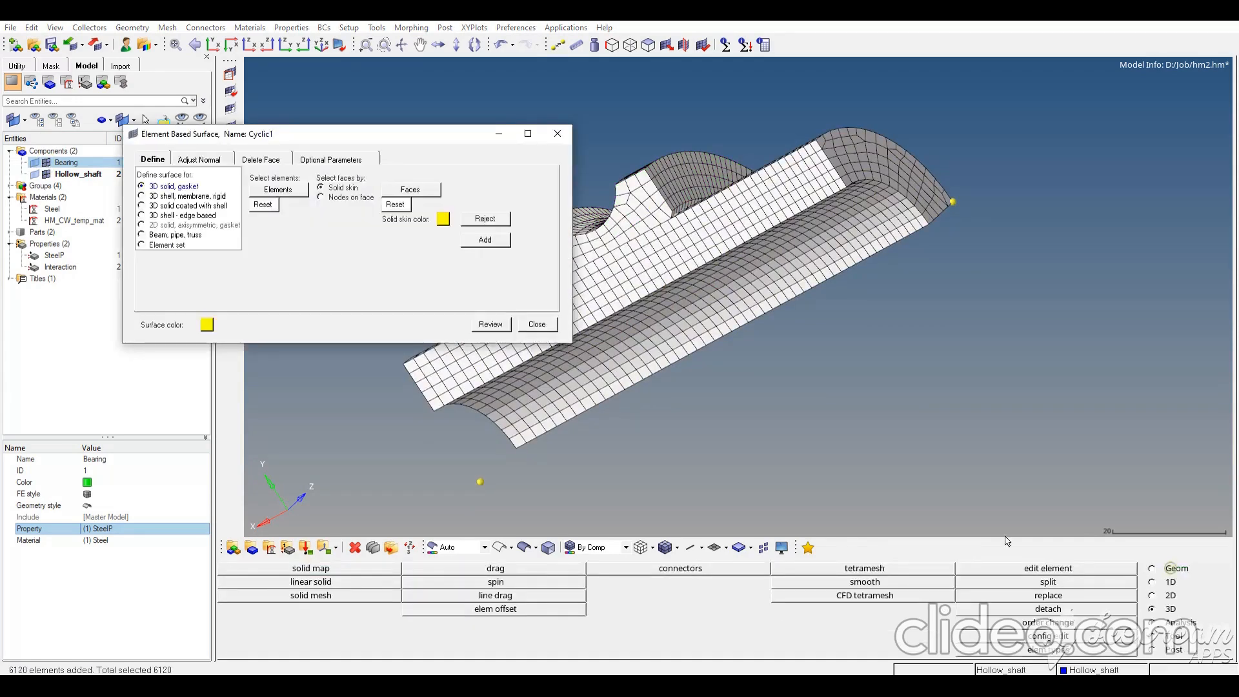
Add the coplanar faces on one symmetry cut of the bearing and shaft to Cyclic1 and finish its definition
click(423, 189)
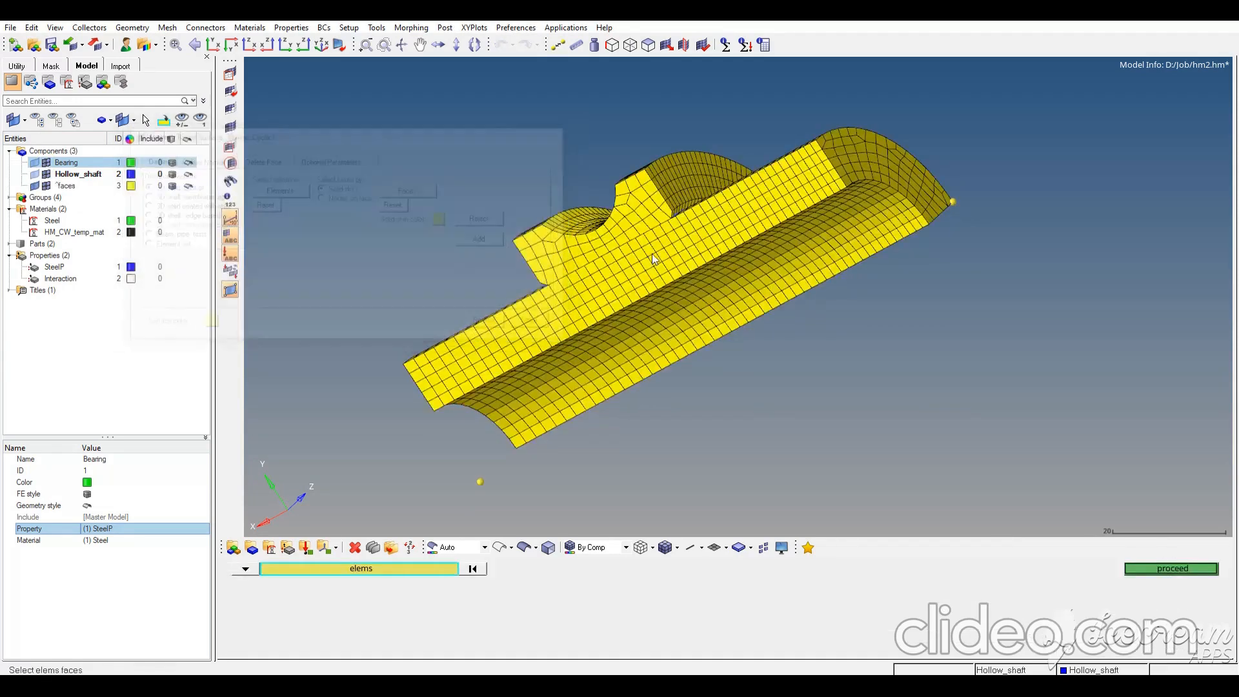
click(433, 570)
click(778, 621)
click(1181, 568)
click(485, 239)
ctrl+drag(816, 252, 520, 387)
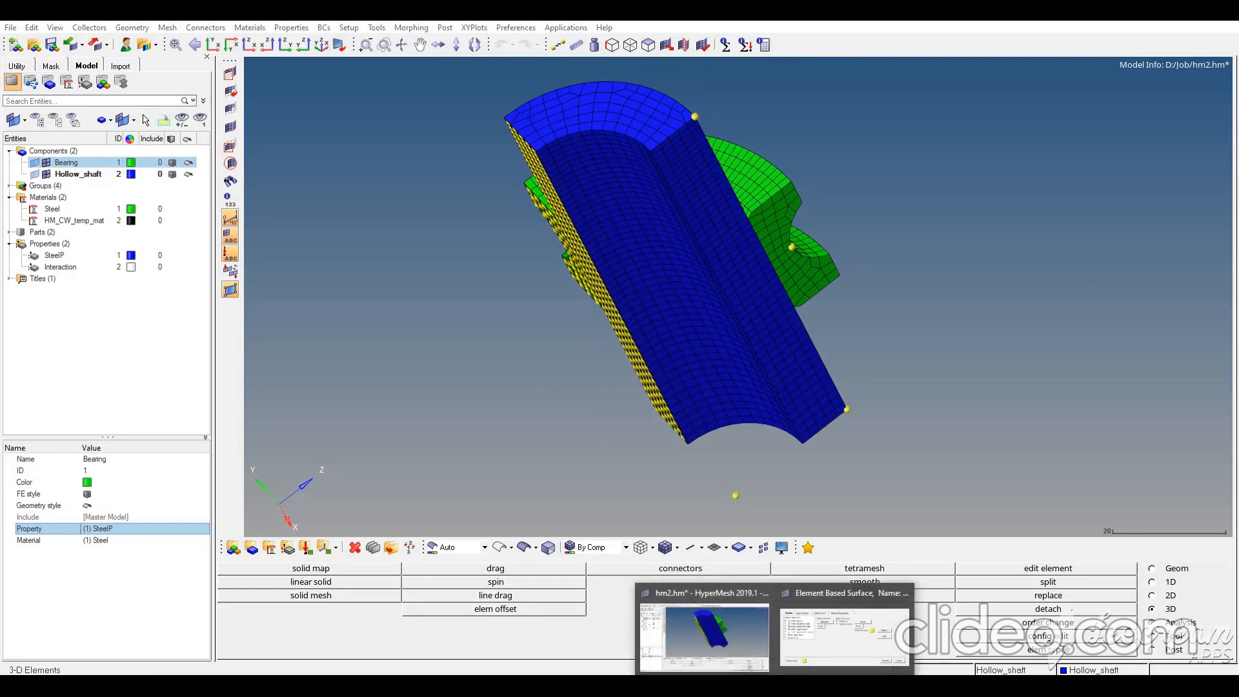
click(811, 643)
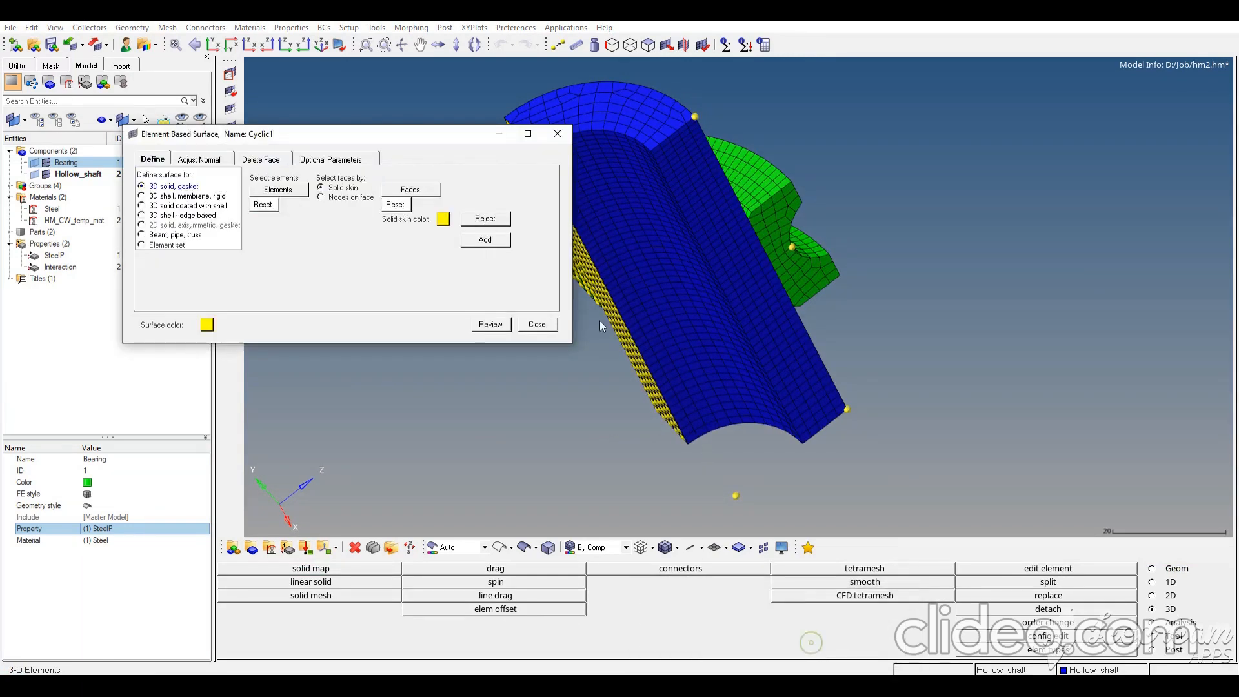
click(537, 324)
Create an element-based surface named Cyclic2 and select all attached bearing and shaft elements for it
click(312, 326)
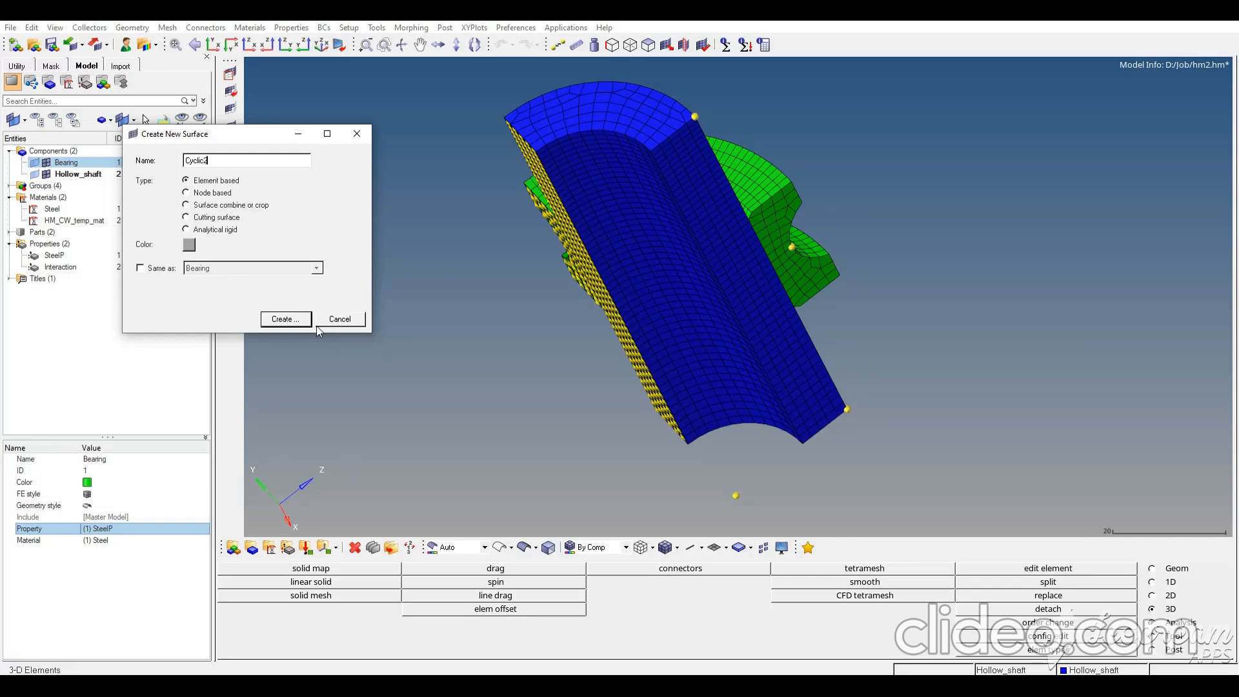
click(282, 320)
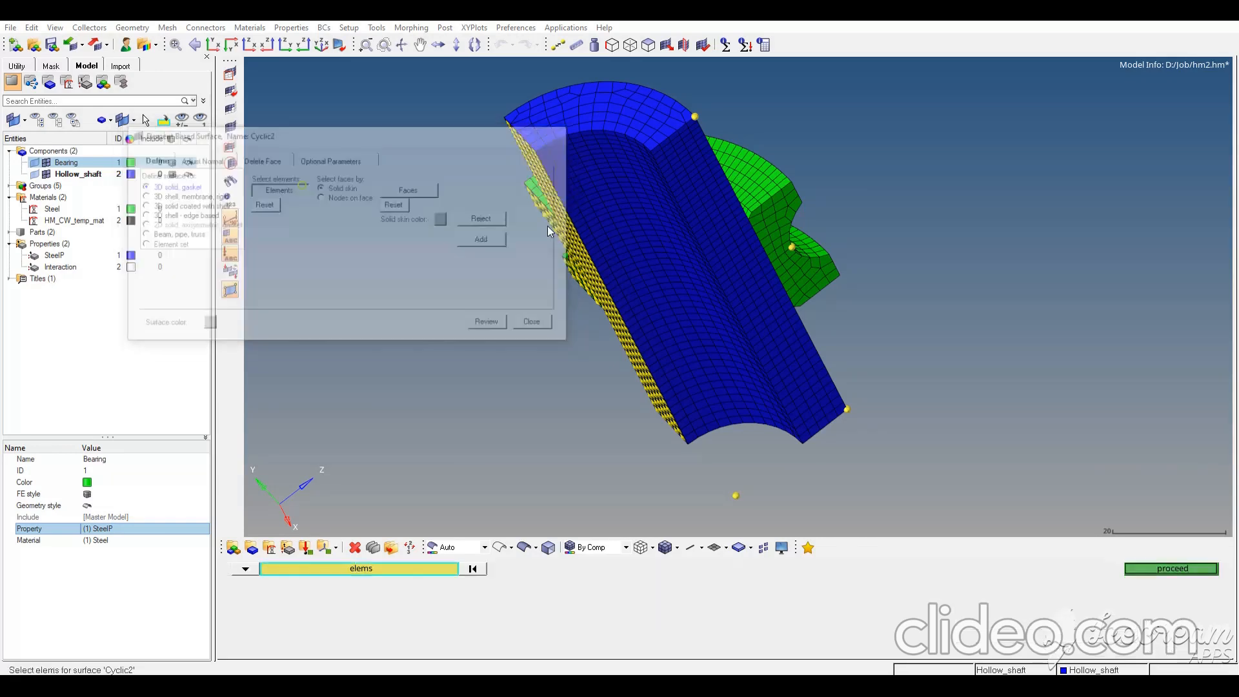
click(699, 233)
click(751, 190)
click(429, 570)
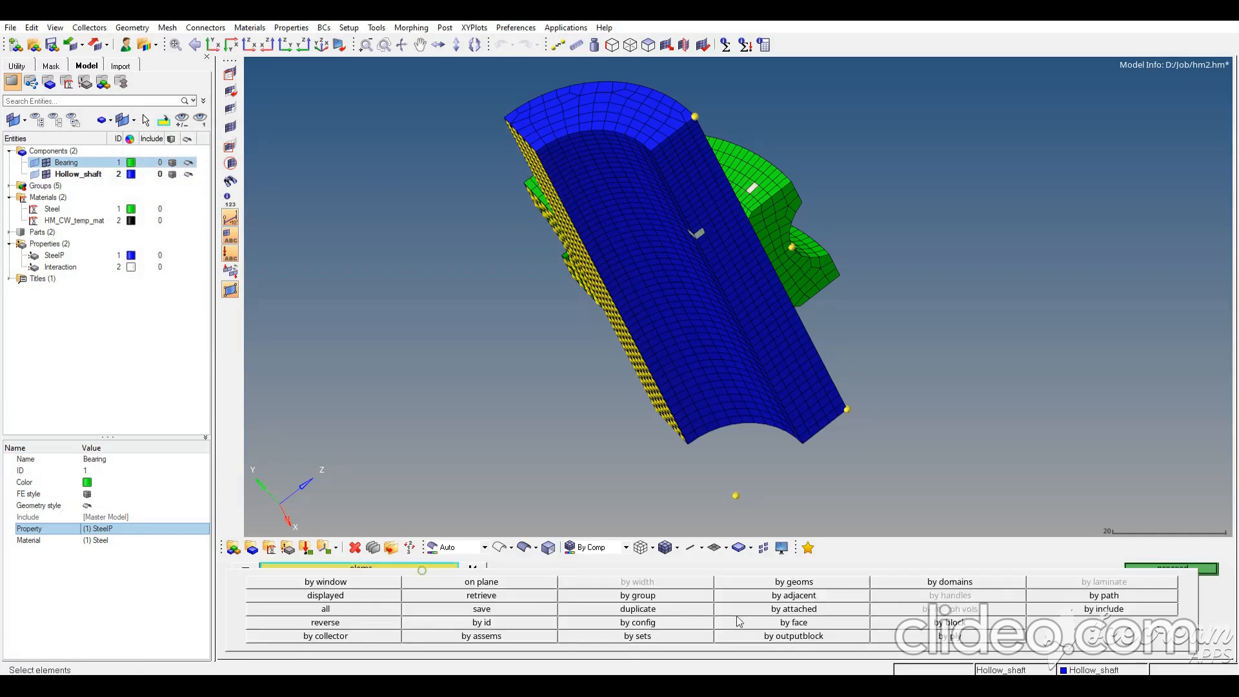
click(782, 615)
click(1153, 571)
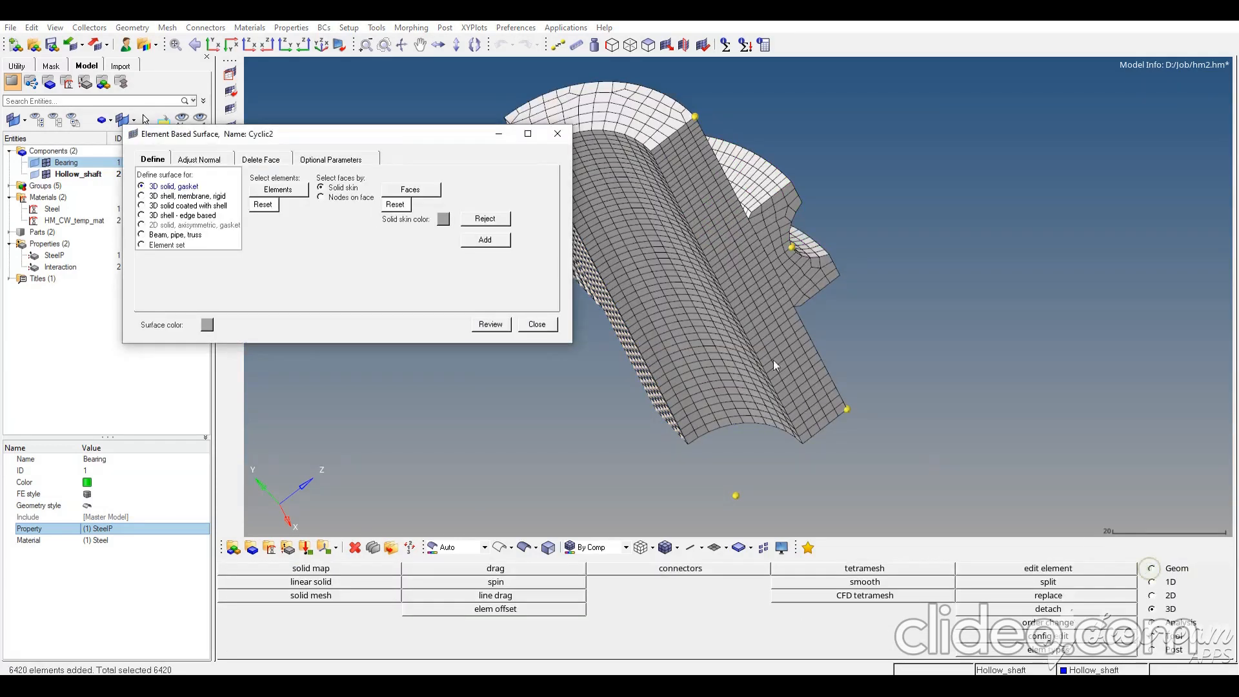
Add the faces on the opposite symmetry cut of the bearing and shaft to the Cyclic2 surface
click(405, 196)
click(761, 227)
click(457, 575)
click(780, 619)
click(1168, 571)
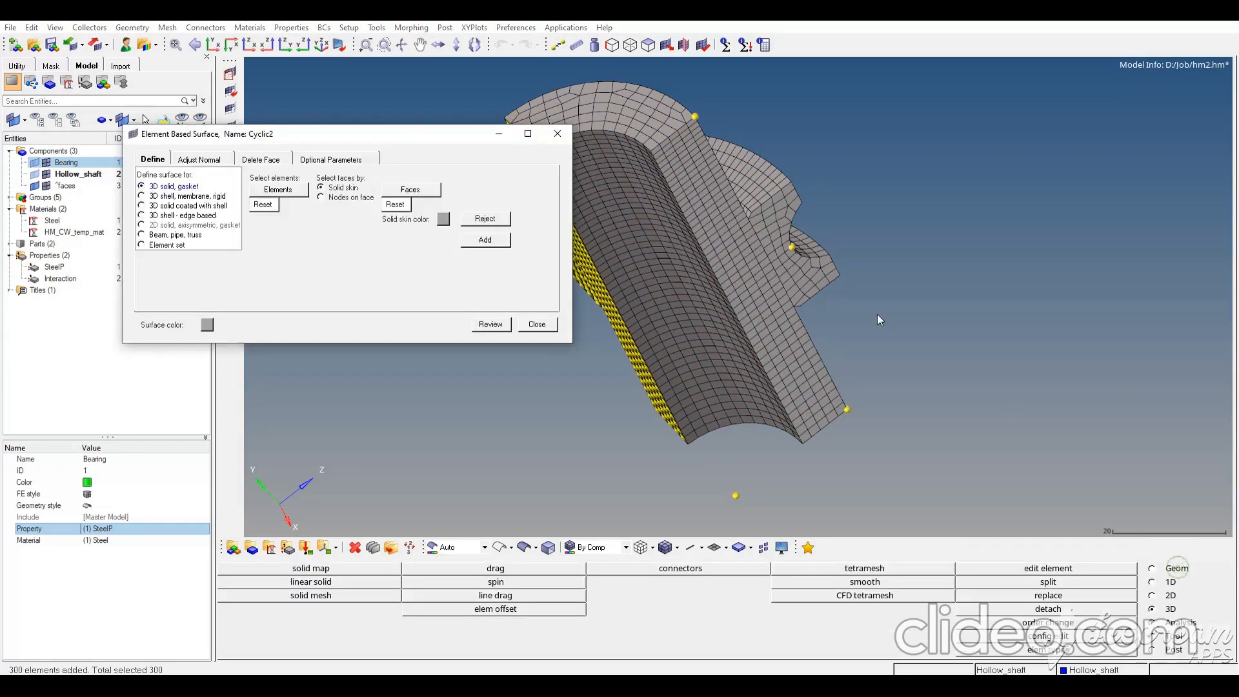
click(485, 240)
click(537, 324)
Examine the cyclic surface markers on the symmetry cuts of the bearing and shaft from several angles
ctrl+drag(645, 290, 571, 317)
ctrl+scroll(571, 318, up, 3)
ctrl+scroll(571, 317, up, 3)
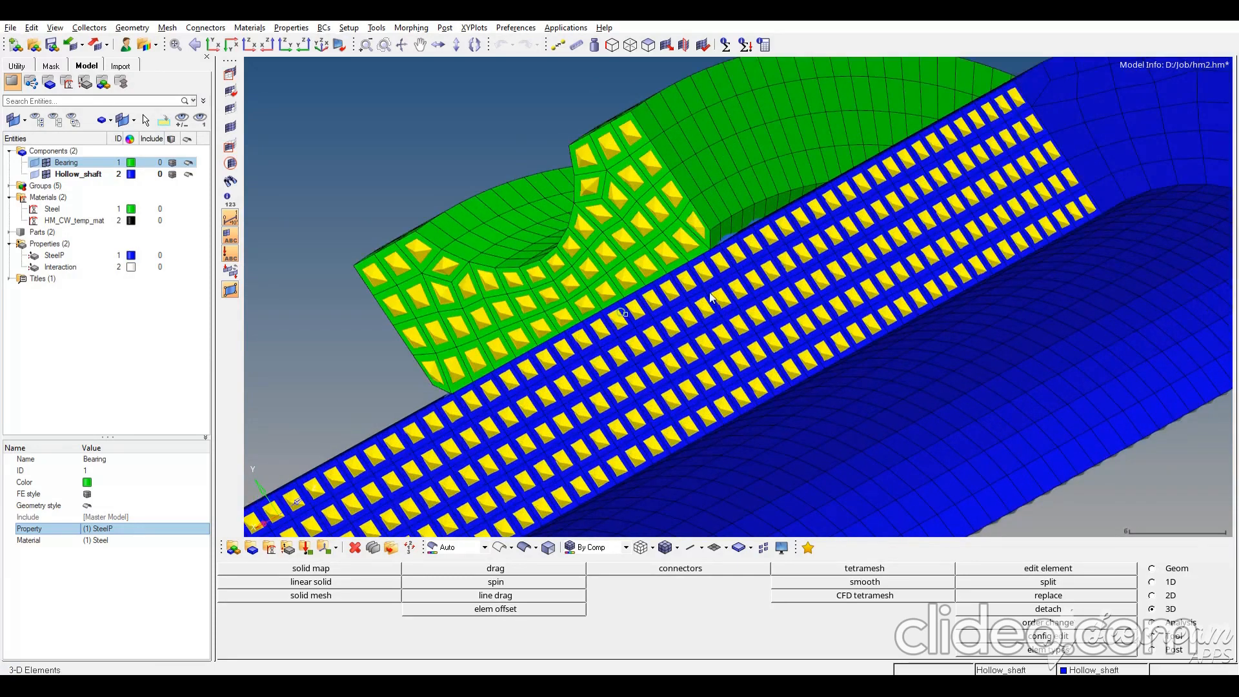
ctrl+drag(682, 314, 720, 270)
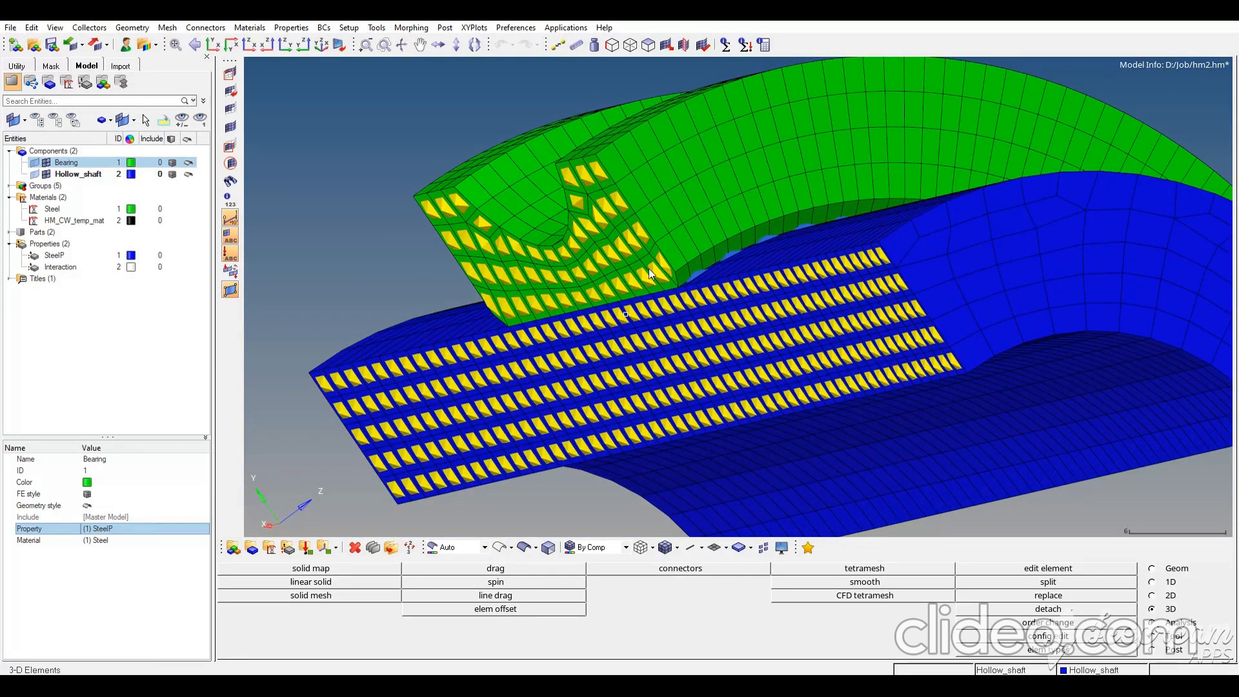
ctrl+drag(923, 258, 751, 350)
ctrl+scroll(762, 350, down, 5)
ctrl+drag(543, 231, 666, 241)
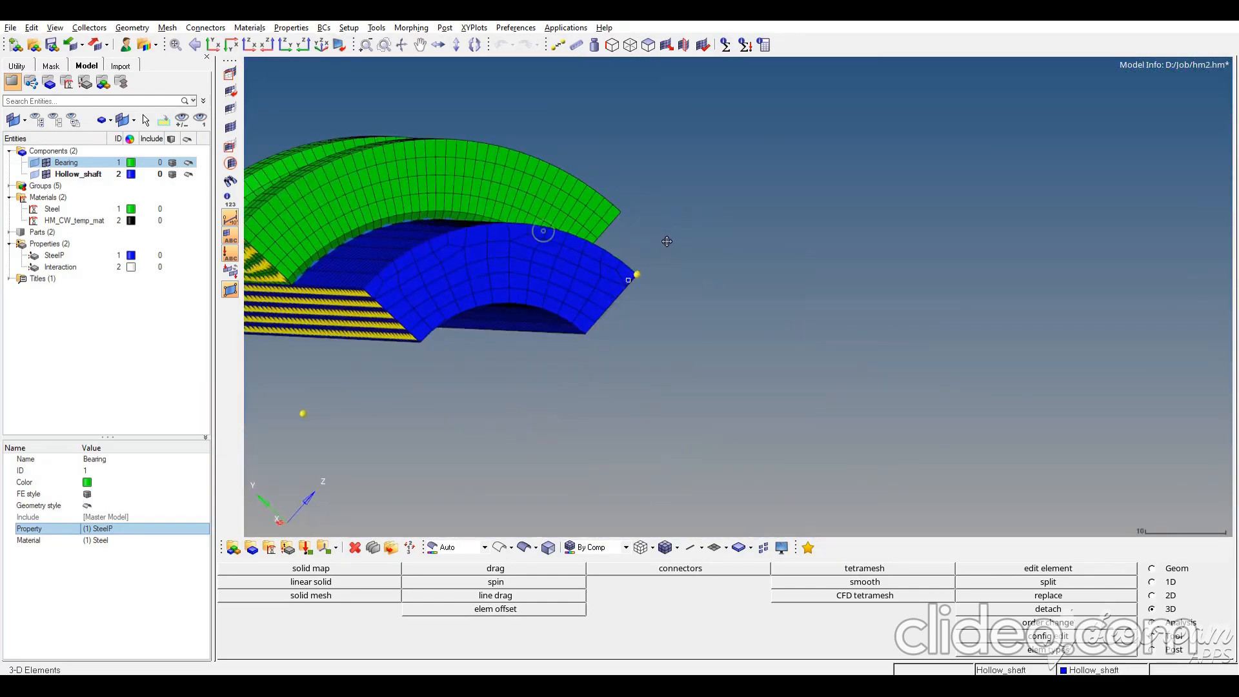
ctrl+right_drag(481, 251, 704, 254)
Close the Cyclic2 surface definition and create a Tie interface named Tie_C
mouse_move(775, 686)
click(844, 639)
click(536, 325)
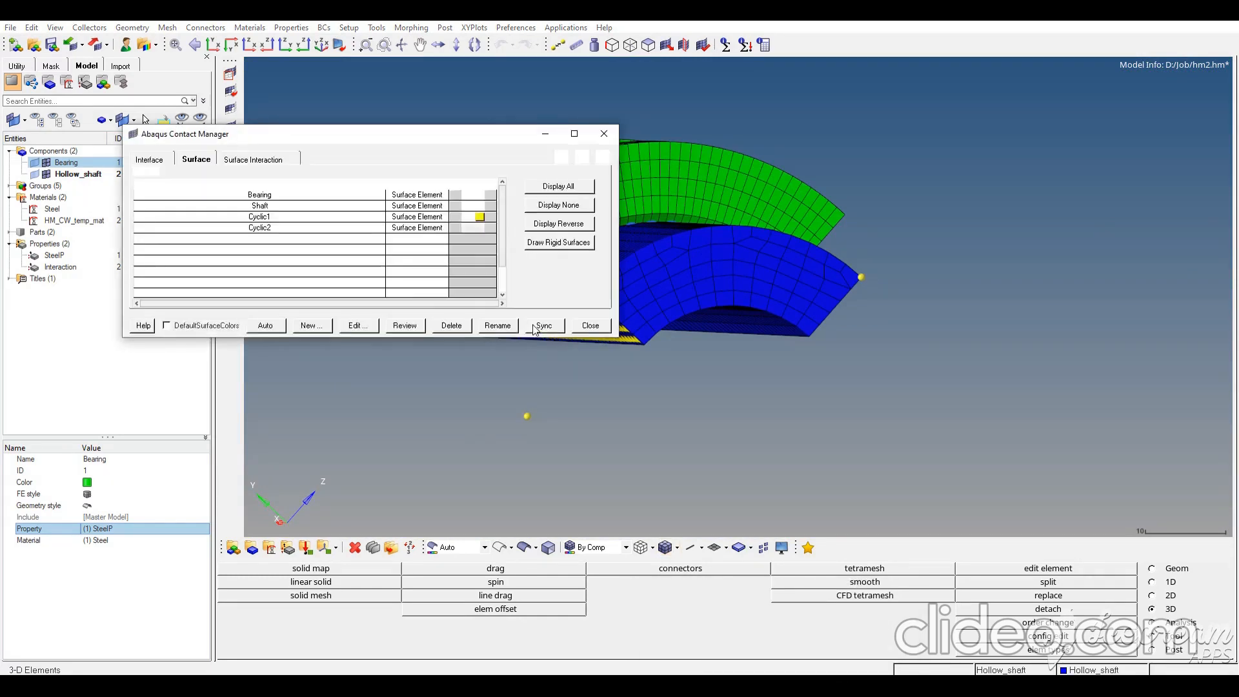
click(149, 159)
click(310, 325)
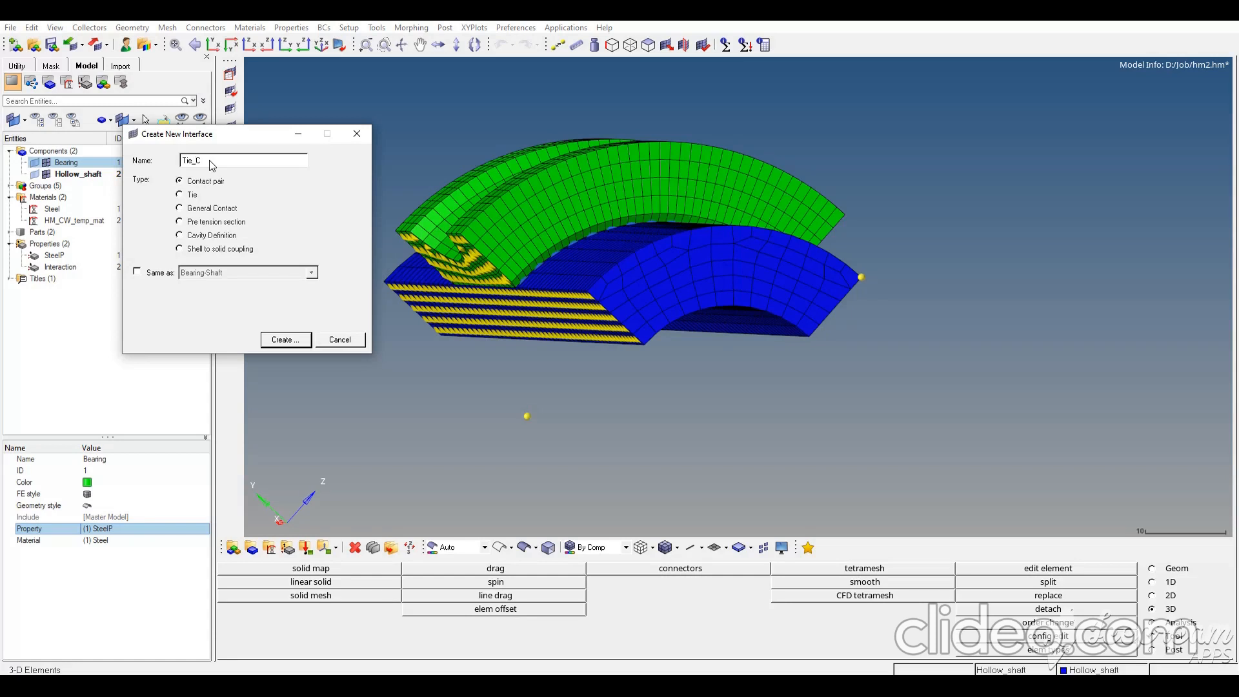
click(192, 195)
click(277, 341)
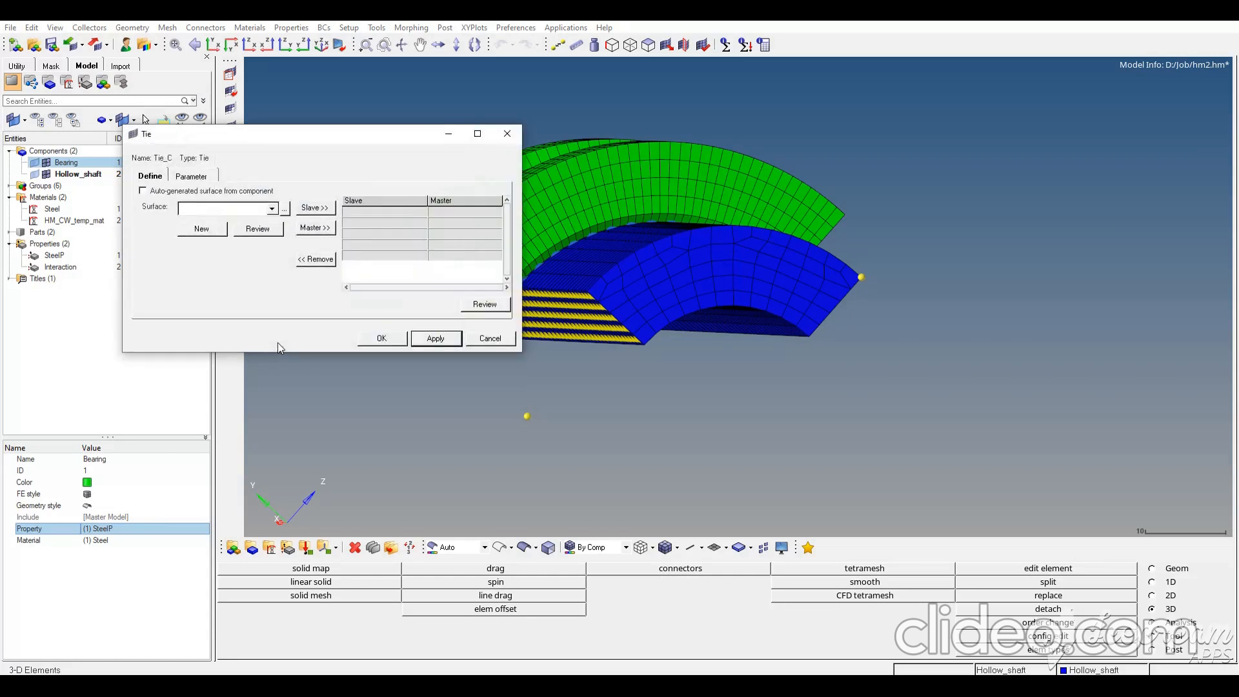
Assign Cyclic1 as the slave surface and Cyclic2 as the master surface of the tie
click(271, 208)
click(219, 240)
click(322, 209)
click(272, 208)
click(247, 252)
click(316, 228)
Enable cyclic symmetry and the SURFACE TO SURFACE type for the tie, save it and close the contact manager
click(194, 177)
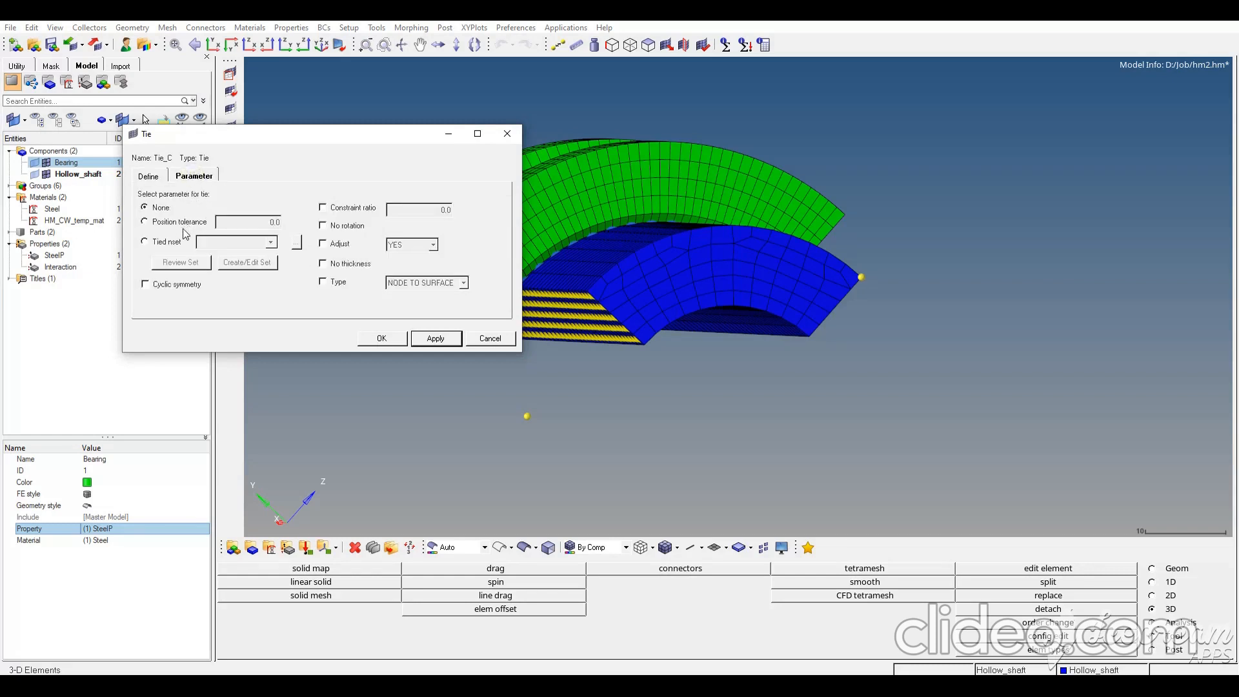
click(173, 286)
click(323, 282)
click(433, 286)
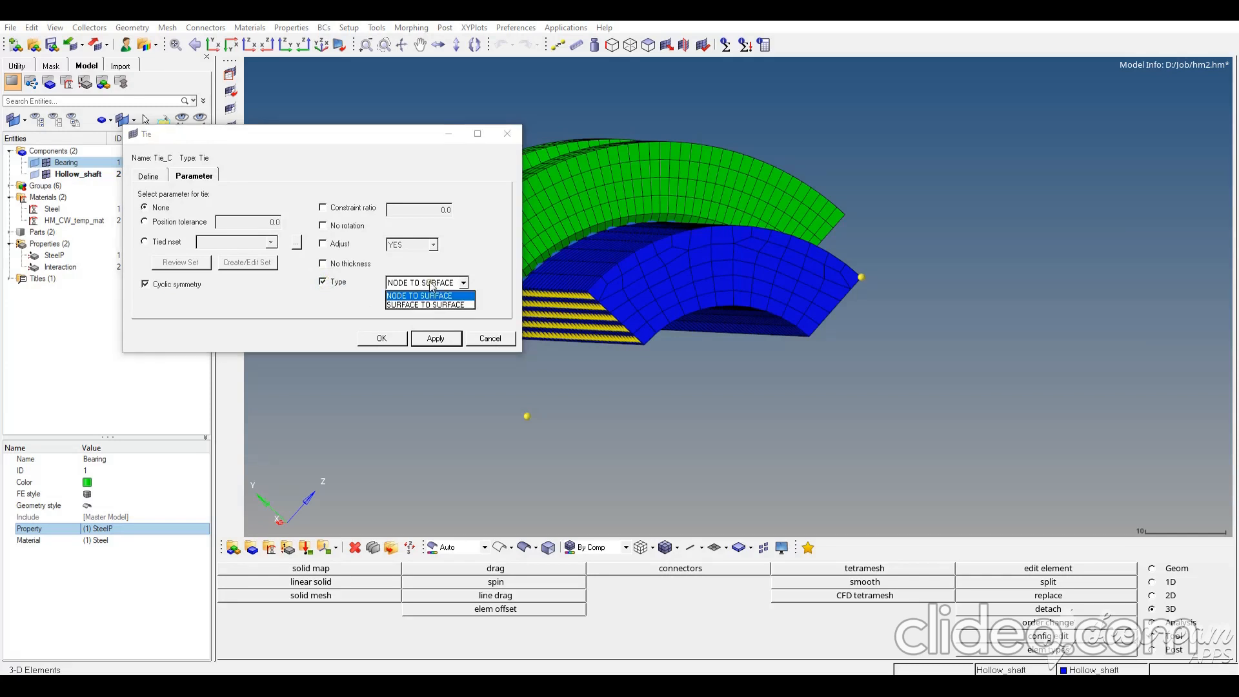
click(431, 305)
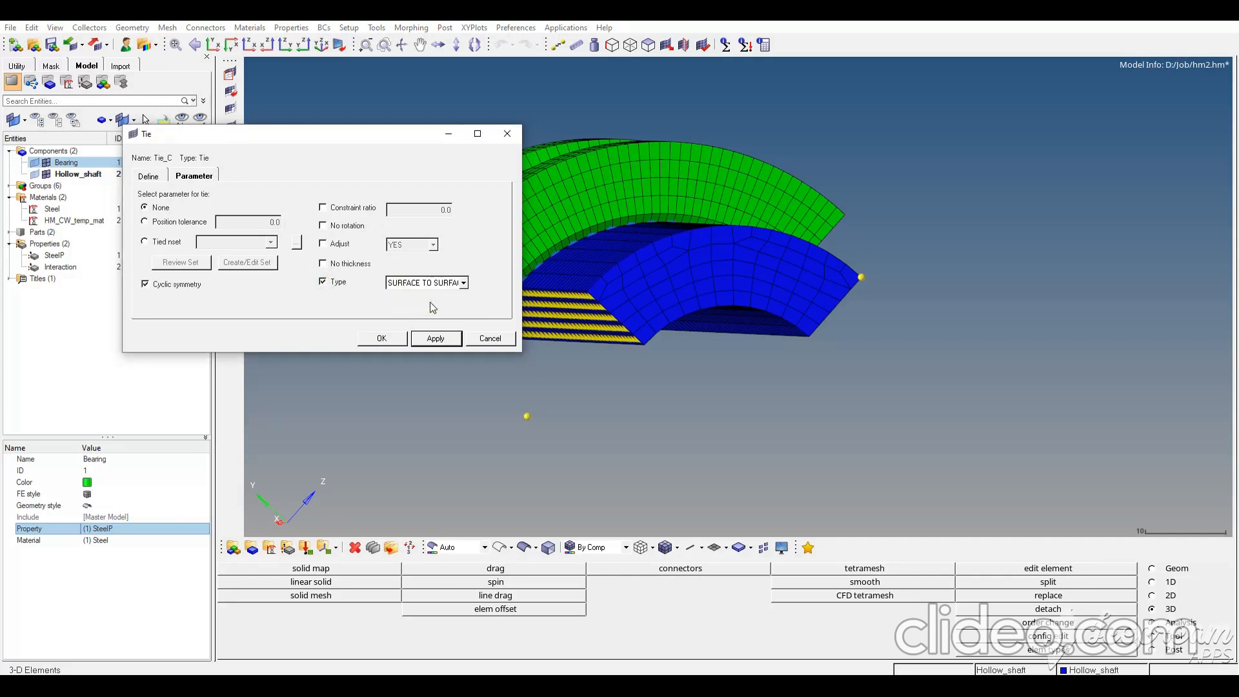
click(394, 340)
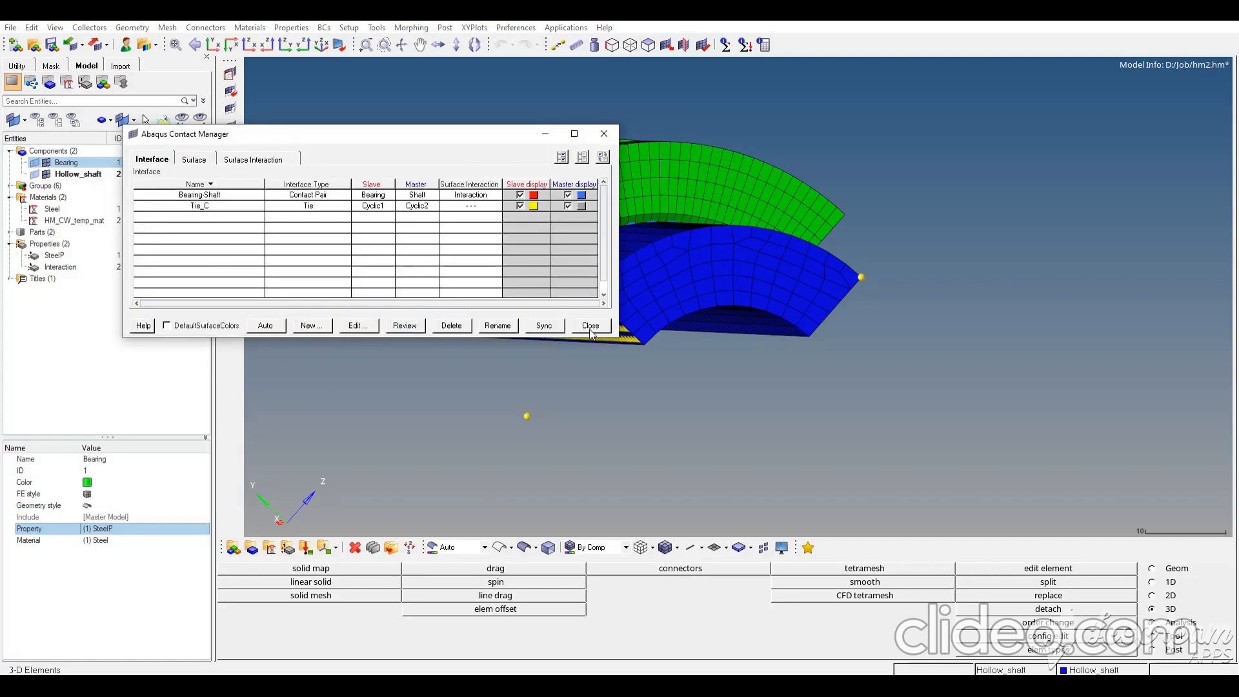
click(591, 325)
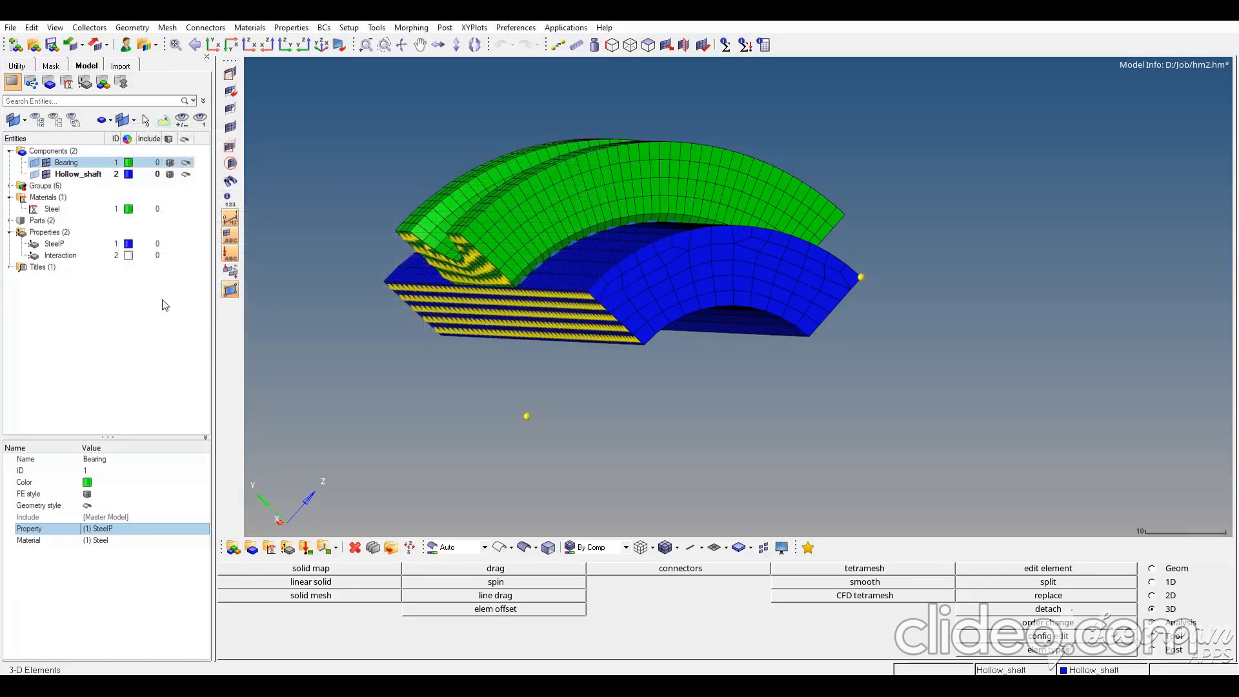
Create a new set named BC in the model
click(112, 323)
right_click(133, 329)
mouse_move(133, 330)
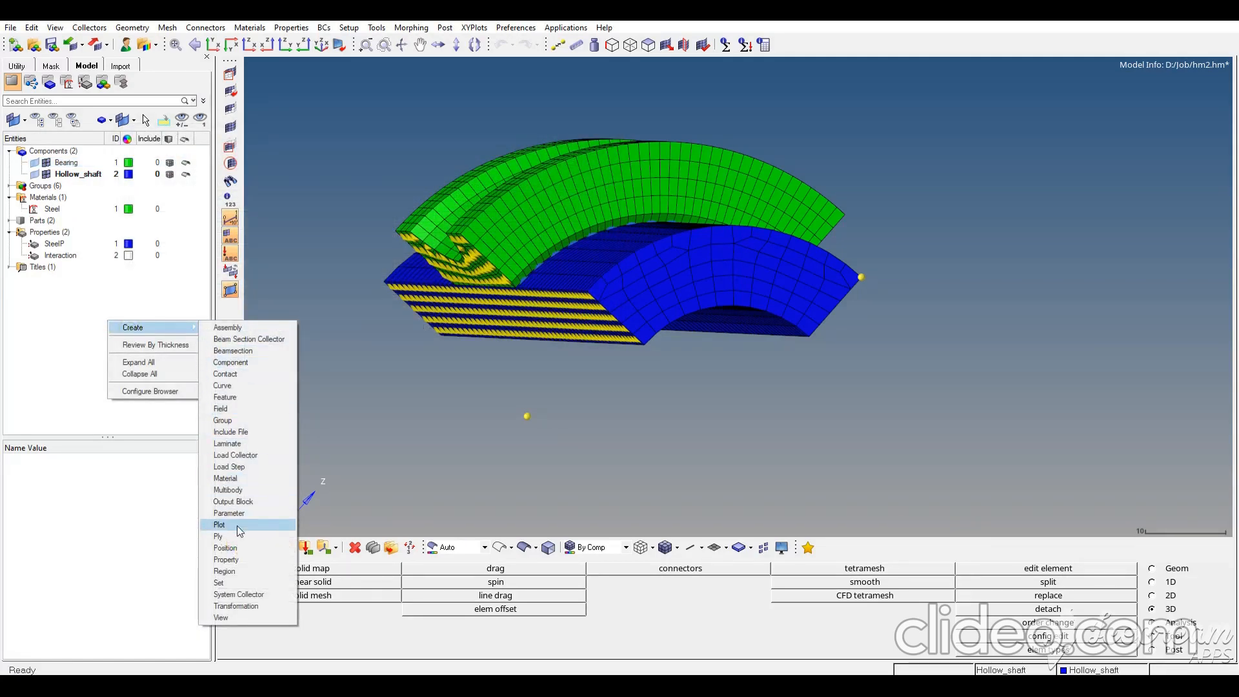
click(251, 583)
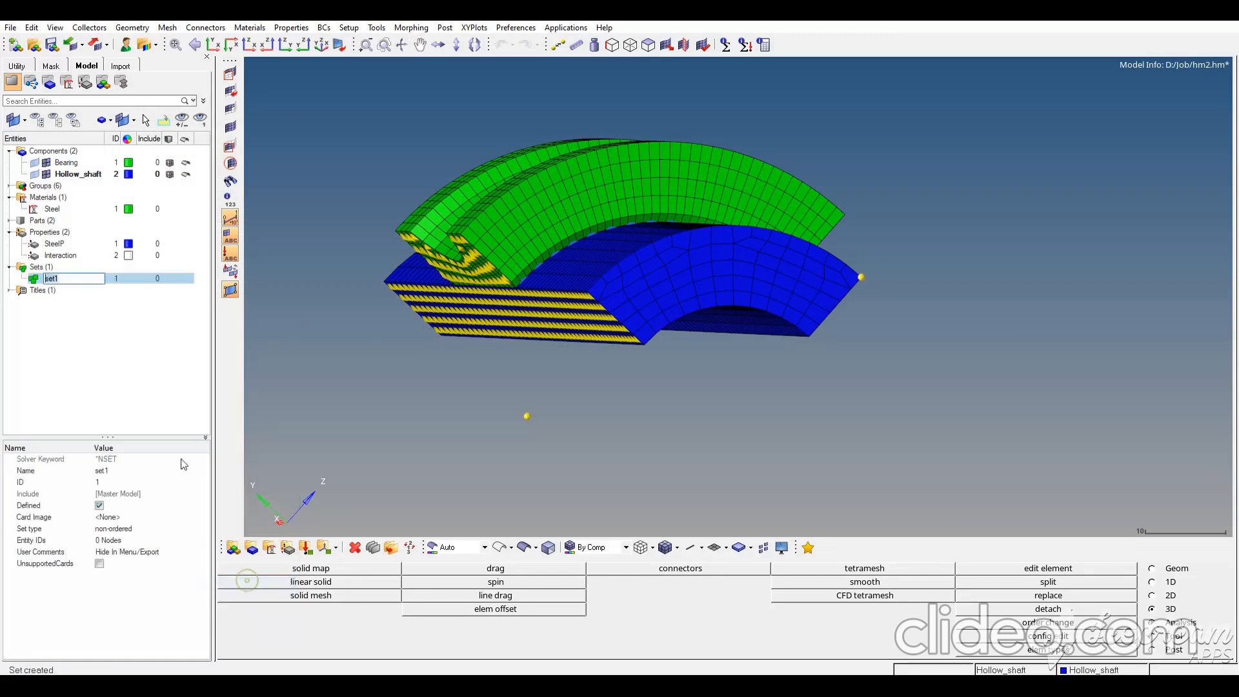
text(BC)
key(Return)
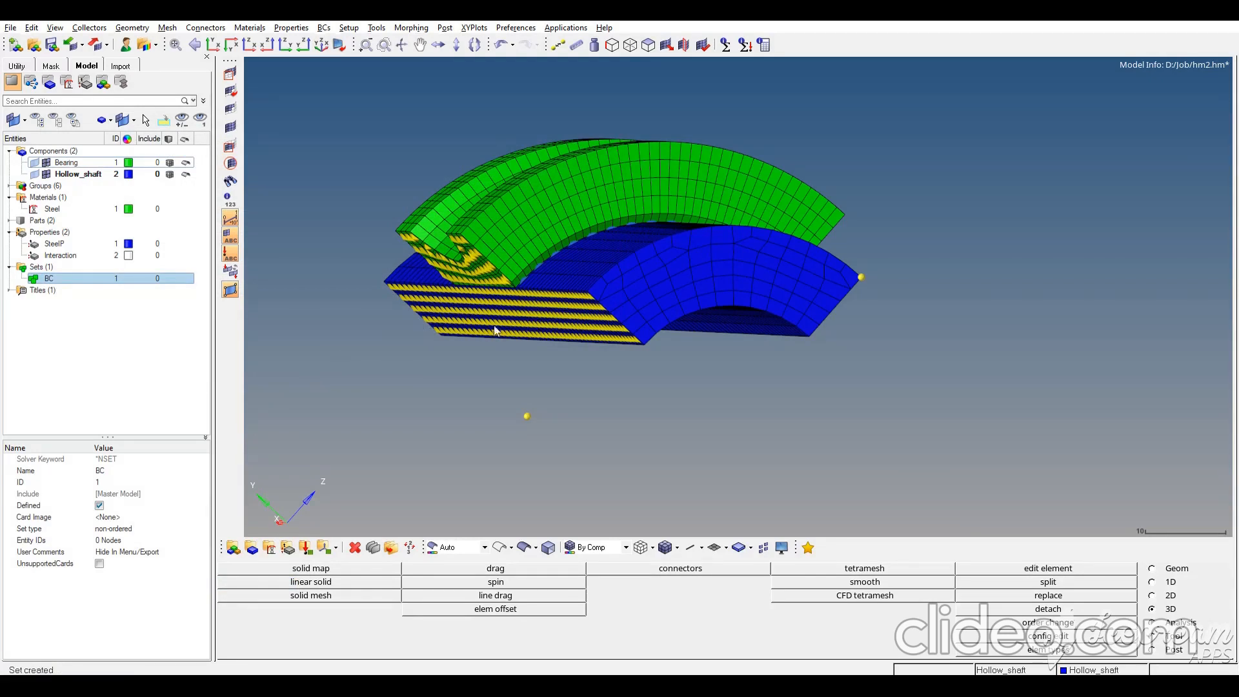
Assign all nodes on the end face of the hollow shaft, farthest from the bearing, to the BC set
mouse_move(564, 340)
ctrl+mouse_down()
mouse_move(545, 400)
mouse_move(537, 376)
mouse_move(553, 438)
ctrl+mouse_up()
ctrl+scroll(518, 462, up, 4)
mouse_move(550, 387)
ctrl+mouse_down()
mouse_move(562, 340)
mouse_move(549, 356)
ctrl+mouse_up()
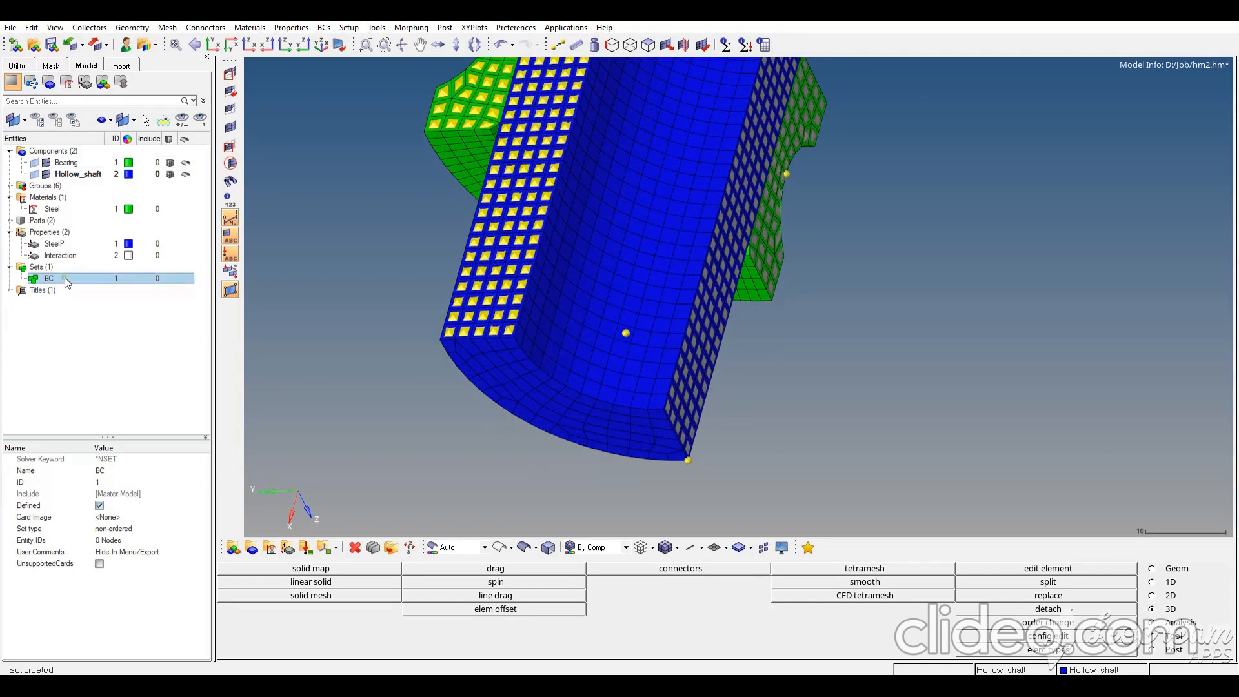
click(116, 542)
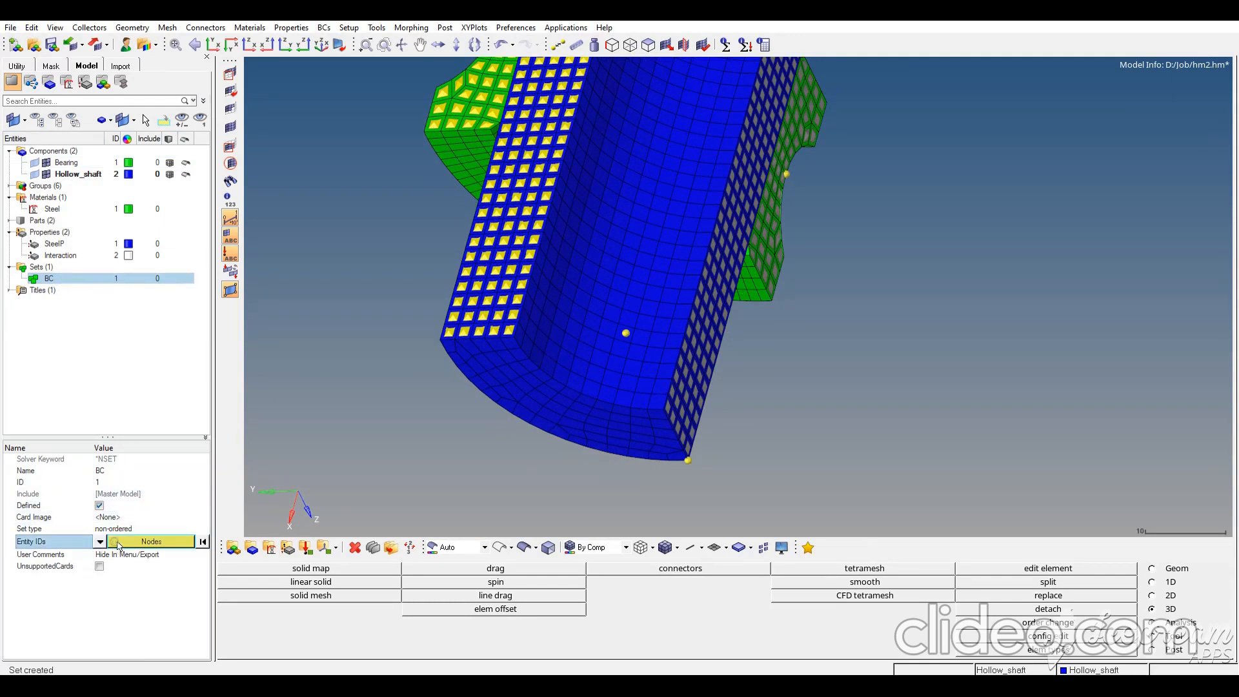
click(137, 542)
click(511, 382)
click(419, 569)
click(773, 629)
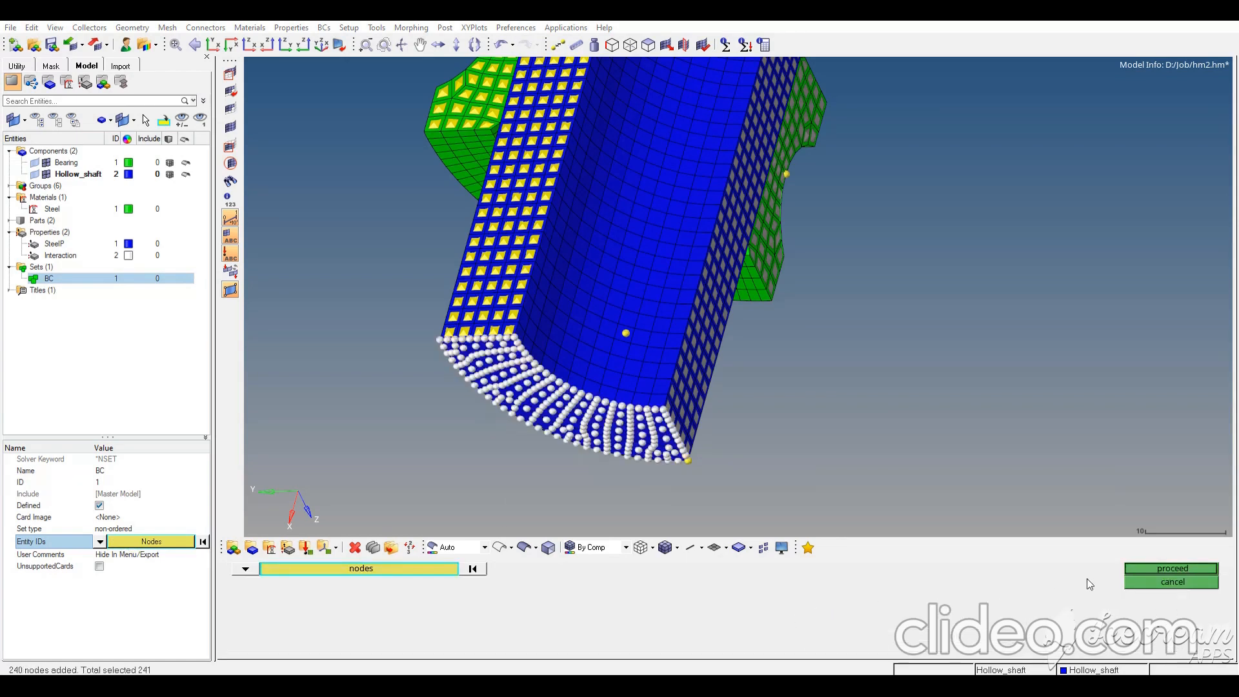
click(1154, 570)
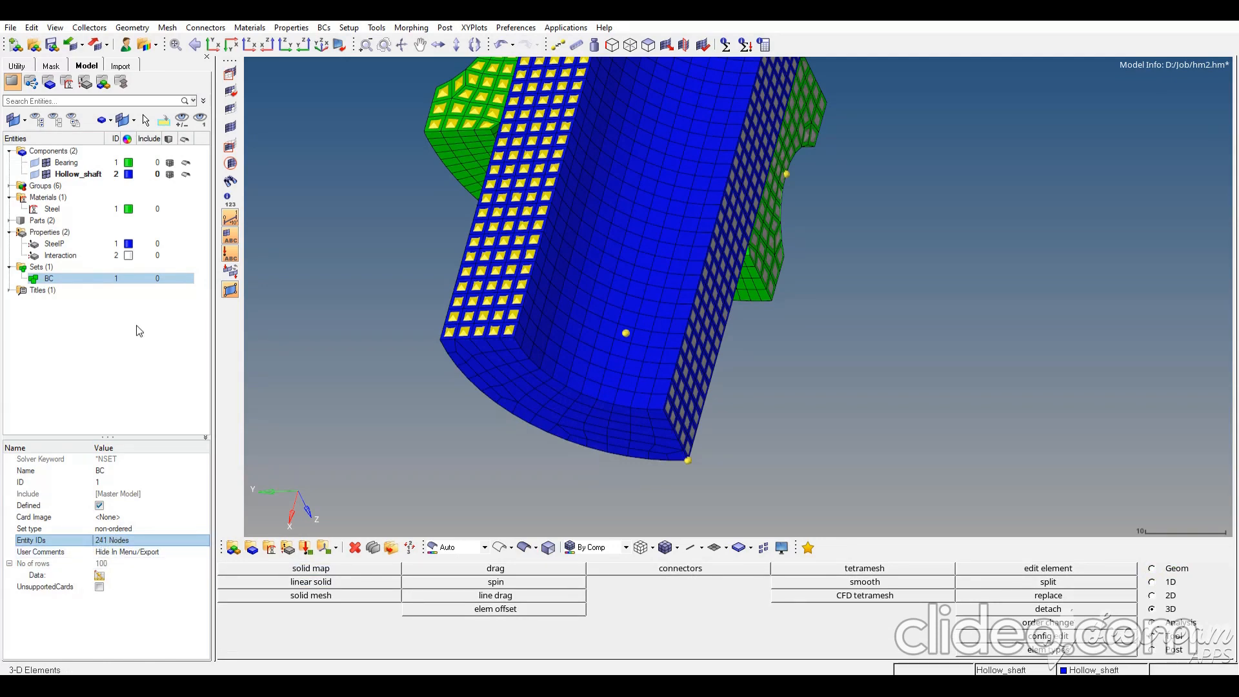
Export the whole model as an Abaqus Standard3D input deck named pressfit.inp in the Ab_files folder
ctrl+drag(644, 182, 642, 239)
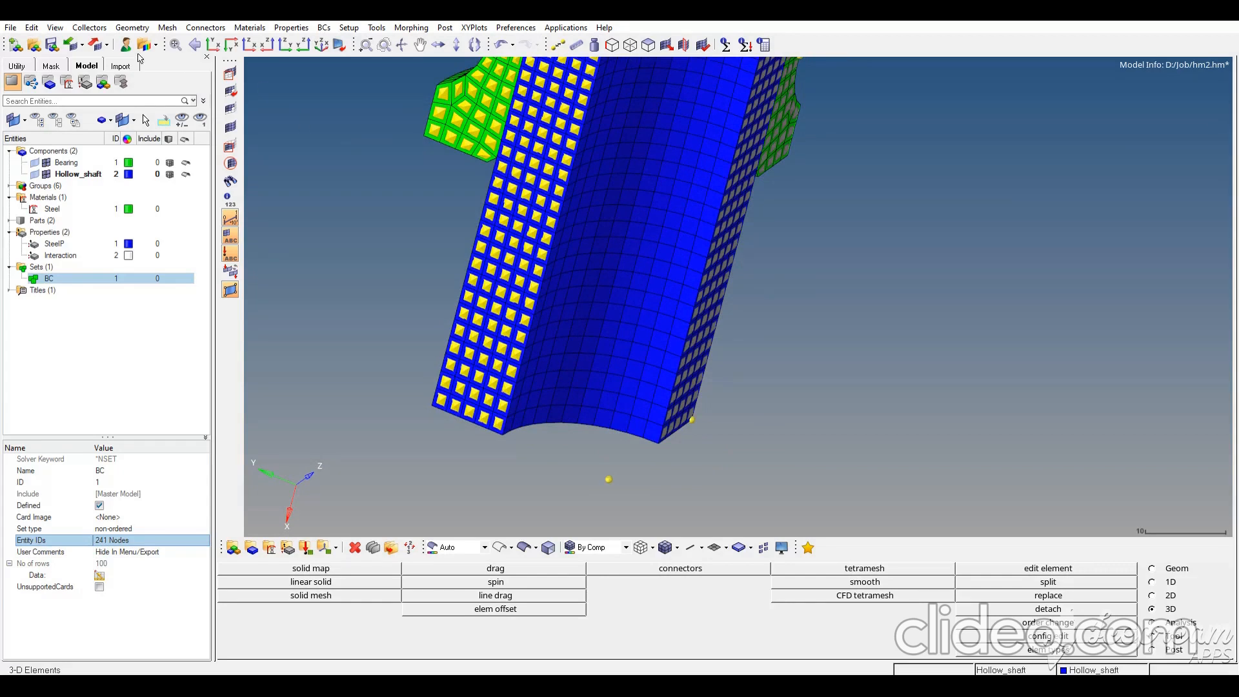
click(98, 45)
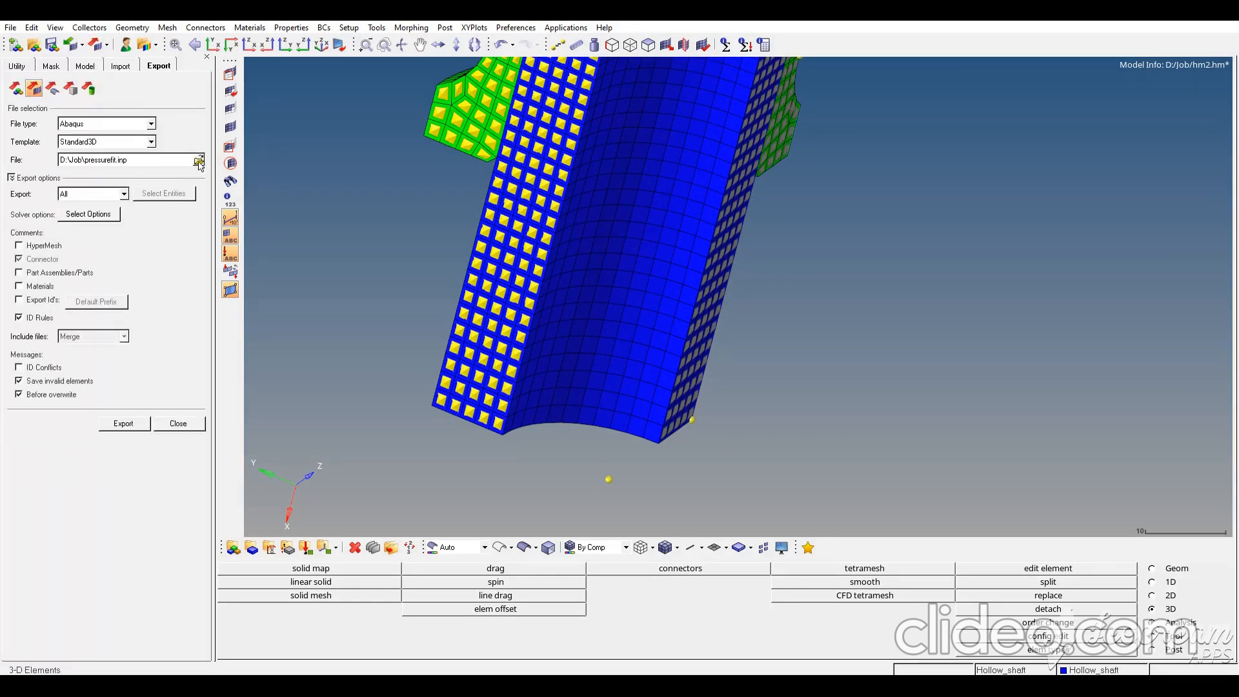
click(199, 161)
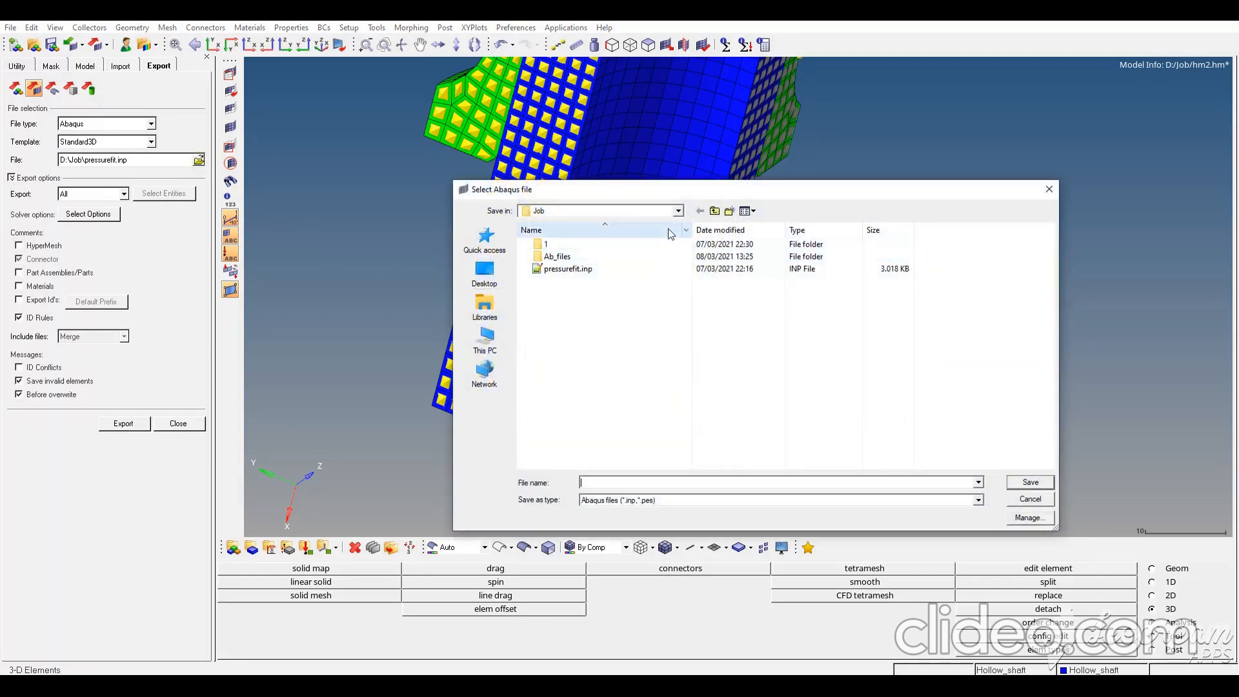
double_click(556, 256)
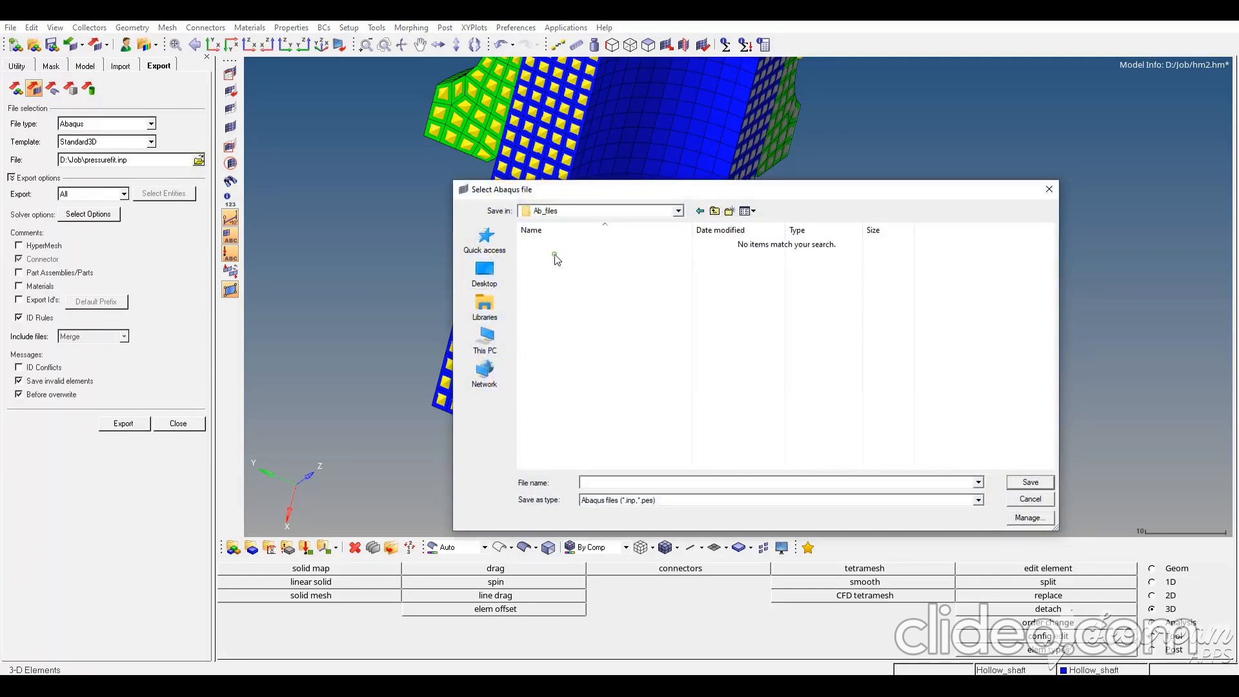
click(644, 482)
text(pressfit.inp)
click(1029, 483)
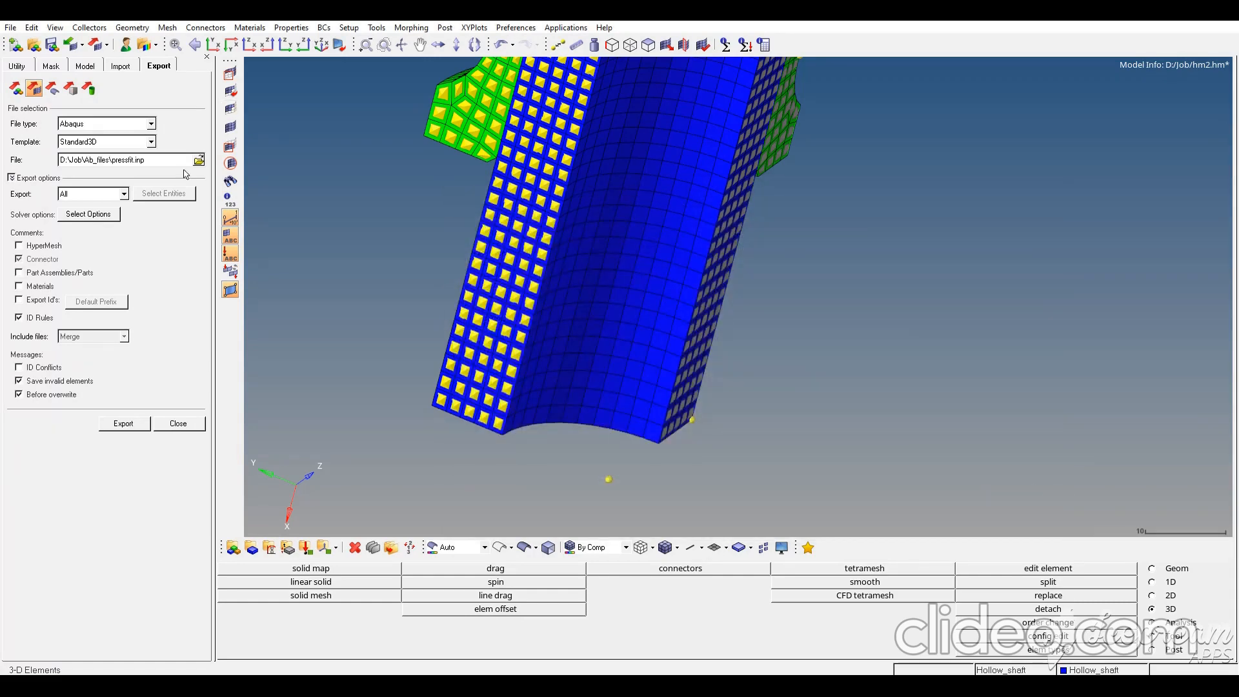
click(143, 424)
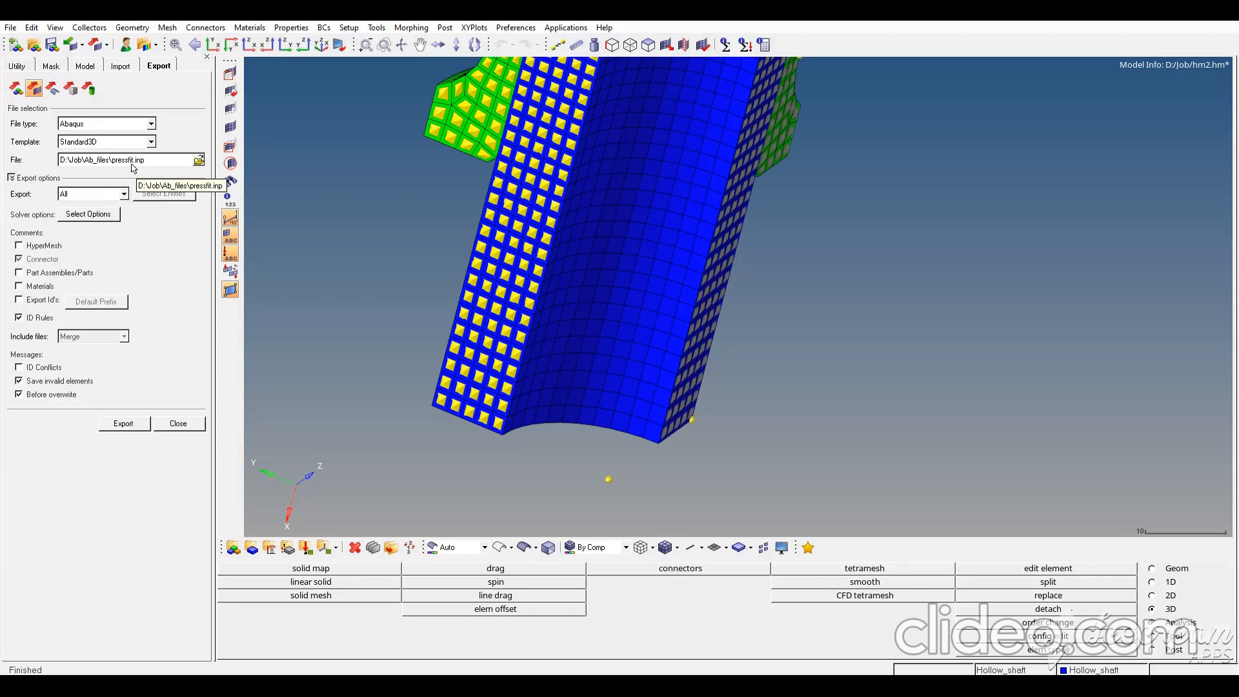
Switch to Notepad++ and search pressfit.inp for * to examine the keyword lines from the nodes to the Steel material
mouse_move(364, 684)
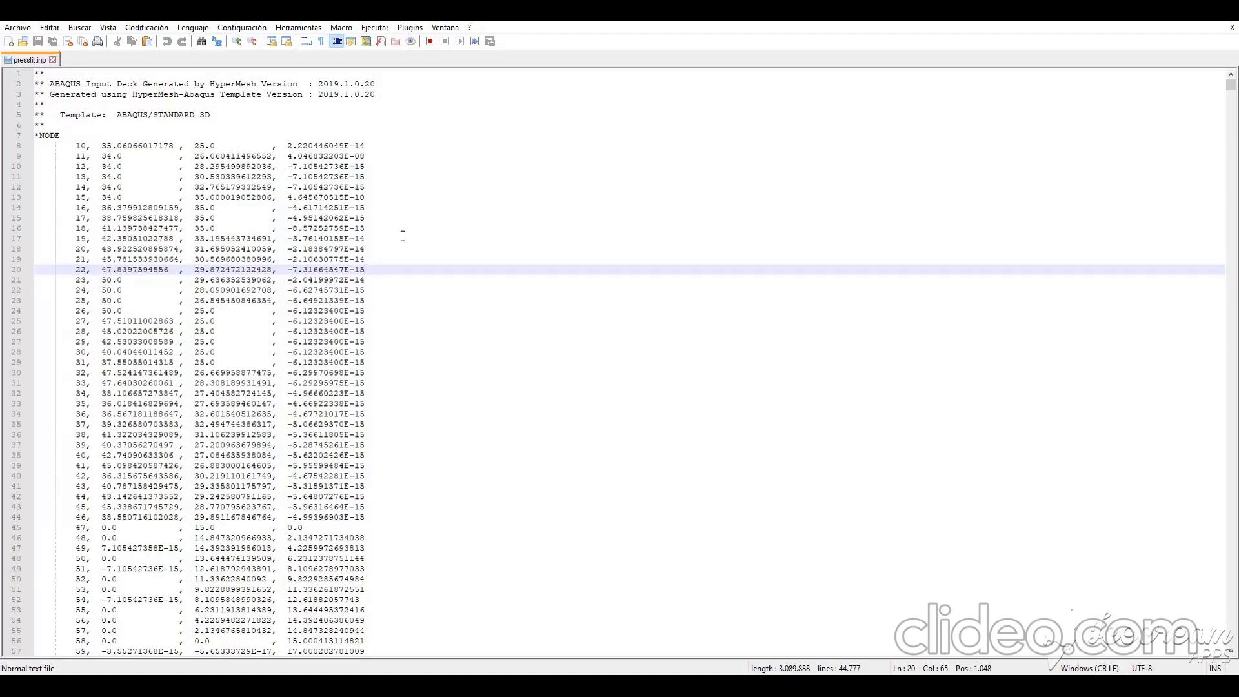
click(217, 148)
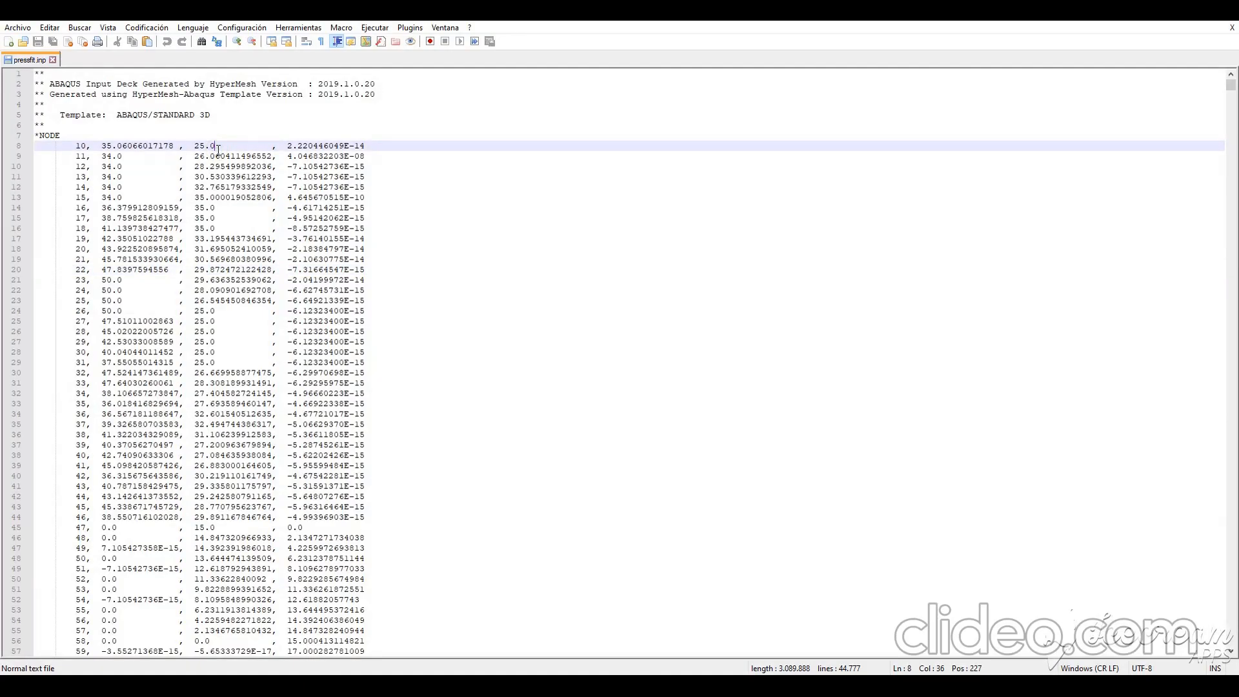
double_click(198, 197)
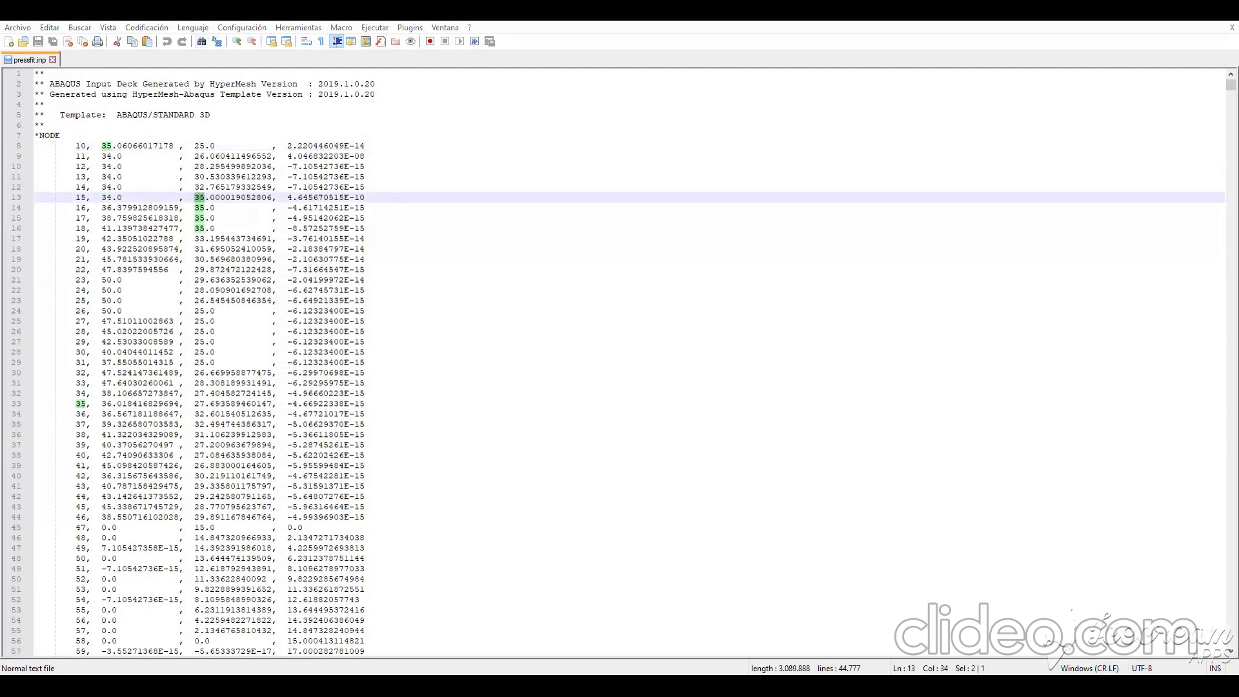
key(ctrl+f)
drag(180, 246, 510, 173)
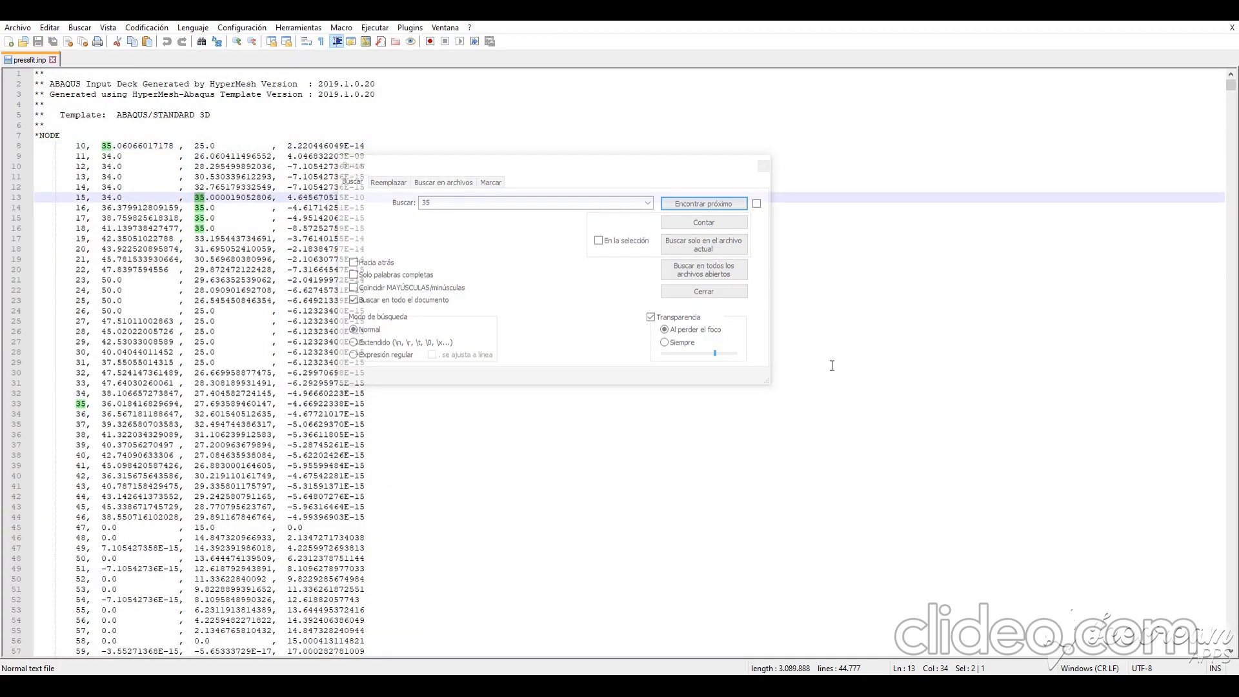
click(506, 205)
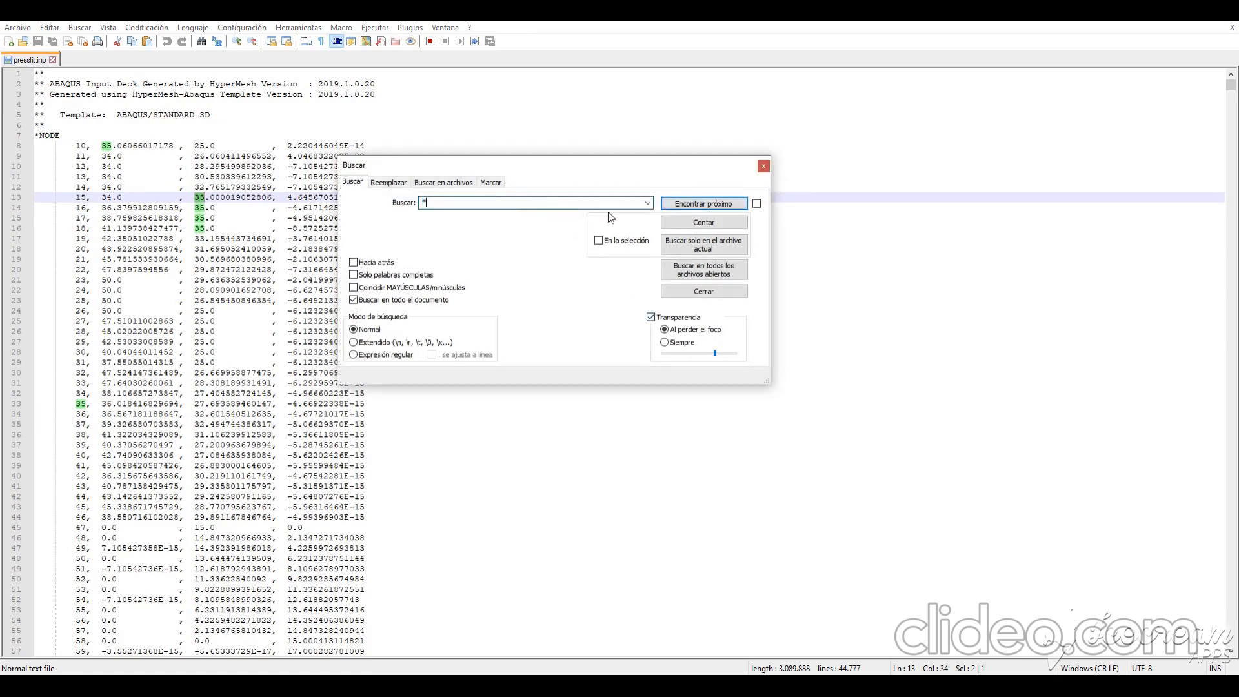
click(700, 208)
click(701, 208)
click(701, 208)
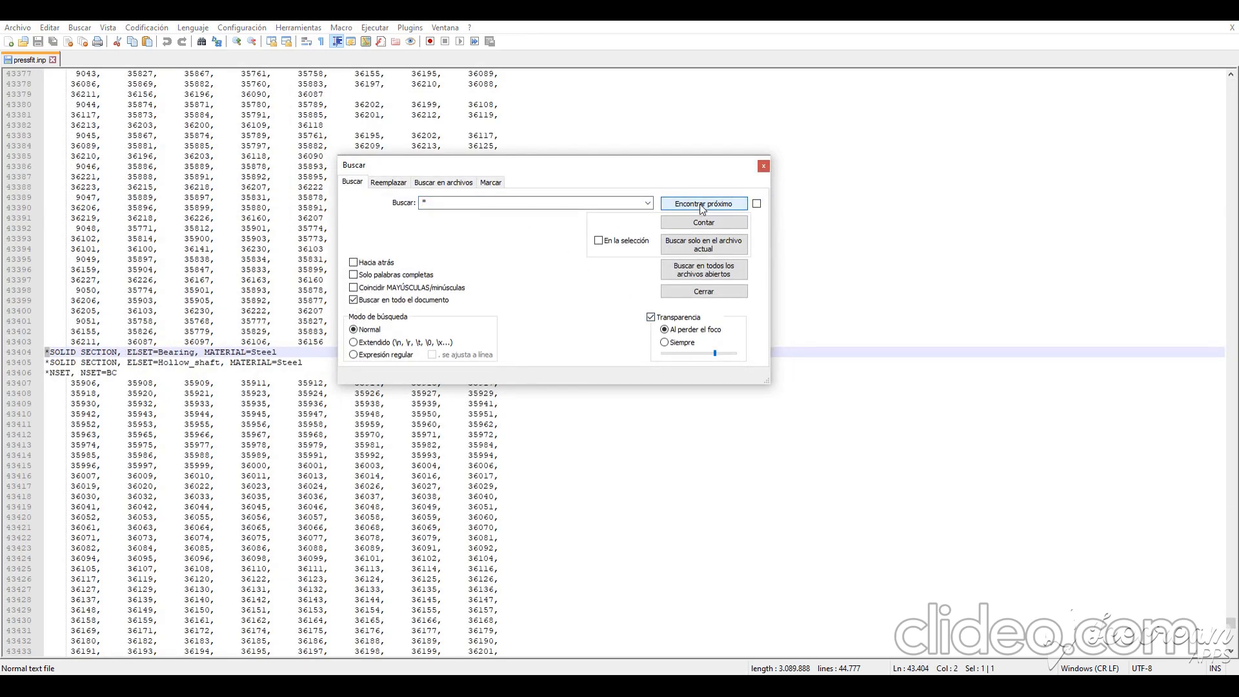
click(702, 204)
click(702, 204)
click(702, 204)
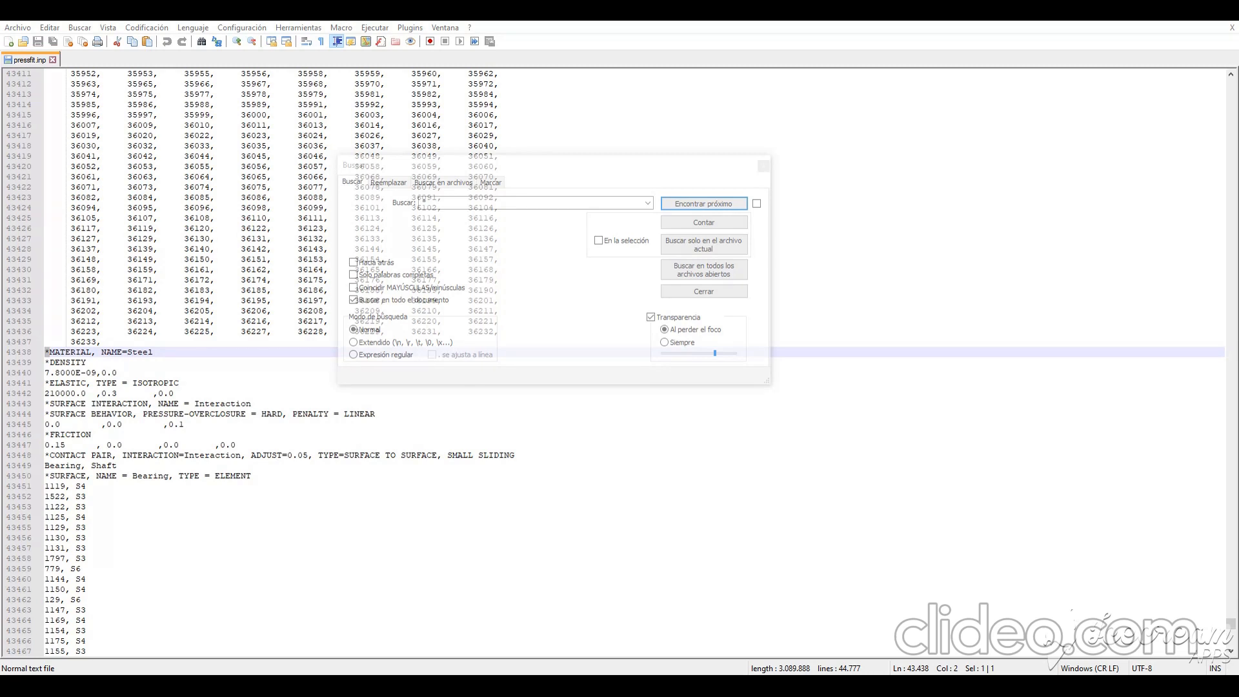
Examine the remaining keyword lines of the deck, from the friction and contact pair to the Tie_C definition at its end
click(392, 438)
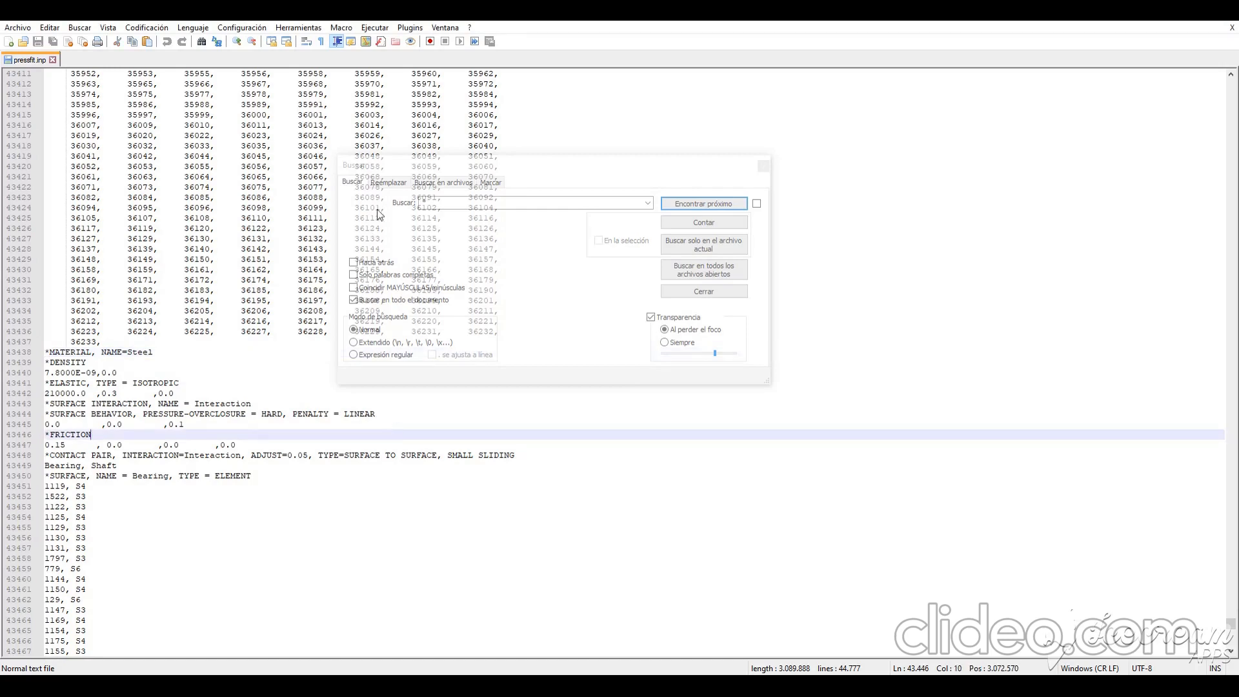
click(456, 204)
click(691, 200)
click(692, 203)
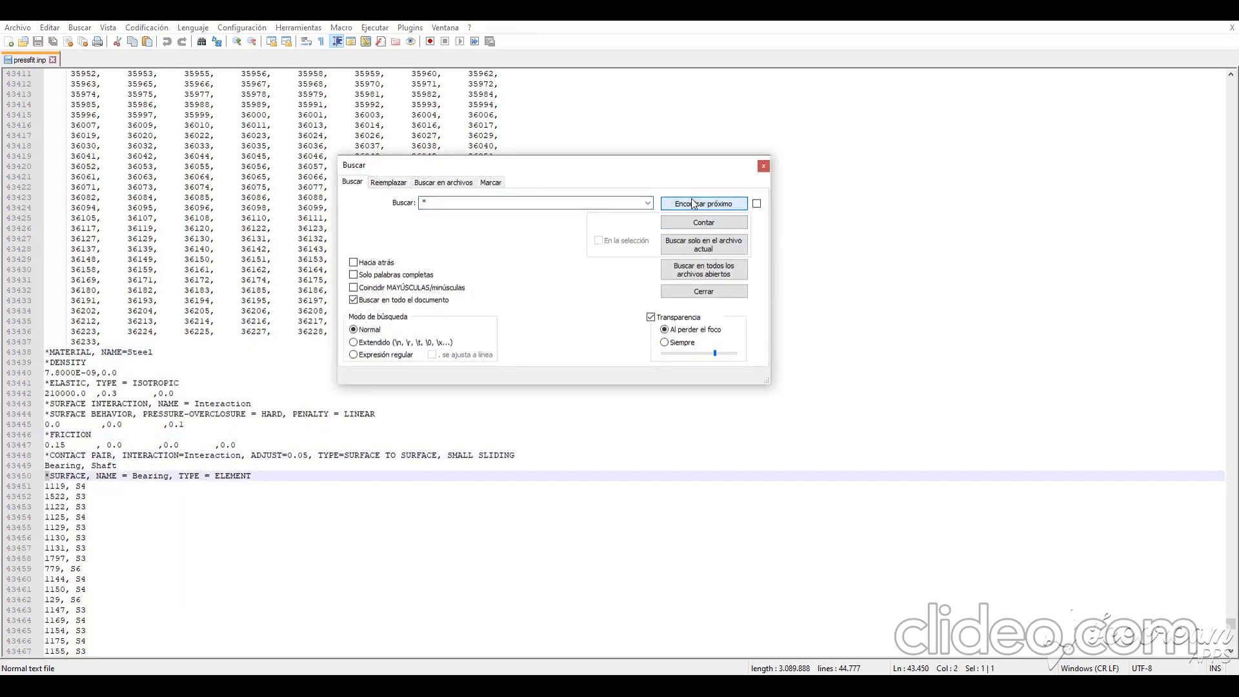
click(692, 203)
click(693, 202)
click(693, 203)
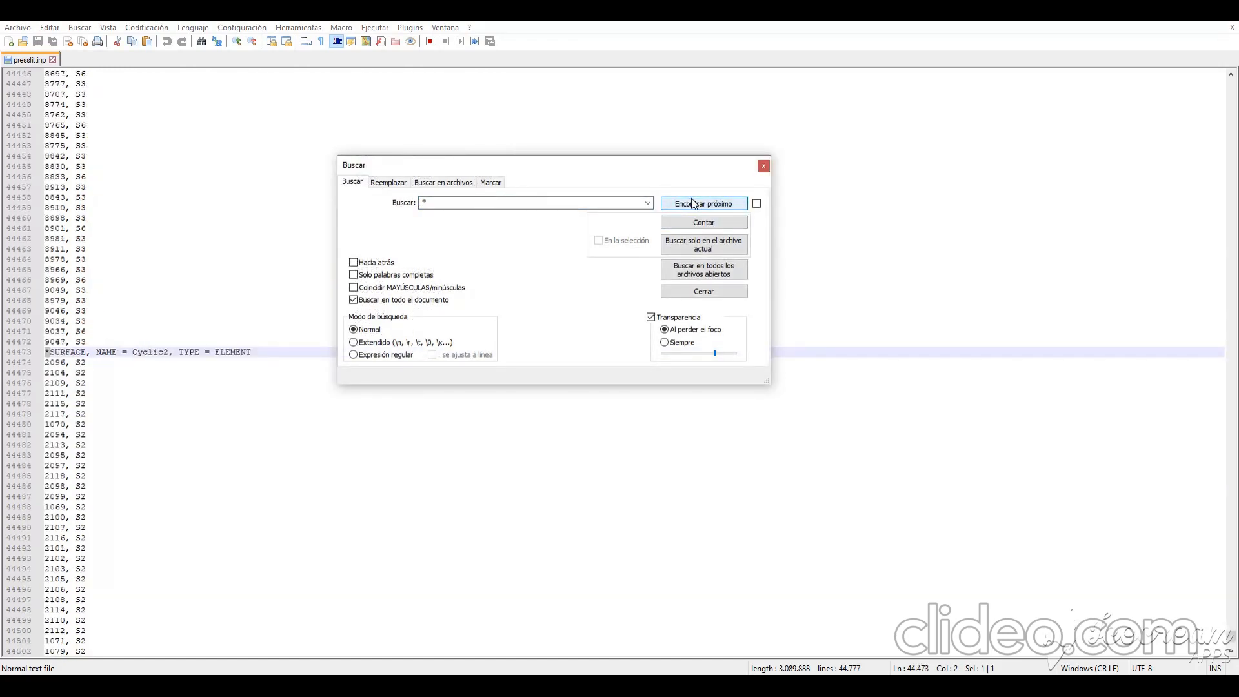
click(693, 203)
scroll(204, 626, up, 1)
scroll(203, 626, down, 1)
Paste a *CLEARANCE line with MASTER = boresurf, SLAVE = bearingsurf, VALUE = -0.01 below the Cyclic1, Cyclic2 tie data
click(143, 631)
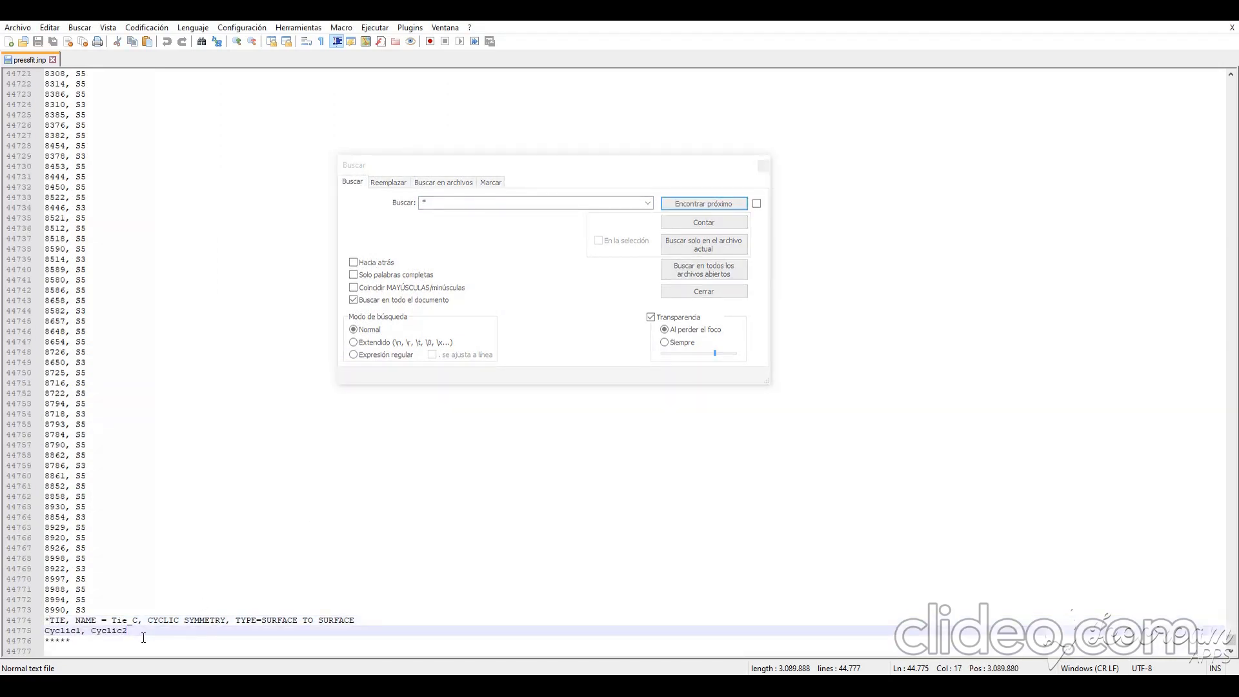
key(Return)
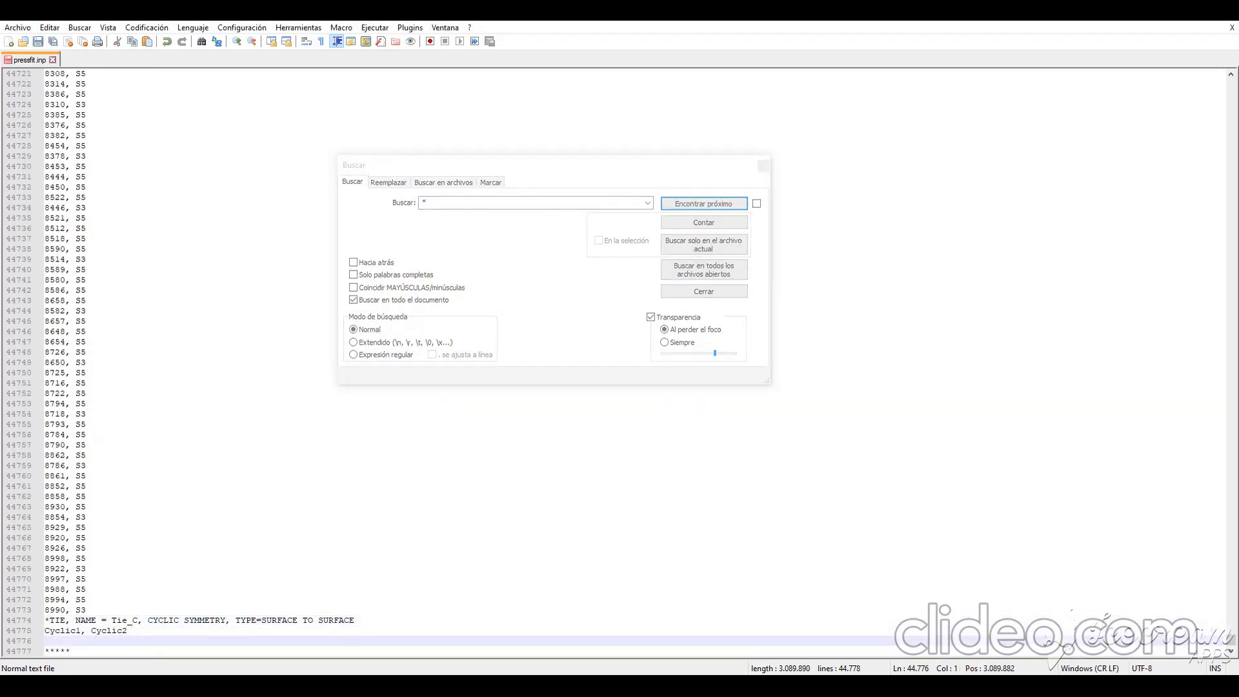
click(284, 475)
click(210, 558)
click(57, 639)
right_click(56, 639)
click(108, 400)
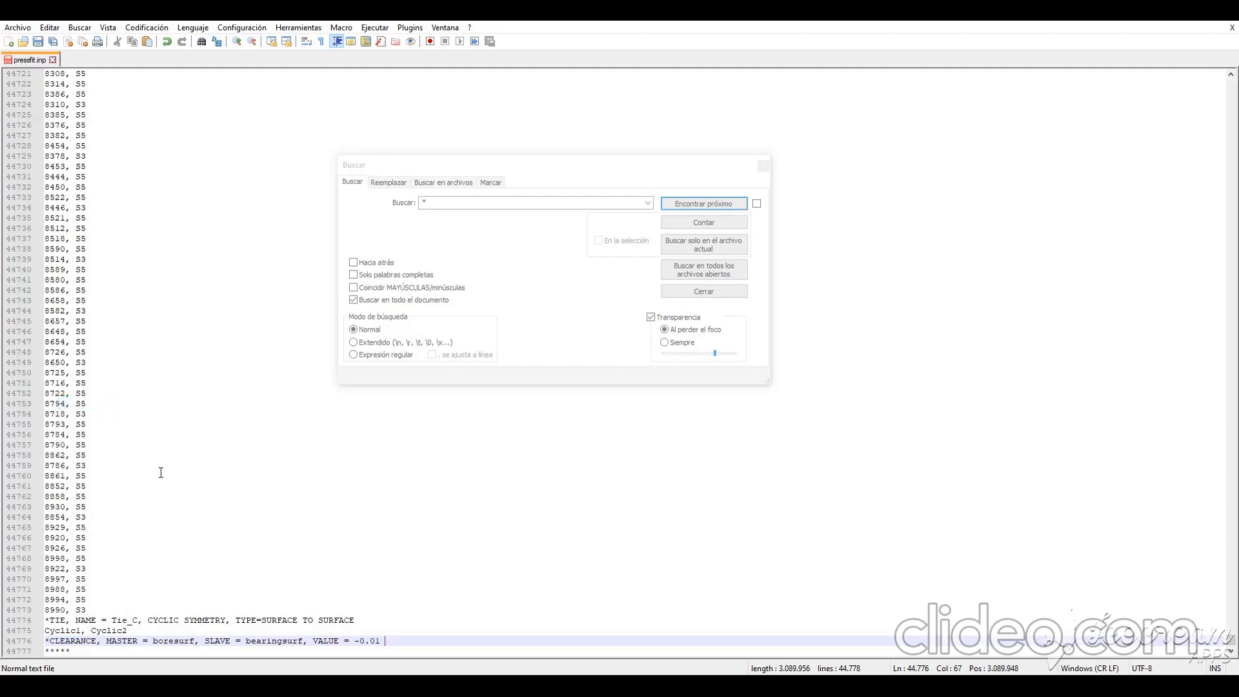
scroll(152, 468, down, 1)
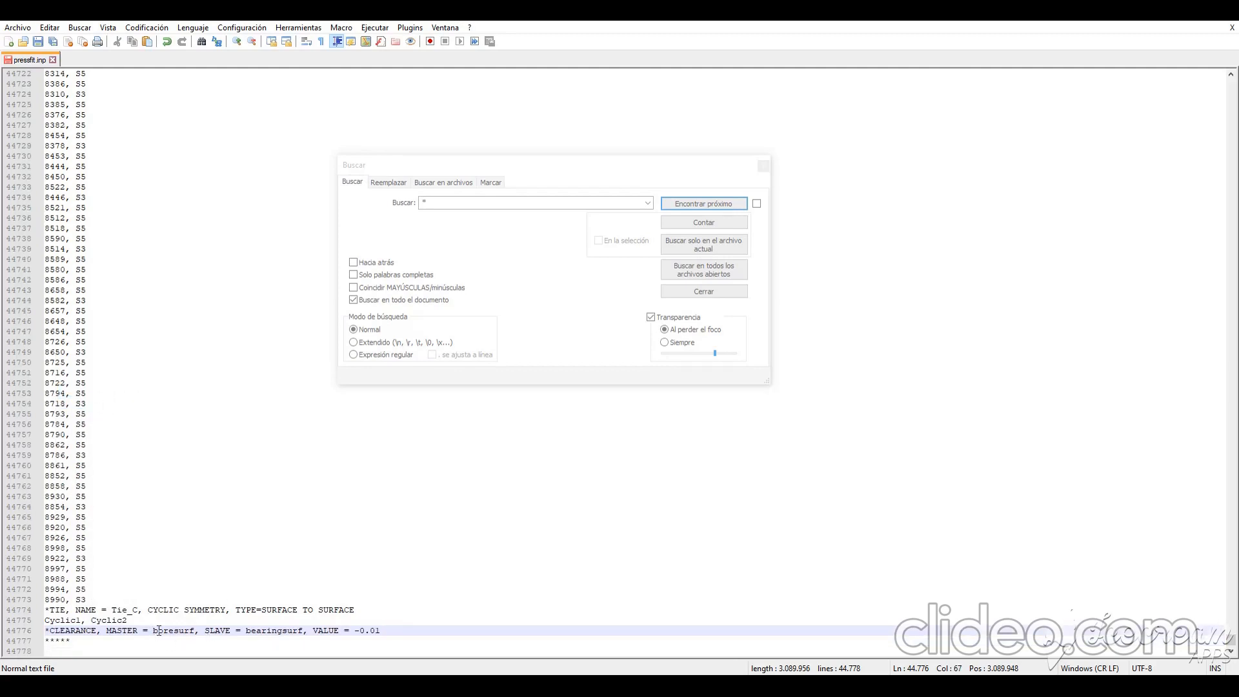
Set the clearance line's master surface to Shaft and its slave surface to Bearing
drag(153, 630, 194, 633)
drag(47, 631, 385, 631)
drag(153, 631, 194, 634)
text(shaft)
key(BackSpace)
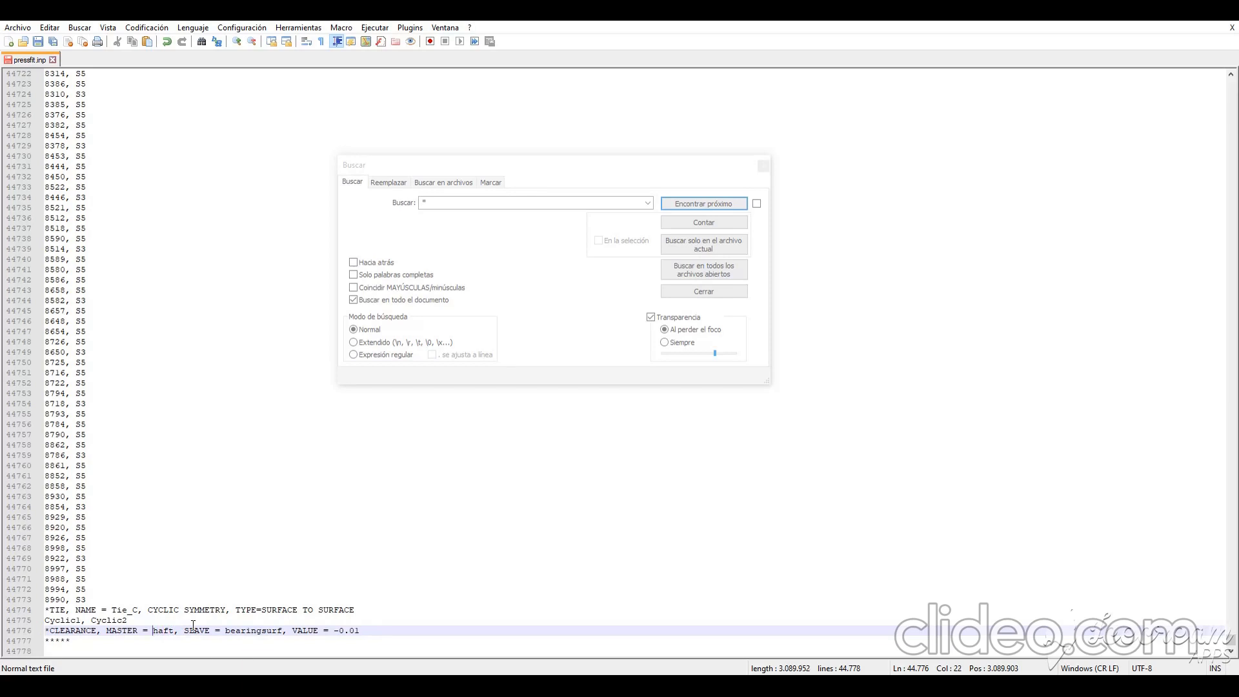
text(S)
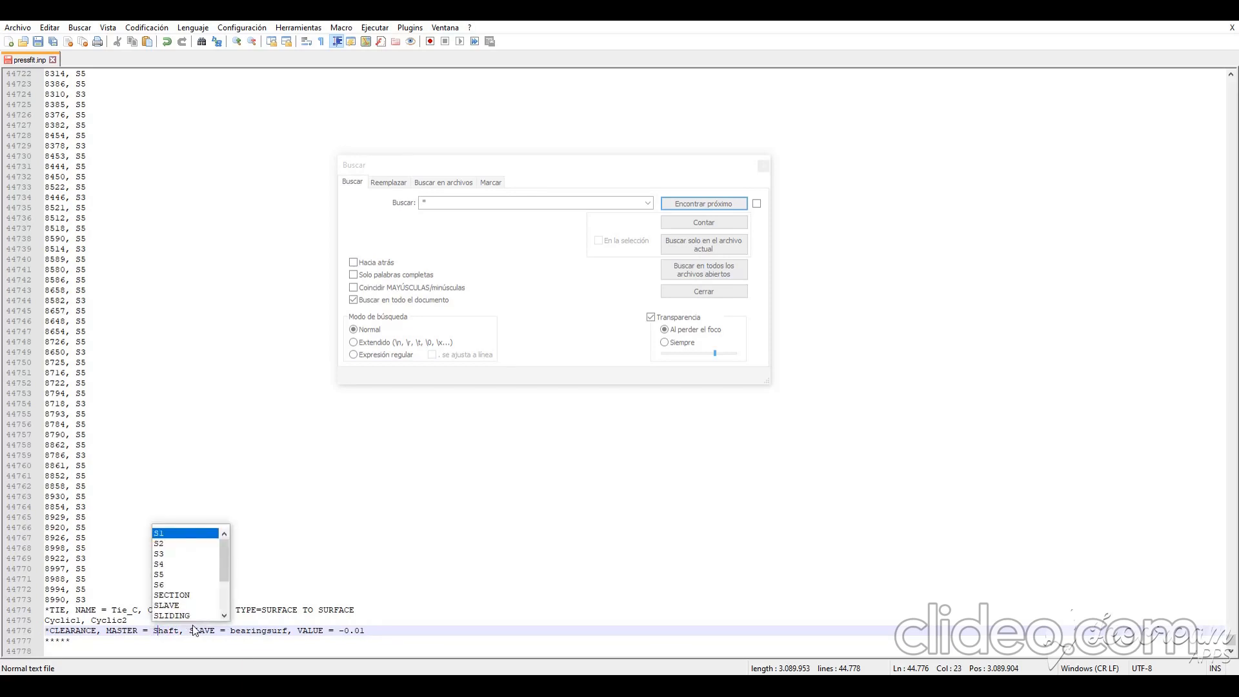
click(195, 630)
drag(230, 630, 288, 632)
text(Bearing)
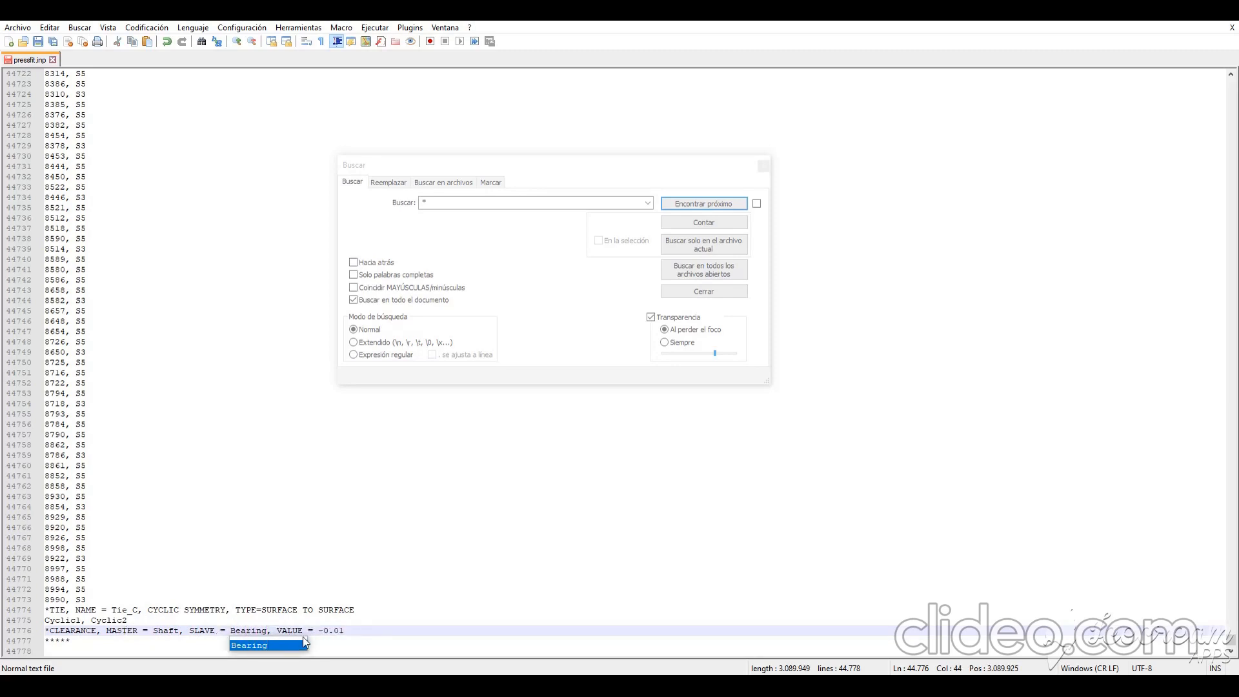
Change the clearance value on the *CLEARANCE line to -0.05
click(326, 631)
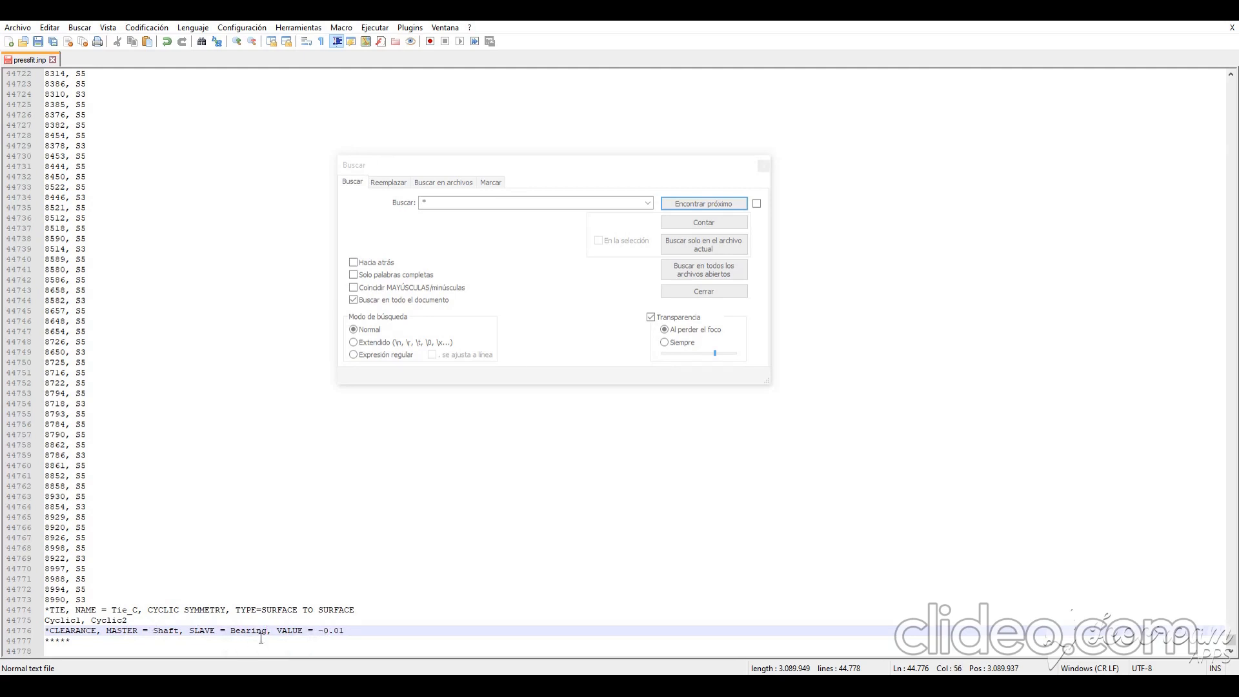
drag(339, 630, 345, 633)
text(5)
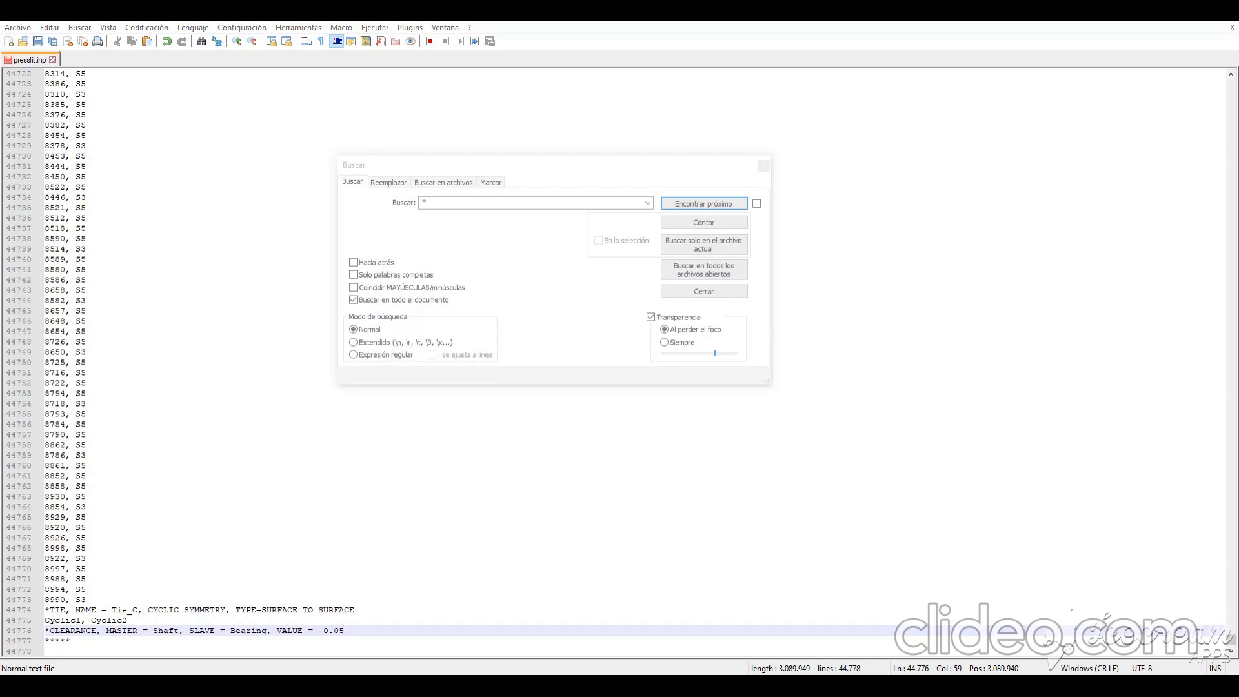
key(Right)
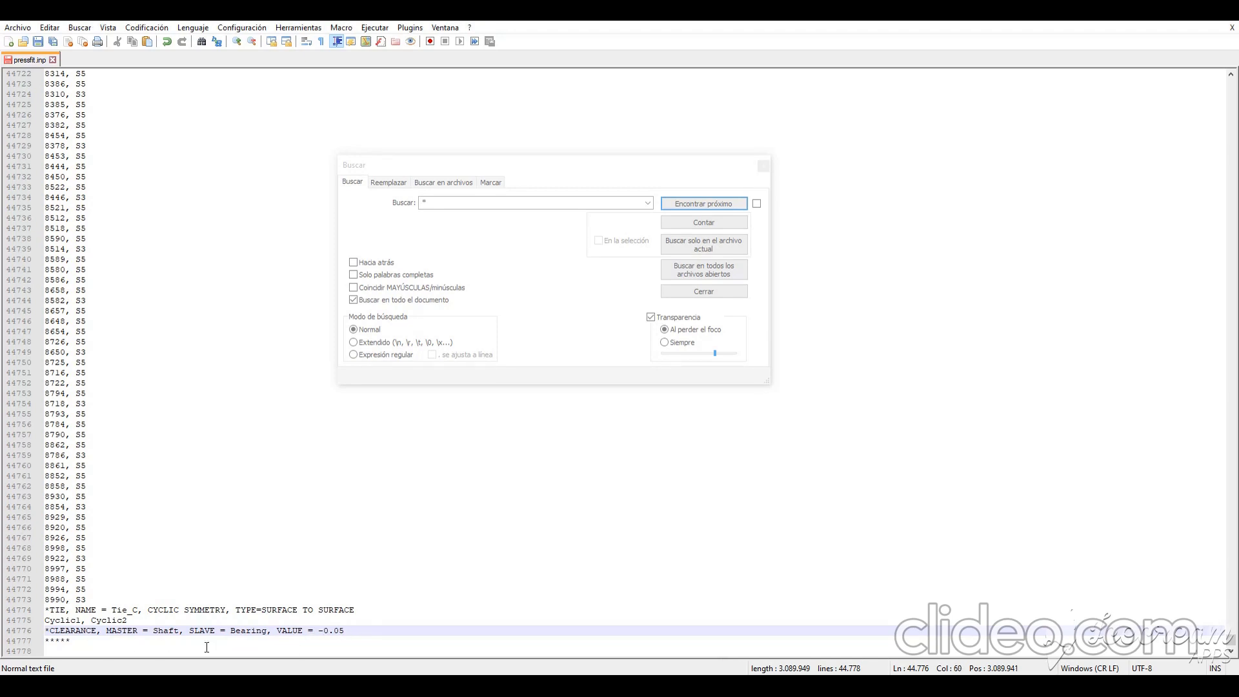
Add a *CYCLIC SYMMETRY, n=4 line with the axis data 0,0,0,0,0,10 below the clearance line
key(Return)
text(*CYCLIC SYMMETRY, n=4 0,0,0,0,0,10)
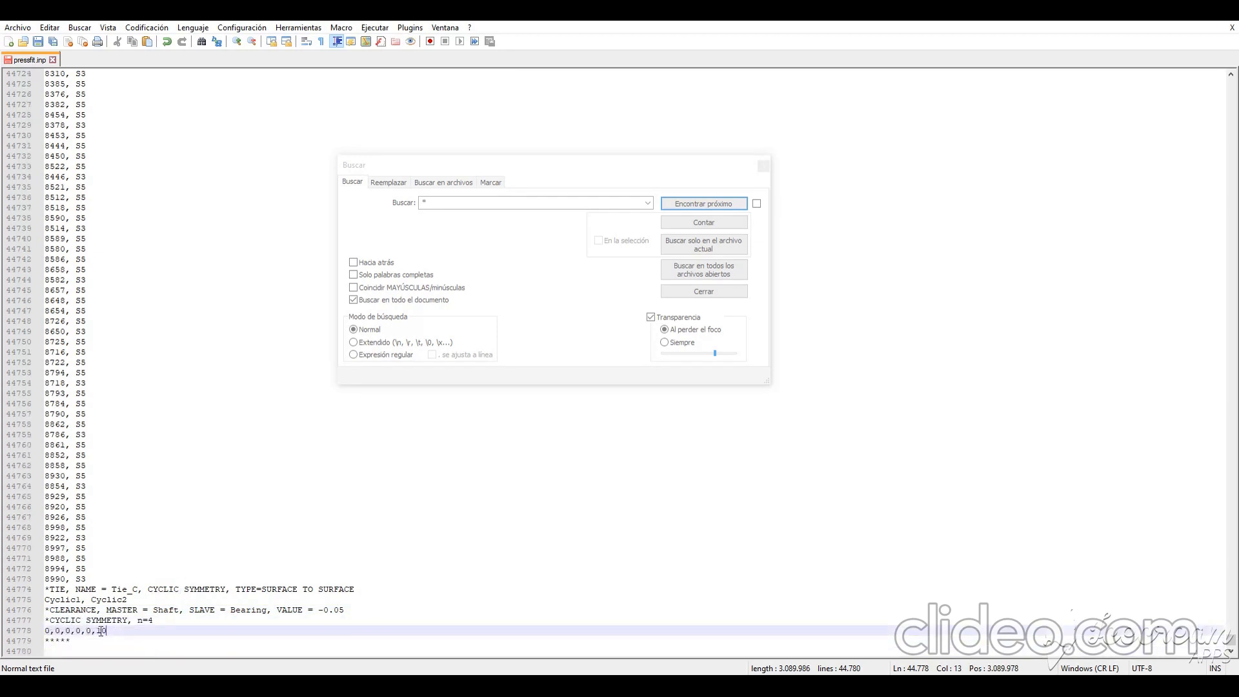
drag(45, 630, 65, 630)
drag(138, 620, 153, 622)
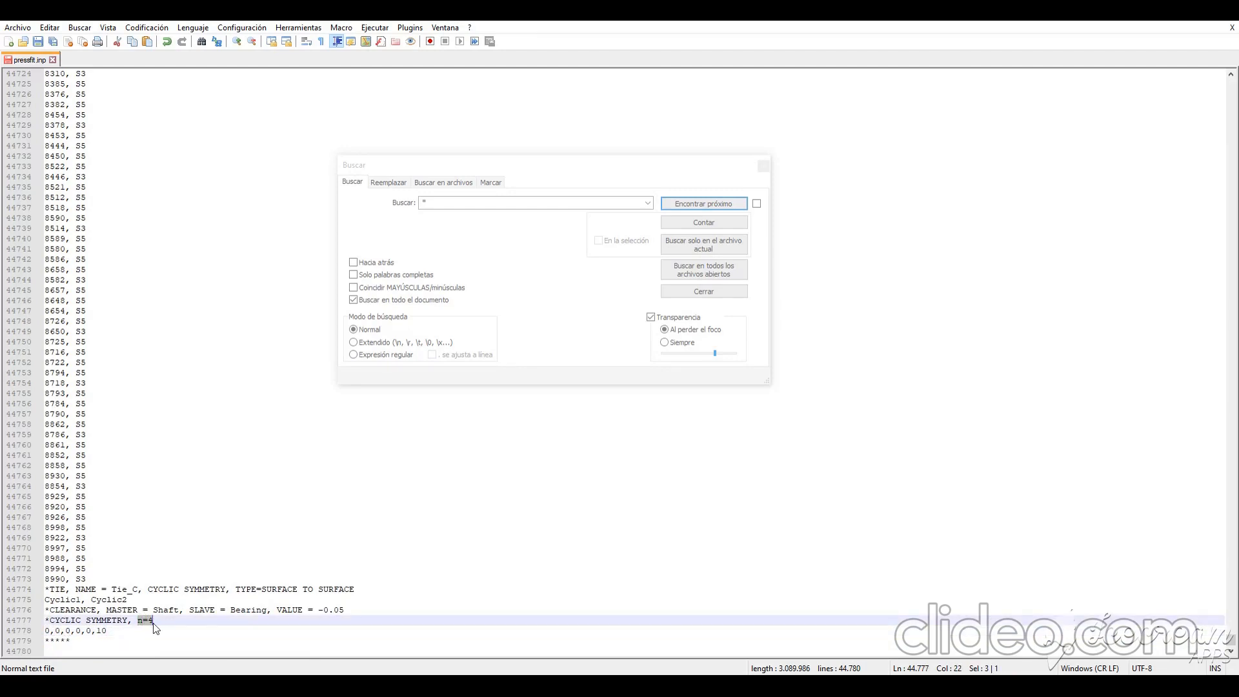
Switch to HyperMesh and check the shaft's axis direction against the global axes, returning to pressfit.inp in Notepad++
drag(46, 629, 68, 629)
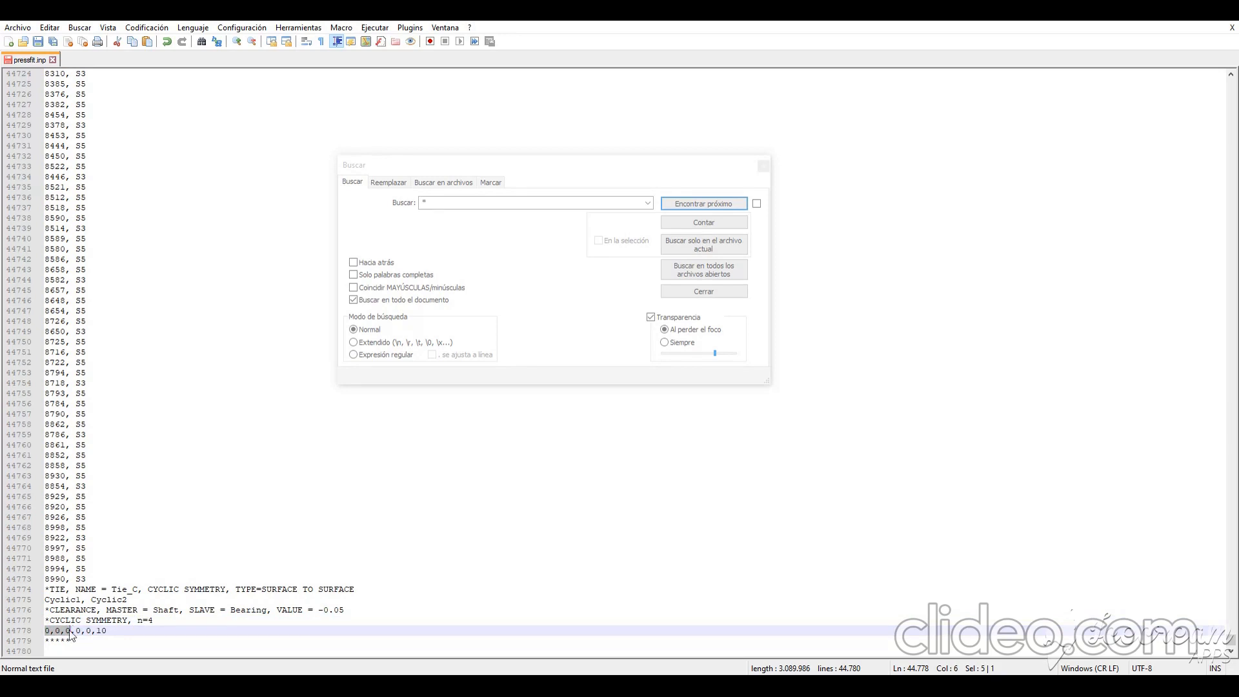
drag(75, 630, 107, 631)
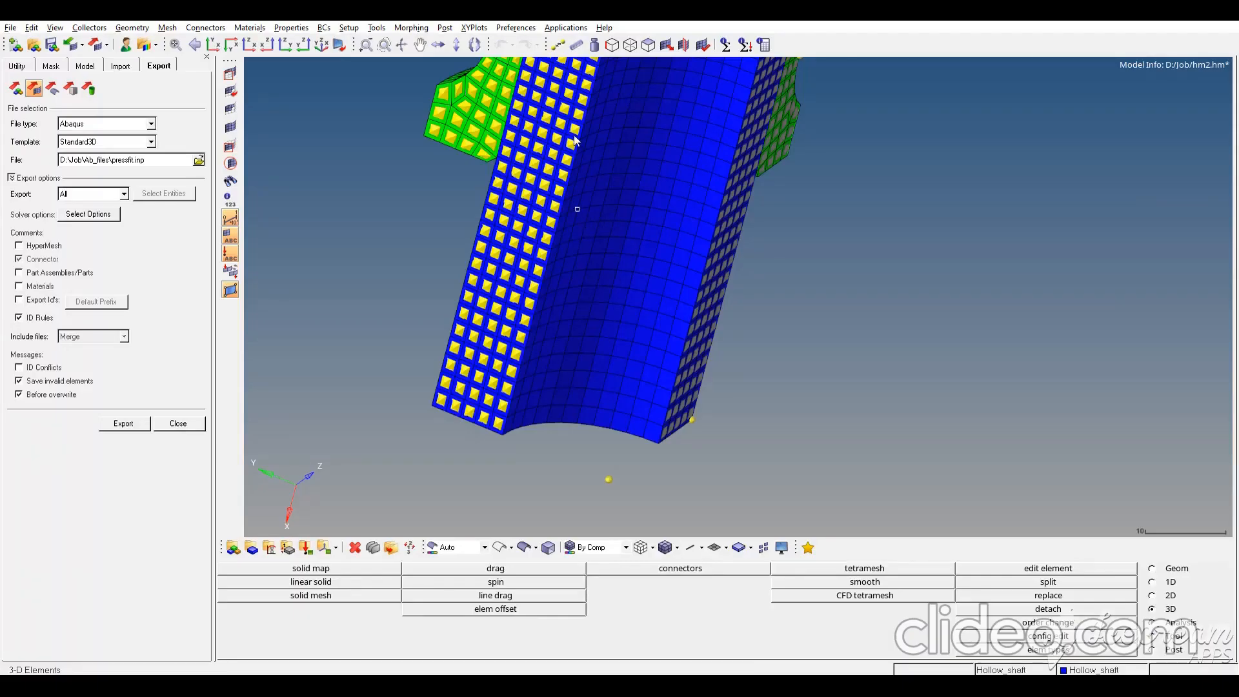
ctrl+drag(576, 141, 526, 226)
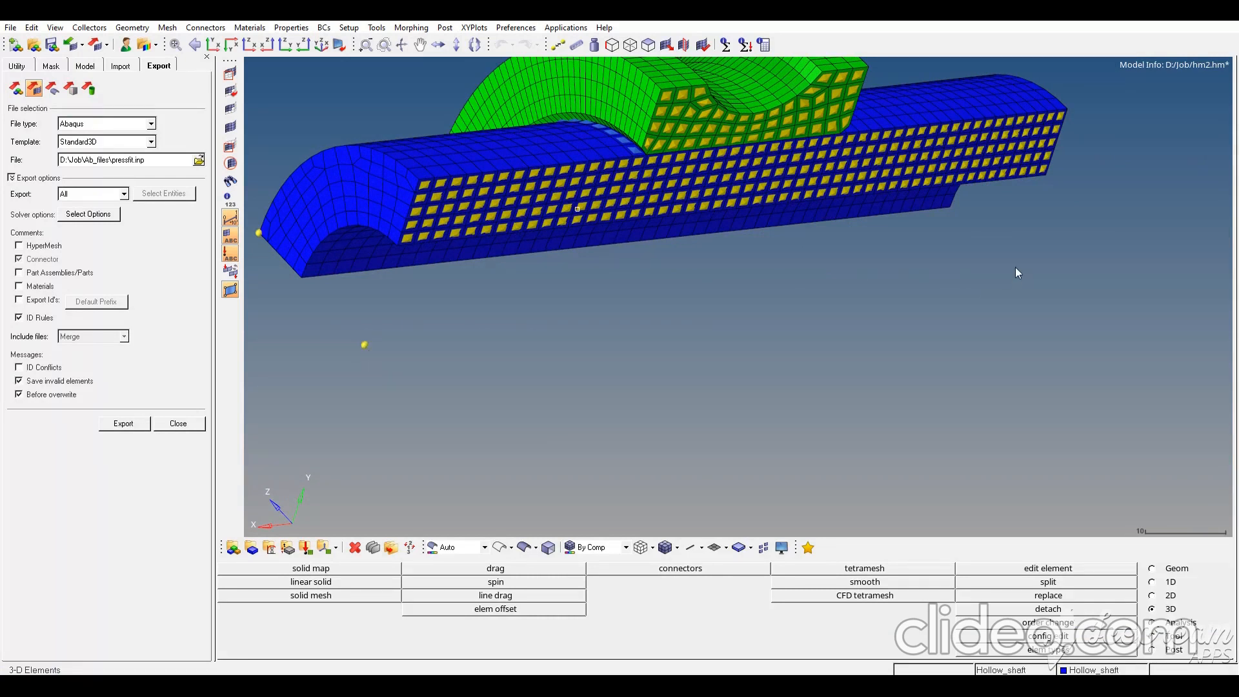
ctrl+drag(463, 301, 449, 370)
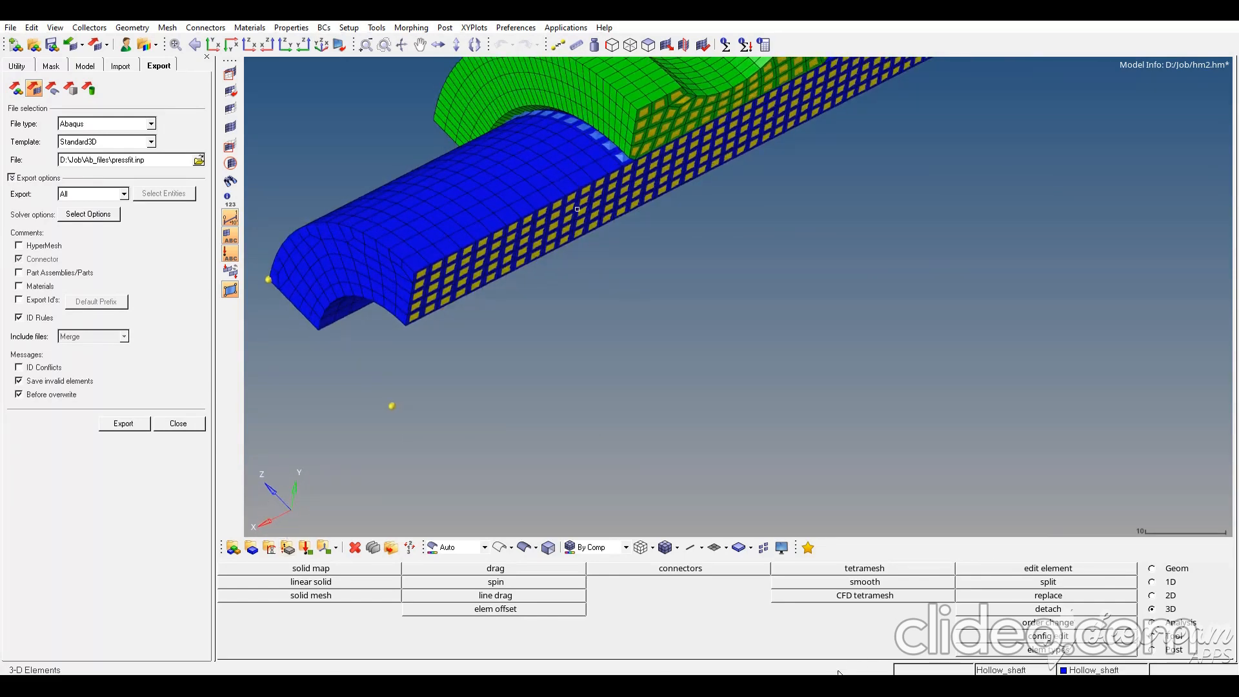
mouse_move(806, 685)
click(867, 645)
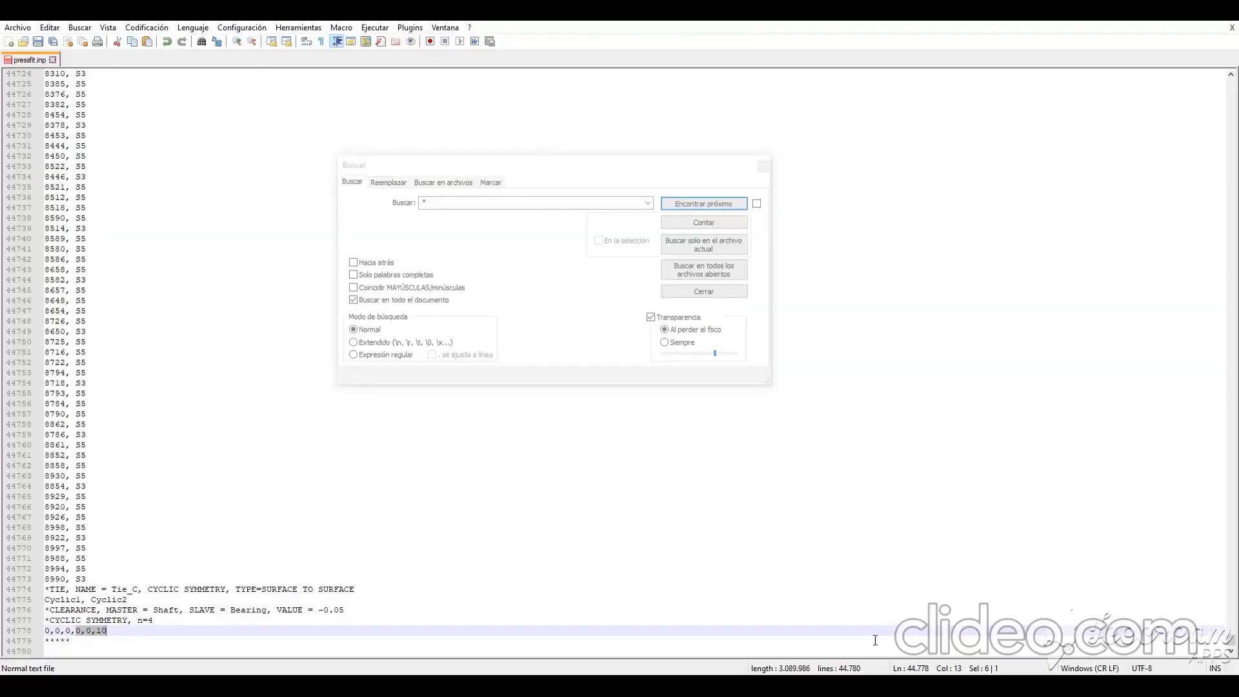
Change the axis data under *CYCLIC SYMMETRY to 0,0,0,10,0,0 so the symmetry axis runs along X
click(97, 631)
key(Delete)
click(78, 632)
click(71, 632)
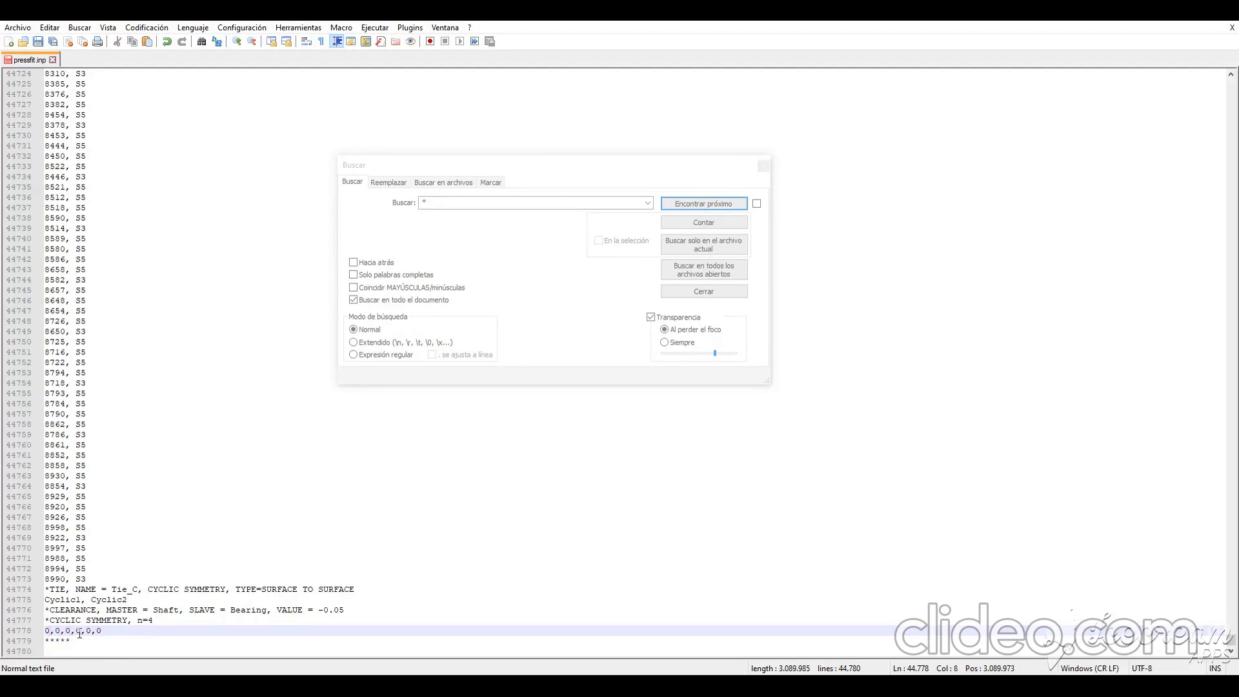
click(77, 632)
text(1)
double_click(78, 631)
click(122, 632)
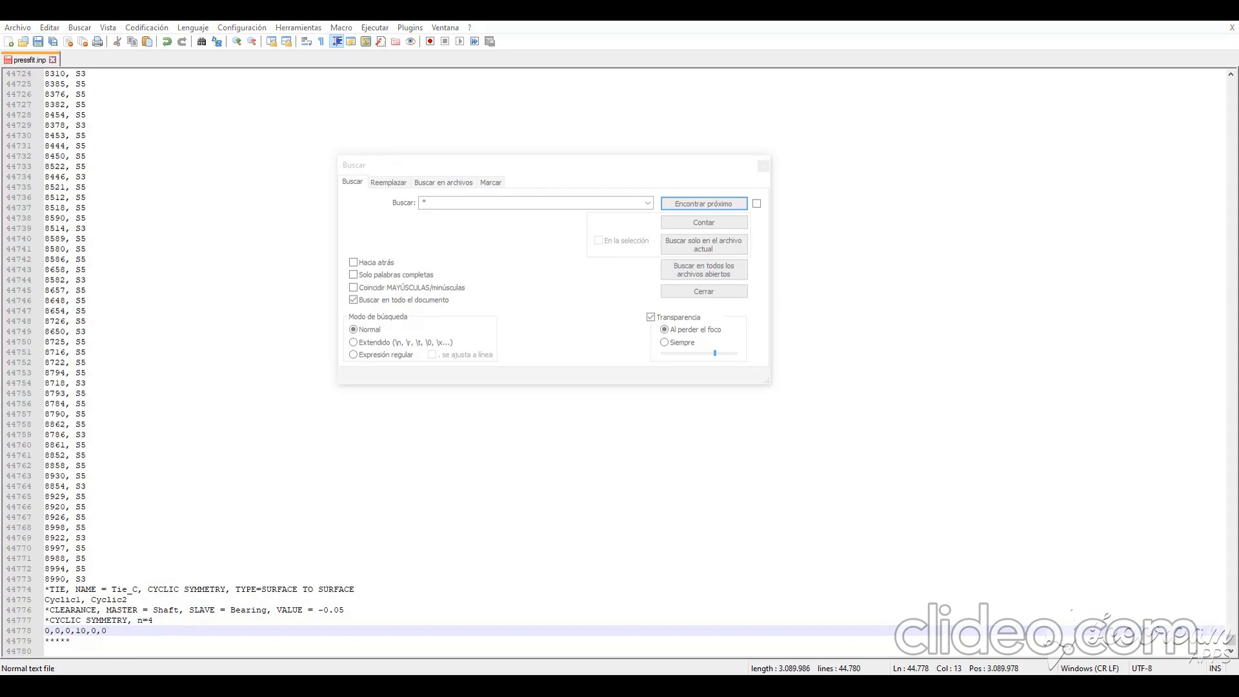
Paste the *STEP, NLGEOM = YES block after the axis data, with *STATIC 0.1, 1.0, BC,1,3,0.0, *CONTACT INTERFERENCE, SHRINK, output requests and *END STEP
click(76, 639)
text(*STEP, NLGEOM = YES *STATIC 0.1       ,1.0       ,          , *BOUNDARY BC,1,3,0.0 *****************************************first slave second master *CONTACT INTERFERENCE, SHRINK bearingsurf, boresurf *OUTPUT, FIELD *NODE OUTPUT U, *ELEMENT OUTPUT S, *CONTACT OUTPUT CSTRESS, CDISP, *END STEP *****)
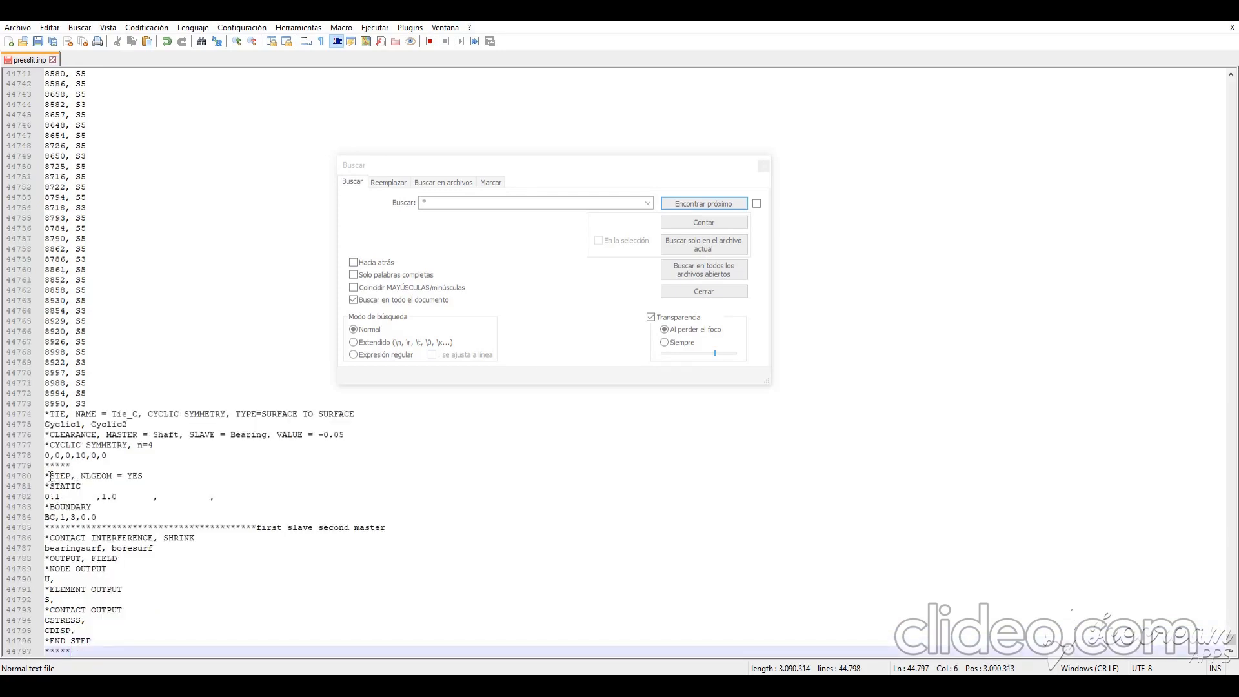
Review the pasted step's NLGEOM option, static increment values, boundary condition line and contact interference lines
drag(49, 478, 140, 476)
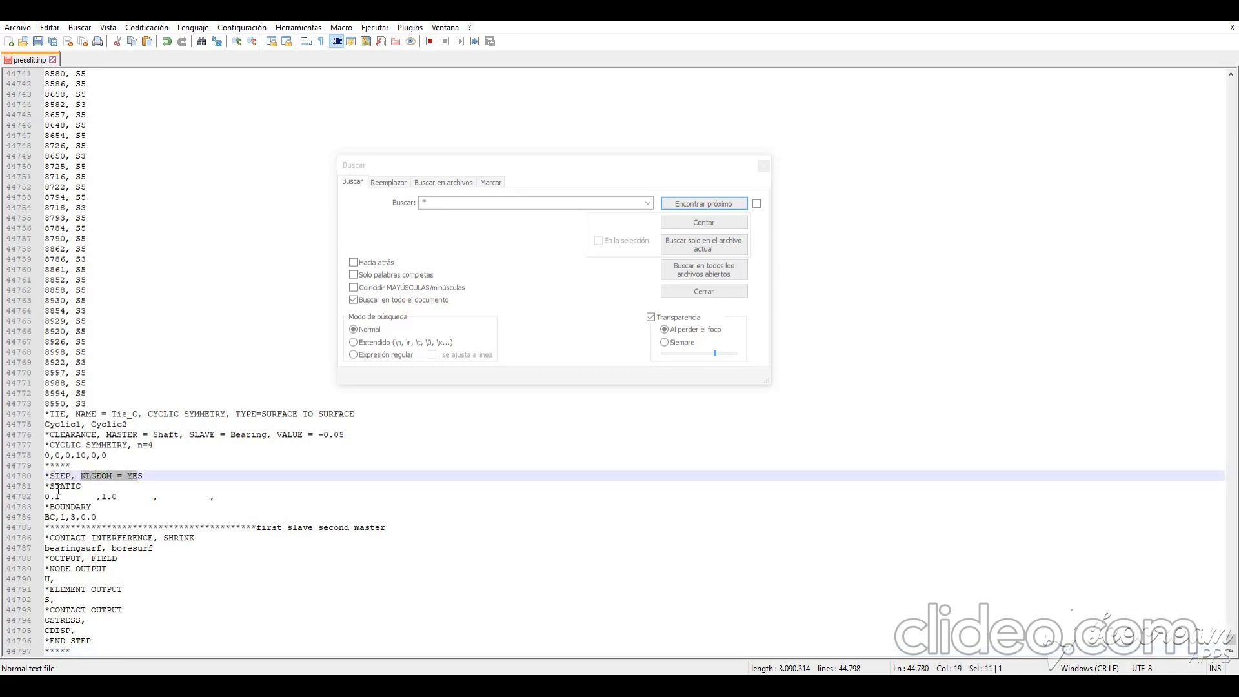
mouse_move(50, 486)
mouse_down()
mouse_move(90, 494)
mouse_move(58, 496)
mouse_up()
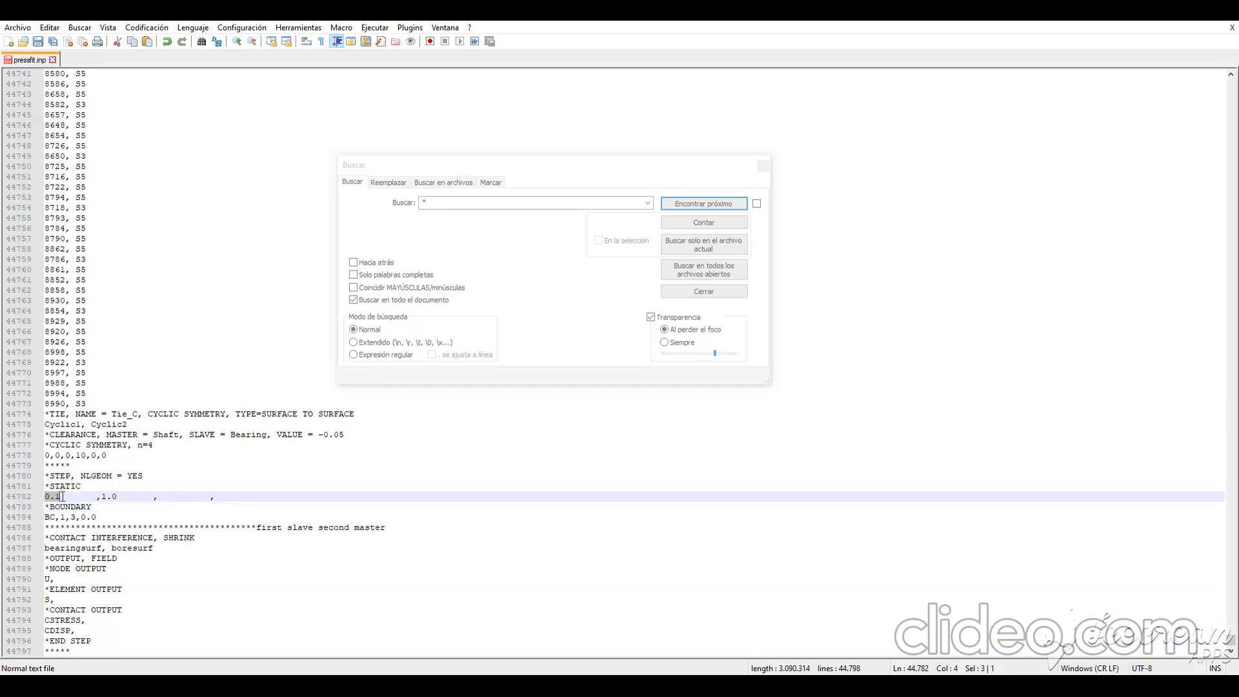
drag(102, 496, 125, 498)
click(100, 517)
drag(45, 517, 57, 518)
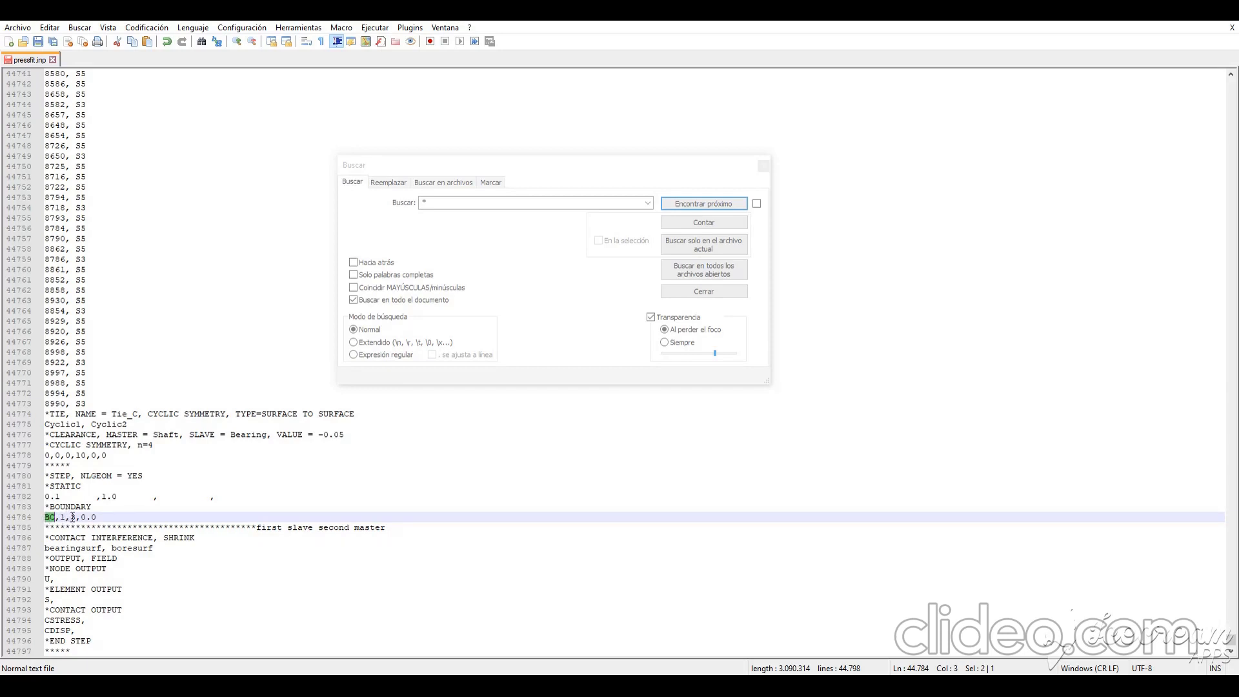
drag(81, 518, 96, 517)
click(59, 538)
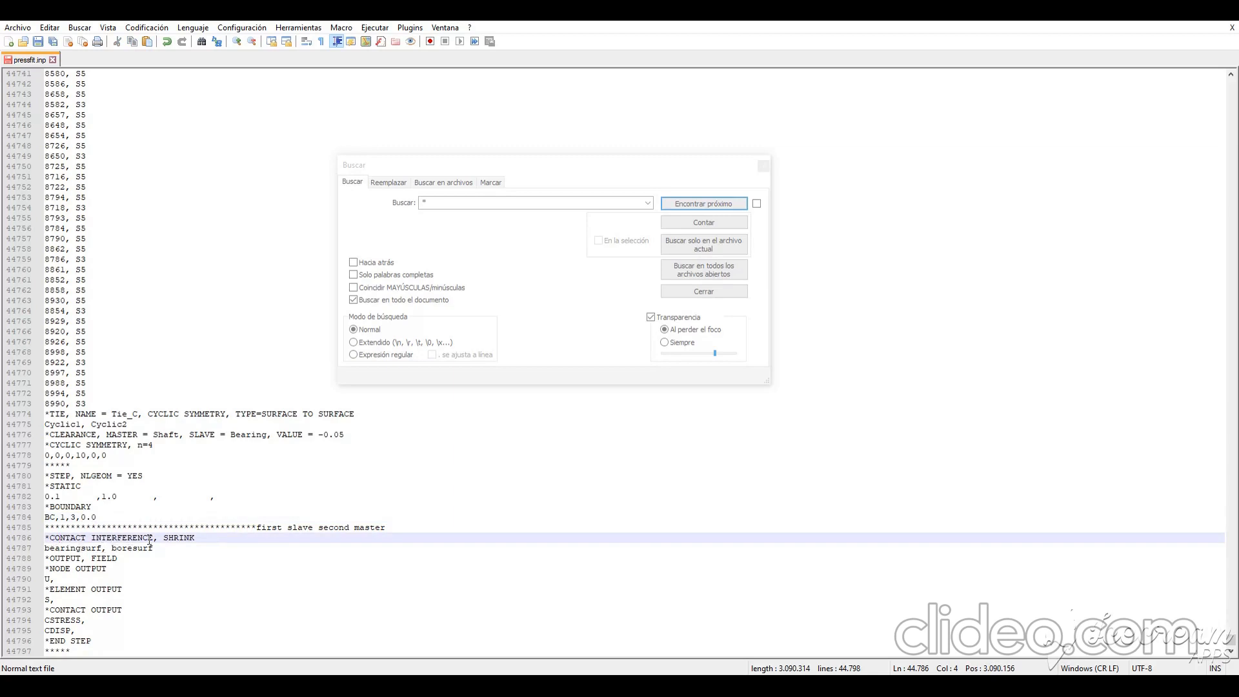
click(195, 538)
drag(152, 549, 41, 539)
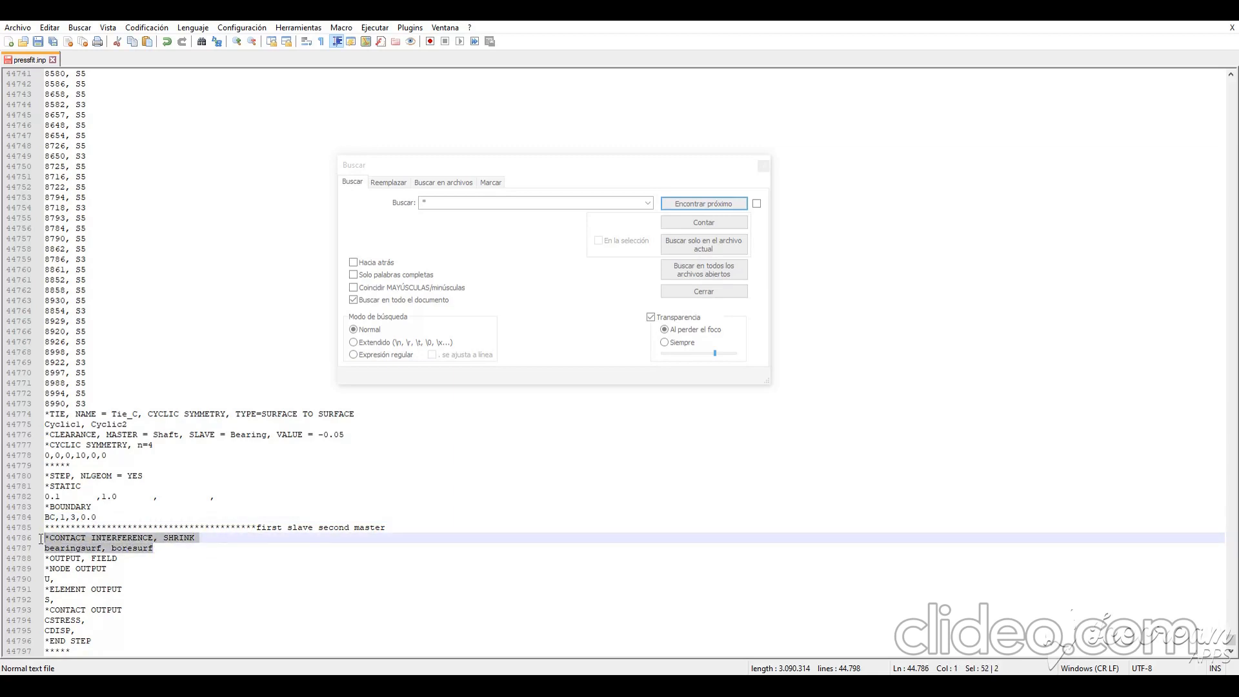
click(97, 548)
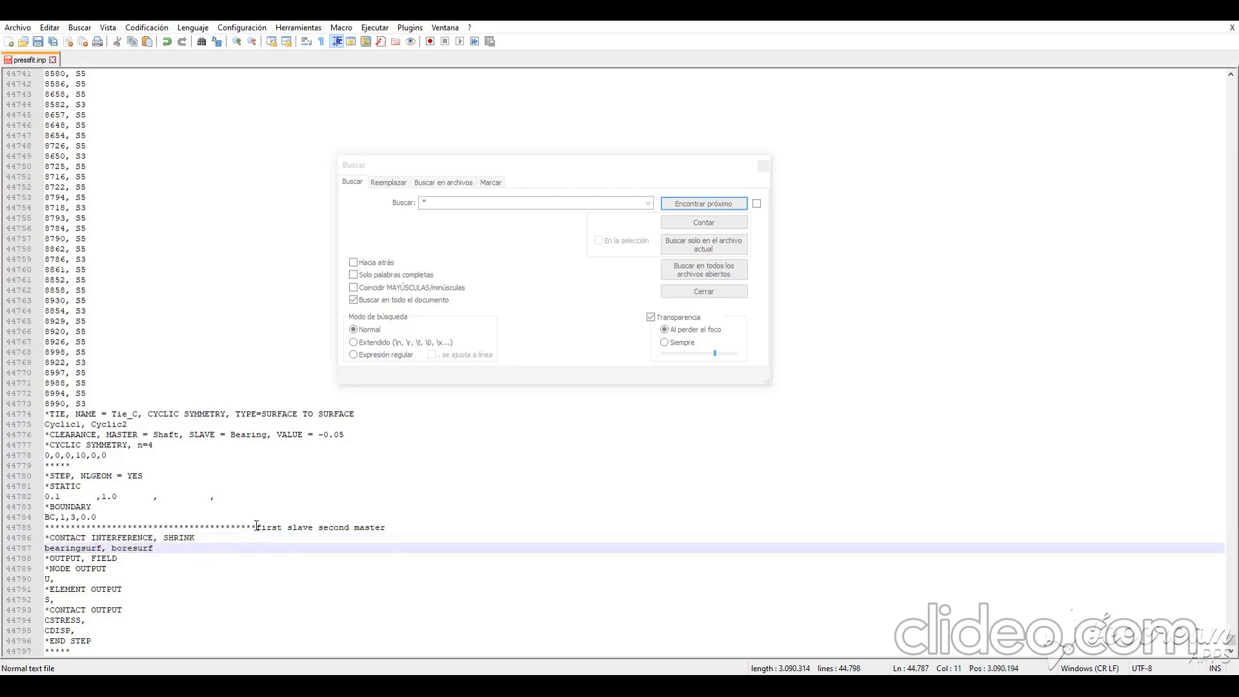
Replace the surface pair under *CONTACT INTERFERENCE, SHRINK with Bearing as the slave and Shaft as the master
click(314, 528)
drag(314, 527, 257, 527)
drag(385, 527, 318, 527)
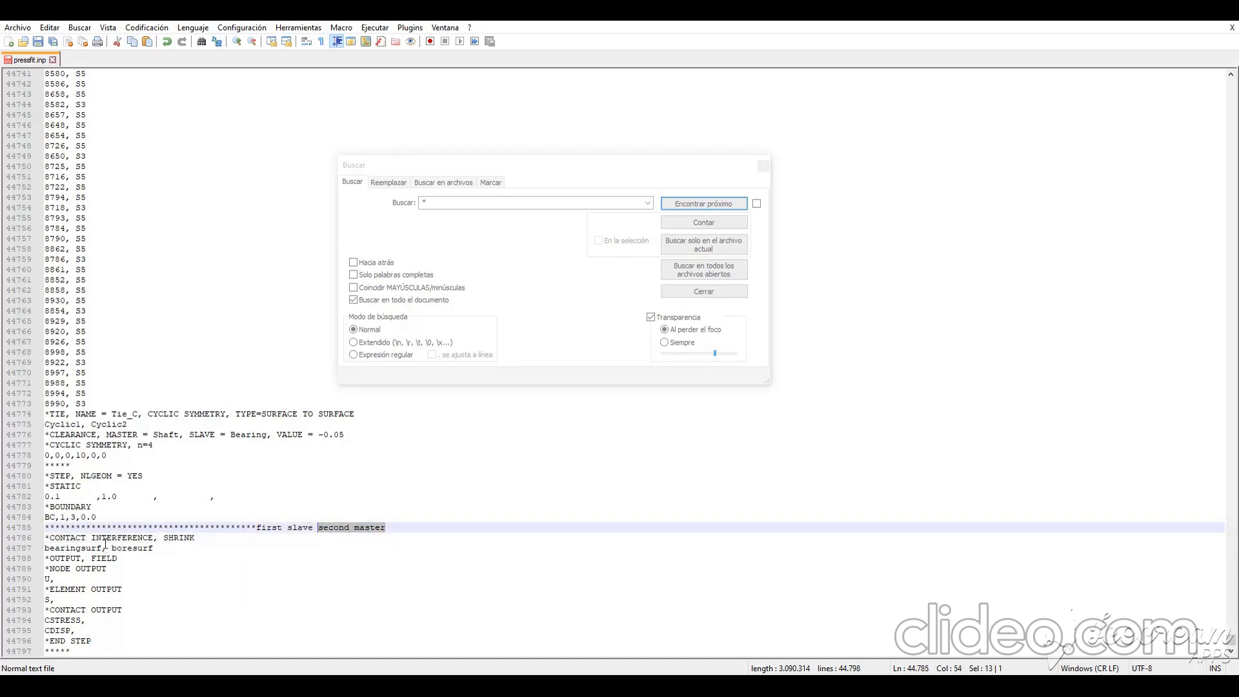
drag(101, 548, 44, 549)
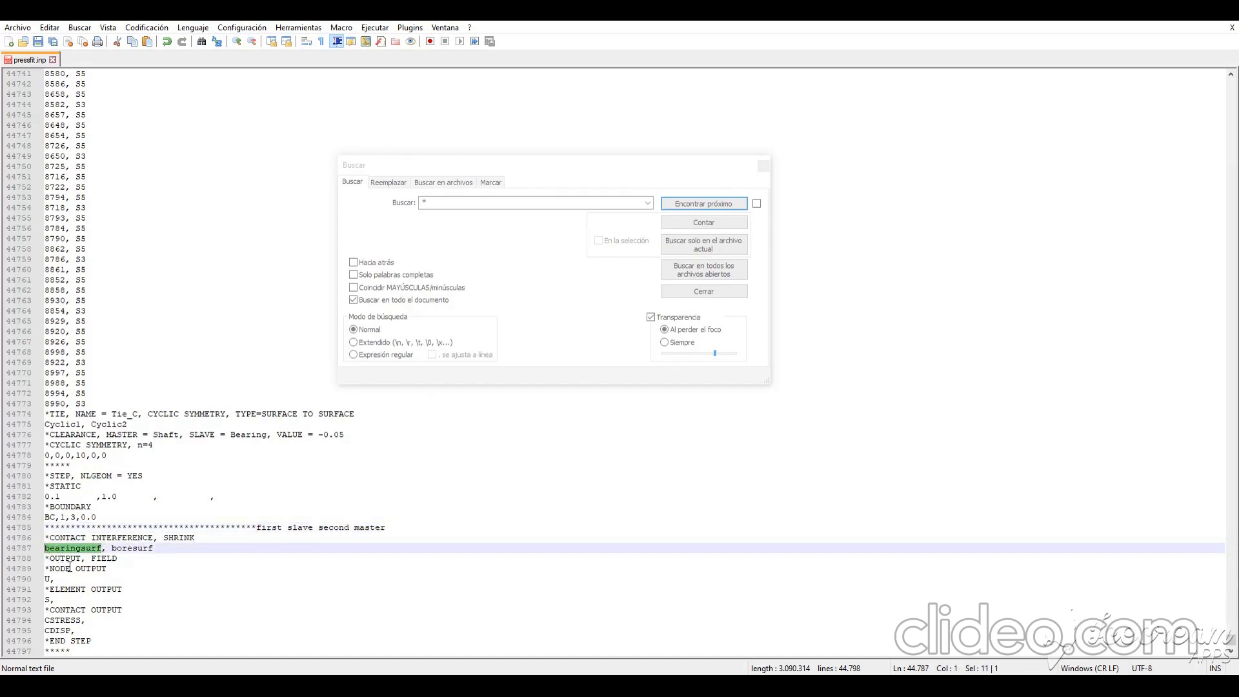
text(Bearing,)
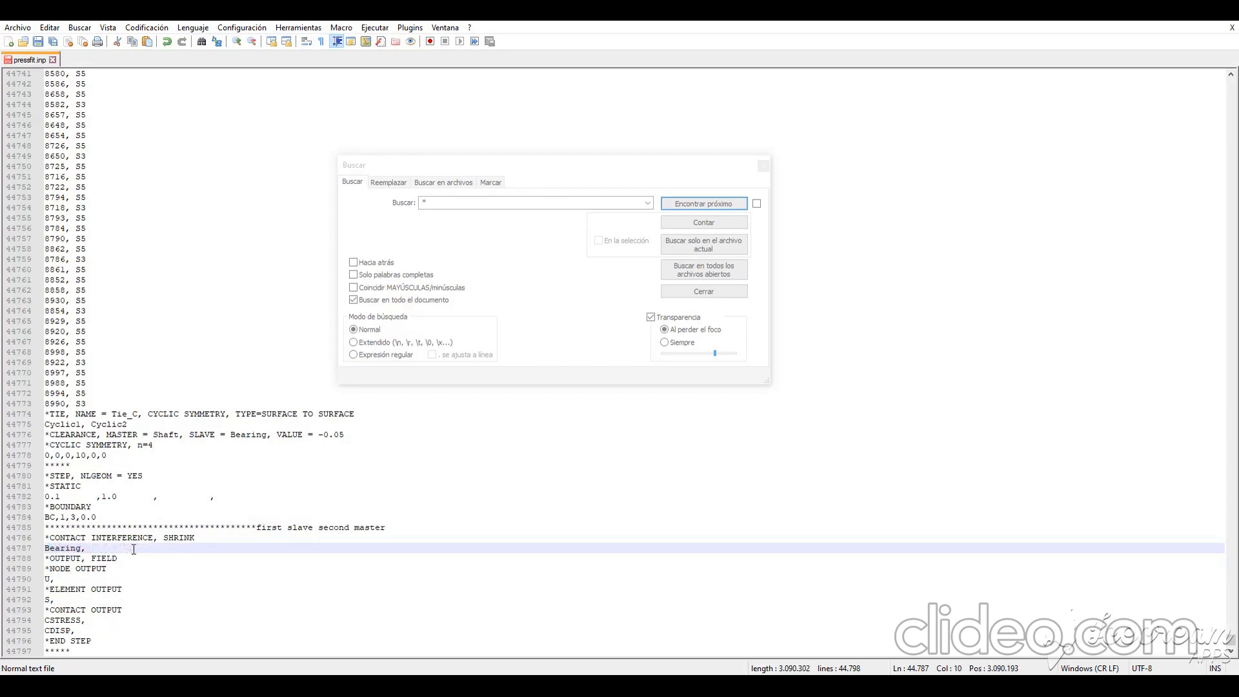
text(Shaft)
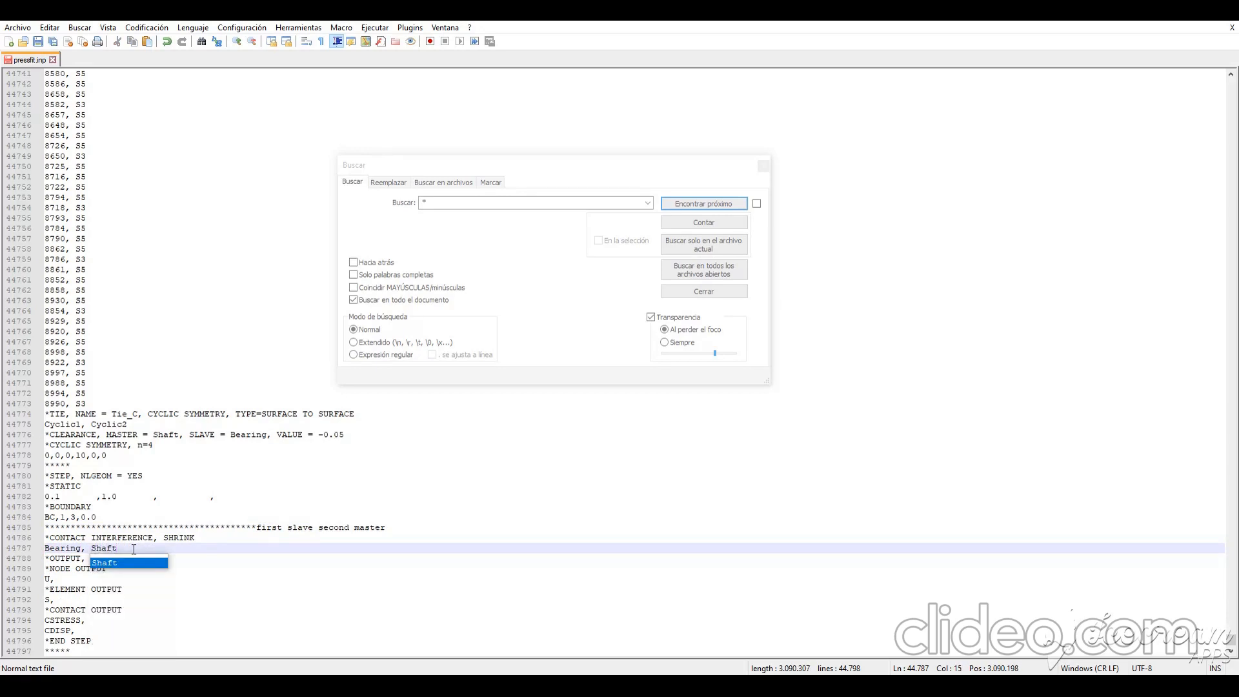
click(174, 540)
Review the field, node, element and contact output lines of the step and save the pressfit.inp input deck
drag(46, 559, 94, 640)
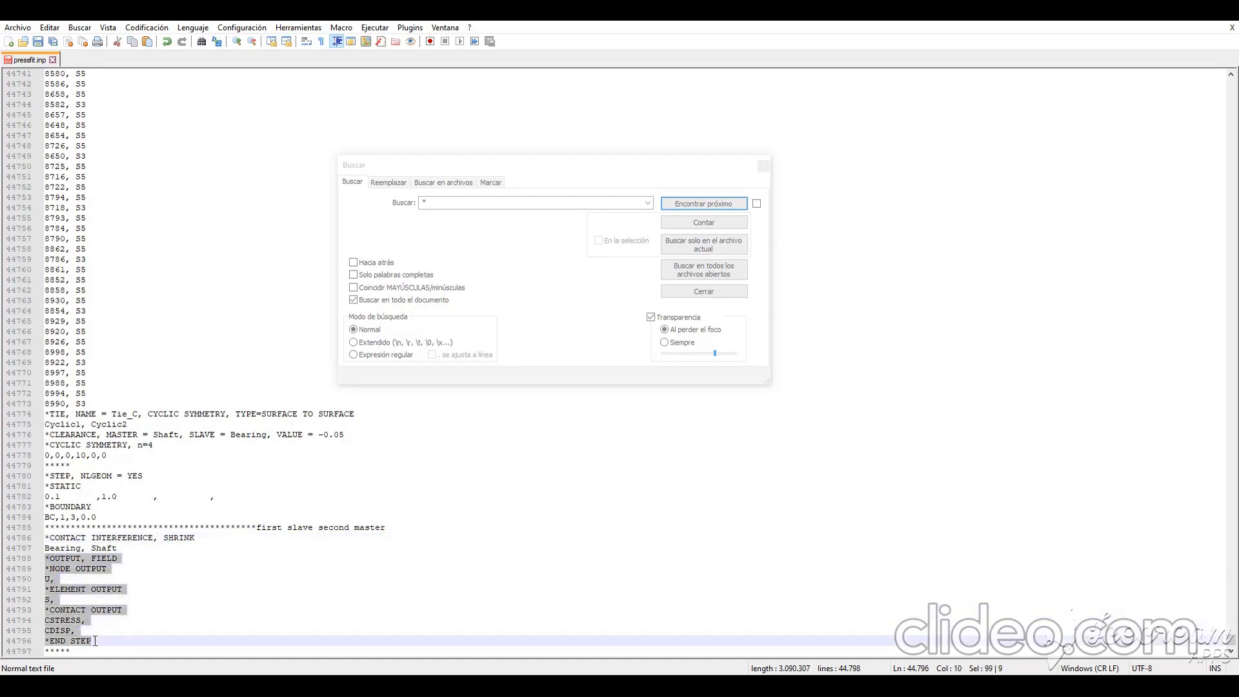
click(48, 568)
drag(45, 559, 93, 641)
click(123, 496)
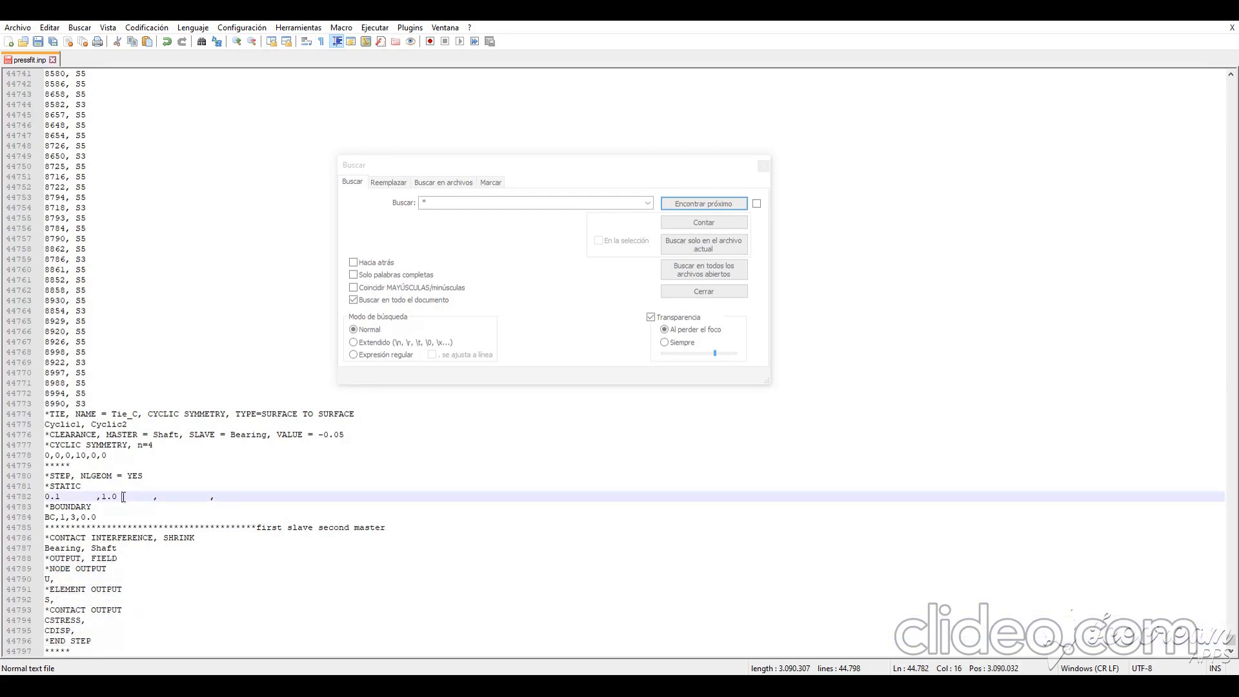
click(38, 42)
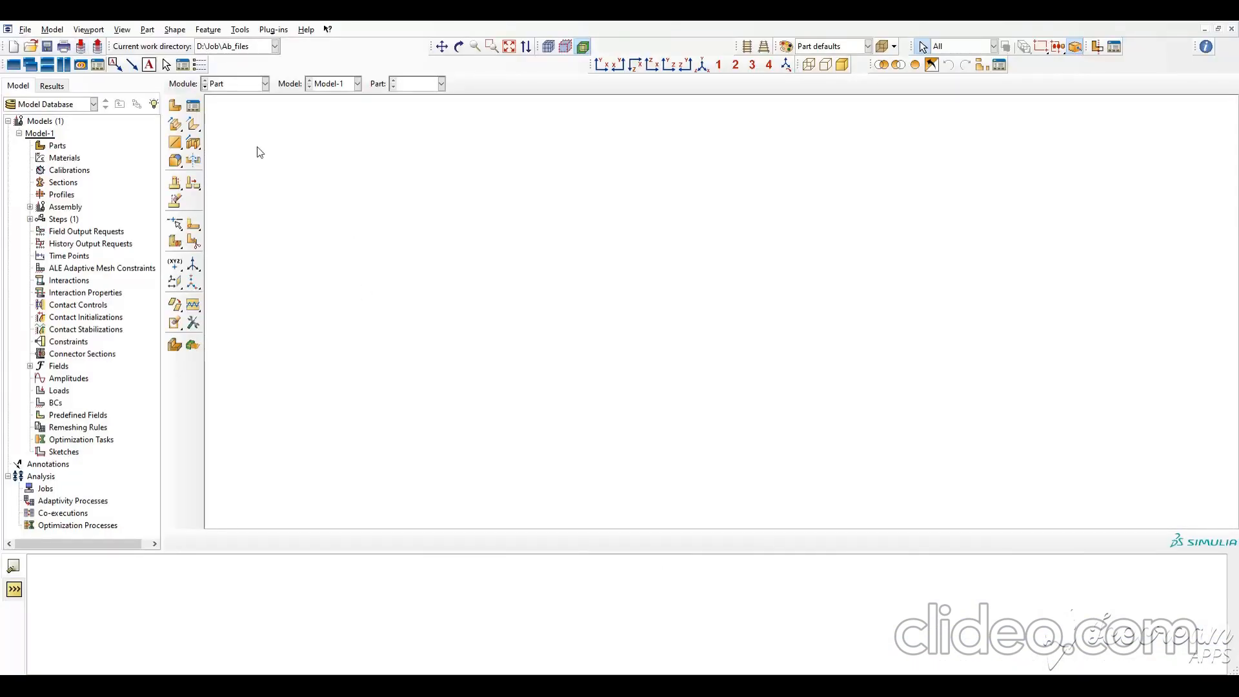
Switch to Abaqus/CAE and set the work directory to D:\Job\Ab_files
click(24, 29)
click(68, 102)
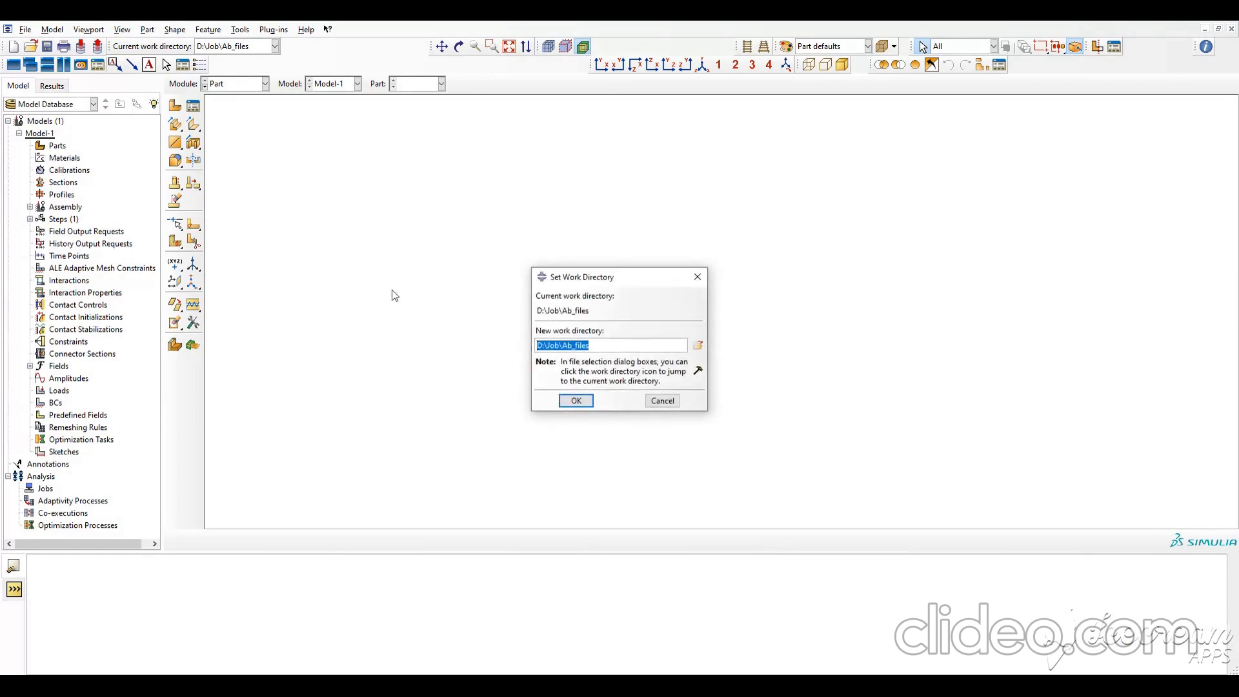
click(570, 399)
Import pressfit.inp as a model, filtering for Abaqus input files
click(25, 29)
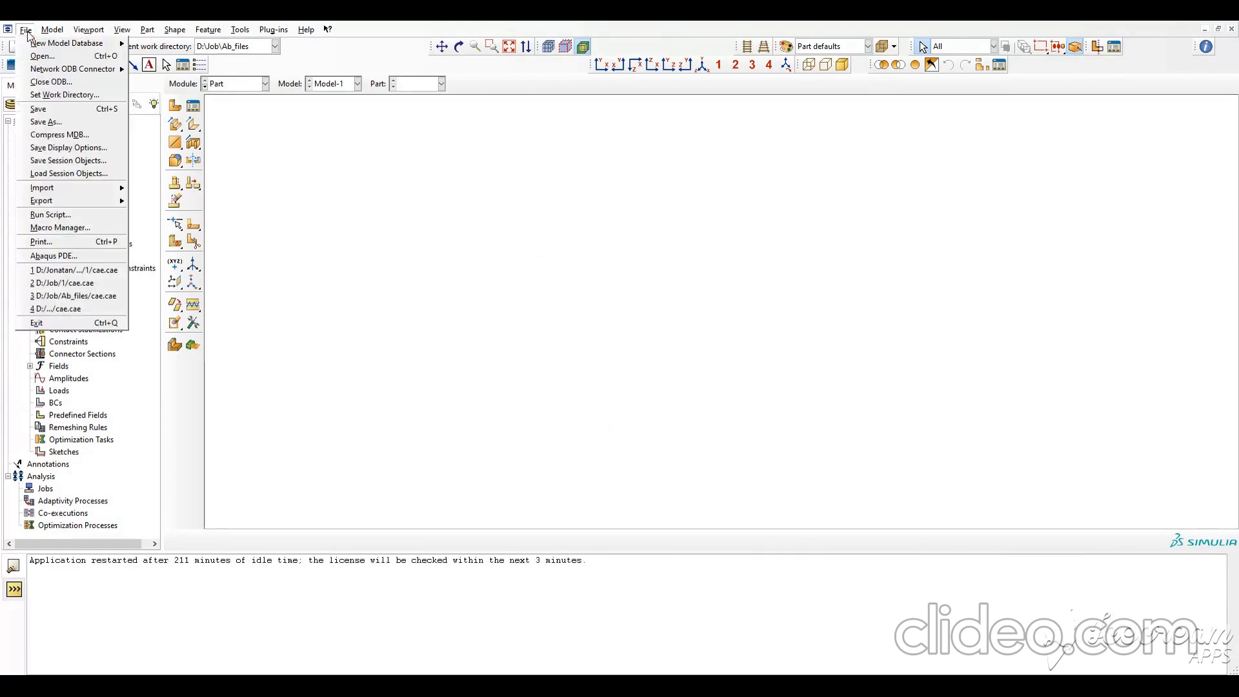
click(300, 221)
click(25, 29)
mouse_move(110, 190)
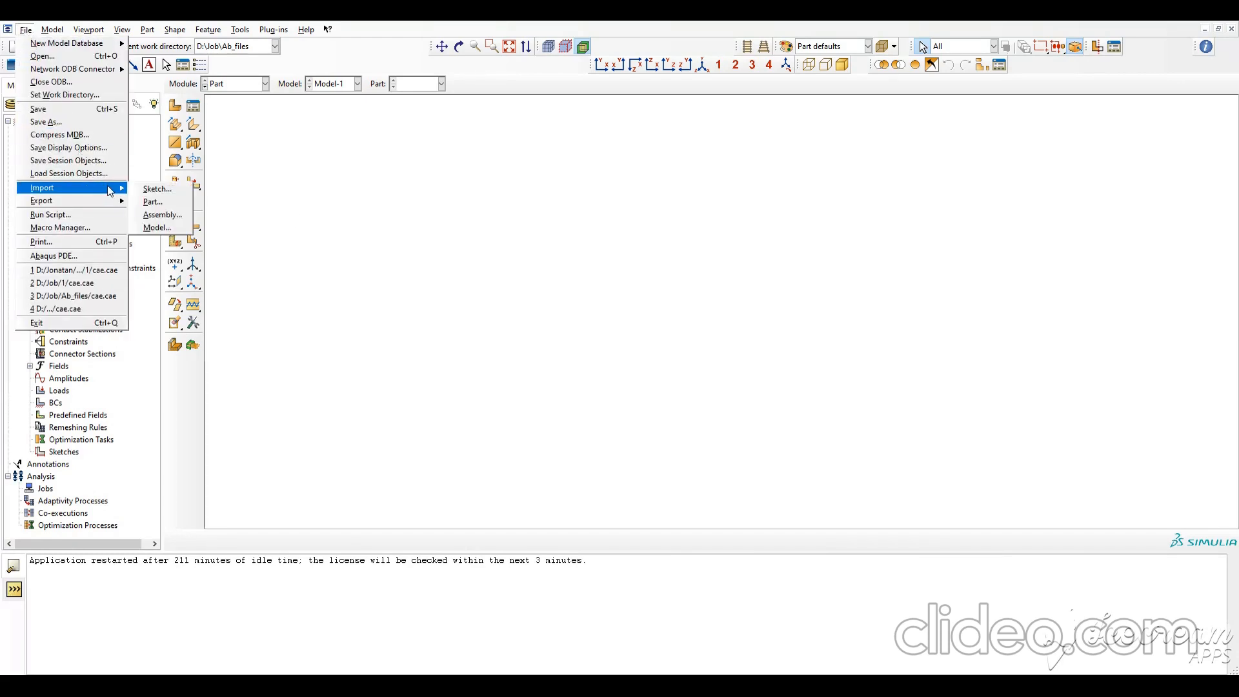
click(159, 228)
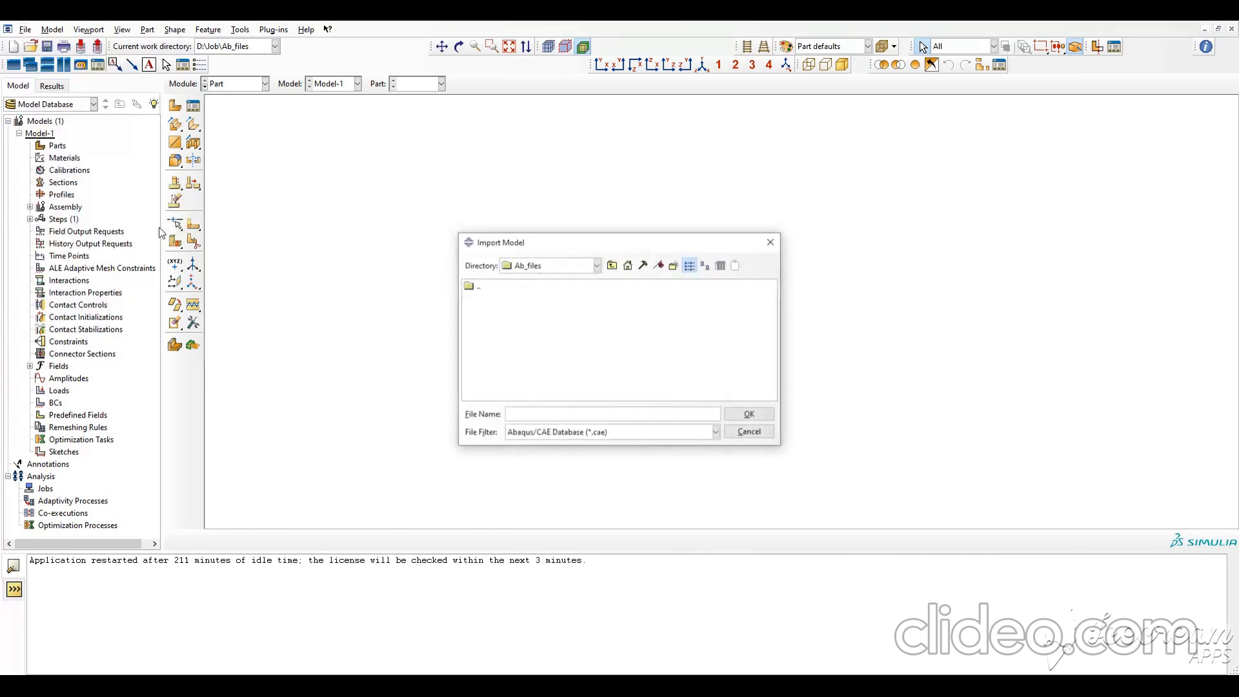
click(591, 433)
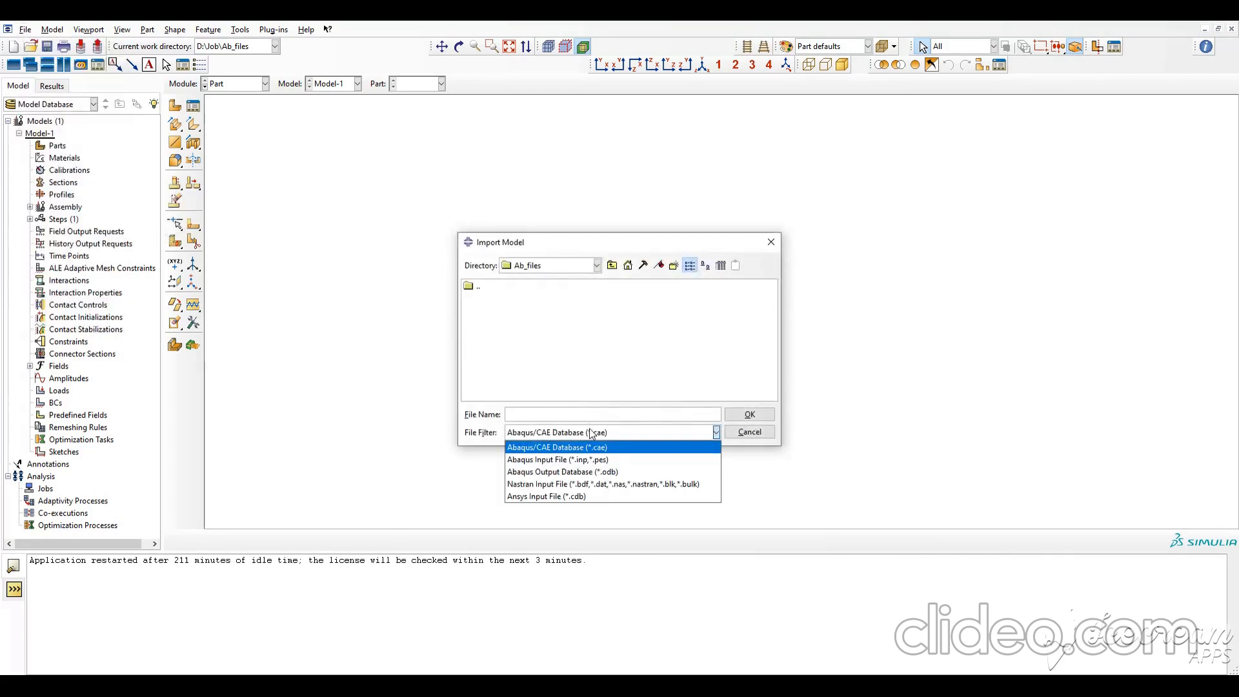
click(584, 460)
click(491, 299)
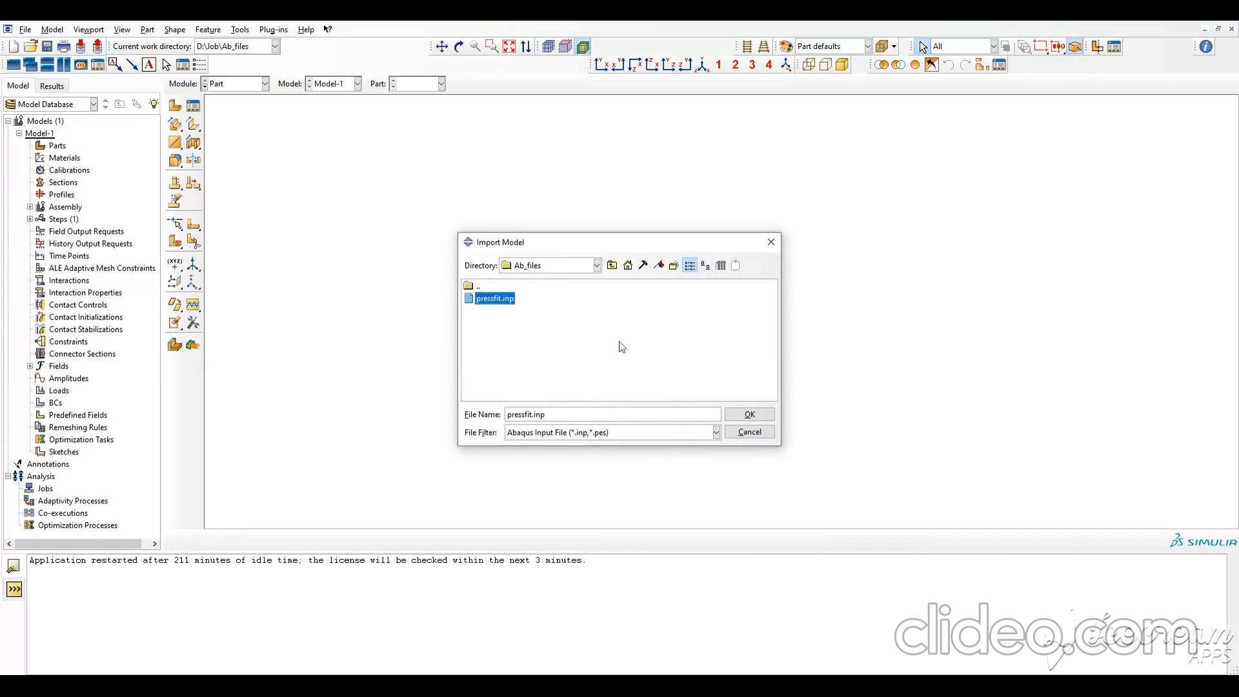
click(740, 415)
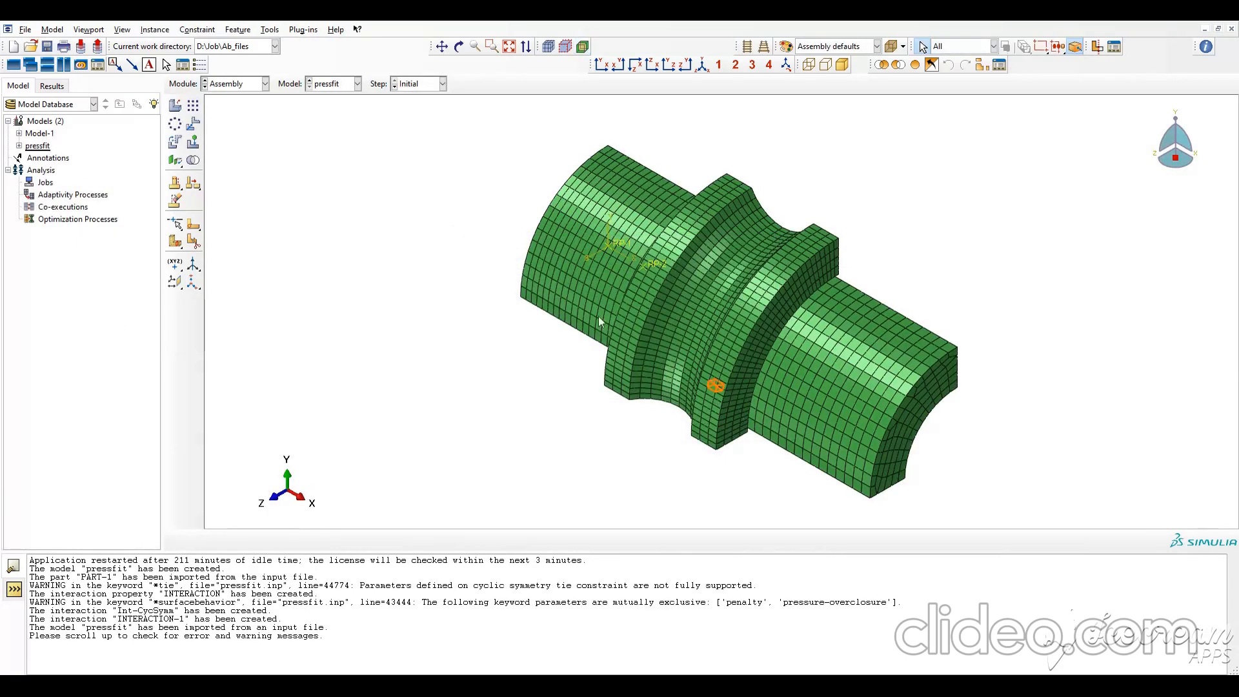
Create a job named pressfit in the Job module from the input file pressfit.inp with default settings, and submit it
click(235, 83)
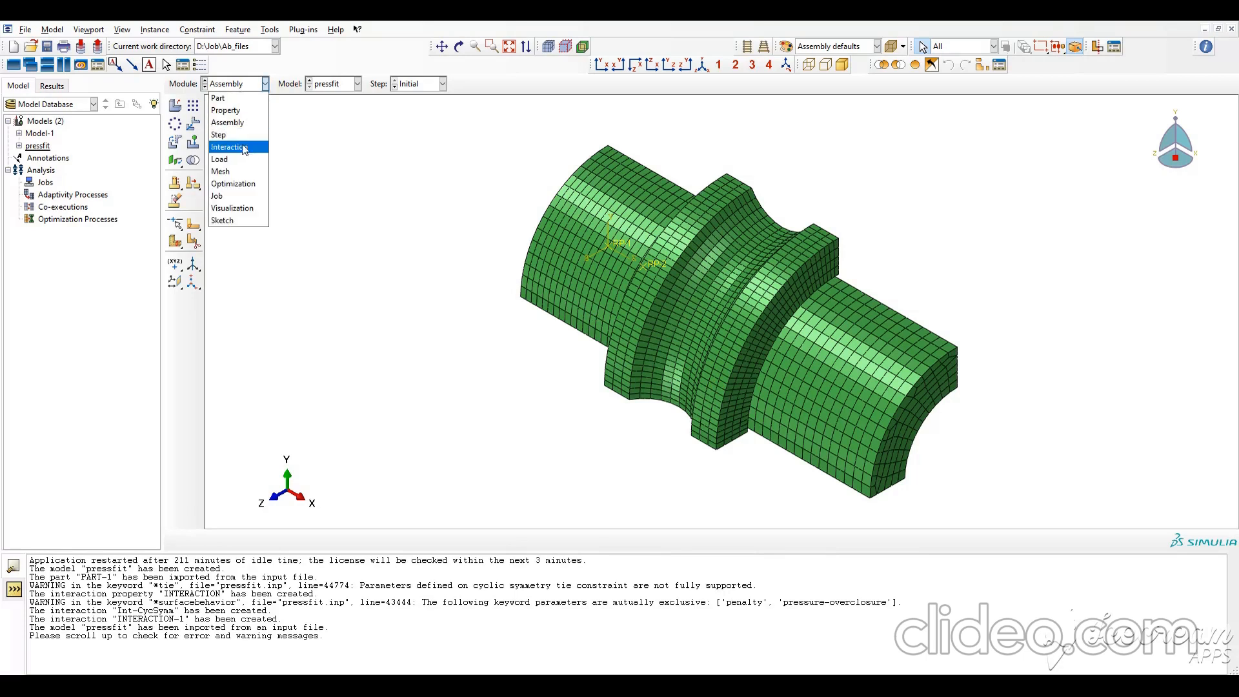
click(226, 196)
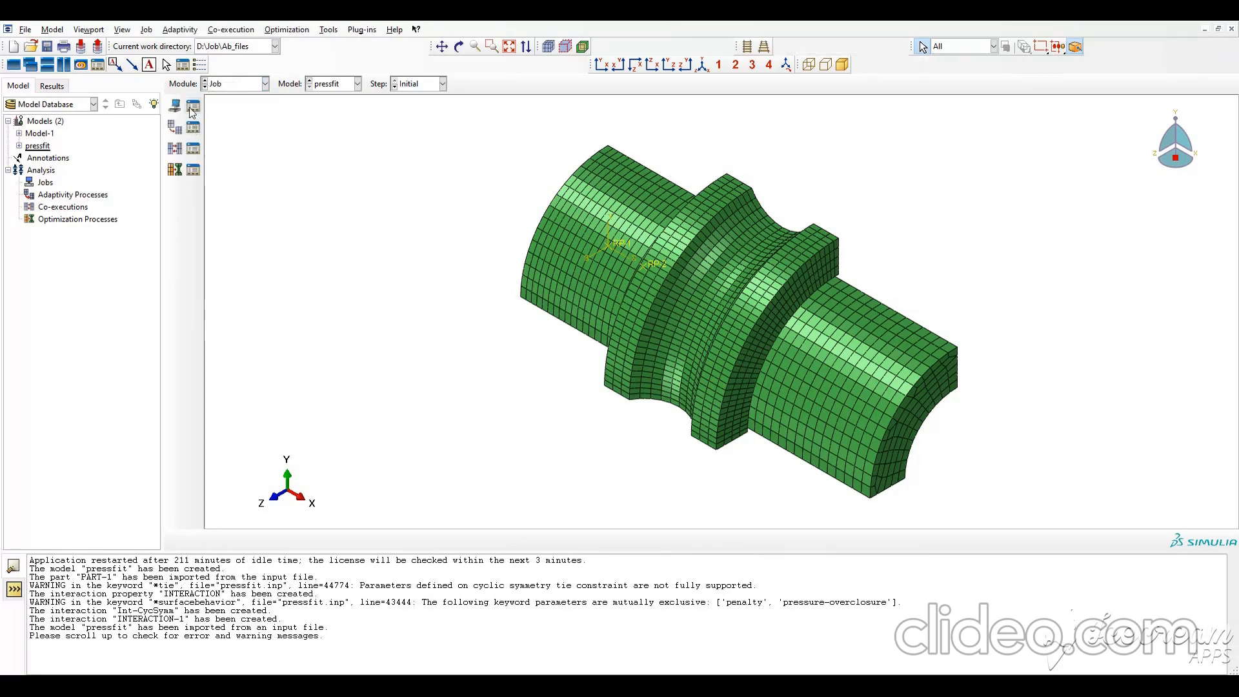
click(193, 107)
click(66, 450)
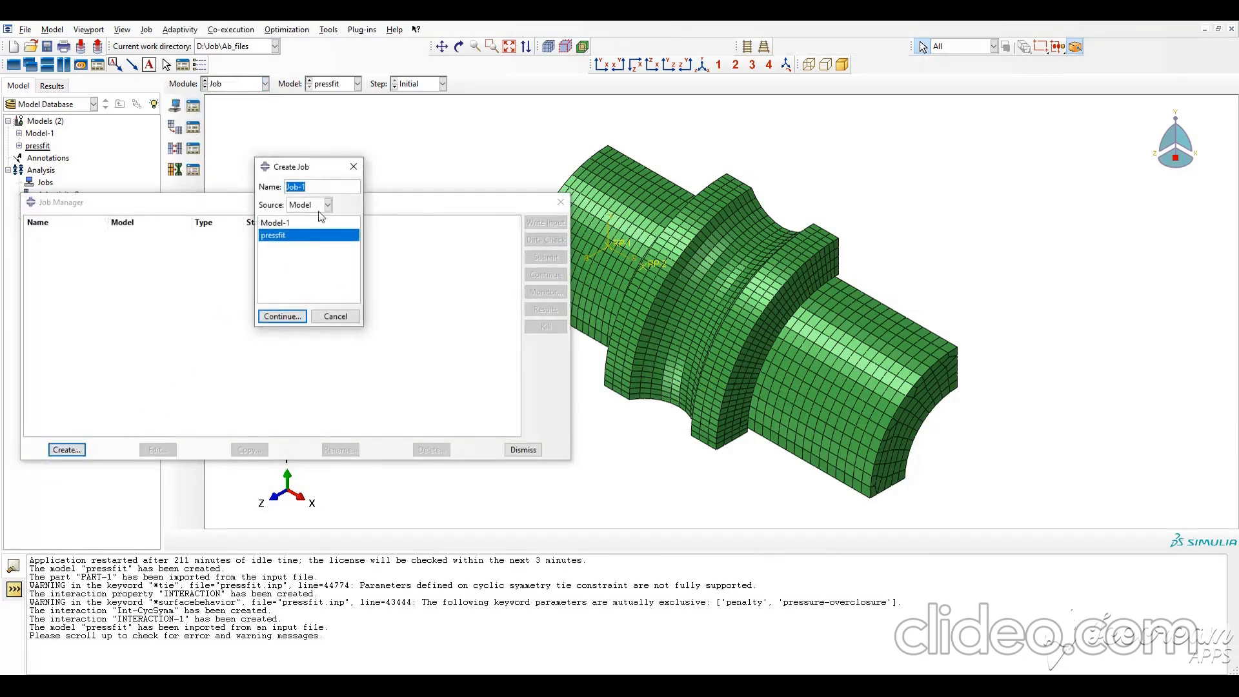
click(313, 232)
click(304, 238)
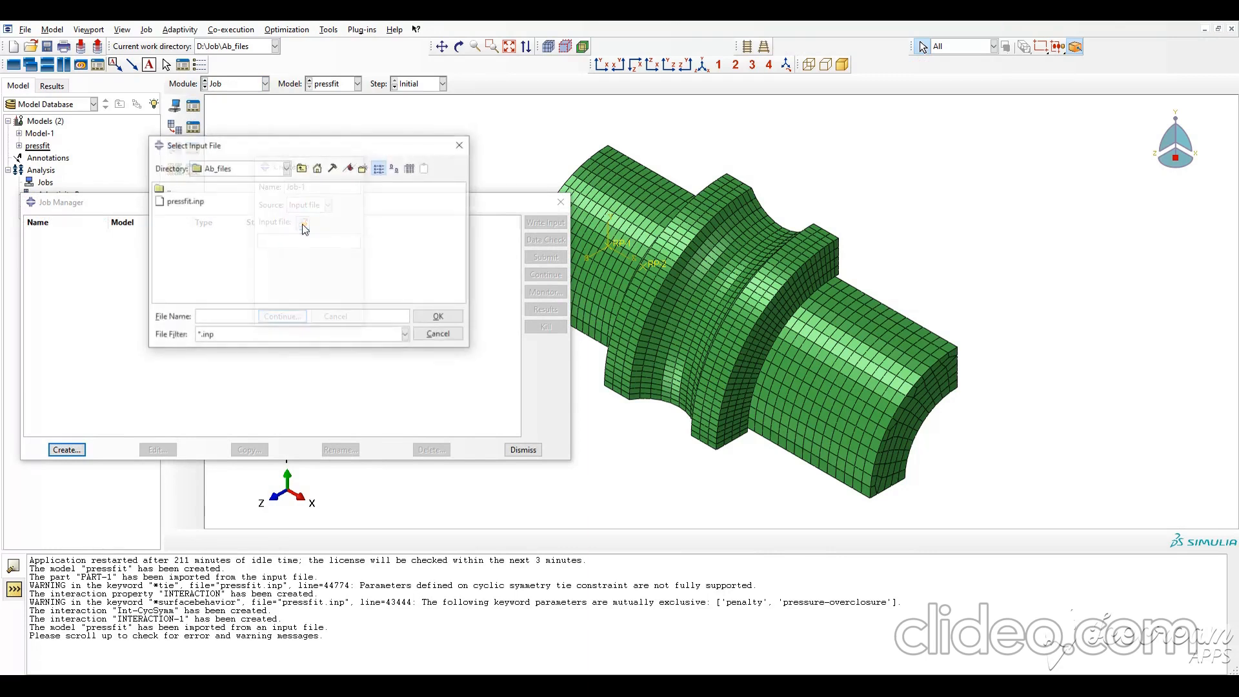
click(198, 206)
click(431, 323)
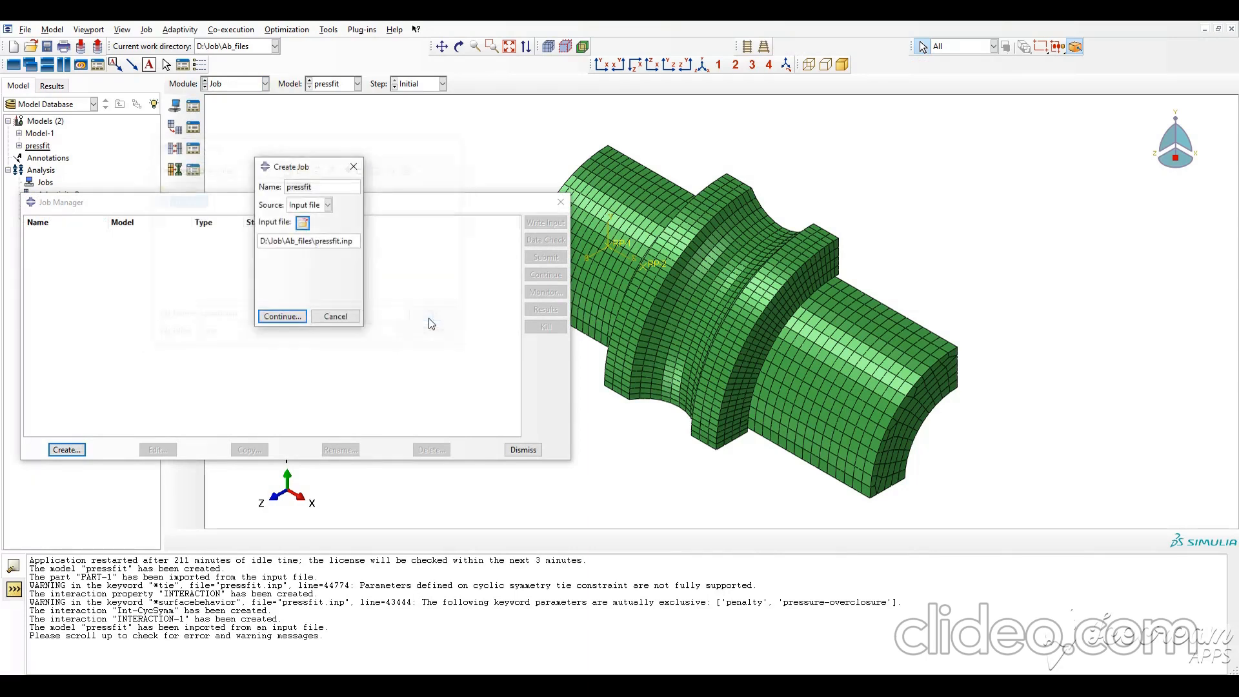
click(292, 320)
click(245, 414)
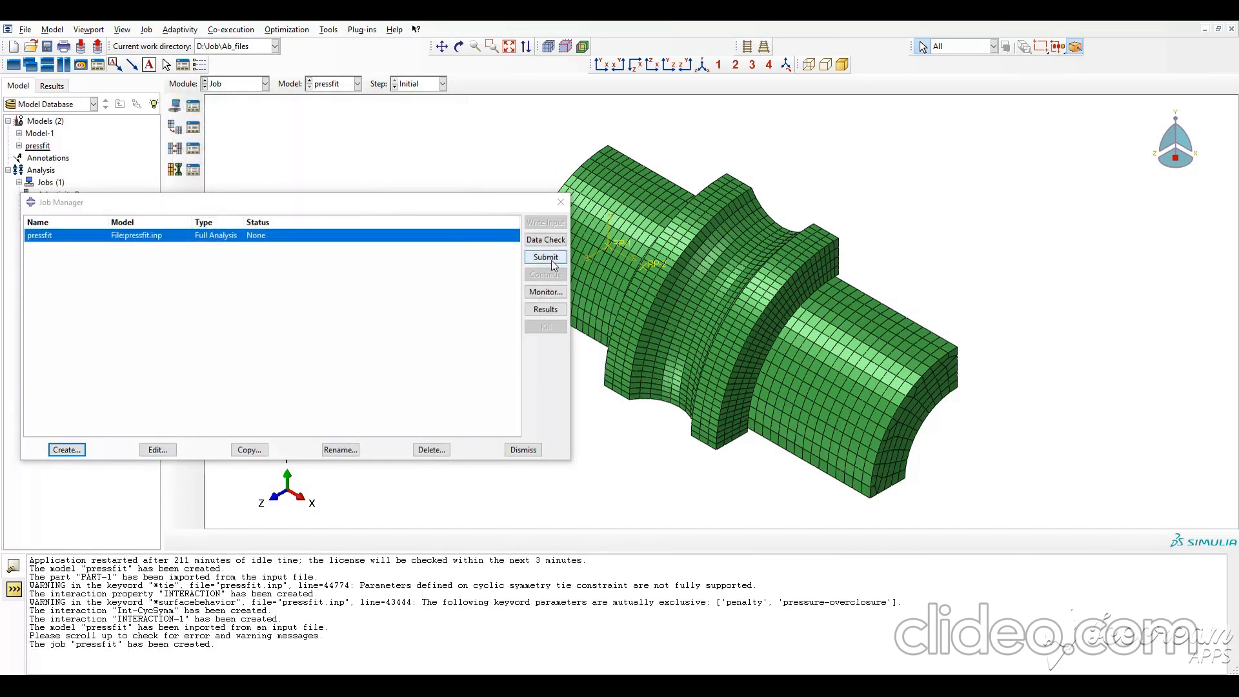
click(546, 257)
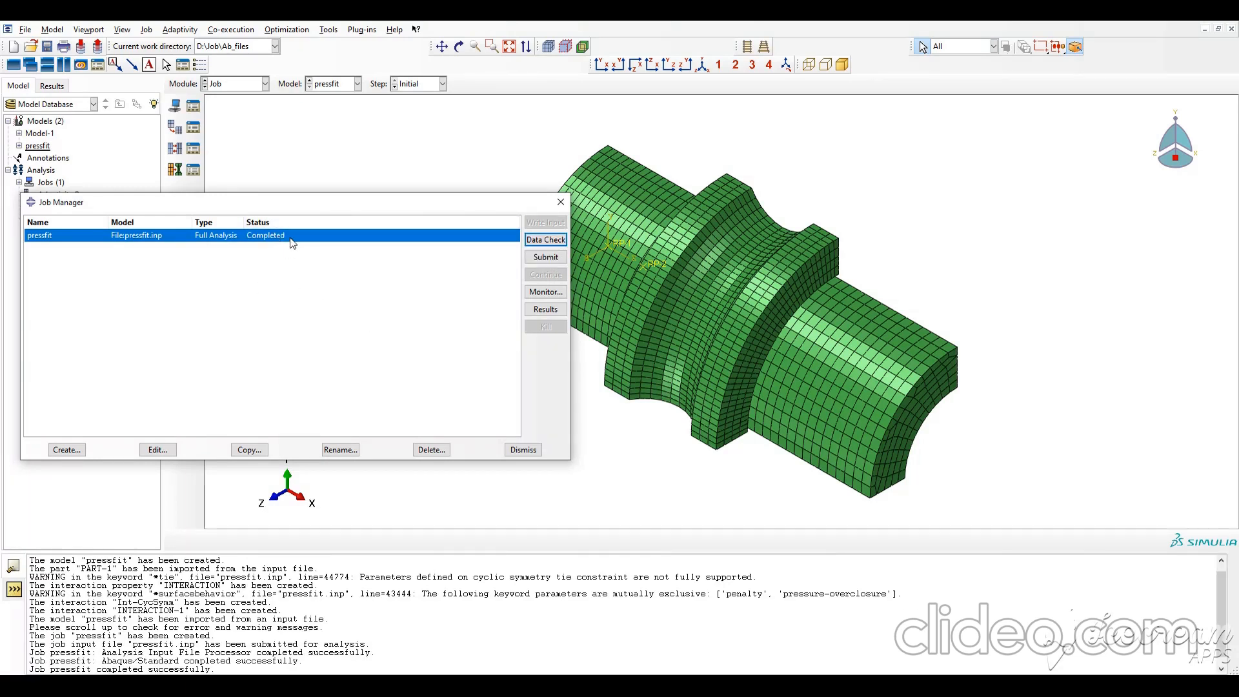
Open the results of the completed pressfit job and show only feature edges on the contour plot
click(545, 311)
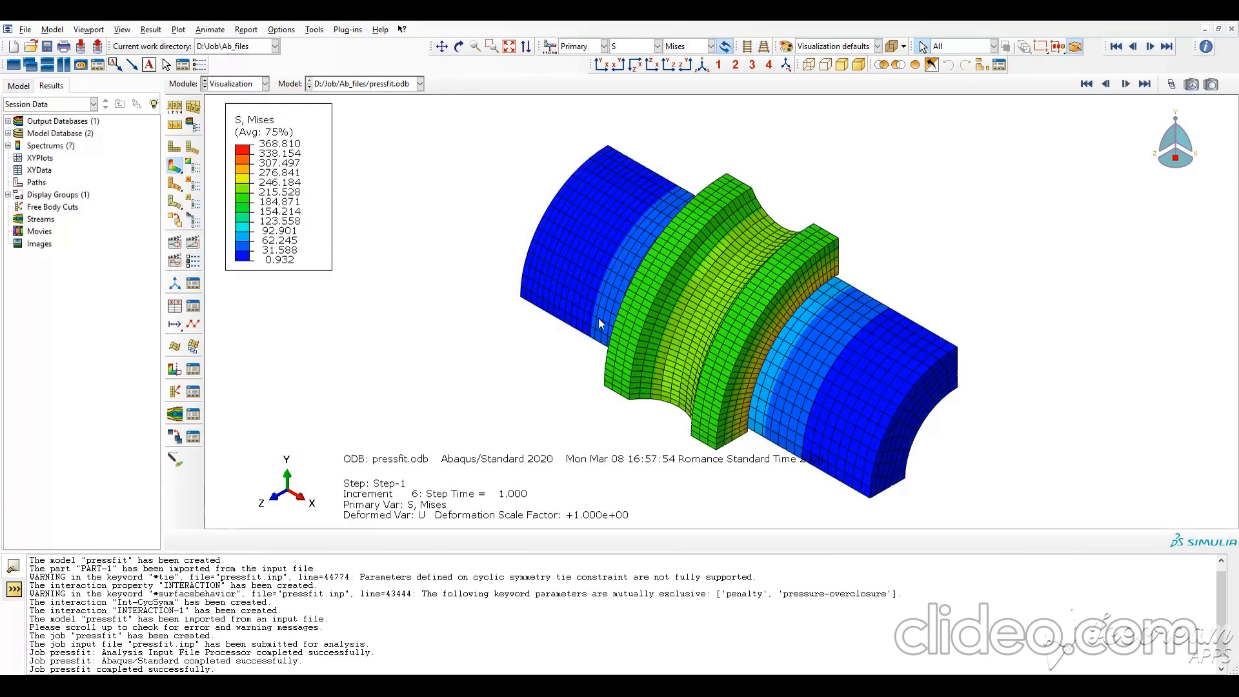
ctrl+alt+drag(670, 357, 450, 234)
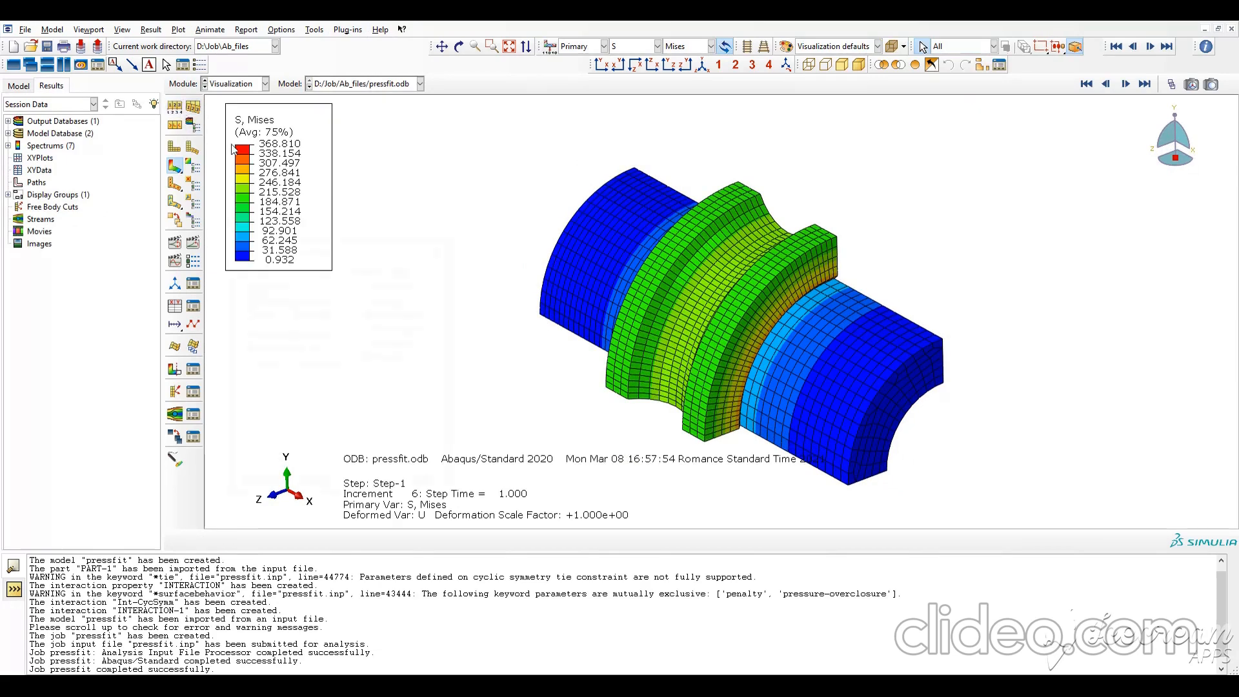
click(180, 110)
click(390, 329)
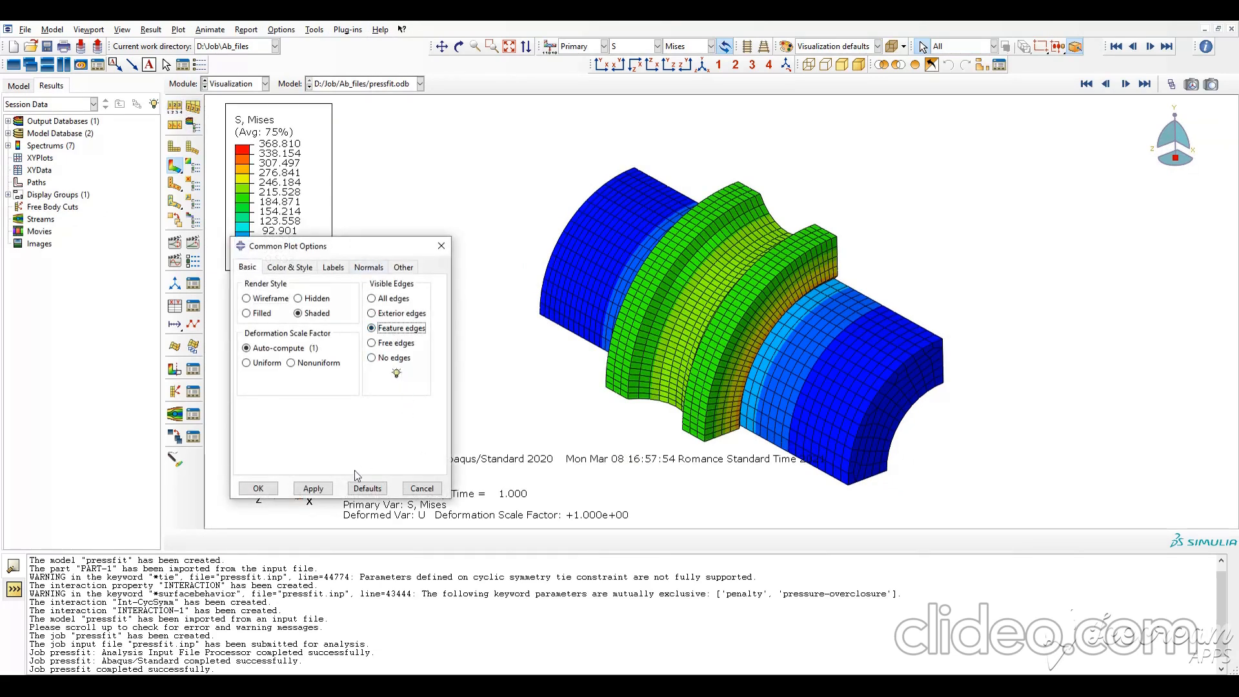
click(314, 488)
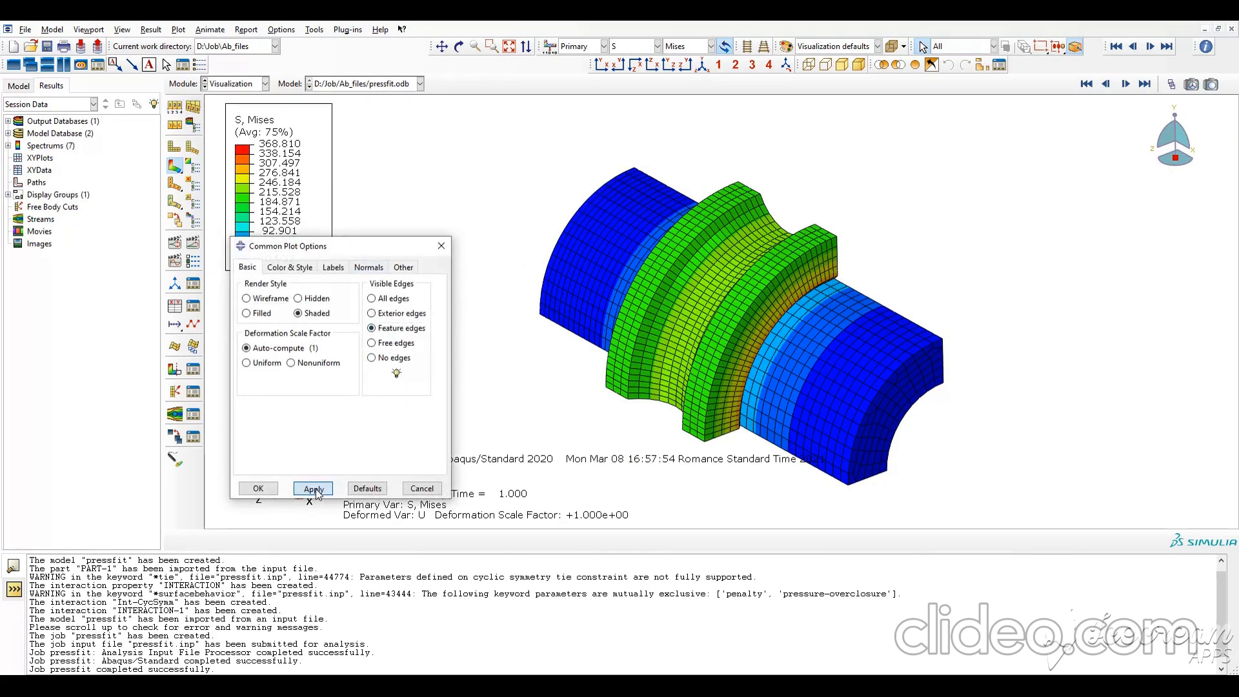
click(259, 488)
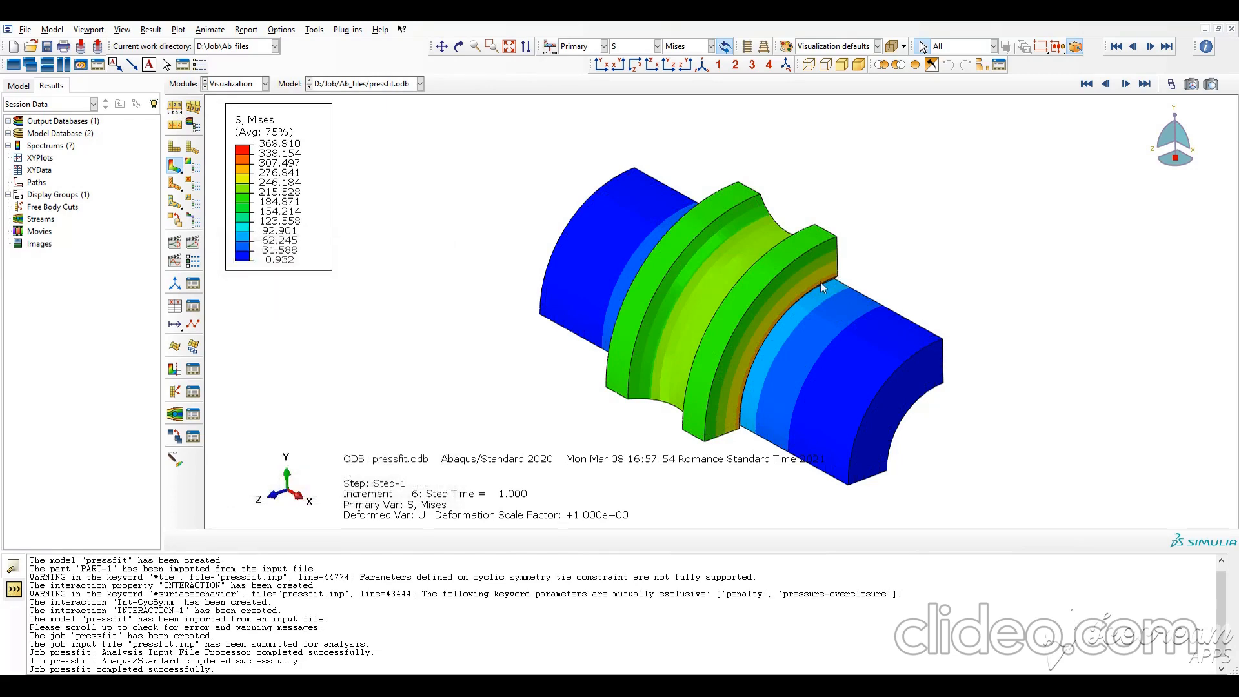
Contour the stress component S22 on the bearing and shaft segment in place of Mises
ctrl+alt+drag(684, 326, 688, 215)
click(686, 48)
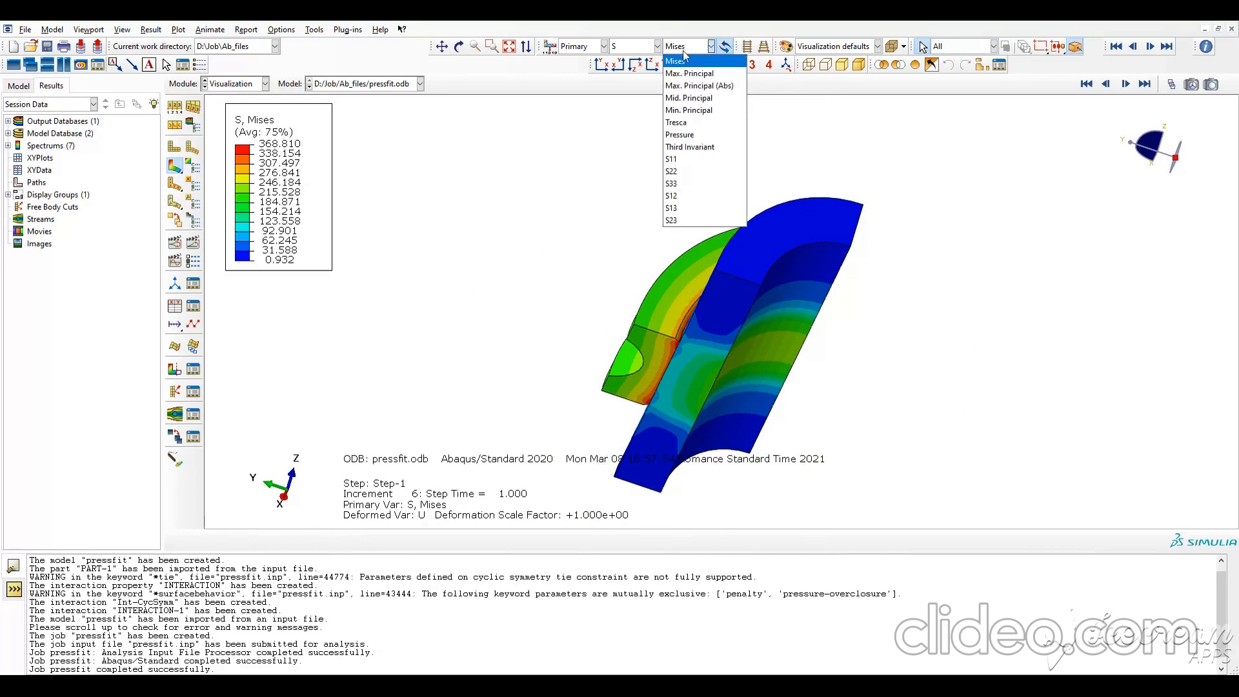
click(691, 170)
mouse_move(803, 293)
ctrl+alt+mouse_down()
mouse_move(720, 292)
mouse_move(686, 325)
mouse_move(830, 304)
mouse_move(805, 302)
ctrl+alt+mouse_up()
Create the cylindrical coordinate system CSYS-1 following 3 nodes on a circle, picking nodes along the shaft end's inner circular edge
click(175, 285)
click(51, 197)
click(180, 180)
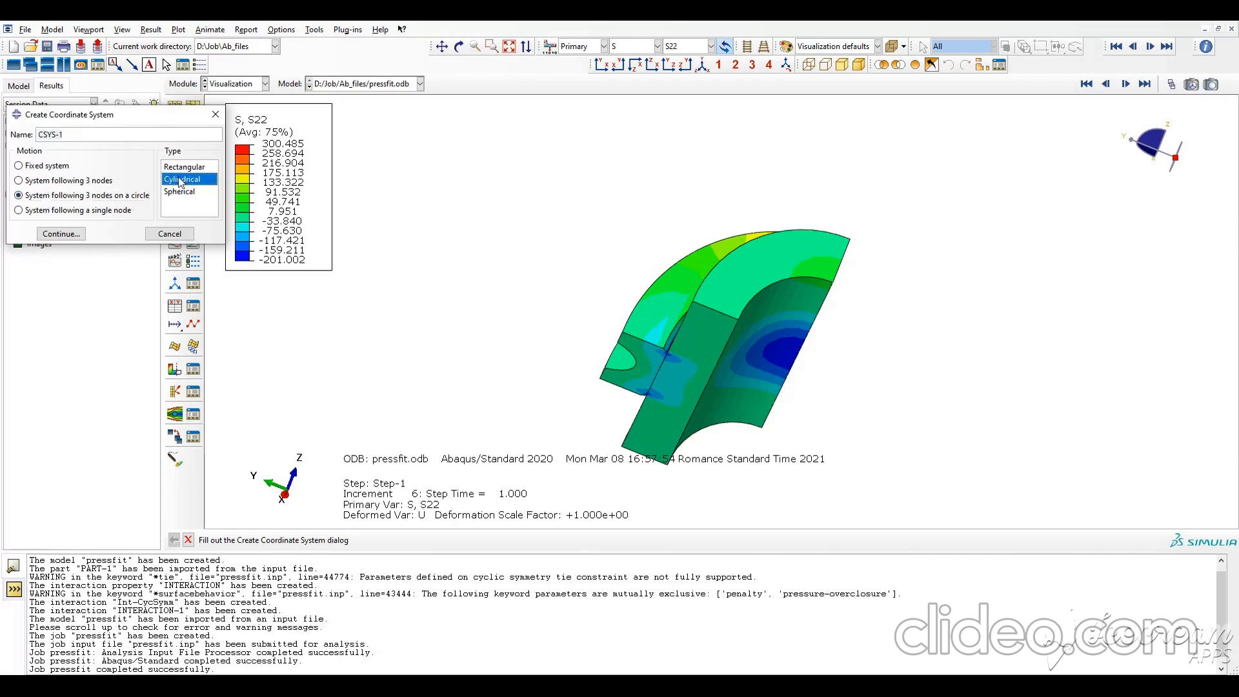
click(67, 234)
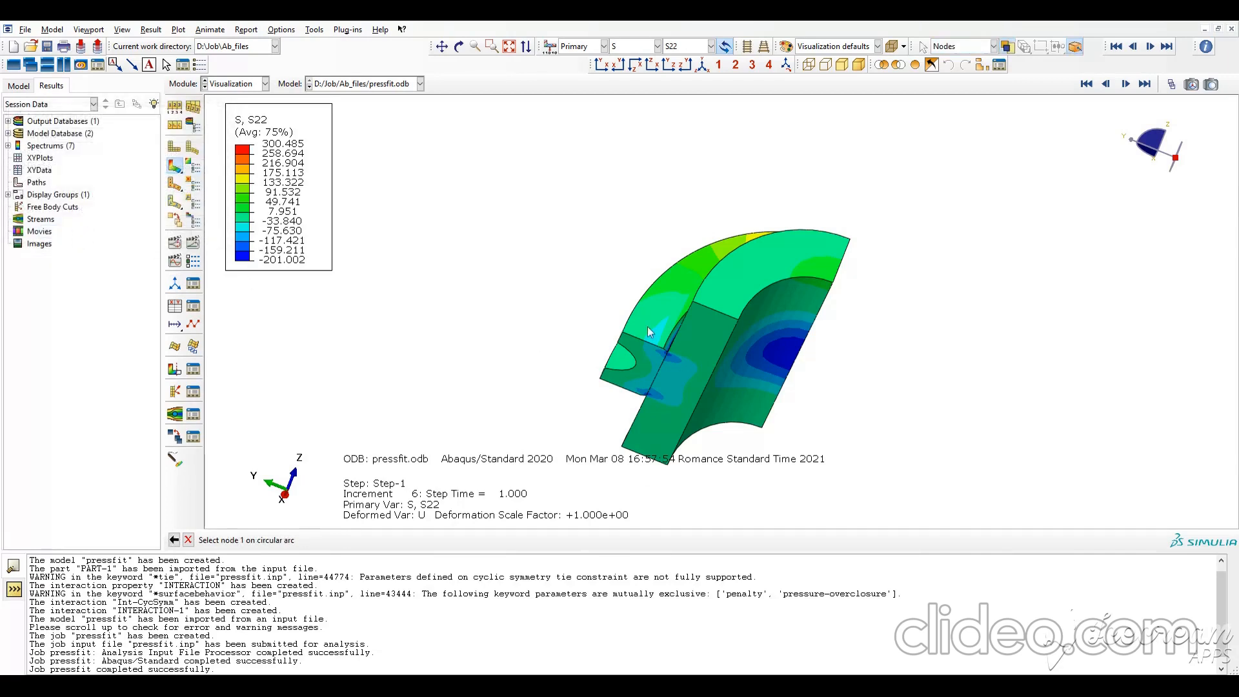
scroll(870, 334, up, 2)
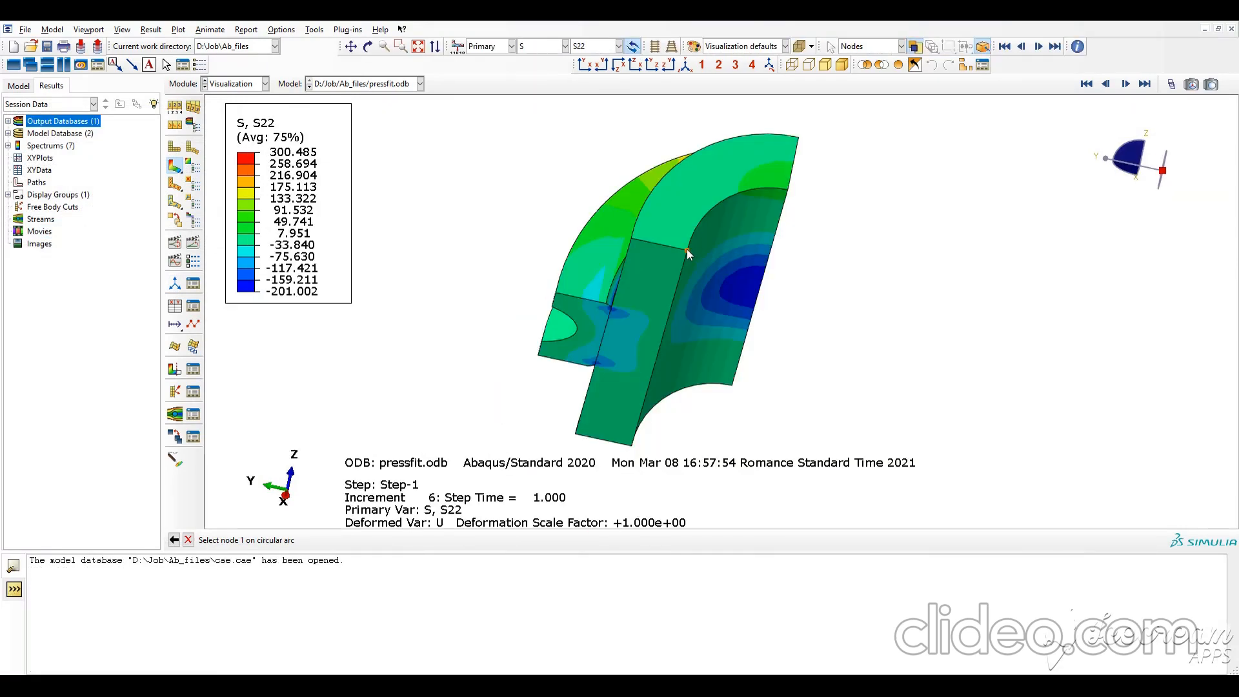
click(717, 204)
click(788, 189)
ctrl+alt+drag(758, 297, 818, 298)
ctrl+alt+drag(780, 351, 792, 327)
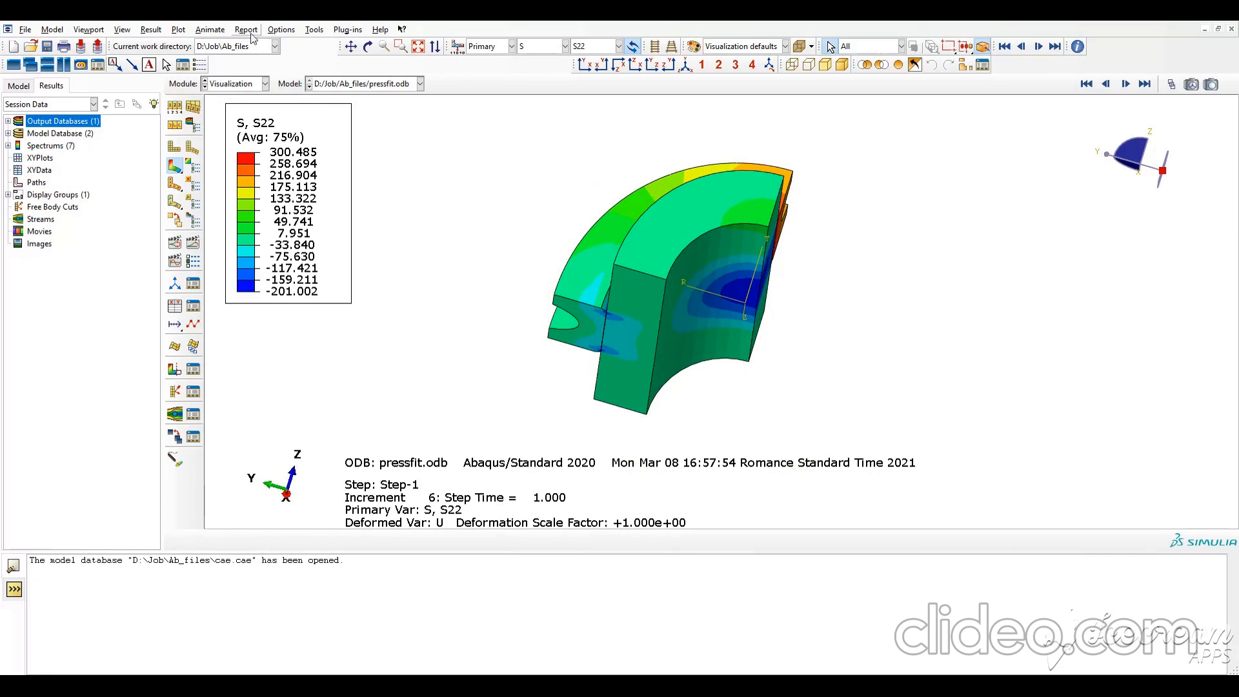
Transform the results to the user-specified coordinate system CSYS-1
click(151, 30)
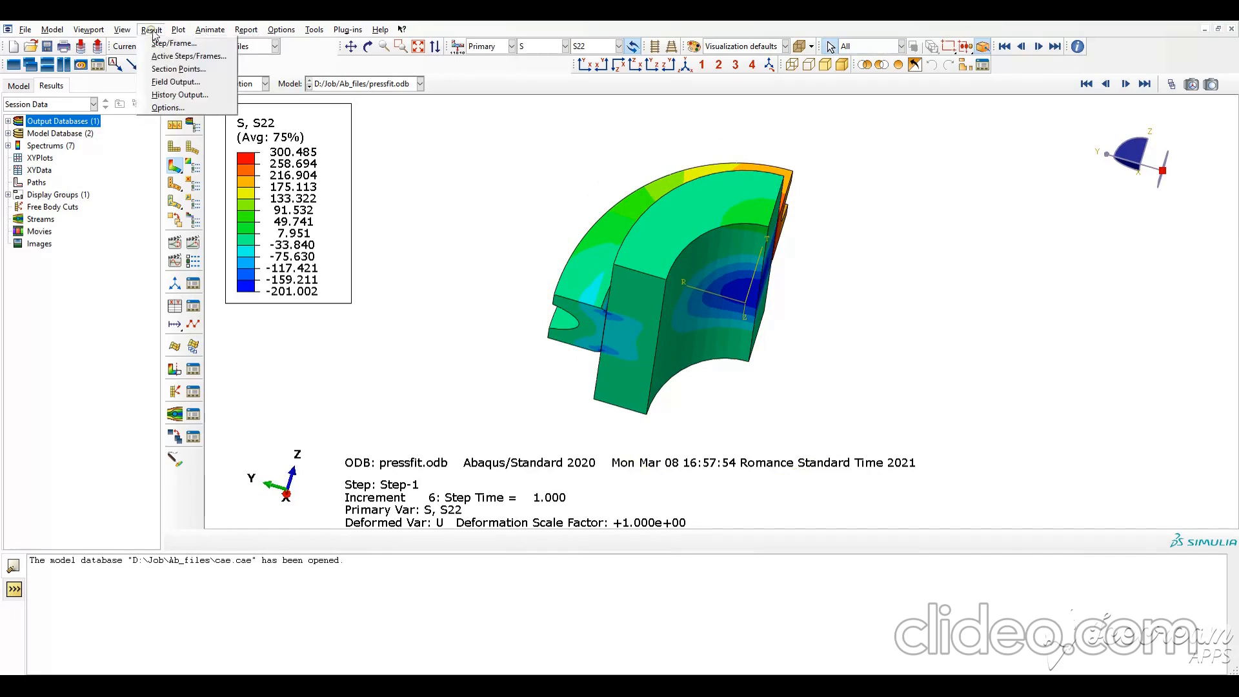
click(168, 108)
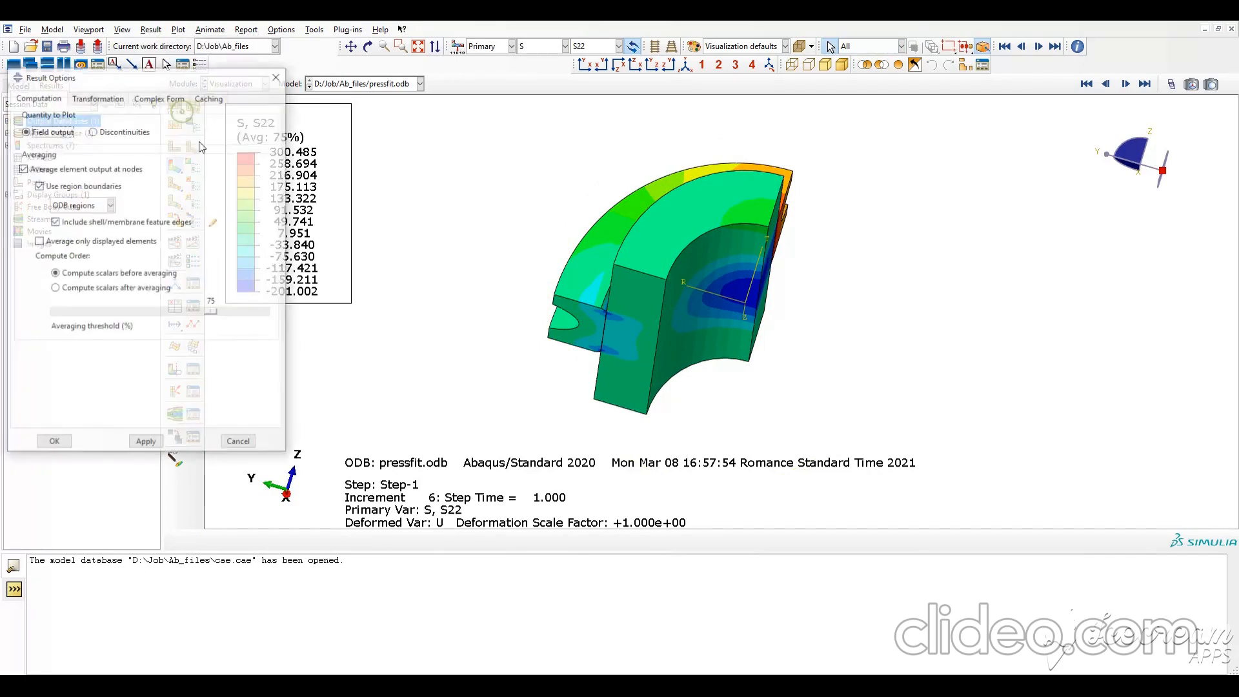
click(115, 98)
click(129, 129)
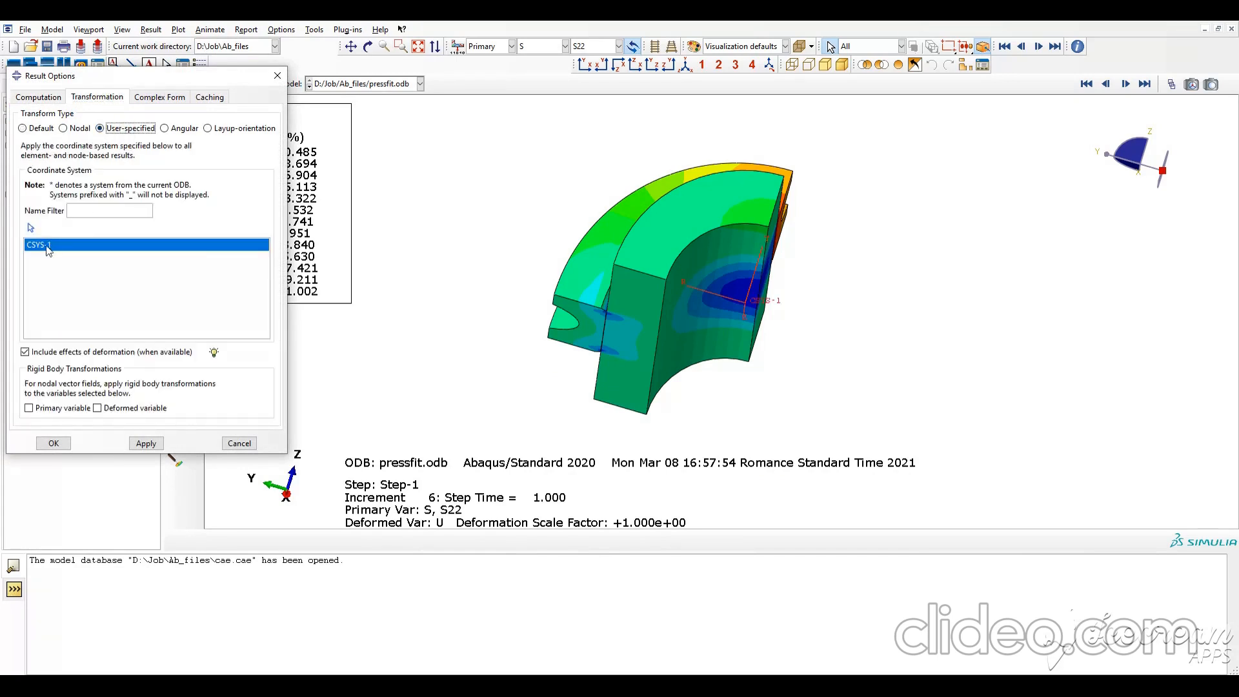
click(64, 445)
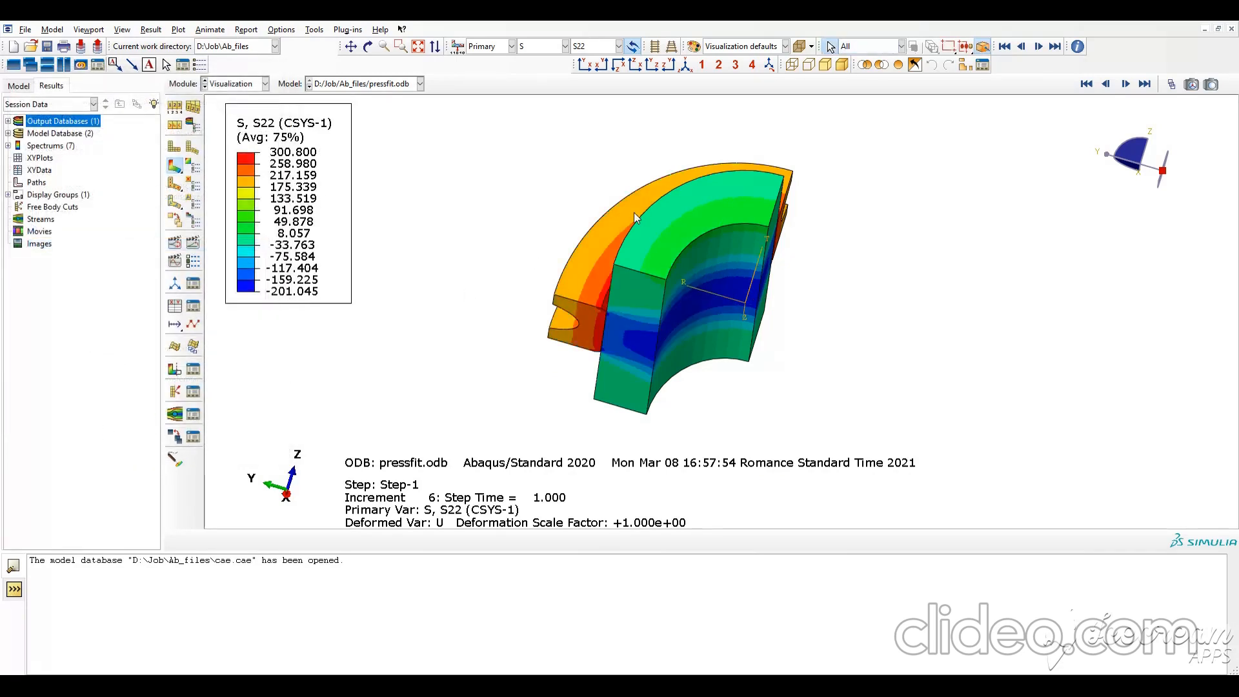
Inspect the transformed S22 stress around the press fit and contour the radial component S11
mouse_move(733, 261)
ctrl+alt+mouse_down()
mouse_move(734, 323)
mouse_move(740, 269)
ctrl+alt+mouse_up()
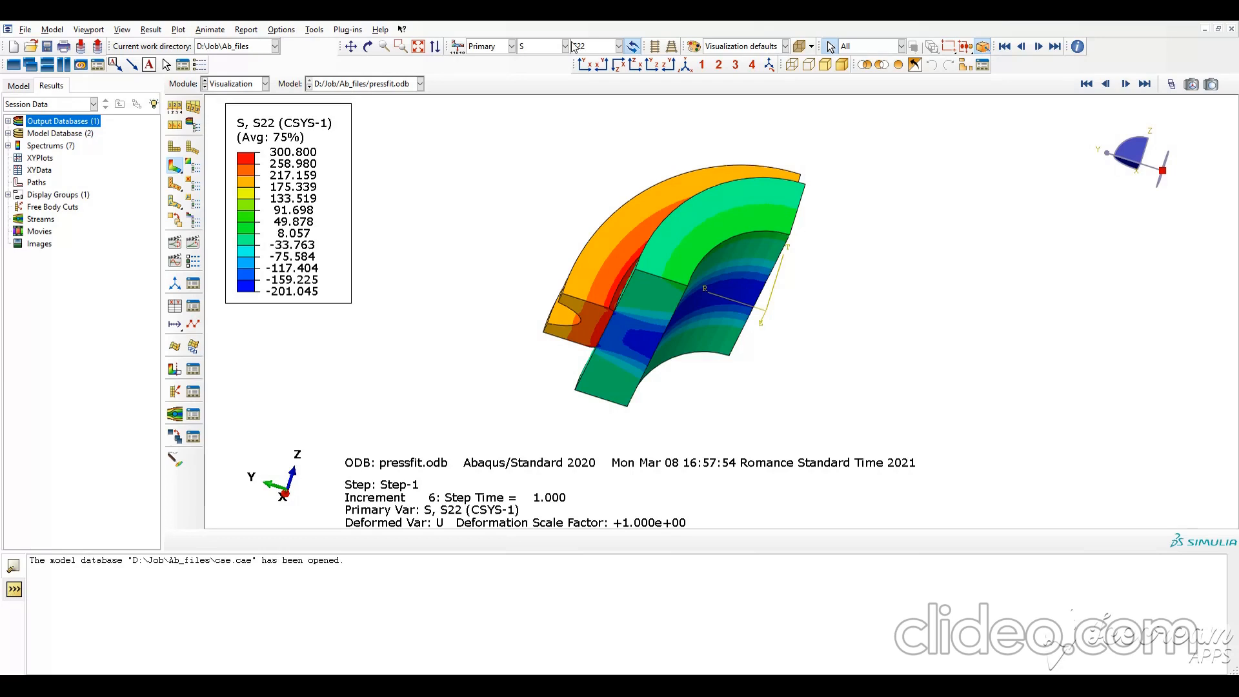
mouse_move(843, 290)
ctrl+alt+mouse_down()
mouse_move(830, 277)
mouse_move(845, 293)
ctrl+alt+mouse_up()
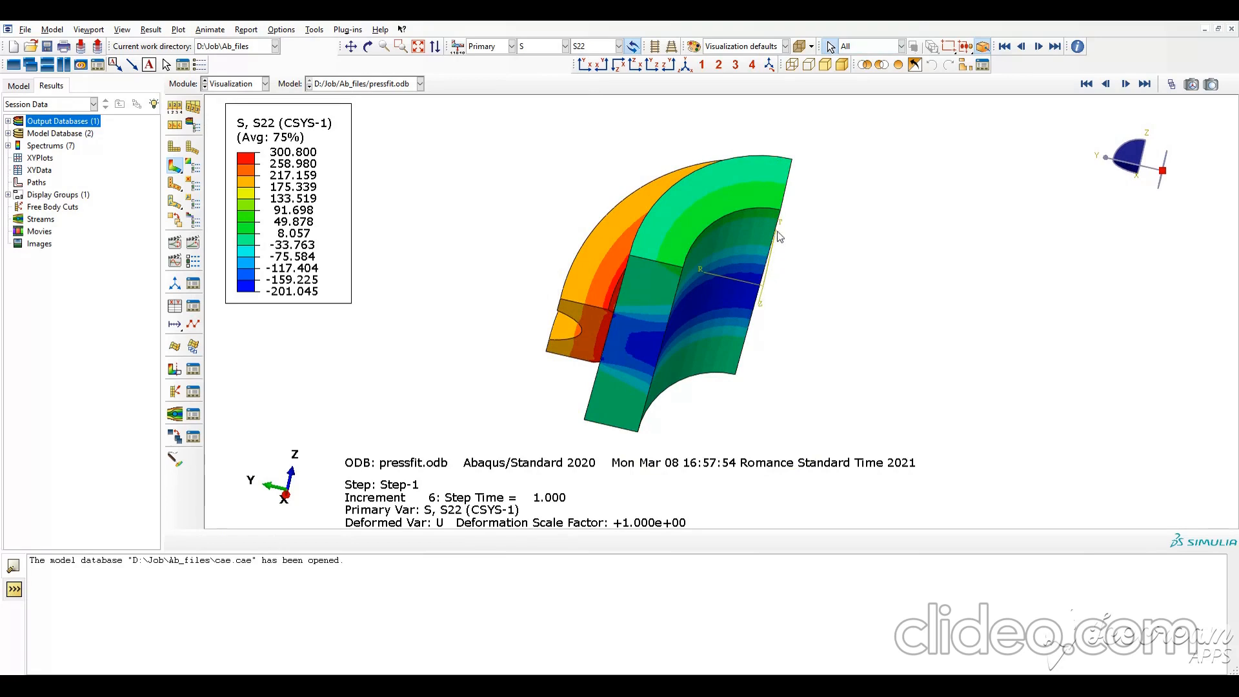
mouse_move(713, 292)
ctrl+alt+mouse_down()
mouse_move(713, 252)
mouse_move(700, 303)
ctrl+alt+mouse_up()
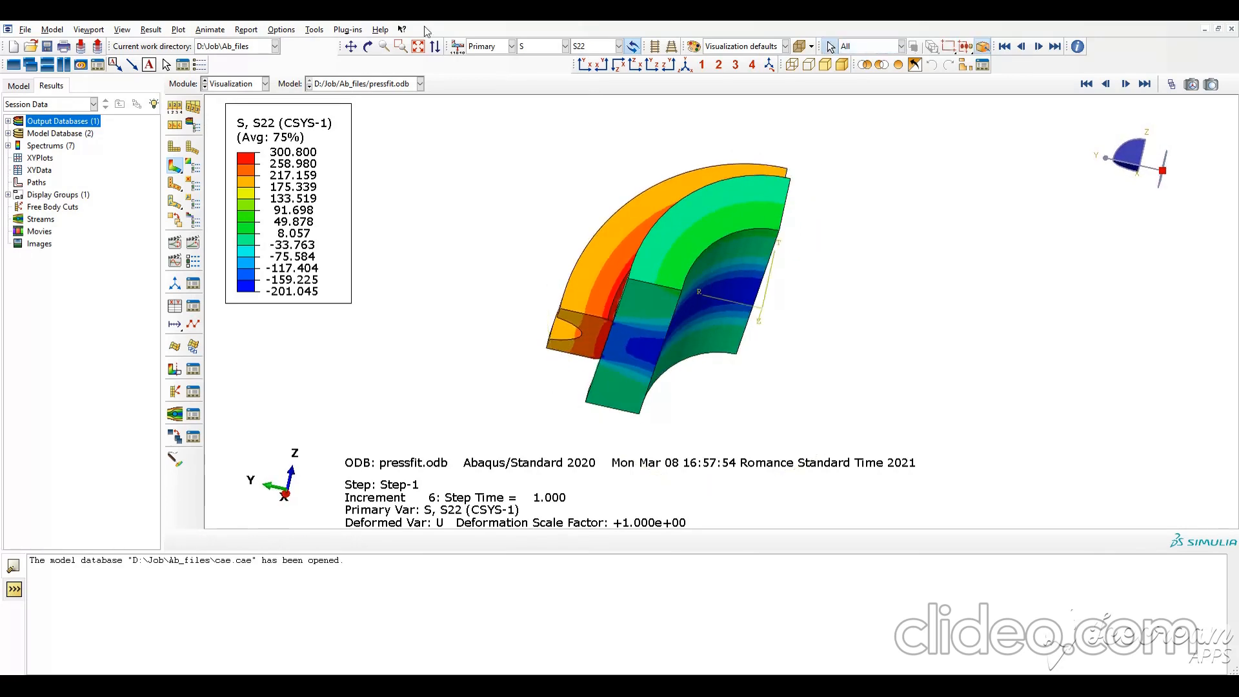
click(583, 51)
click(590, 158)
ctrl+alt+drag(747, 359, 616, 345)
Contour the axial stress component S33 and inspect it on the shaft bore and cut faces
click(597, 46)
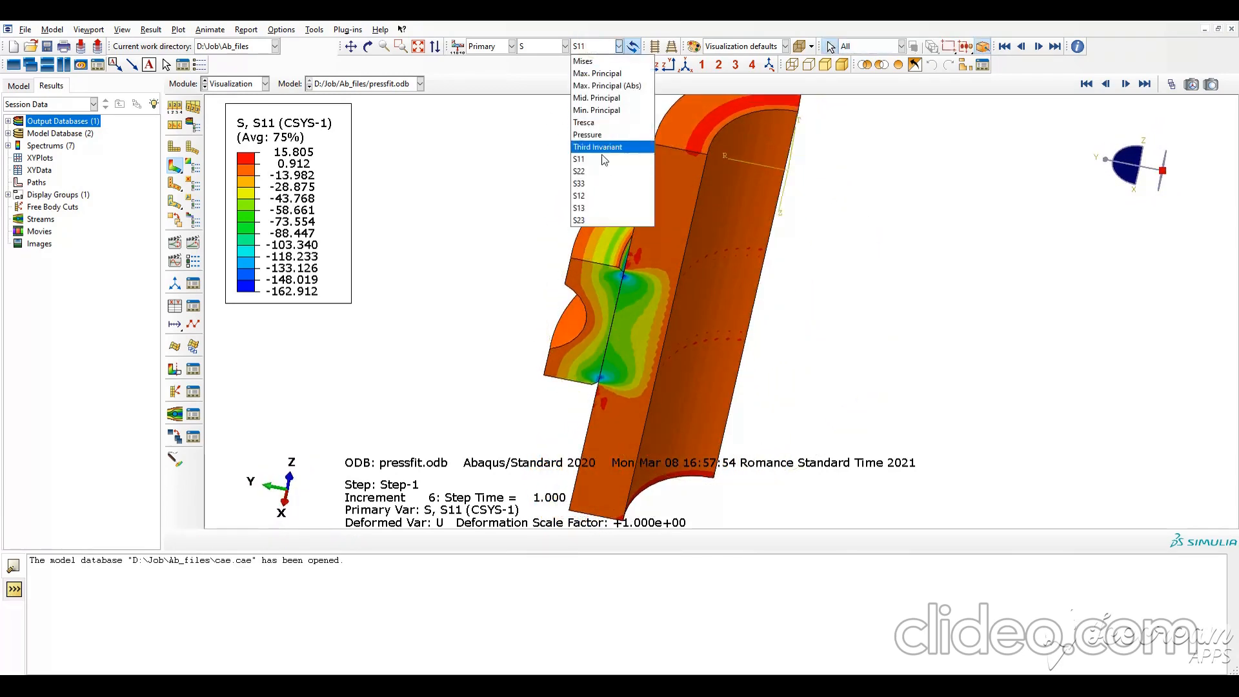
click(588, 190)
ctrl+alt+drag(668, 312, 732, 395)
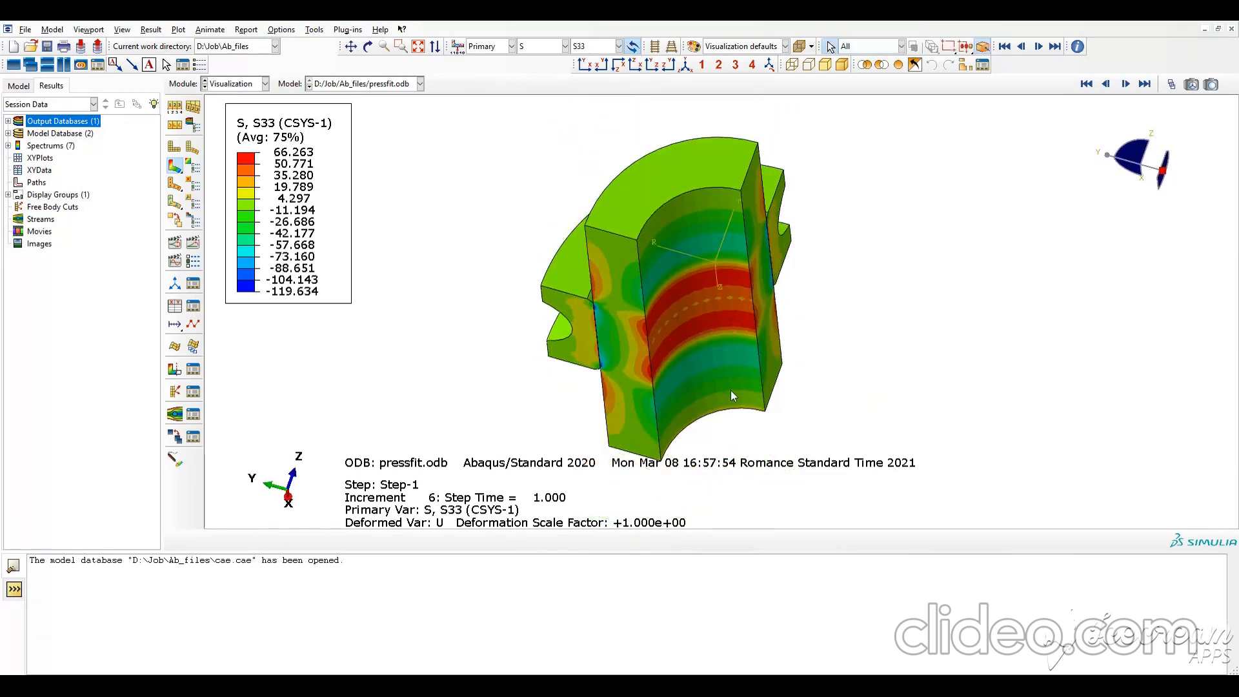
ctrl+alt+drag(661, 322, 655, 207)
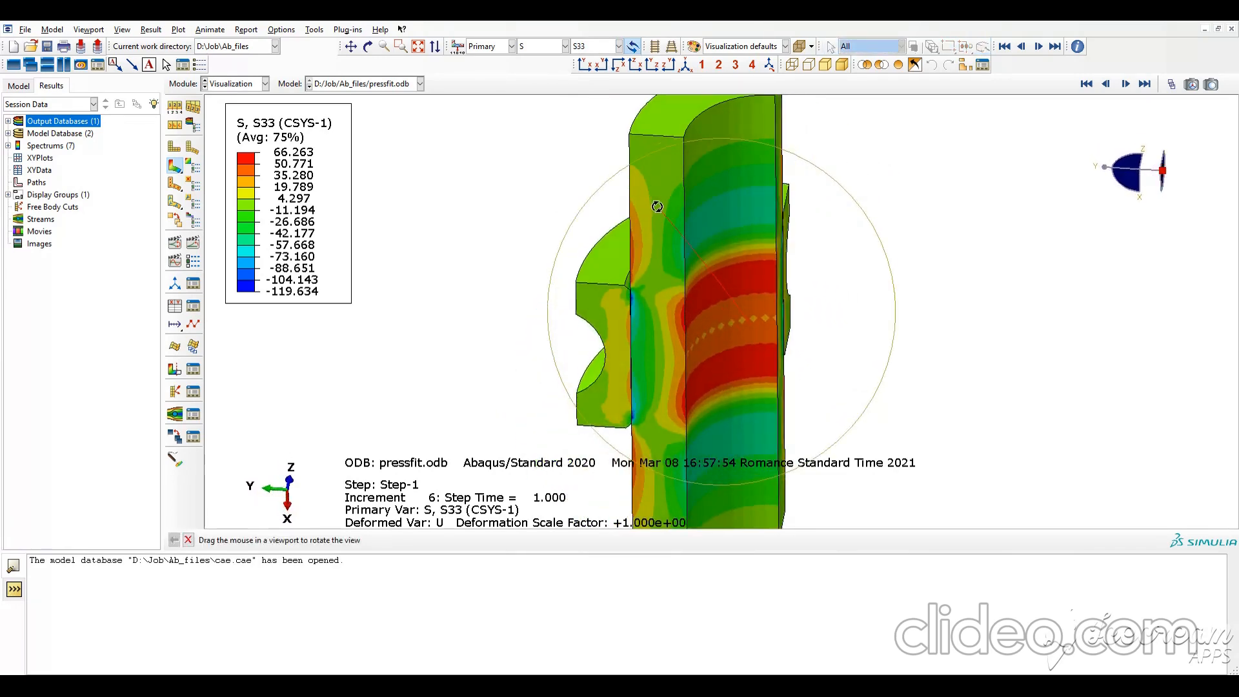
Mirror the displayed results across the global XY and XZ planes to show the full bearing and shaft
click(193, 125)
click(243, 117)
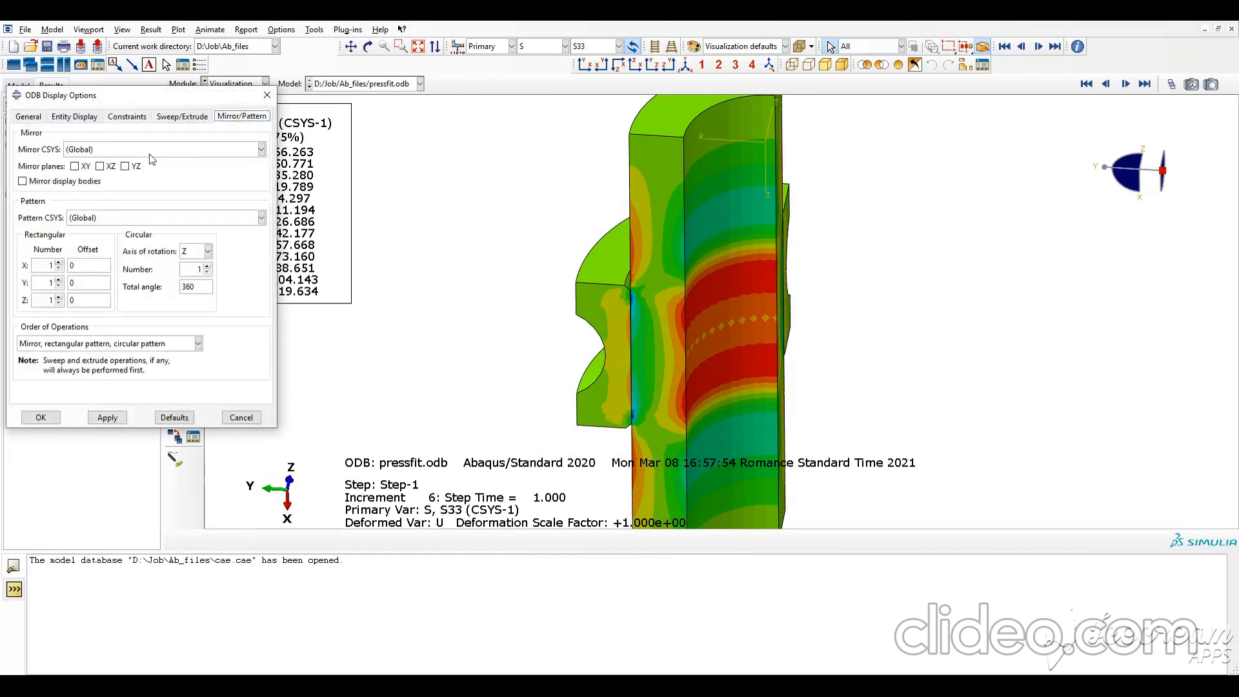
click(83, 166)
click(100, 166)
click(107, 417)
click(40, 418)
ctrl+alt+drag(608, 219, 771, 119)
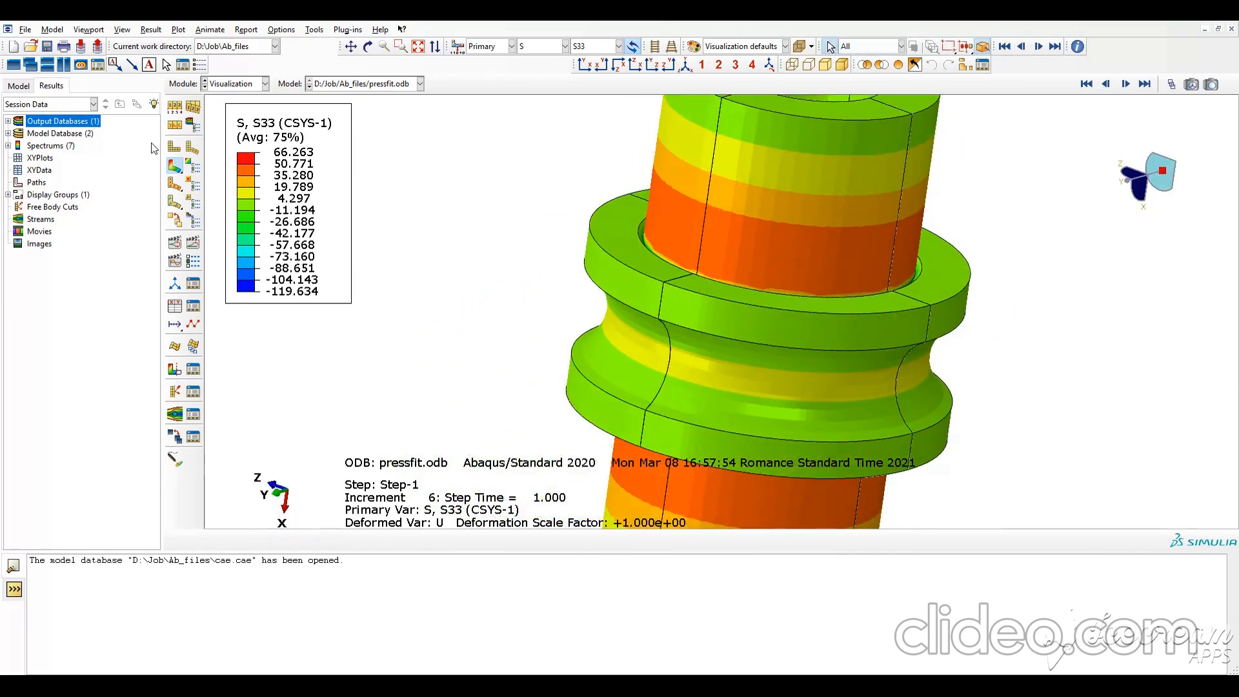
Turn off mirroring across the XZ plane, keeping the XY mirror, to show a half section of the assembly
click(192, 125)
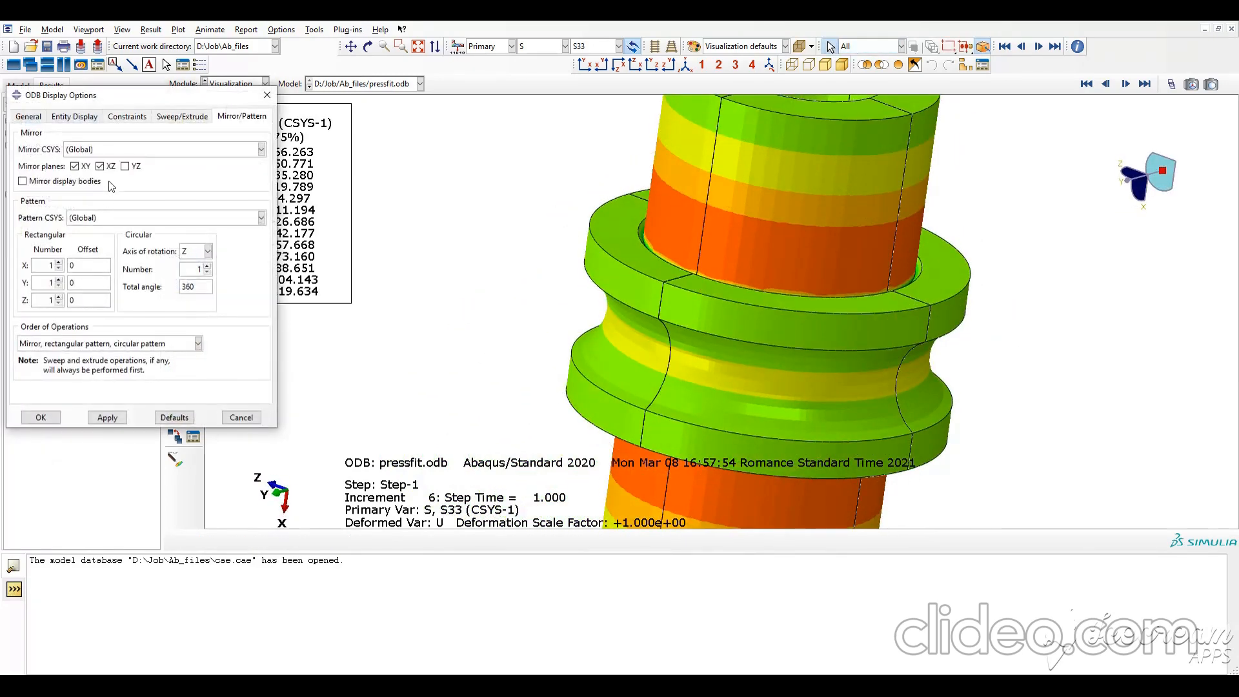
click(107, 417)
click(41, 418)
Contour the hoop stress component S22 on the half section and inspect the bearing and shaft bore
drag(637, 366, 776, 389)
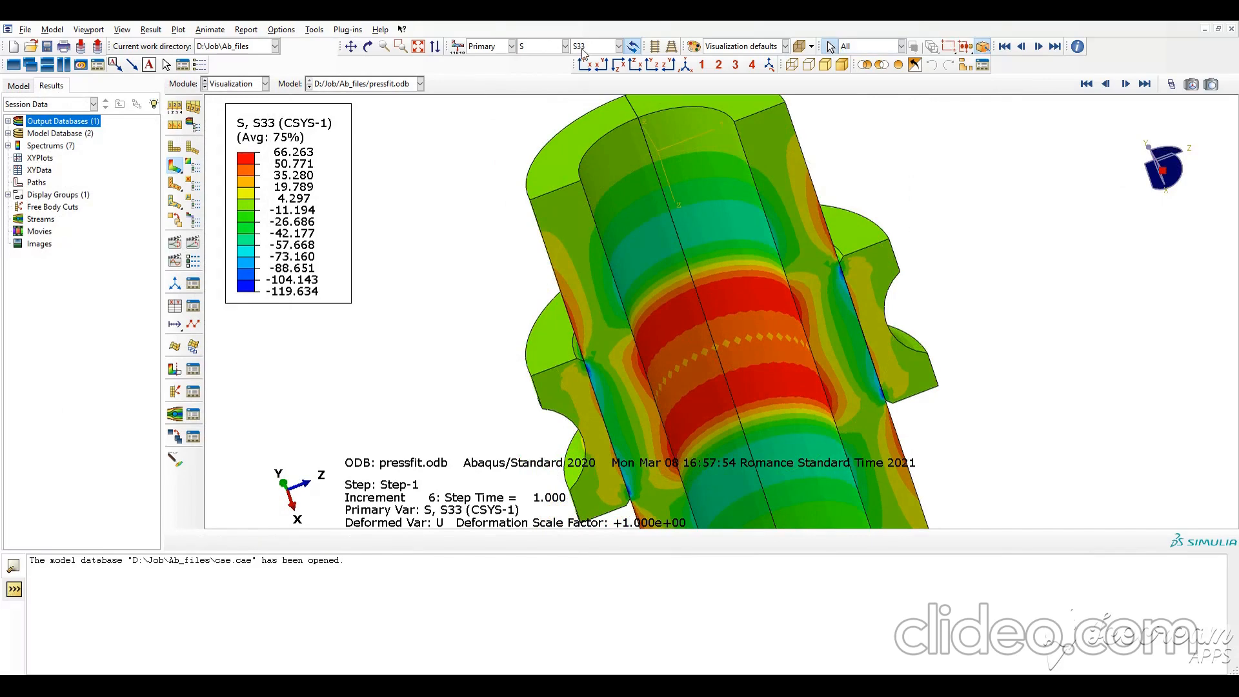
click(617, 46)
click(579, 171)
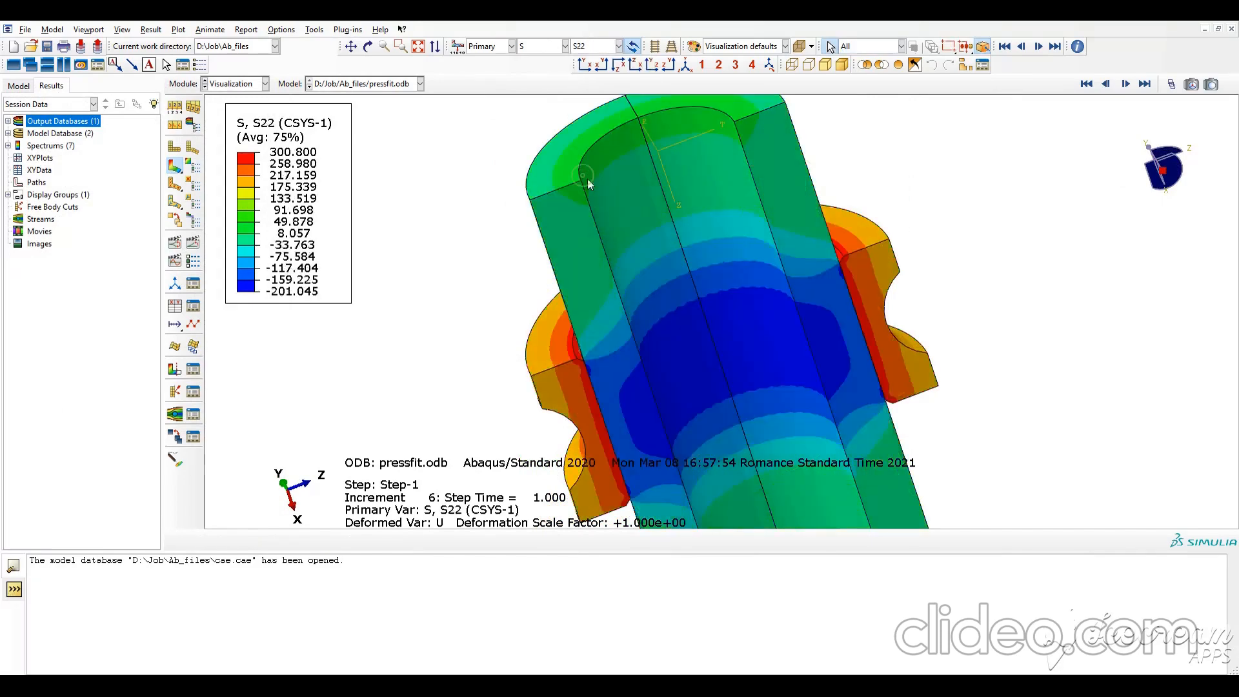
ctrl+alt+drag(680, 259, 716, 282)
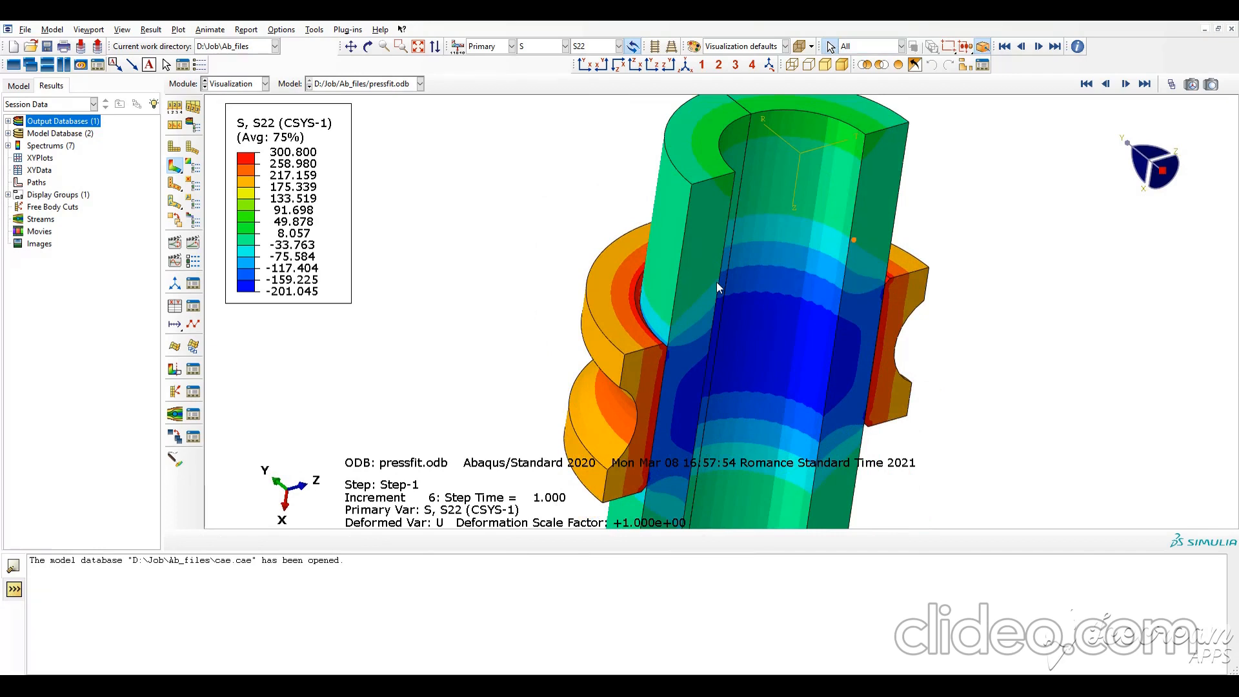